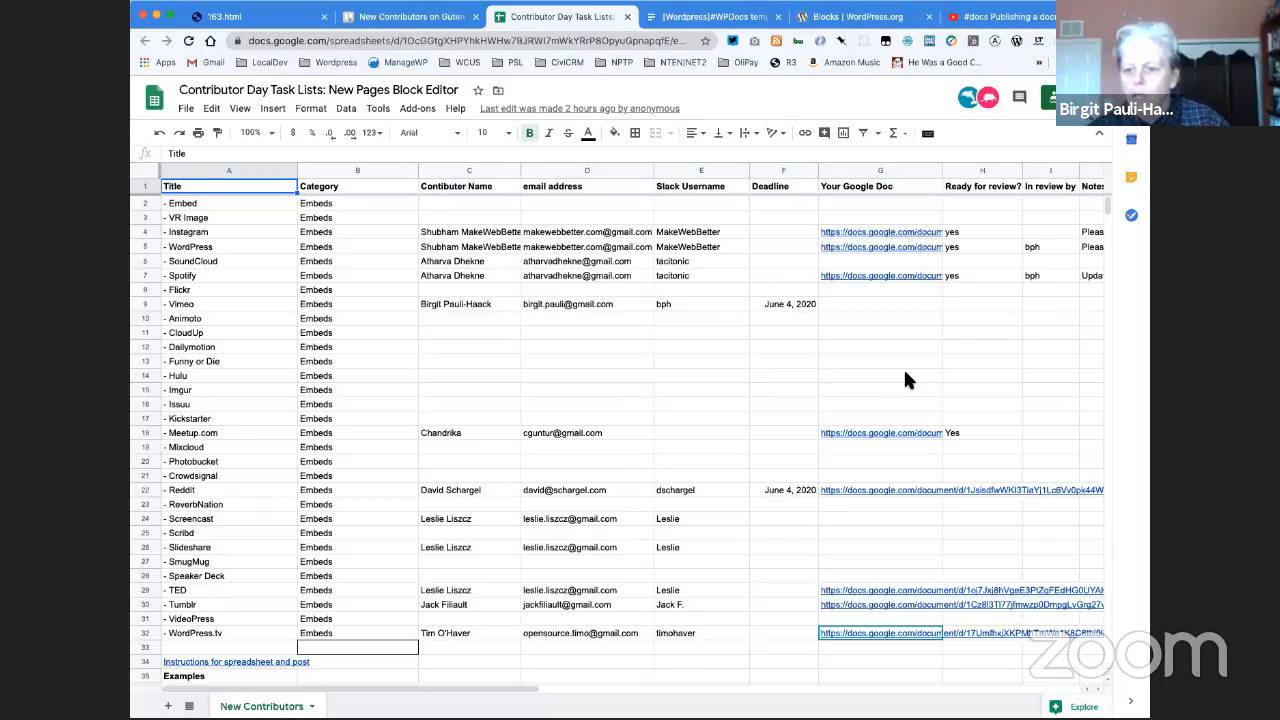
- Open the Google Doc linked in the WordPress row of the task list and switch to its already open copy
mouse_move(903, 250)
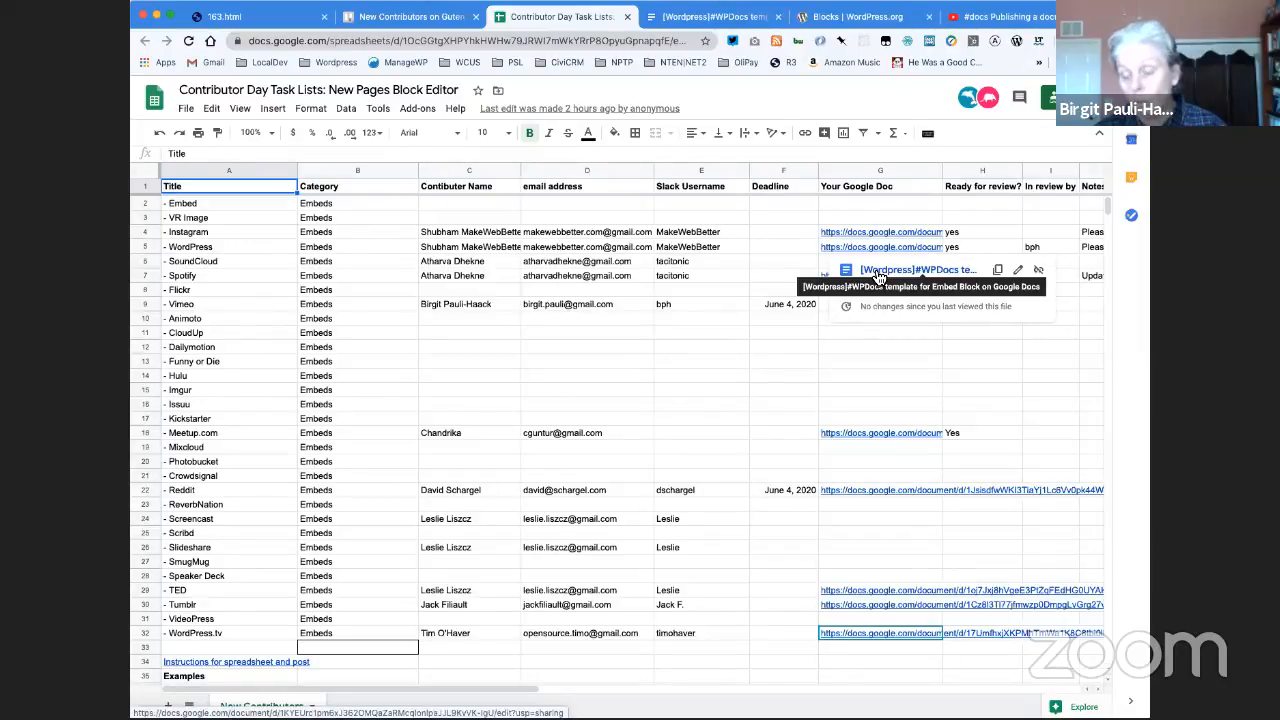
click(878, 271)
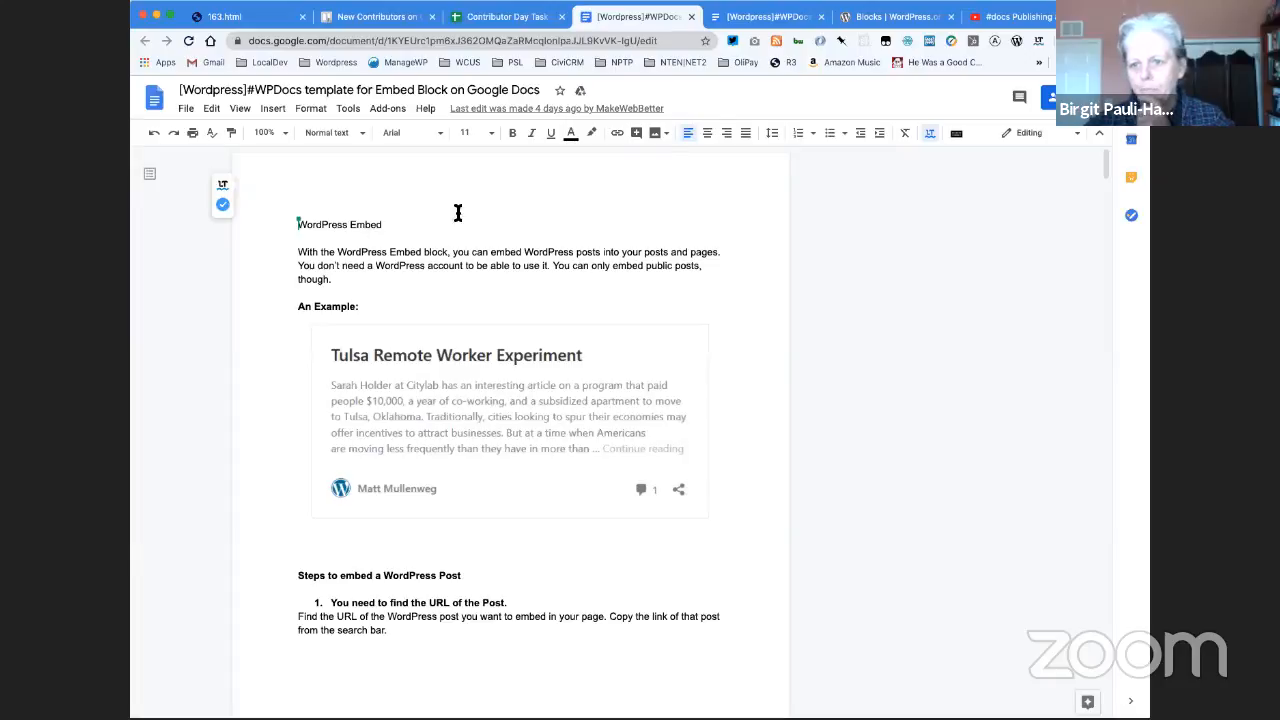
click(805, 18)
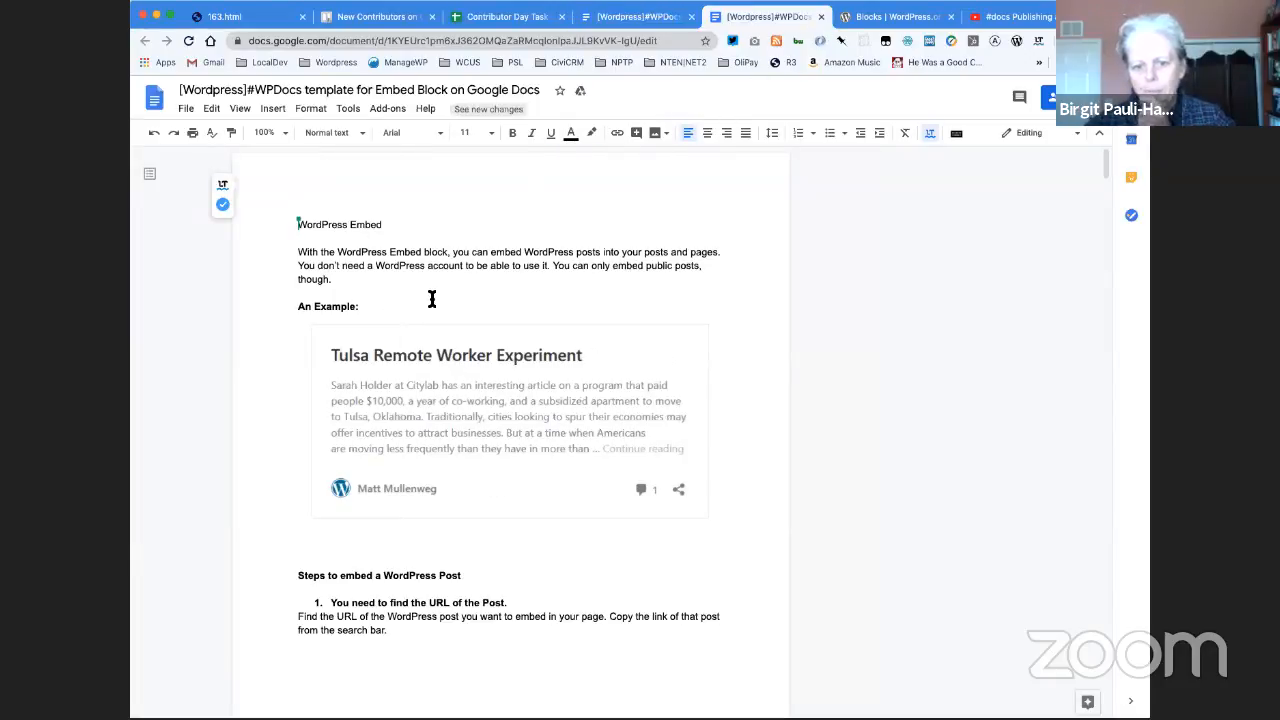
- Review the WordPress Embed document's embedding steps, Block Toolbar section and accompanying screenshots, as far as More Options
scroll(449, 569, down, 4)
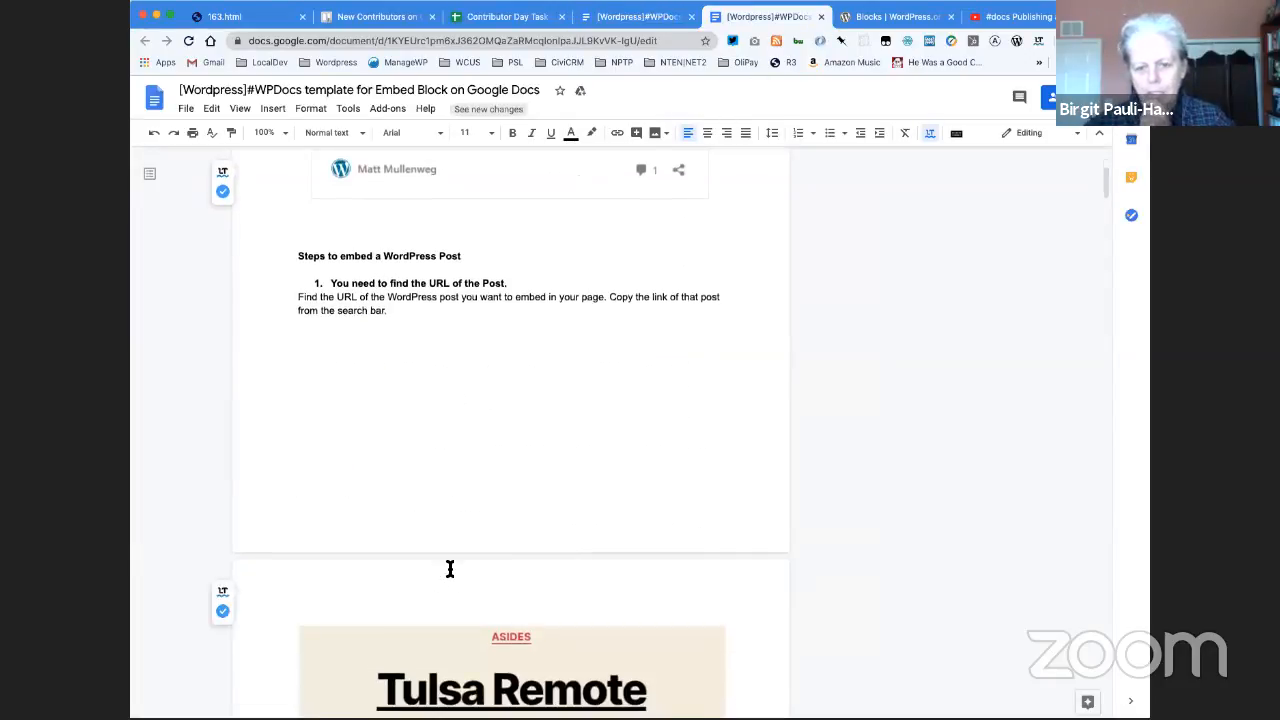
scroll(450, 569, down, 2)
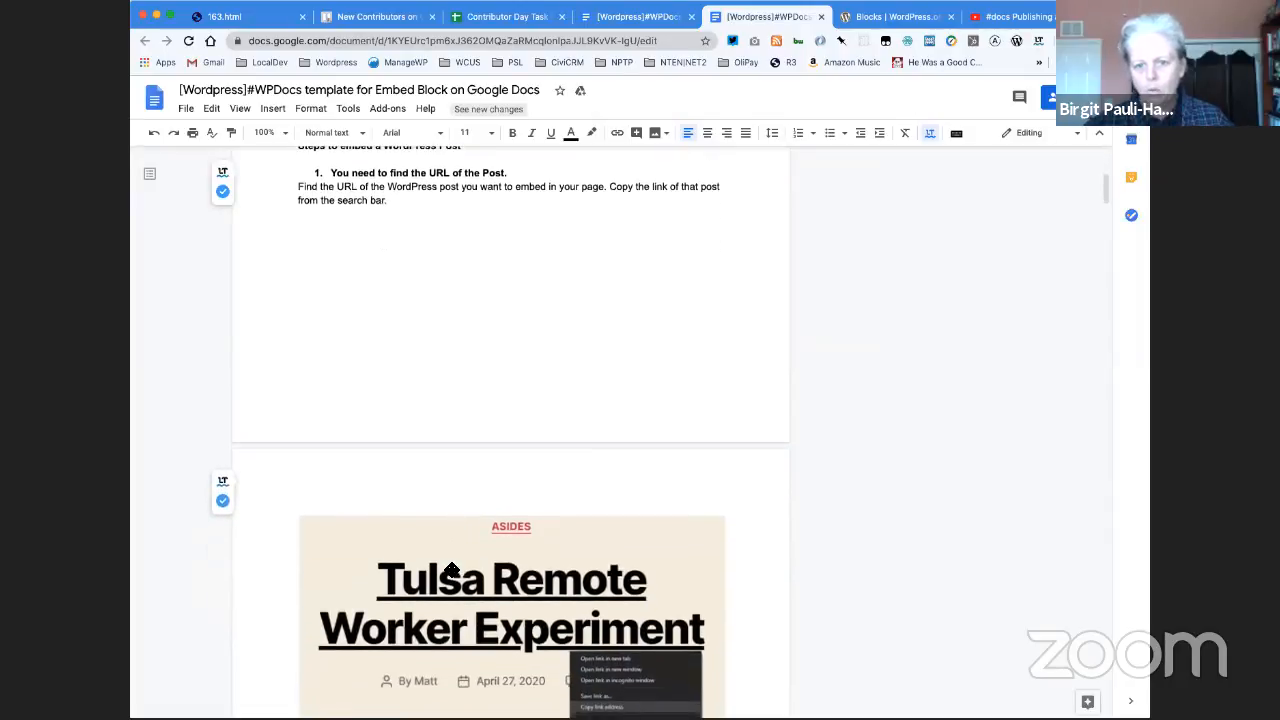
scroll(452, 570, down, 2)
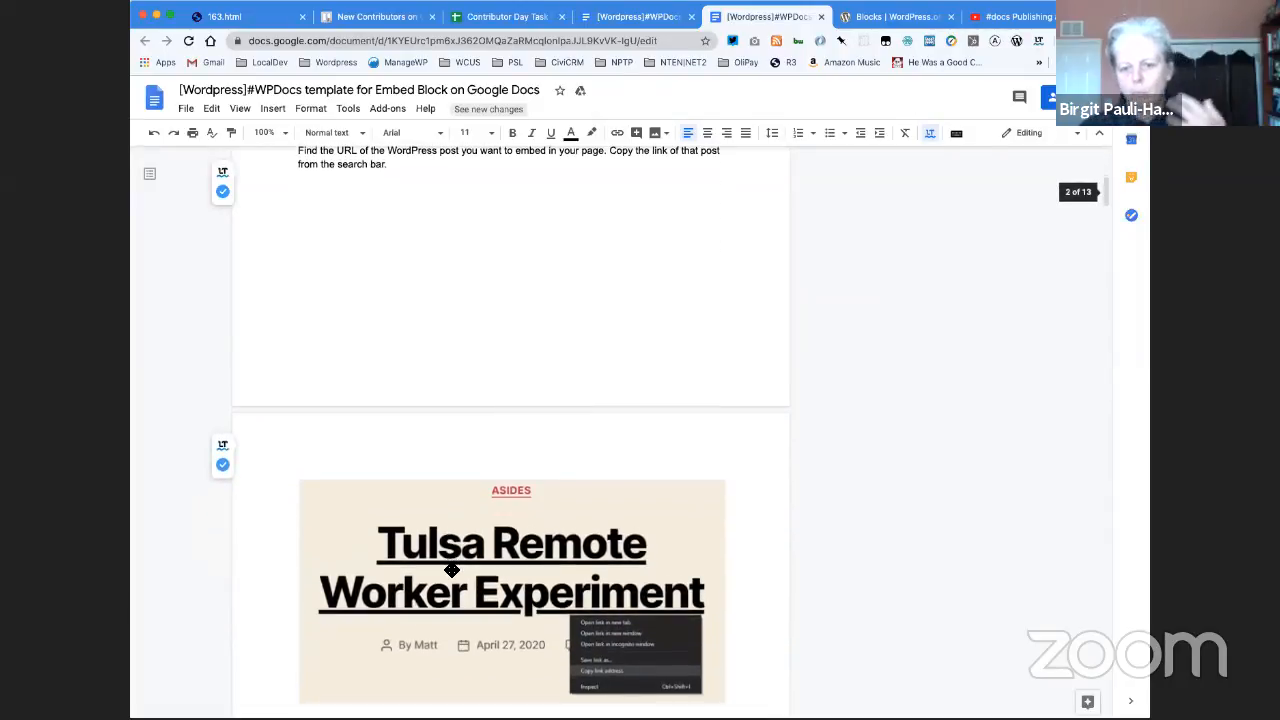
scroll(452, 570, down, 5)
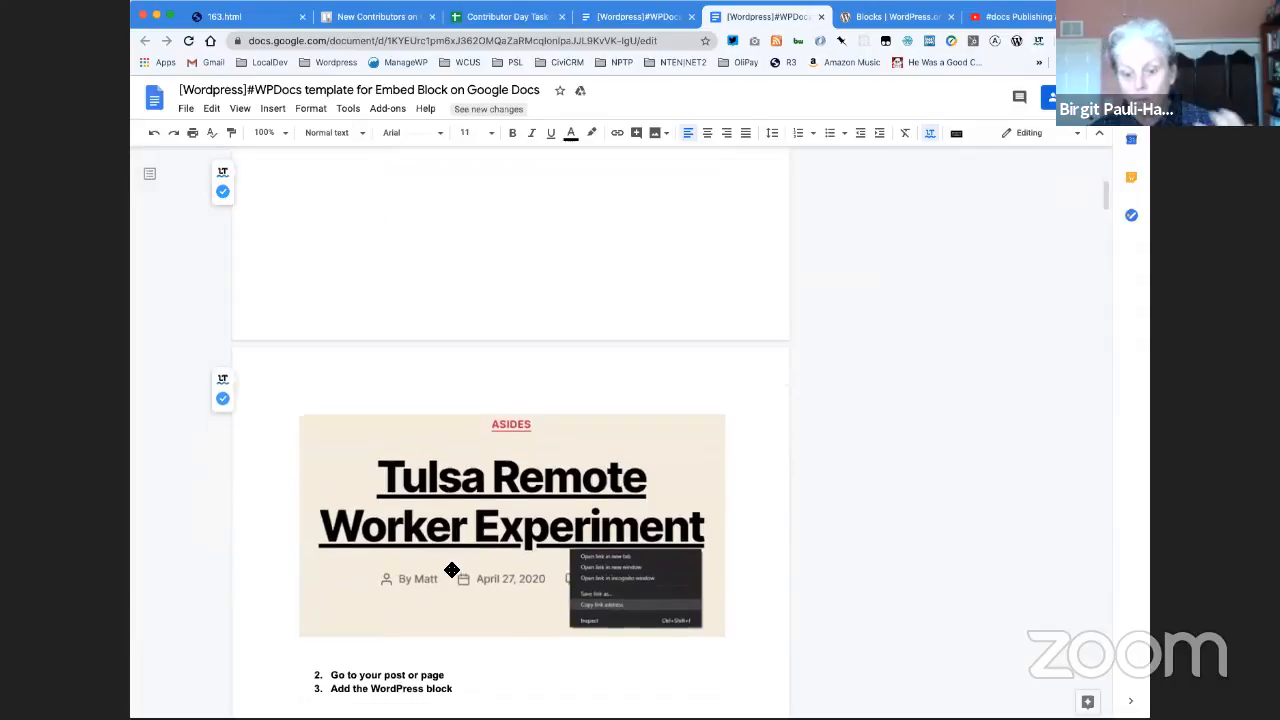
scroll(452, 570, down, 8)
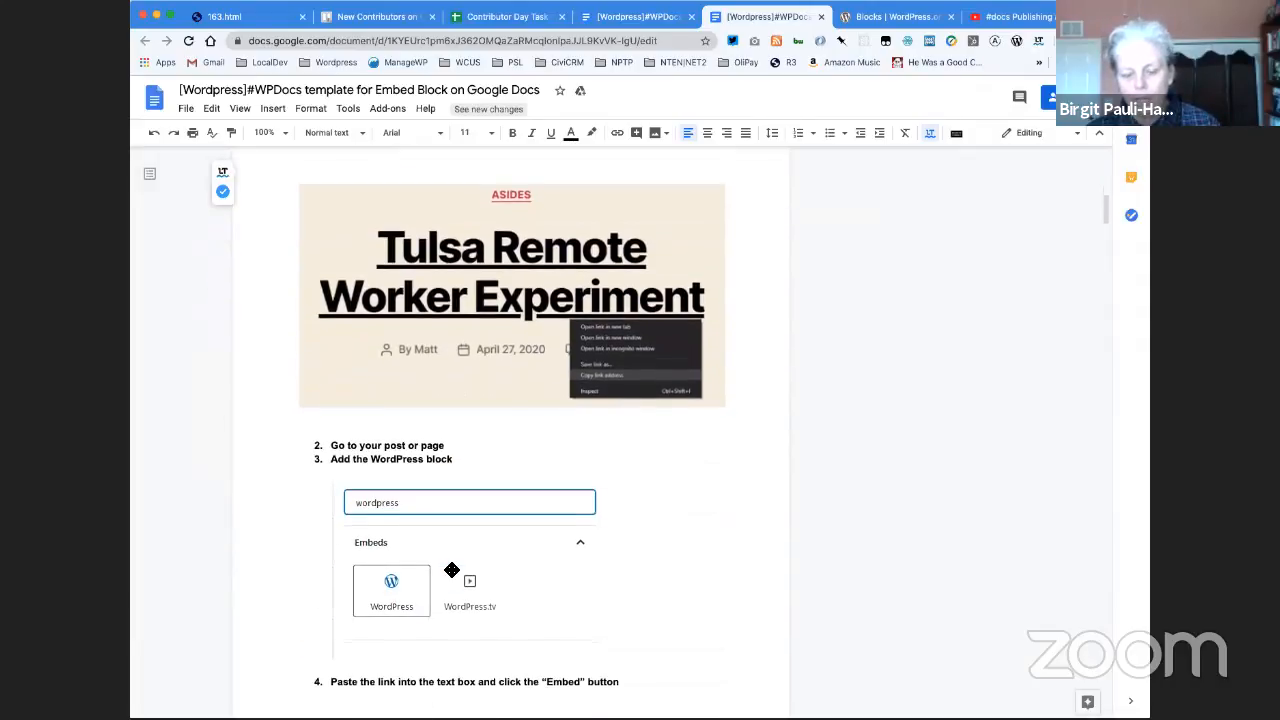
scroll(452, 570, down, 18)
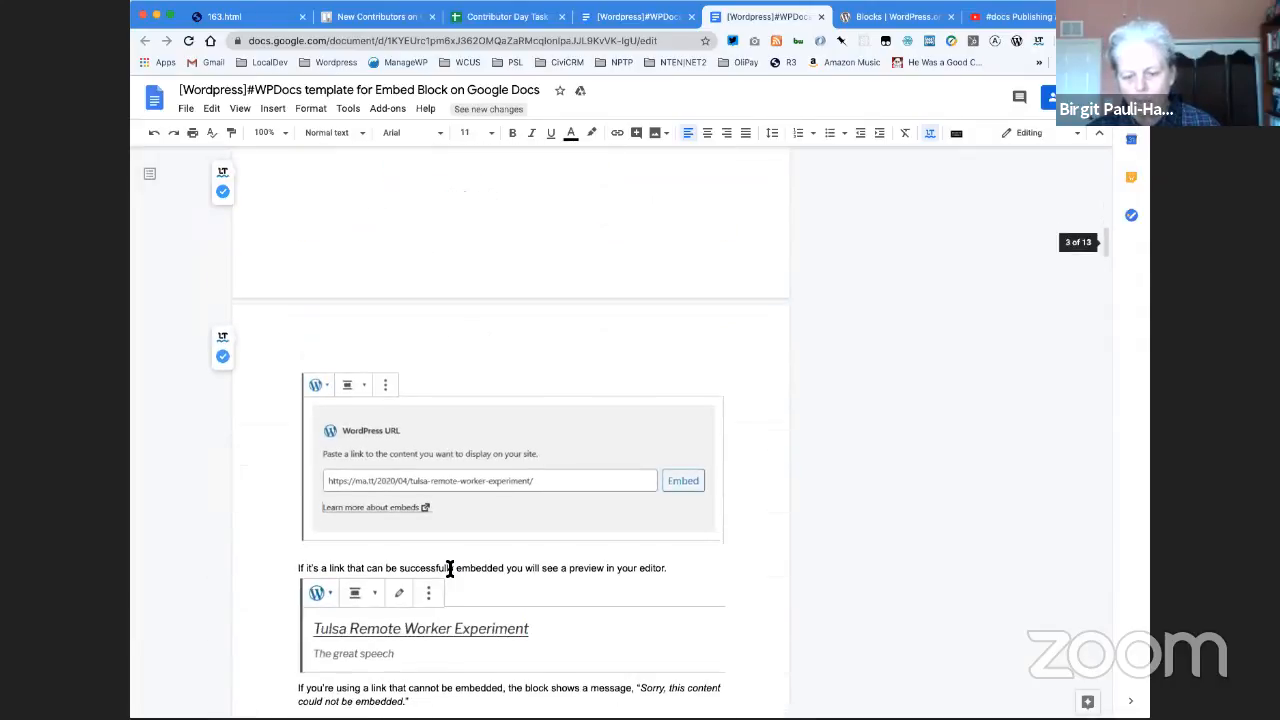
scroll(452, 570, down, 2)
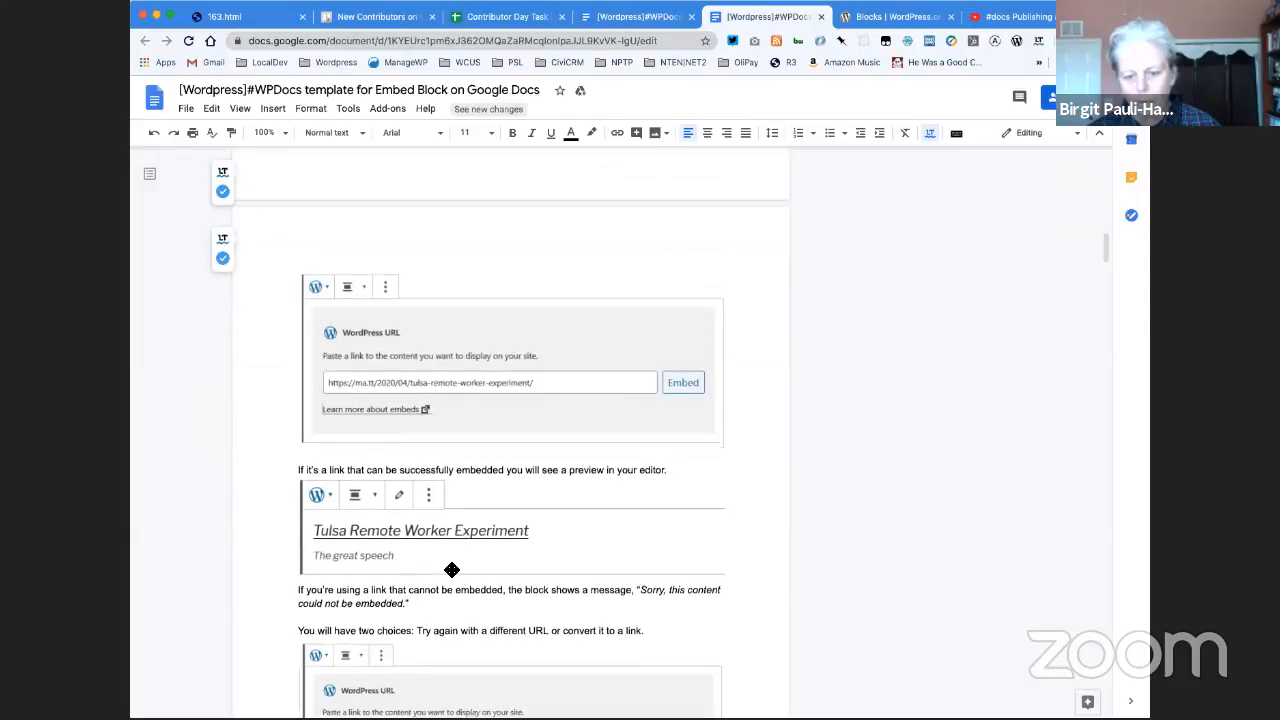
scroll(450, 568, down, 8)
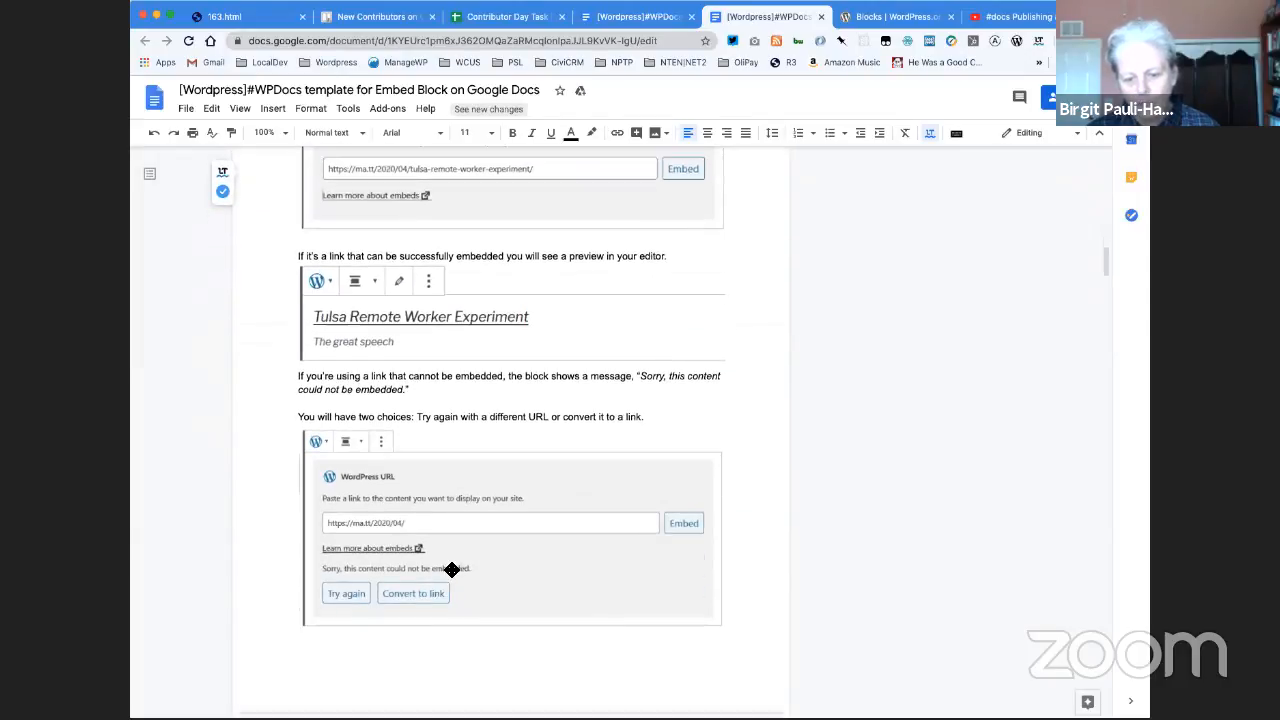
scroll(452, 570, down, 8)
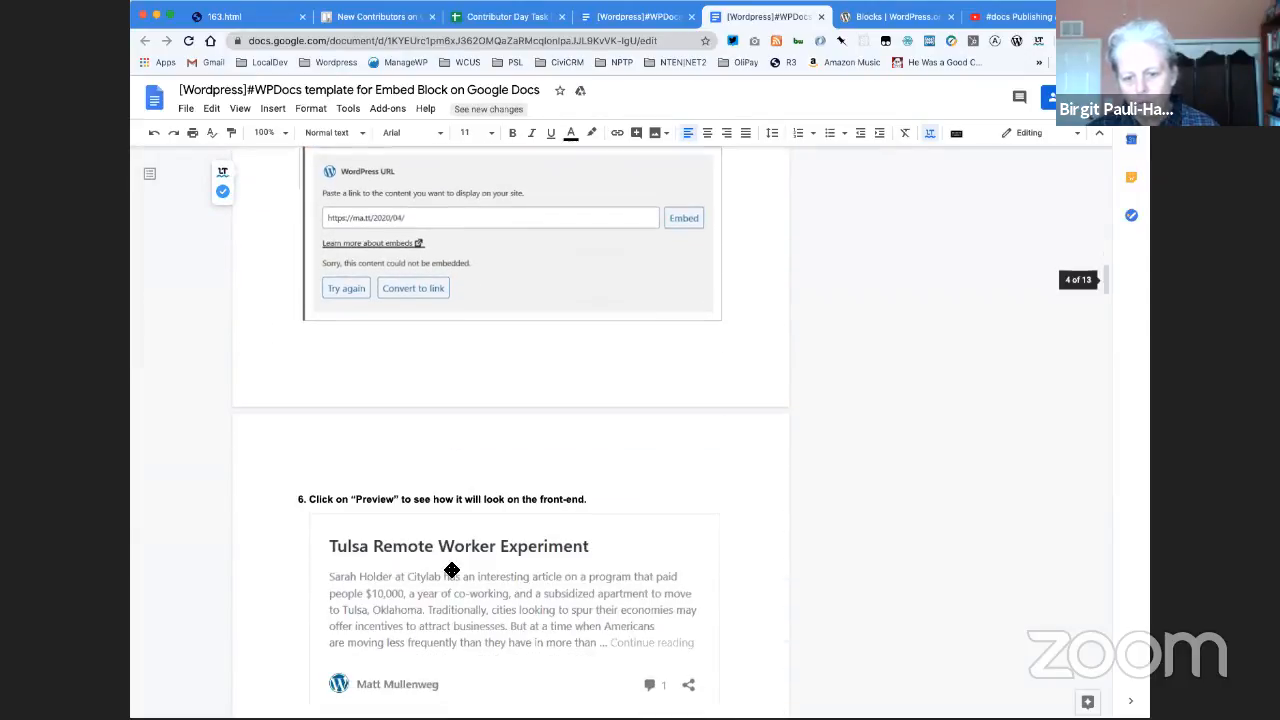
scroll(450, 568, down, 4)
scroll(450, 568, down, 4)
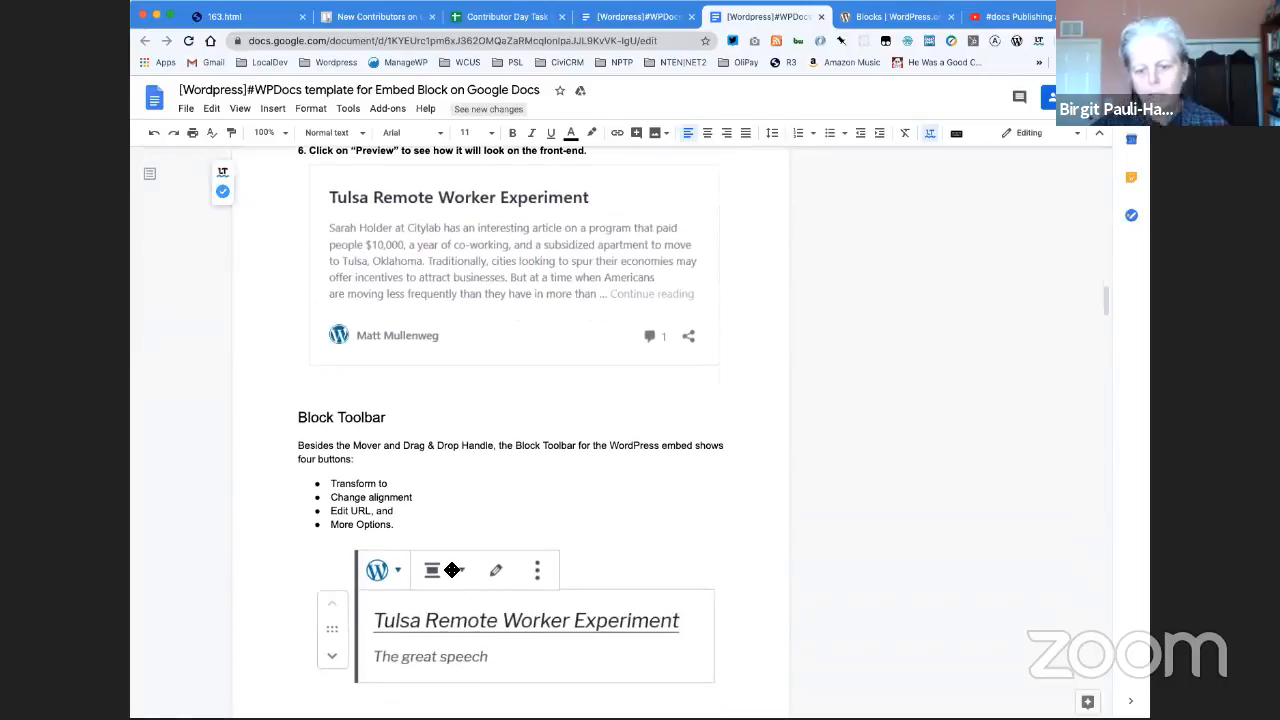
scroll(452, 570, down, 10)
scroll(452, 570, down, 20)
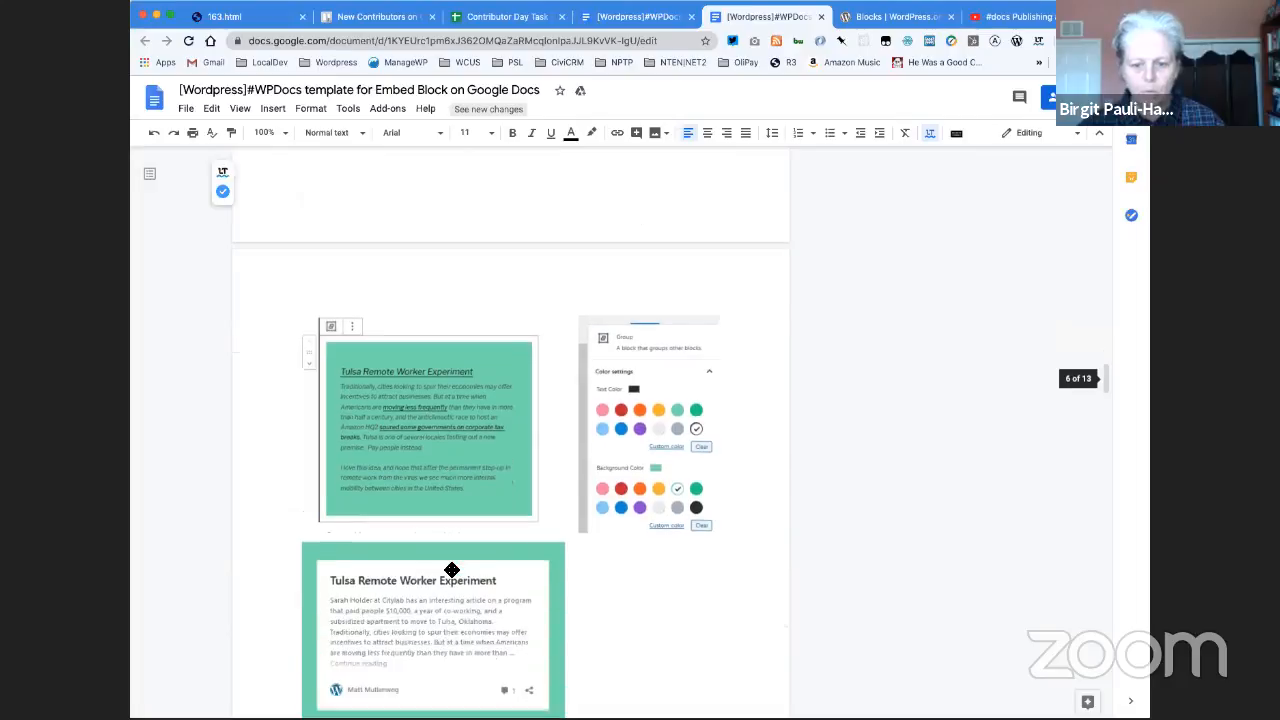
scroll(452, 570, down, 20)
scroll(452, 570, down, 11)
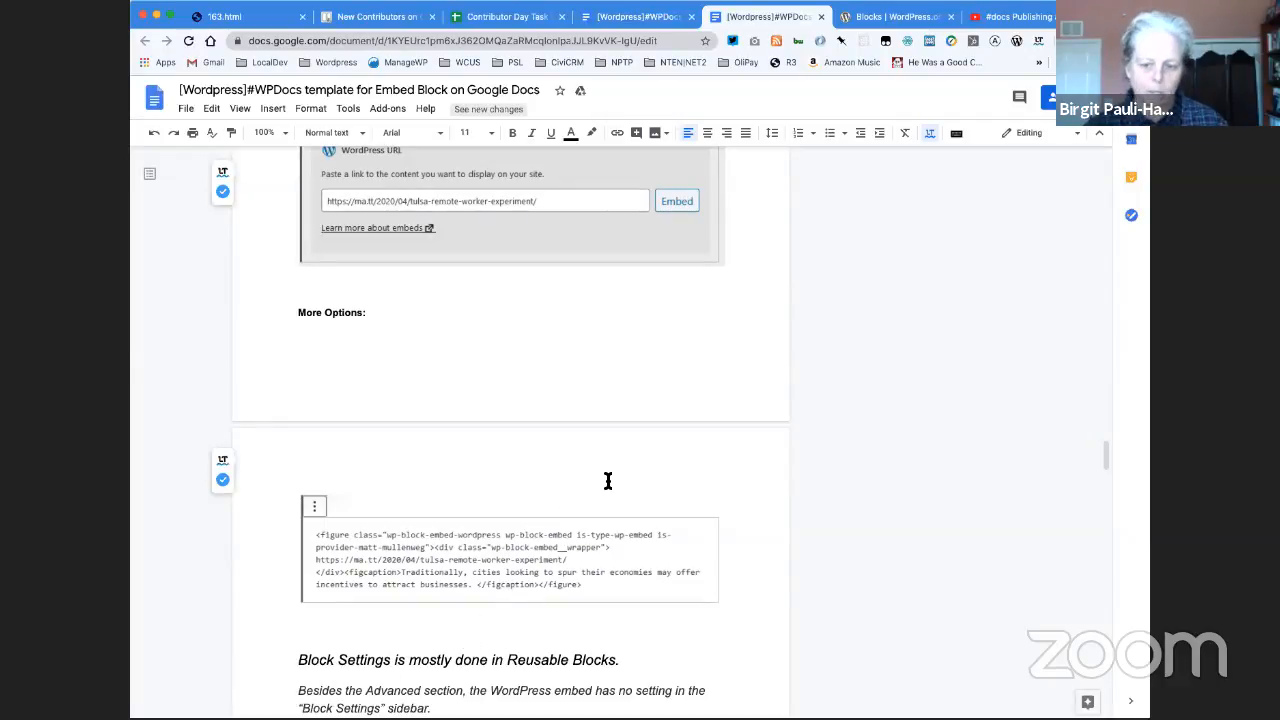
- Examine the document's Block Settings text and the screenshots in the "For update (5.5)" section
scroll(607, 481, down, 3)
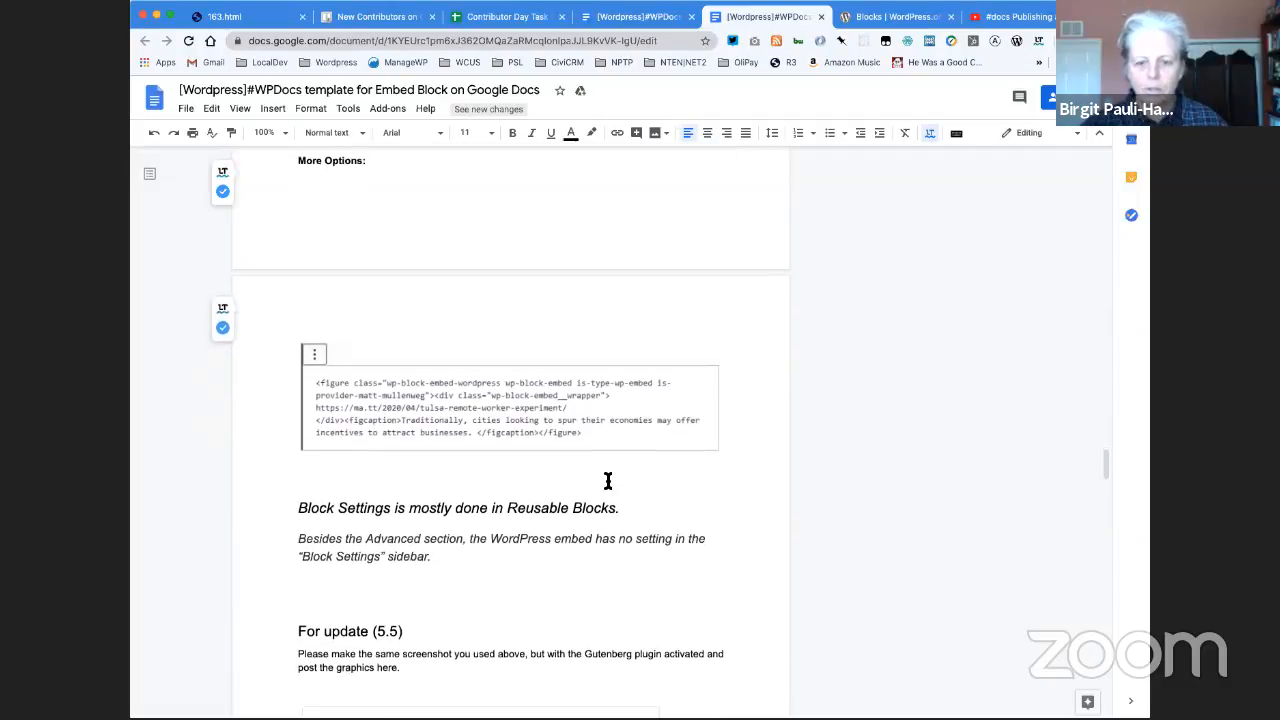
scroll(607, 481, down, 1)
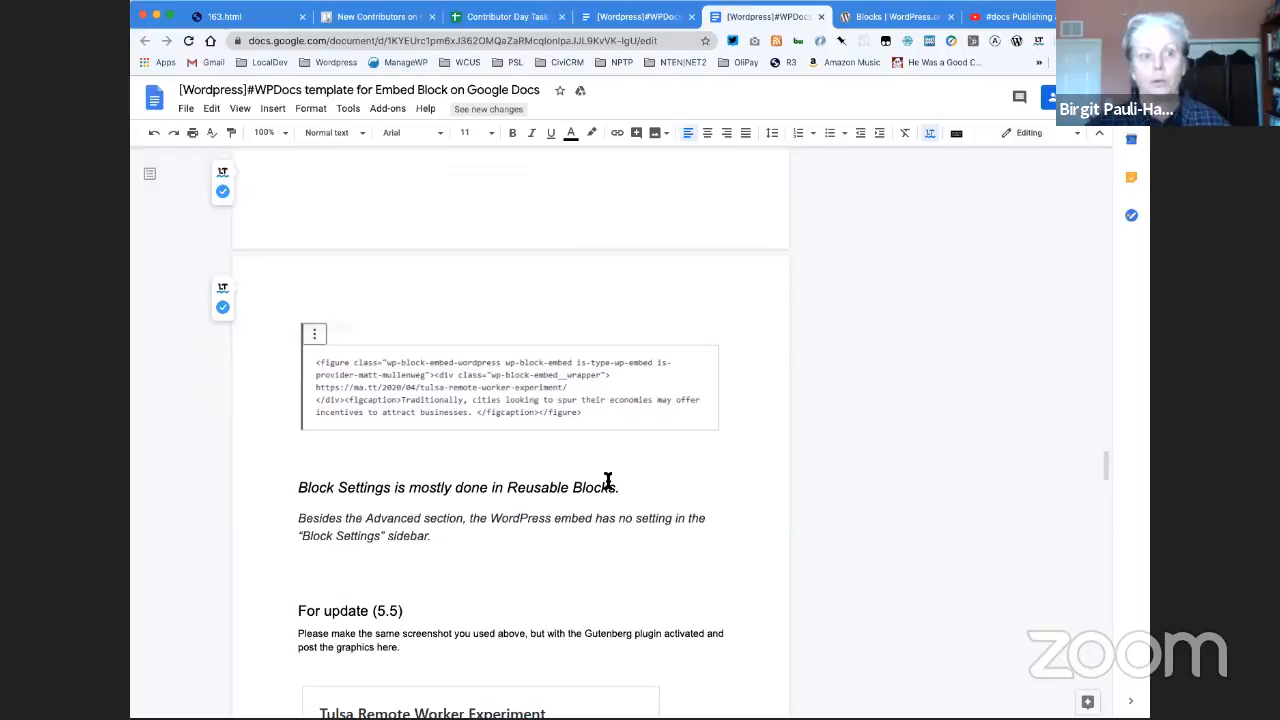
scroll(607, 481, down, 7)
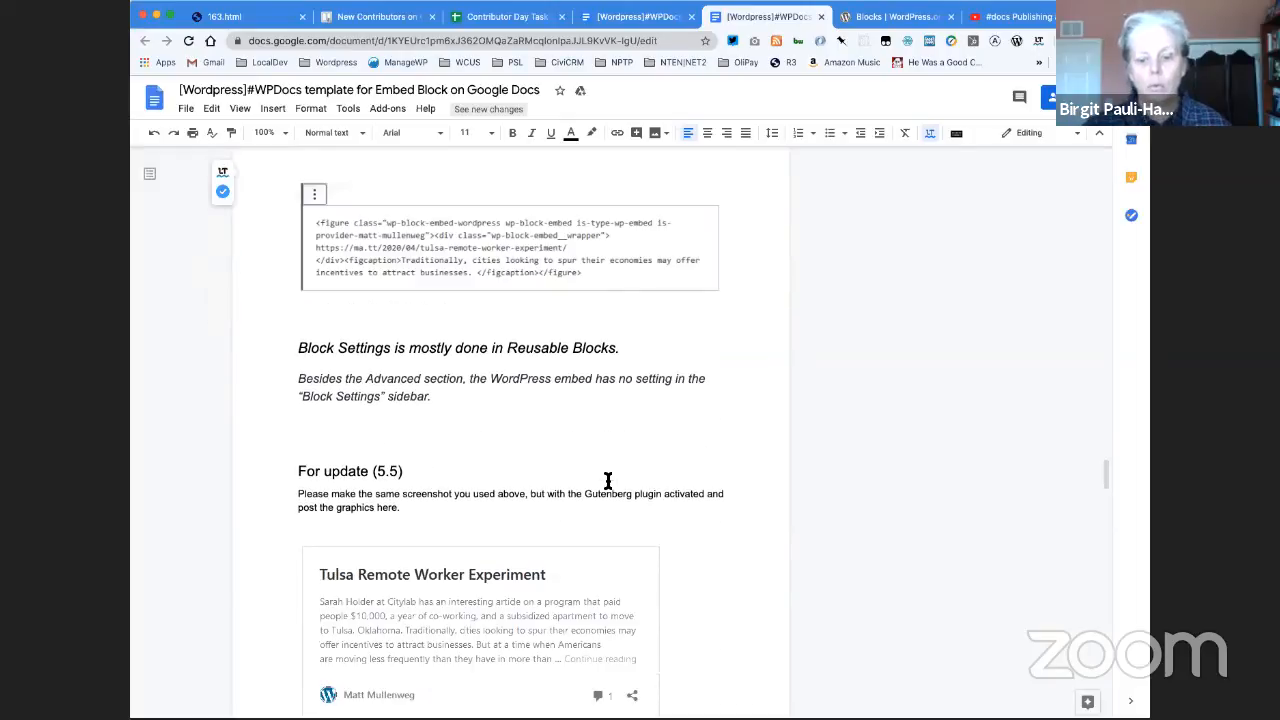
scroll(610, 482, down, 7)
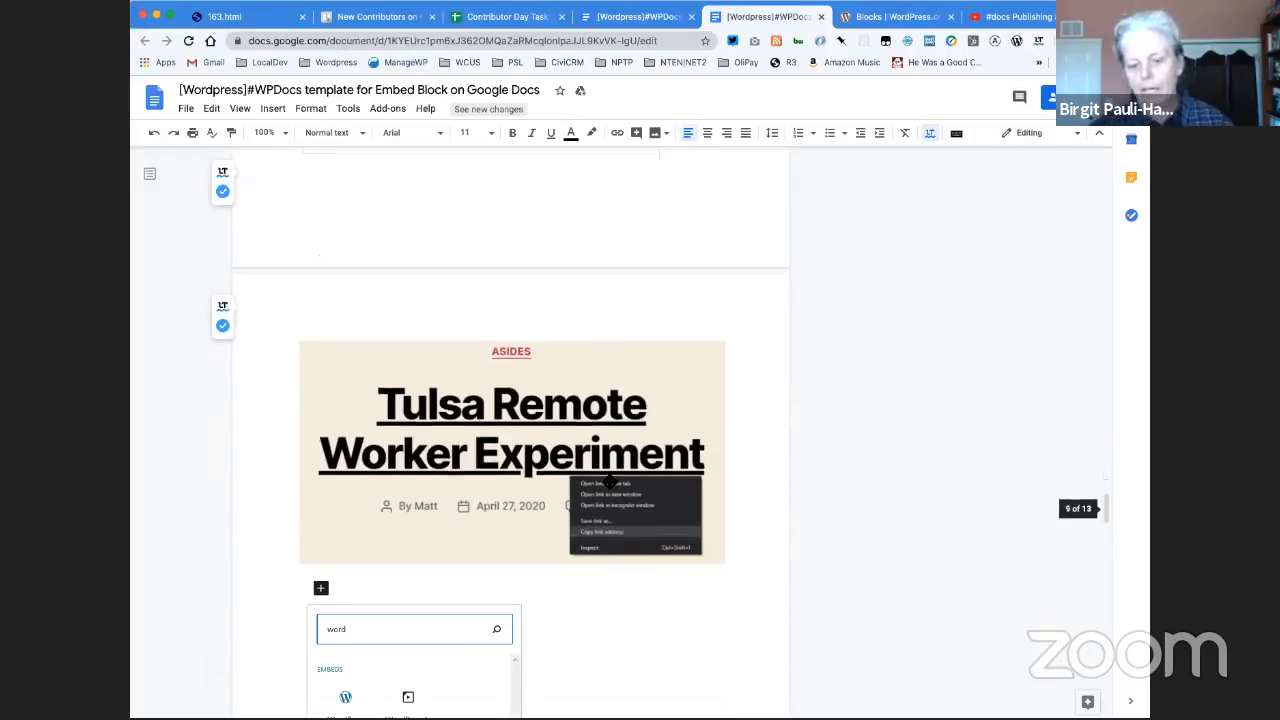
scroll(607, 481, down, 4)
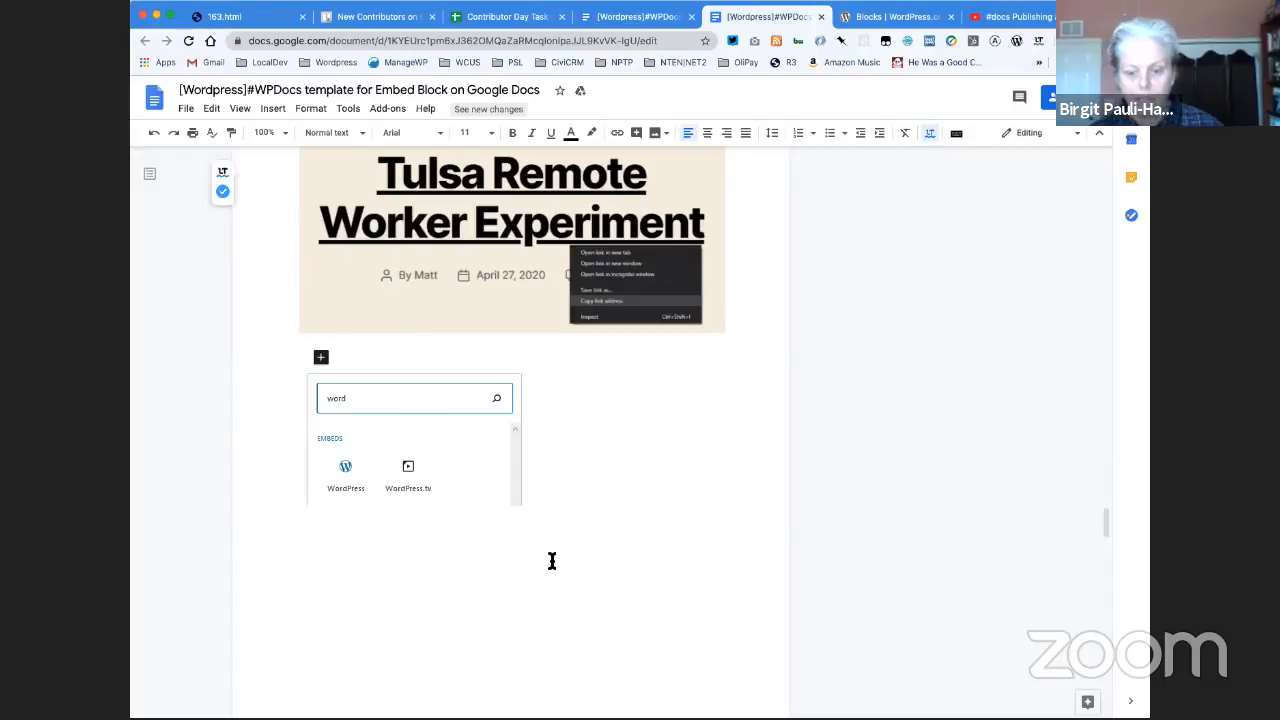
scroll(557, 546, up, 1)
scroll(558, 545, down, 10)
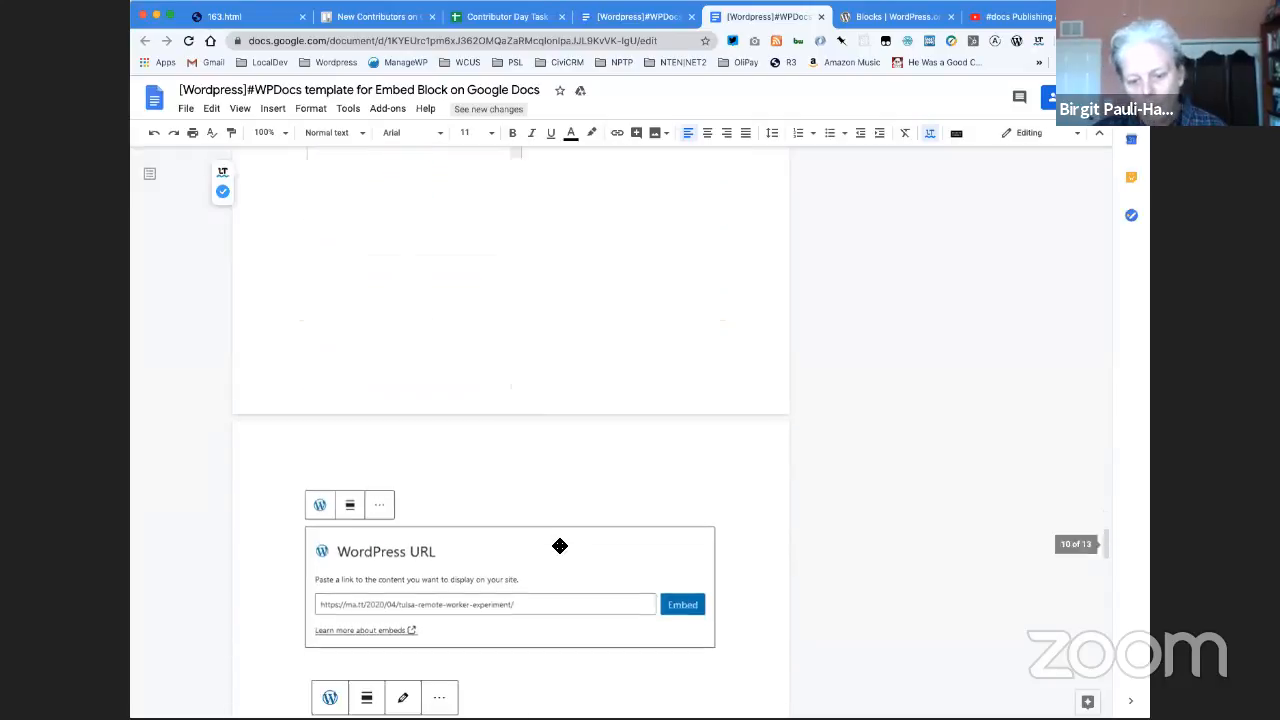
scroll(559, 546, down, 9)
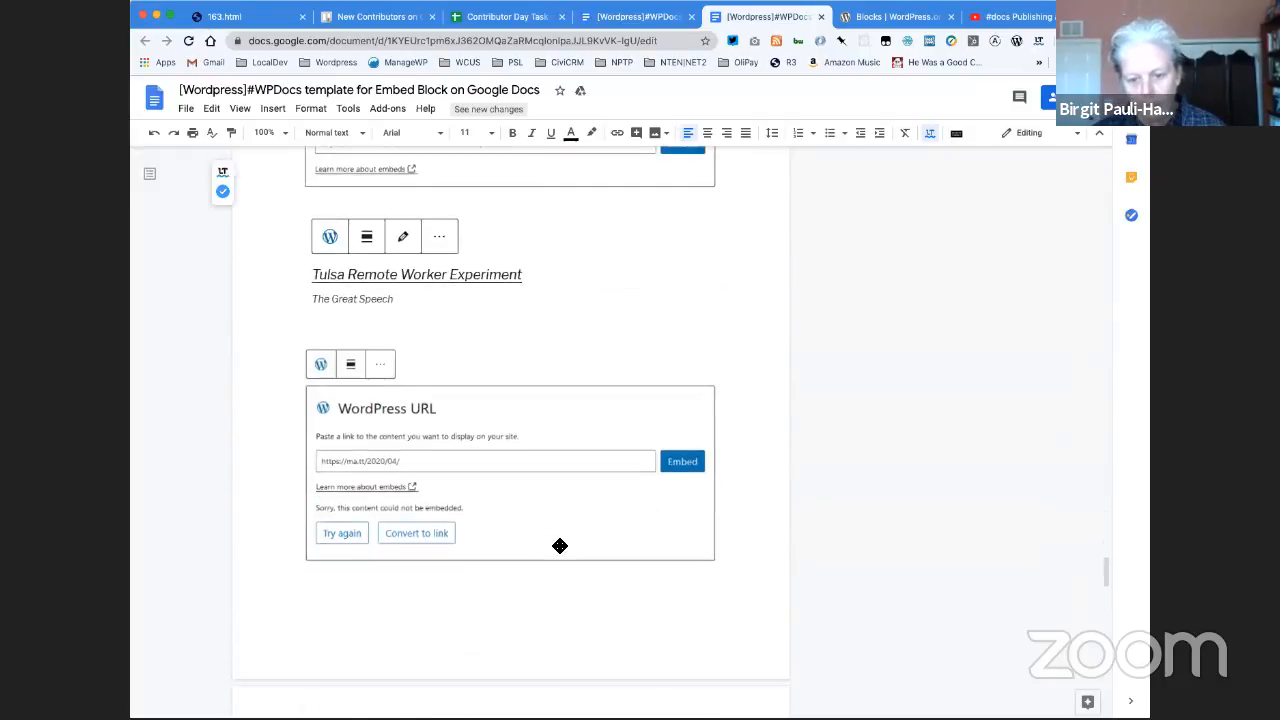
scroll(558, 545, down, 8)
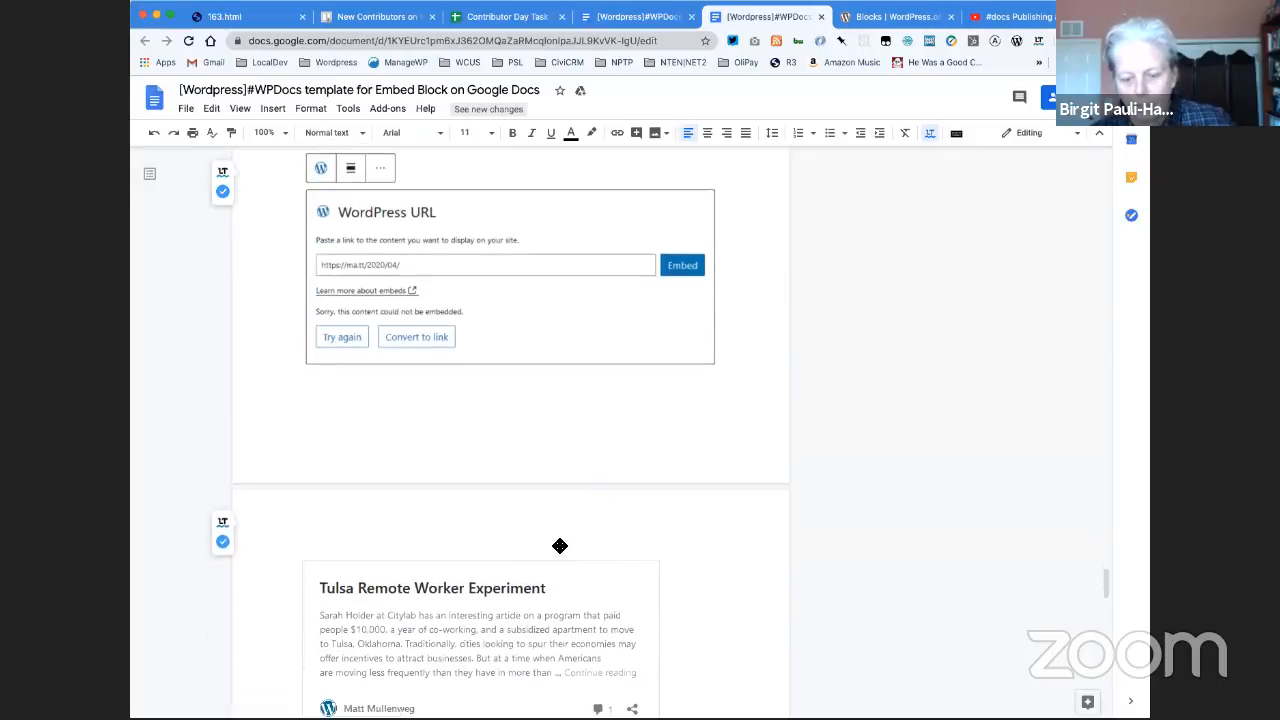
scroll(559, 546, down, 1)
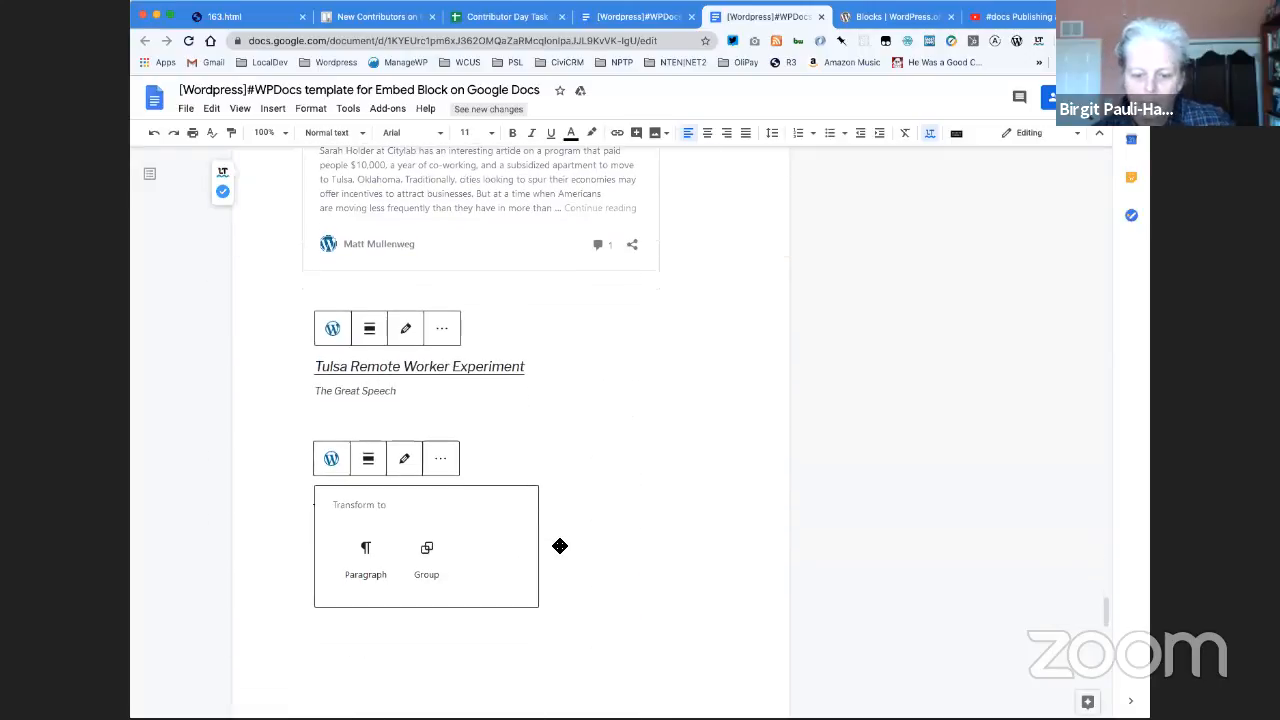
scroll(568, 547, up, 1)
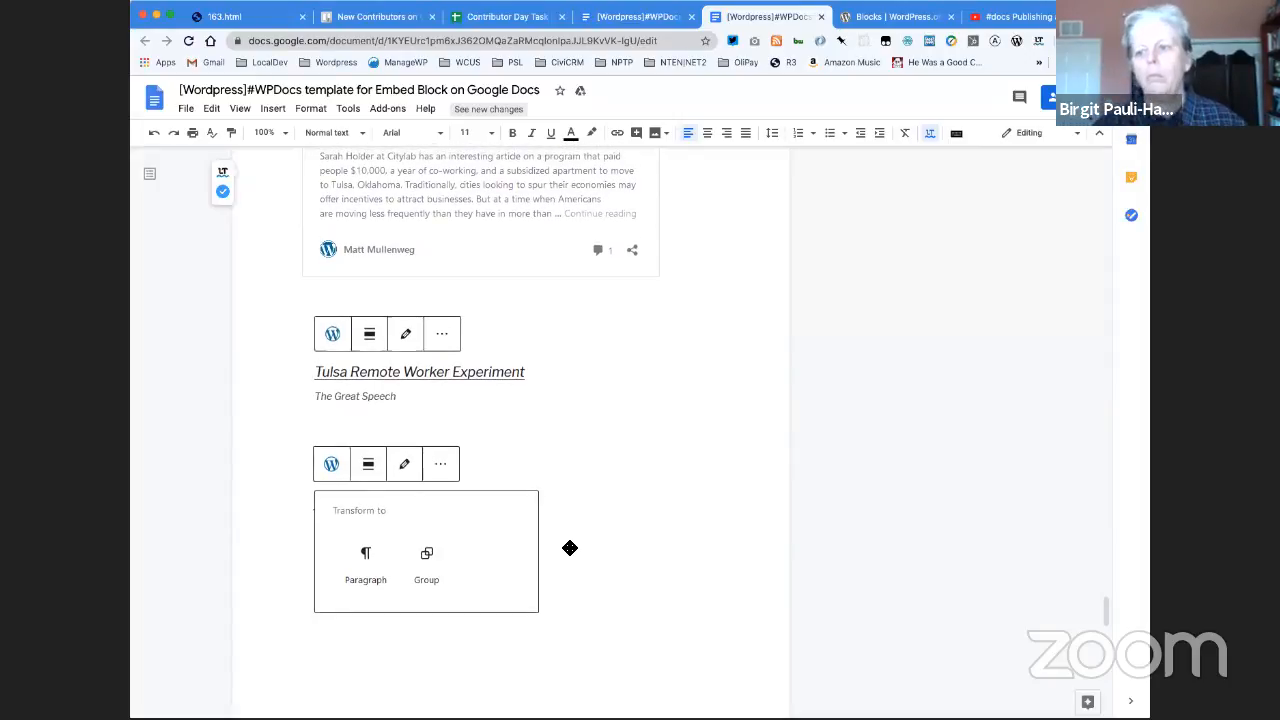
- Close the duplicate copy of the document and download the remaining one as a zipped HTML web page
click(691, 17)
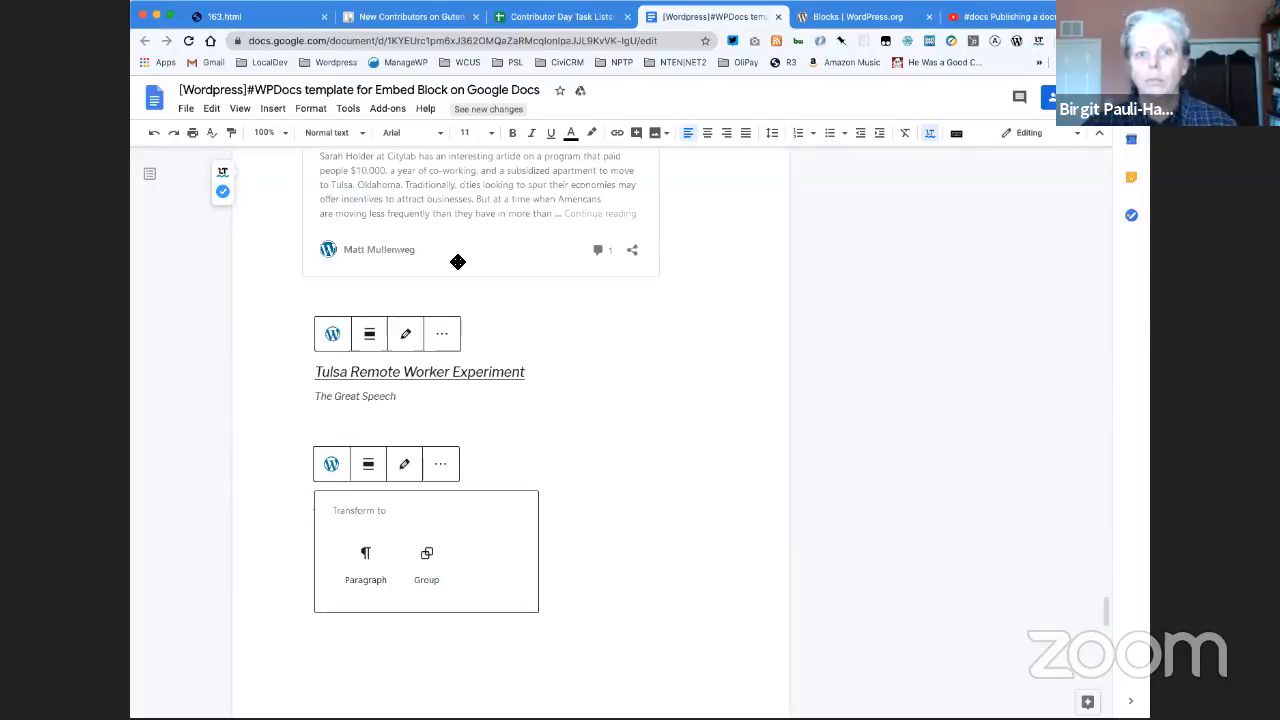
click(186, 109)
mouse_move(233, 247)
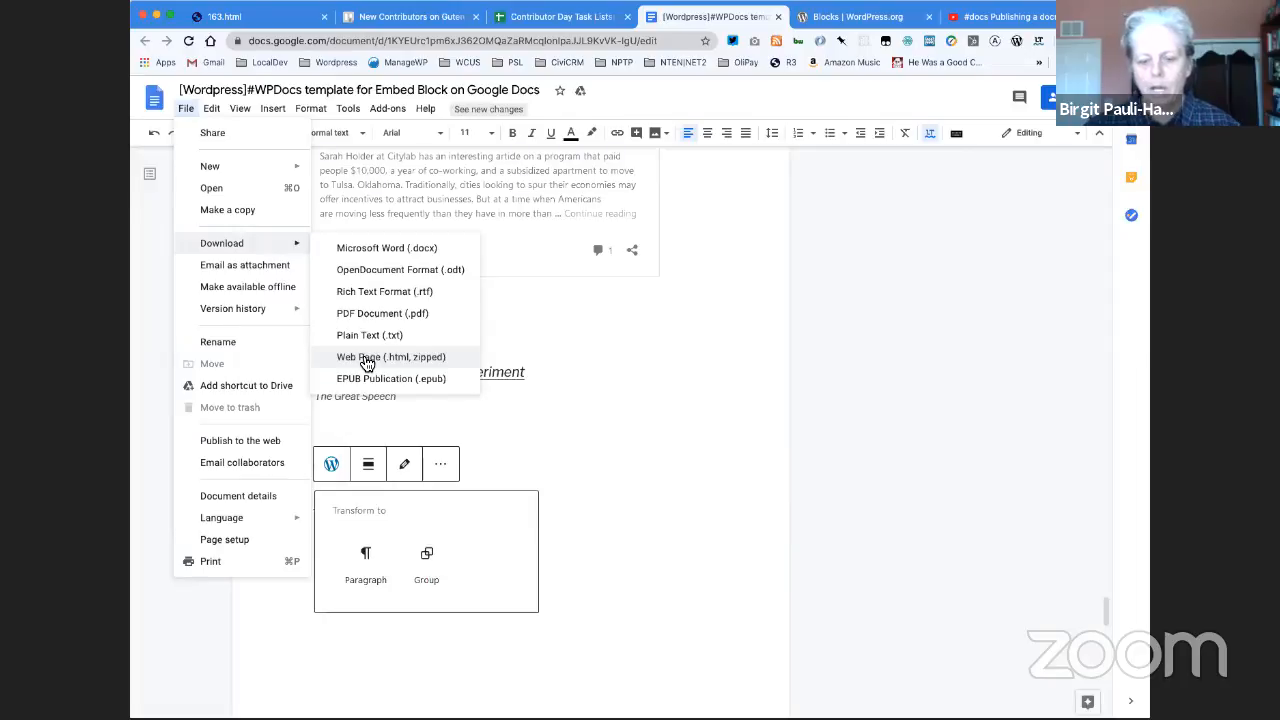
click(366, 360)
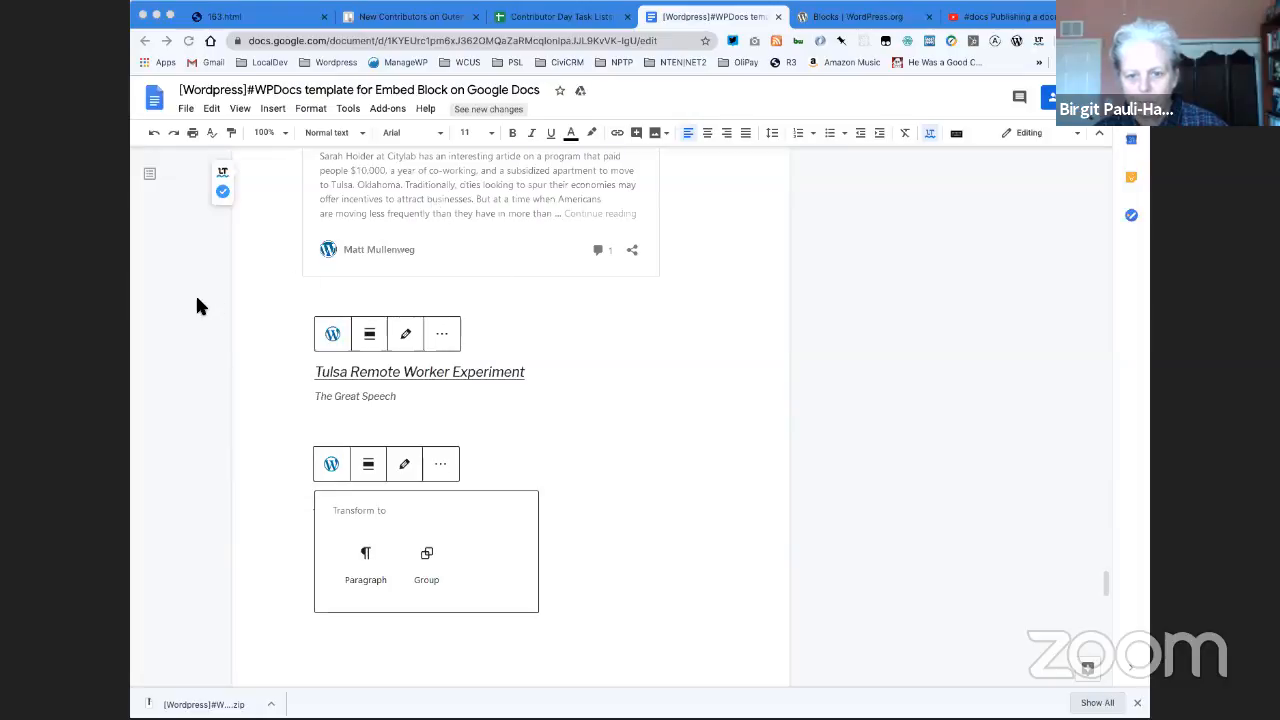
- Switch to the WordPress.org Blocks support page and look through its block lists, including the Embeds section
click(820, 18)
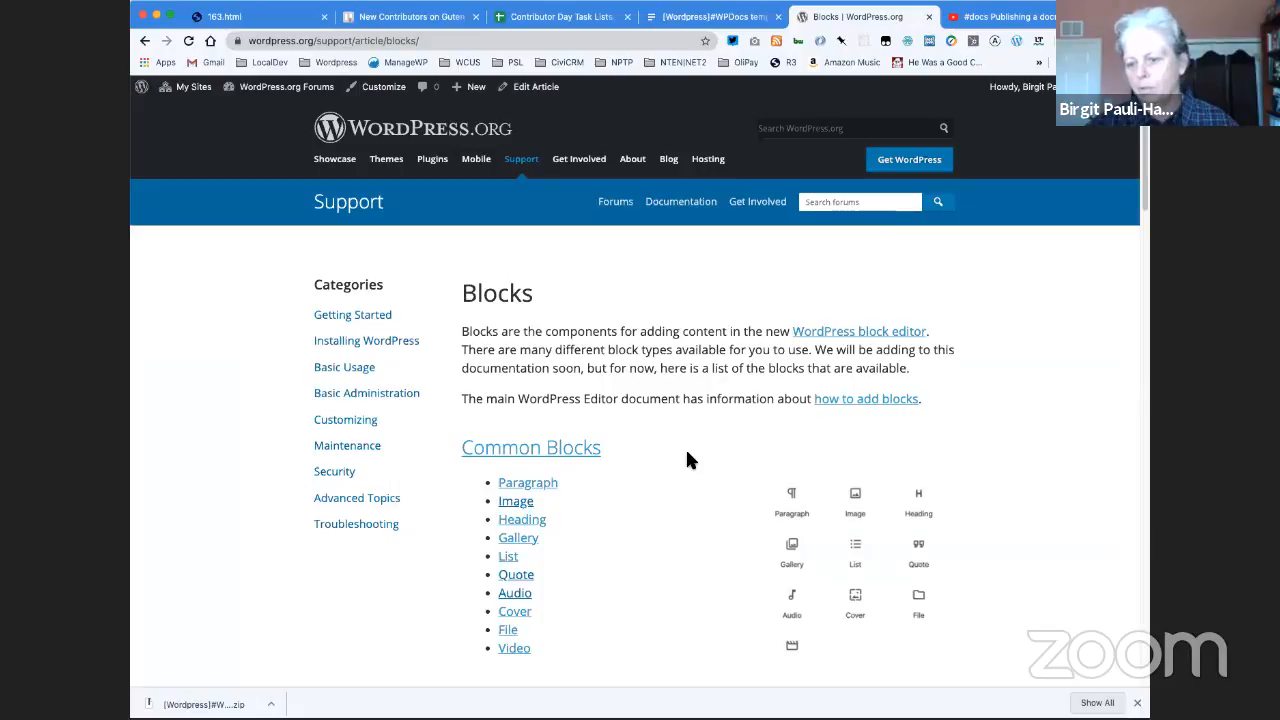
scroll(686, 459, down, 1)
scroll(686, 459, down, 10)
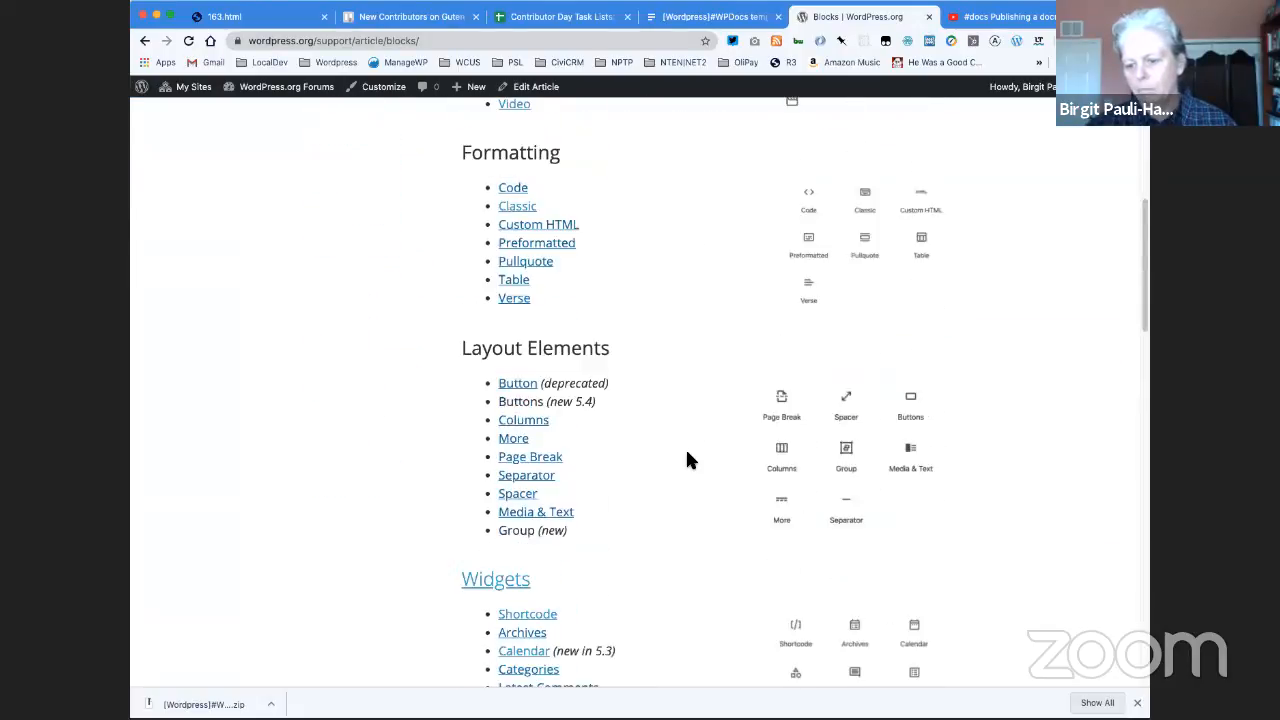
scroll(686, 459, down, 12)
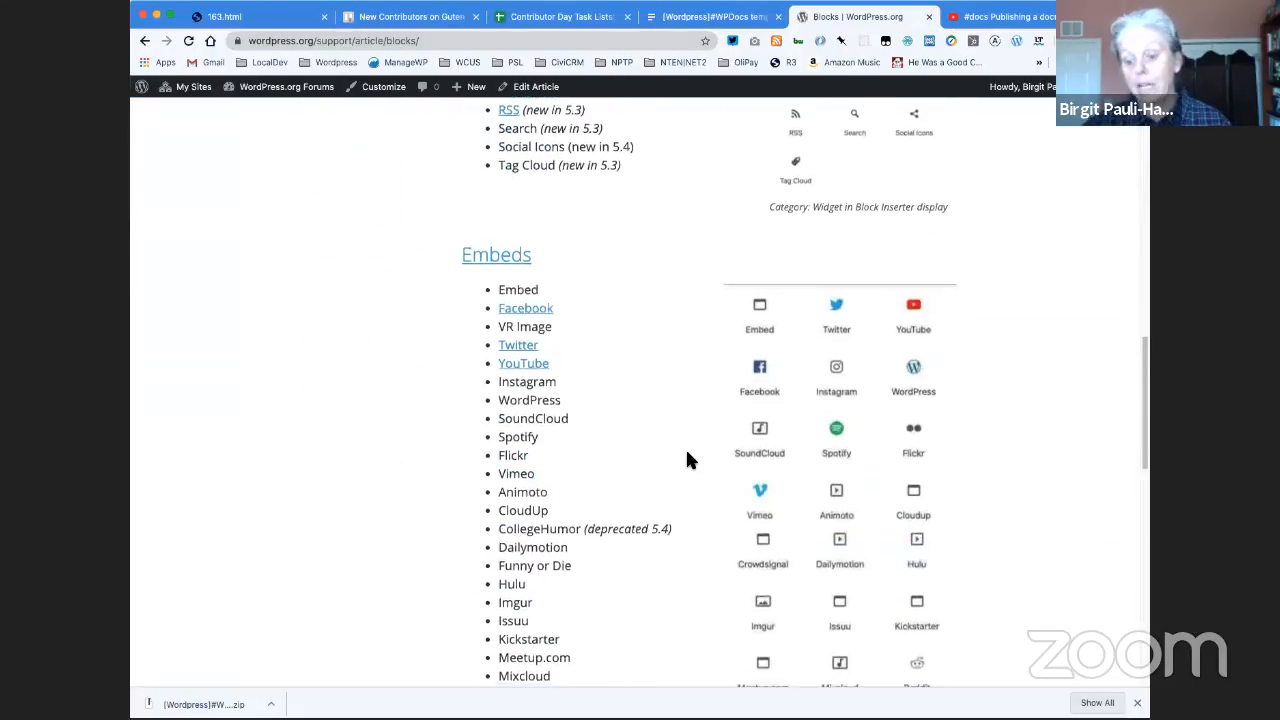
scroll(686, 459, down, 3)
scroll(686, 459, up, 20)
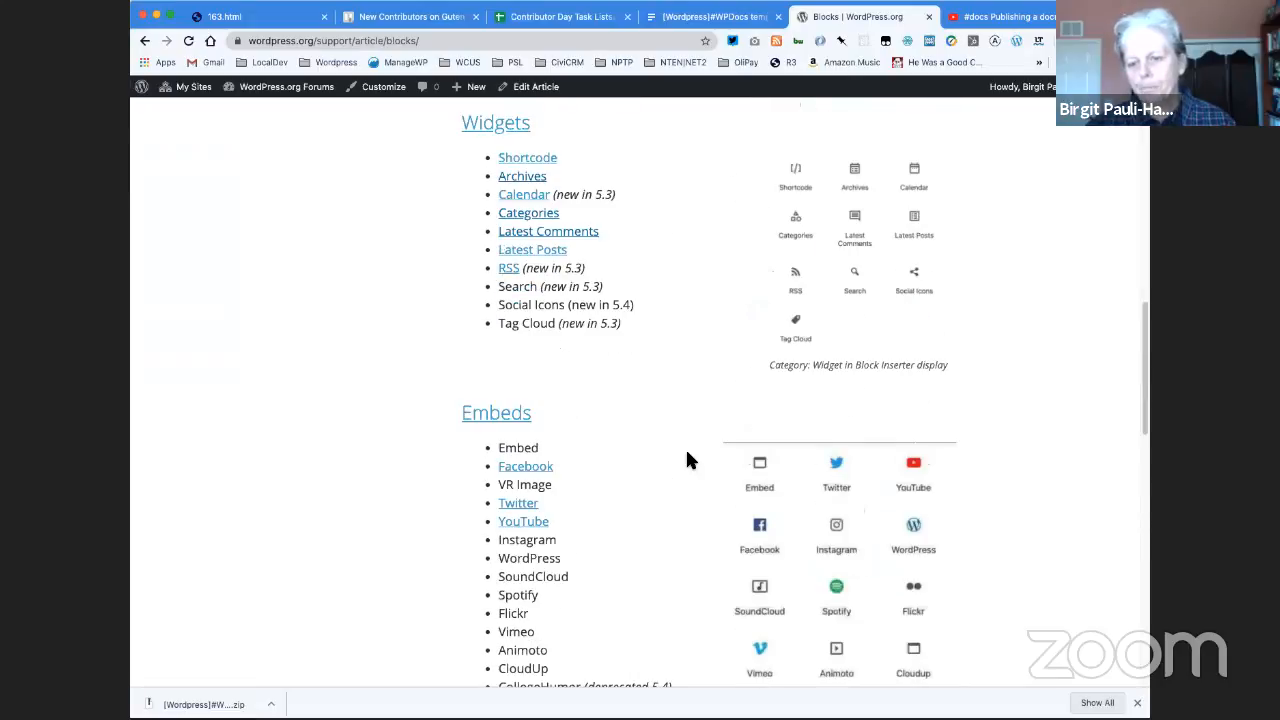
scroll(686, 459, up, 4)
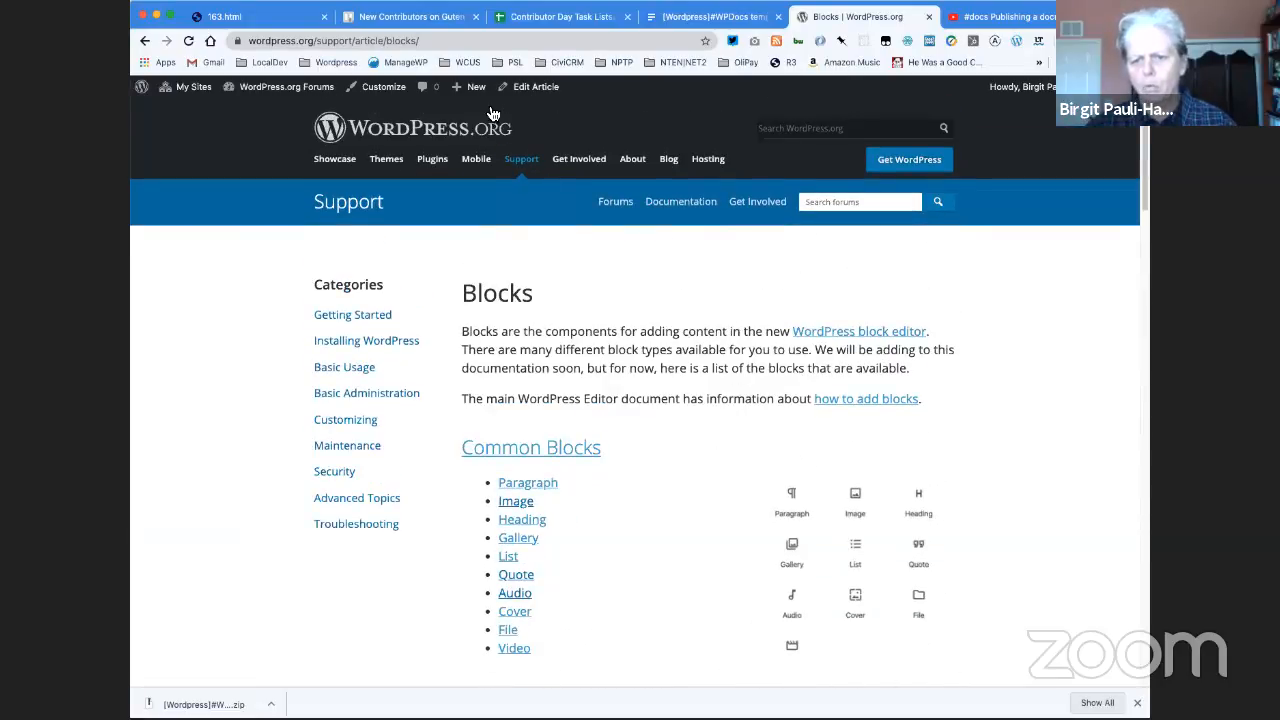
- Create a new Article on the WordPress.org support site
mouse_move(475, 92)
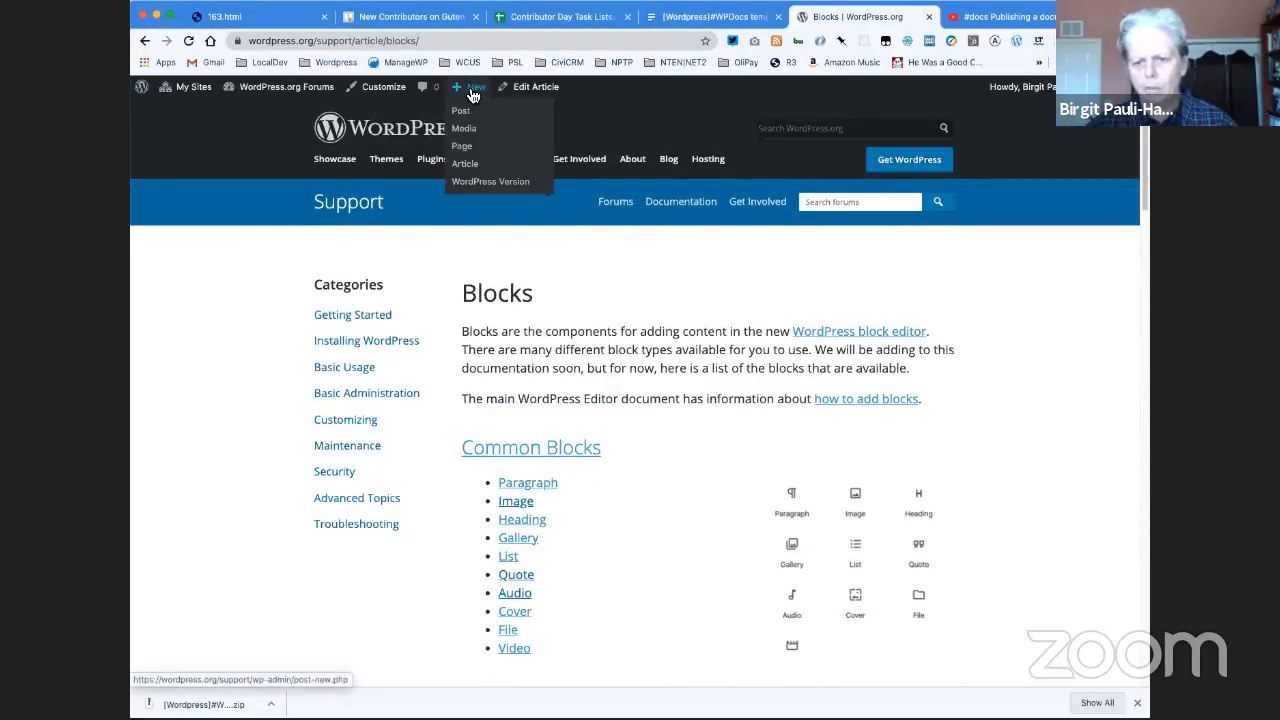
click(466, 168)
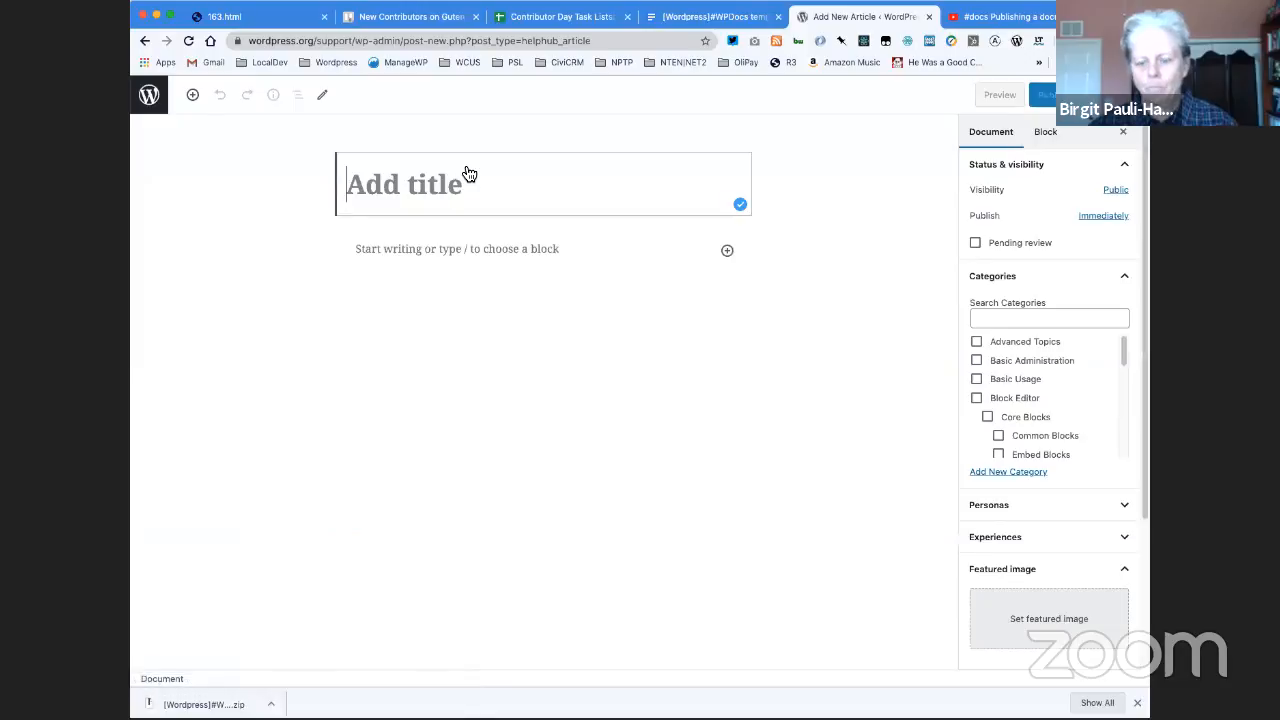
- Title the new article "WordPress Embed"
text(WordPres)
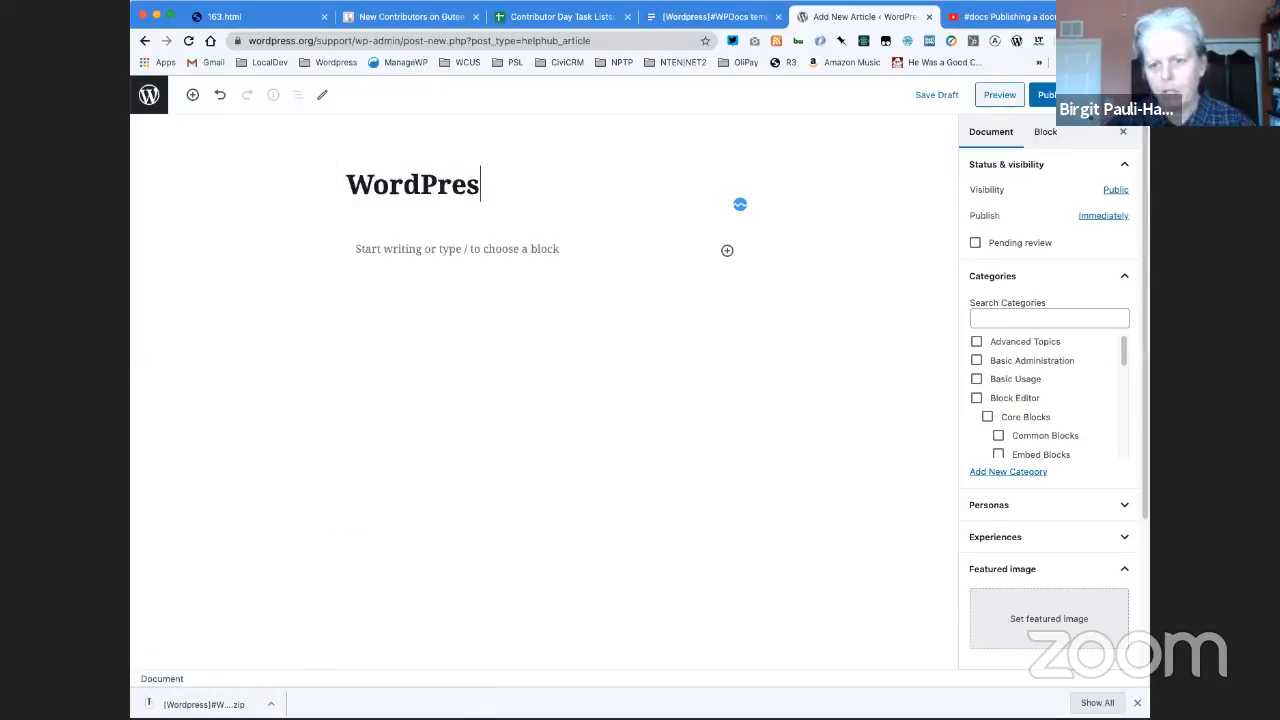
text(s Embed)
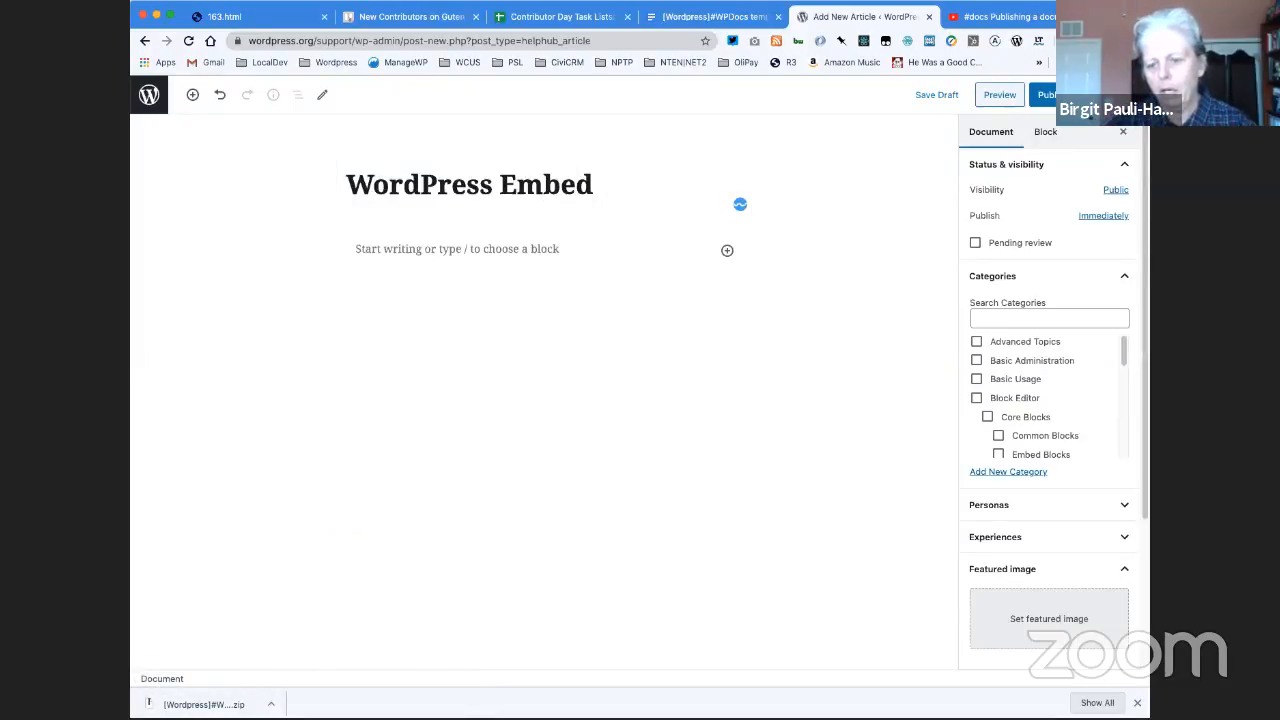
- Switch to the Google Docs document and copy everything from the "WordPress Embed" line through the HTML code screenshot under More Options
click(651, 18)
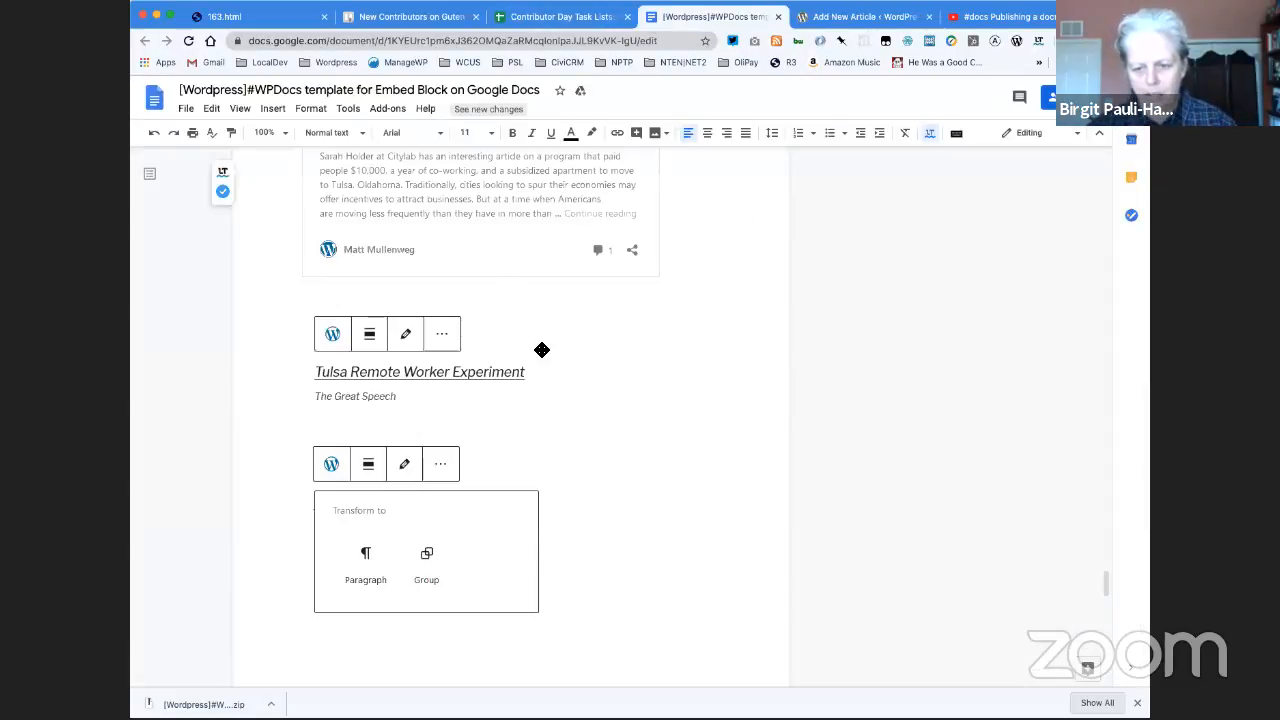
scroll(541, 349, down, 3)
scroll(543, 349, up, 6)
scroll(534, 350, up, 4)
click(651, 477)
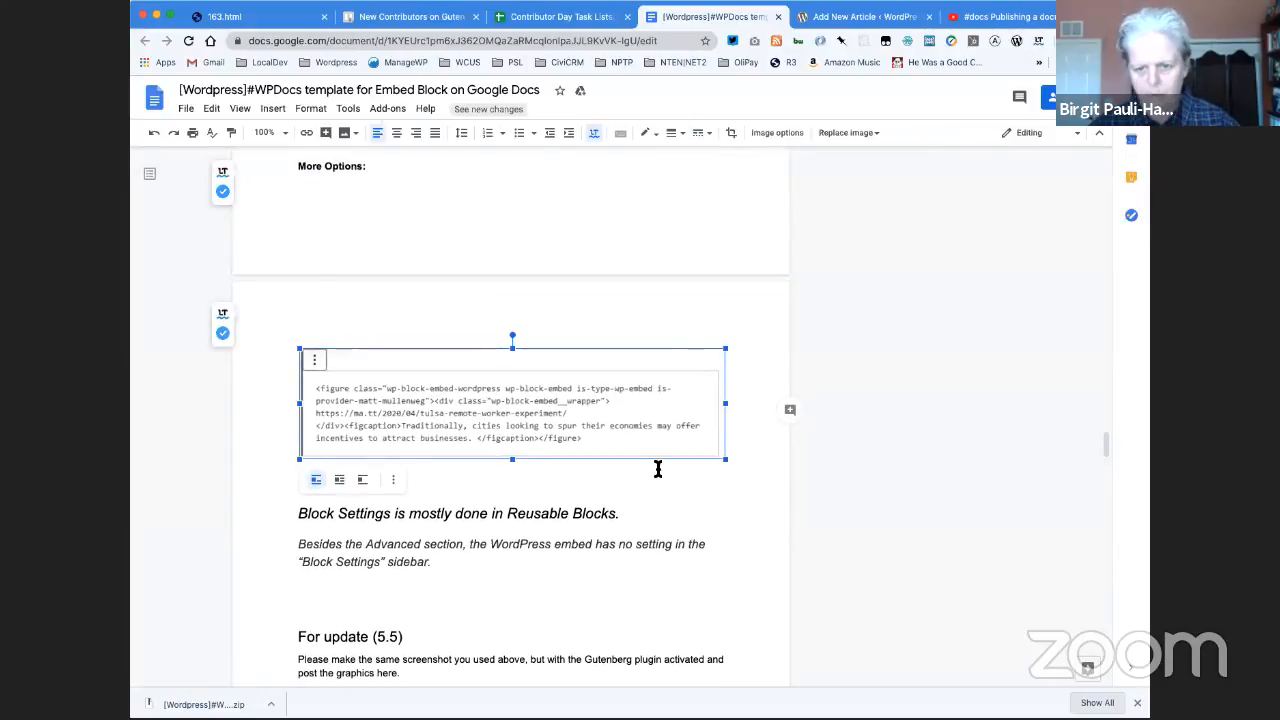
click(744, 445)
drag(744, 445, 300, 223)
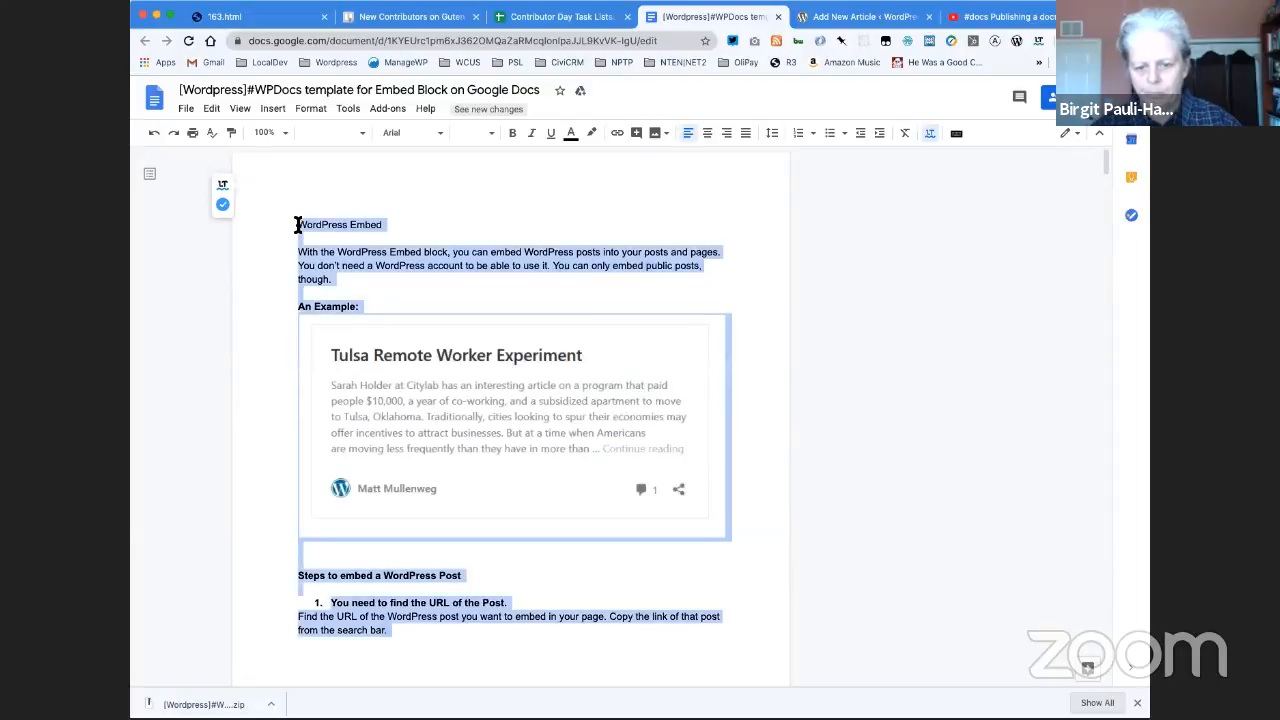
scroll(451, 350, down, 10)
scroll(452, 350, down, 15)
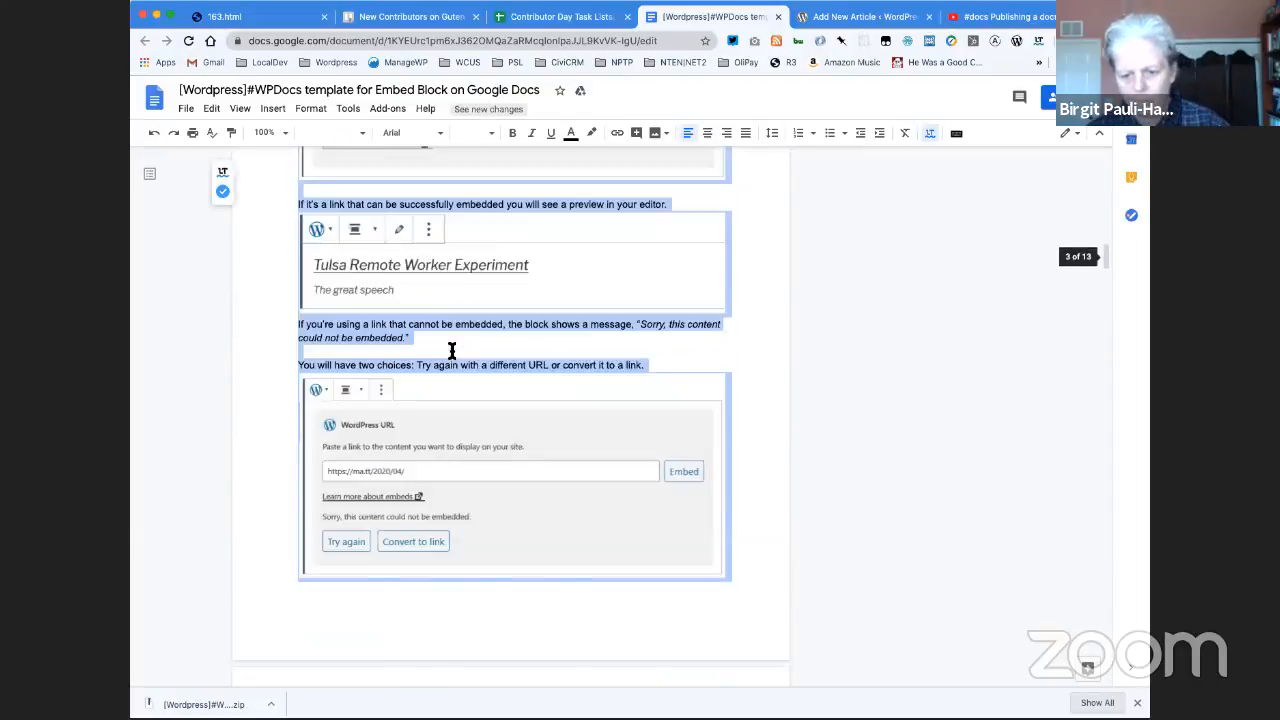
scroll(452, 350, down, 15)
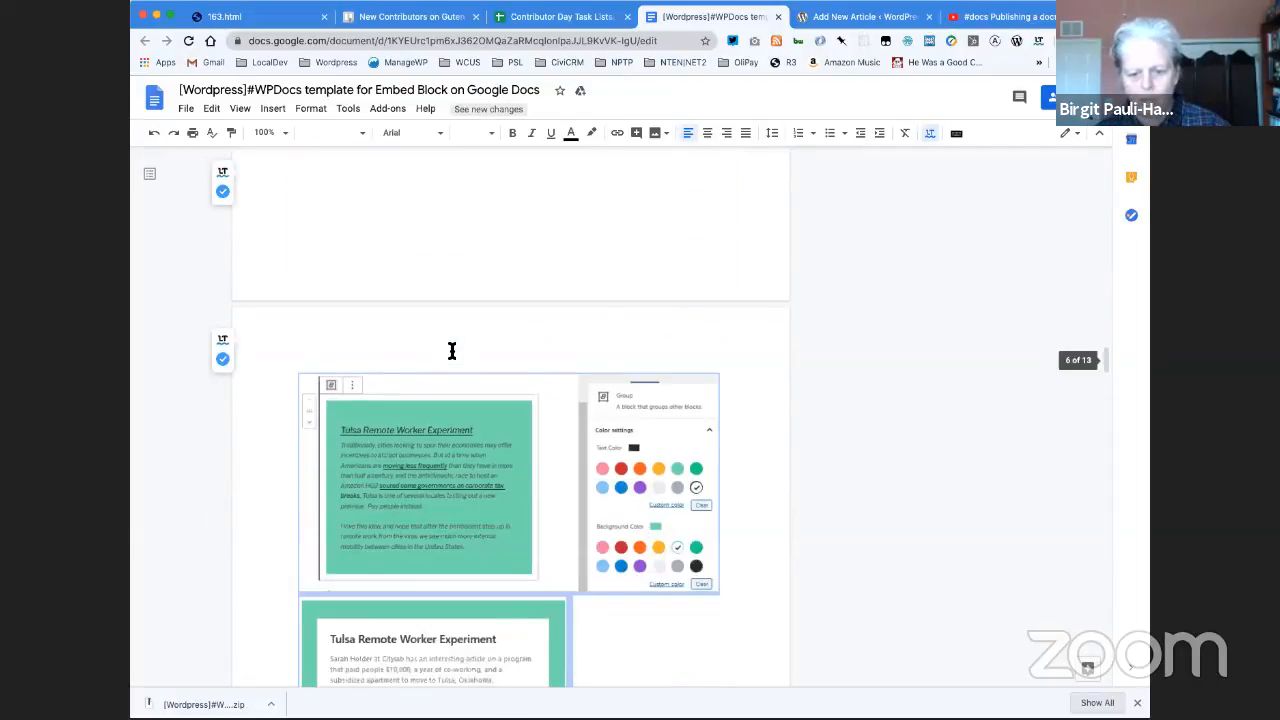
scroll(452, 350, down, 3)
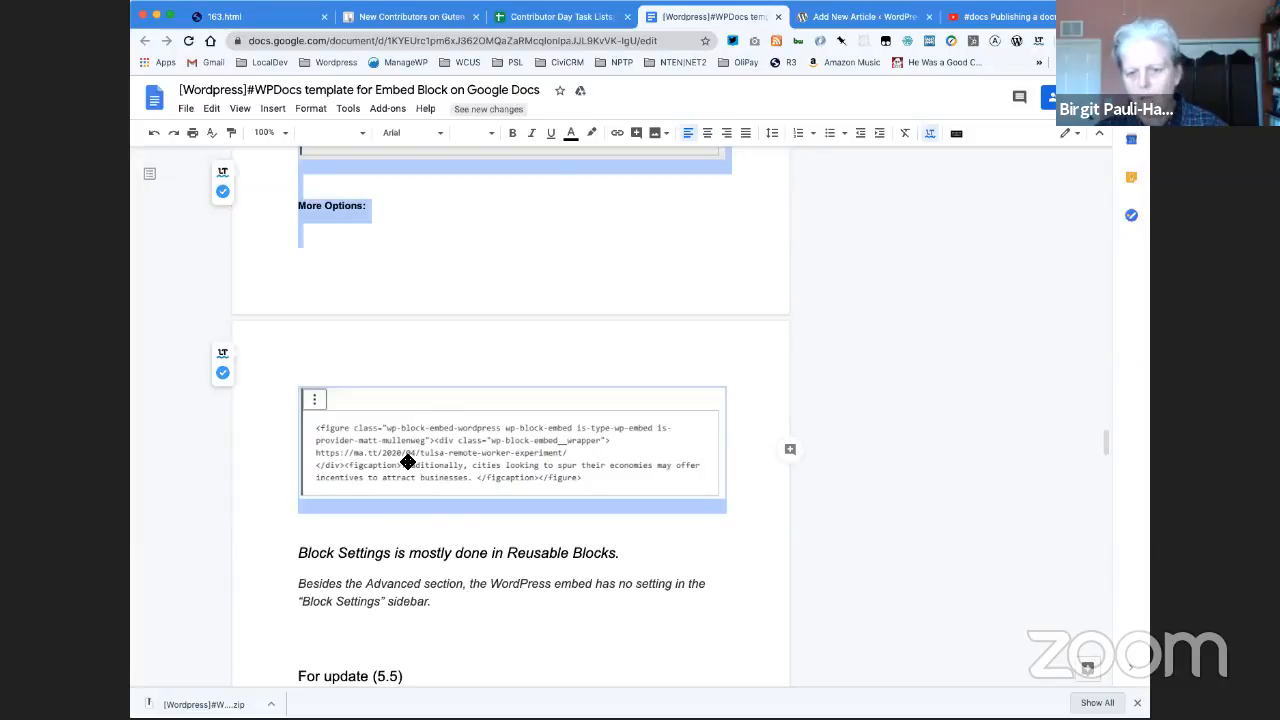
- Return to the WordPress article editor and paste the copied documentation into the empty paragraph below the title
click(838, 20)
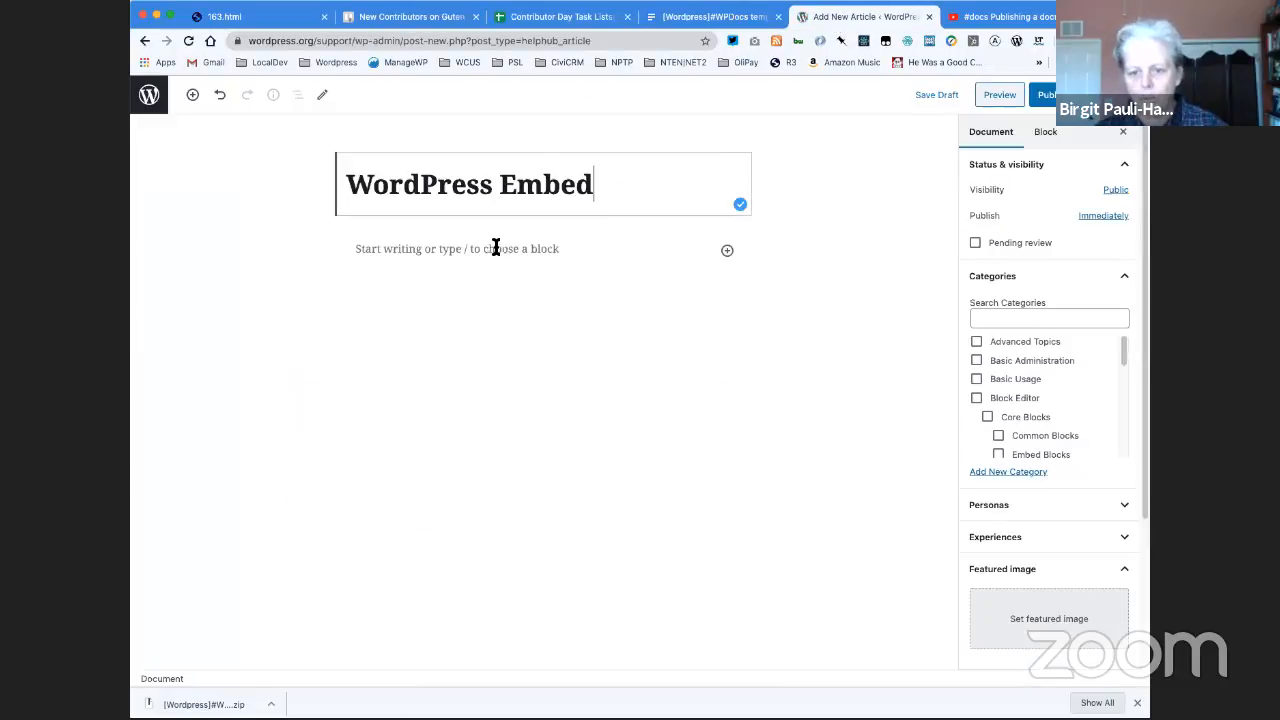
click(381, 254)
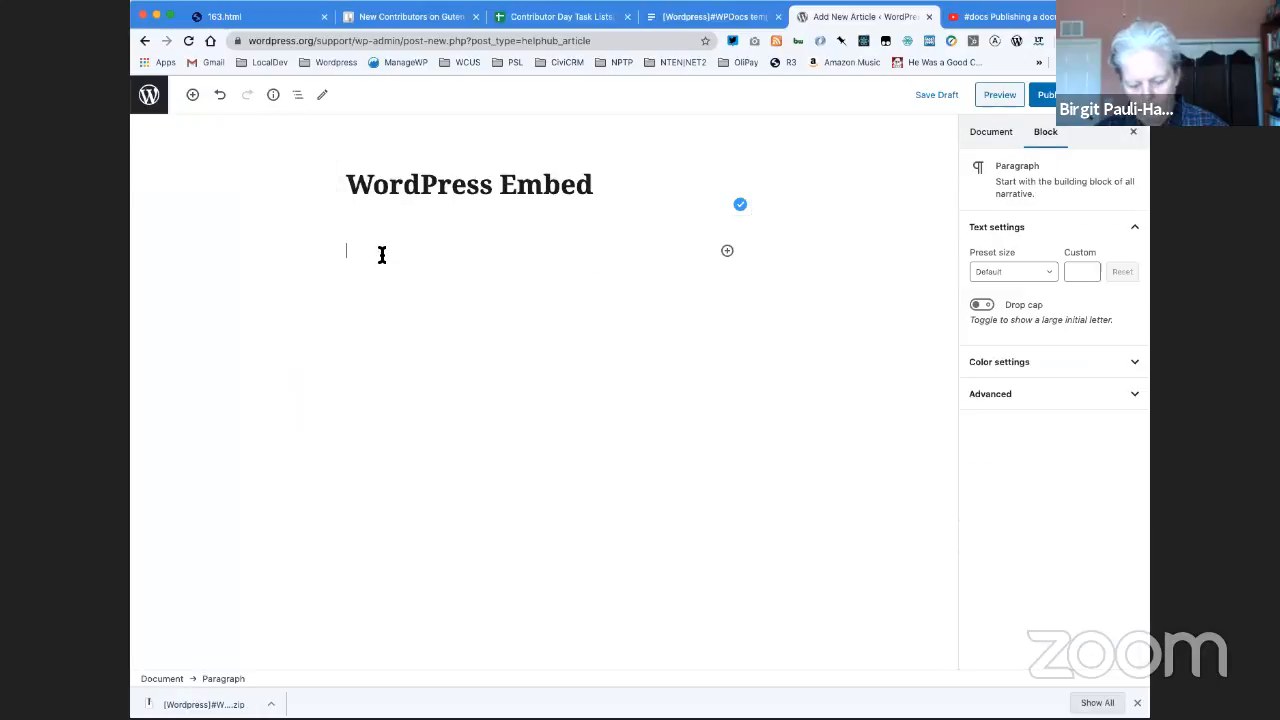
key(ctrl+v)
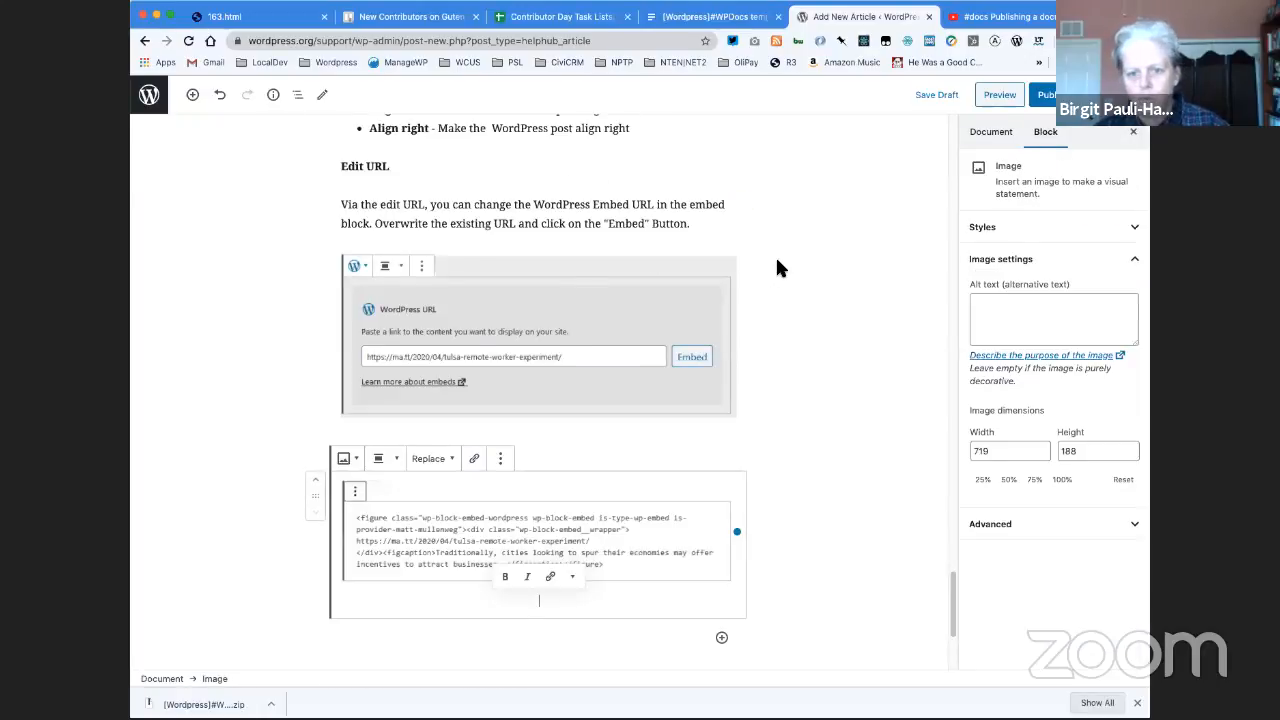
- Remove the duplicate "WordPress Embed" paragraph block directly below the article title
scroll(777, 265, up, 20)
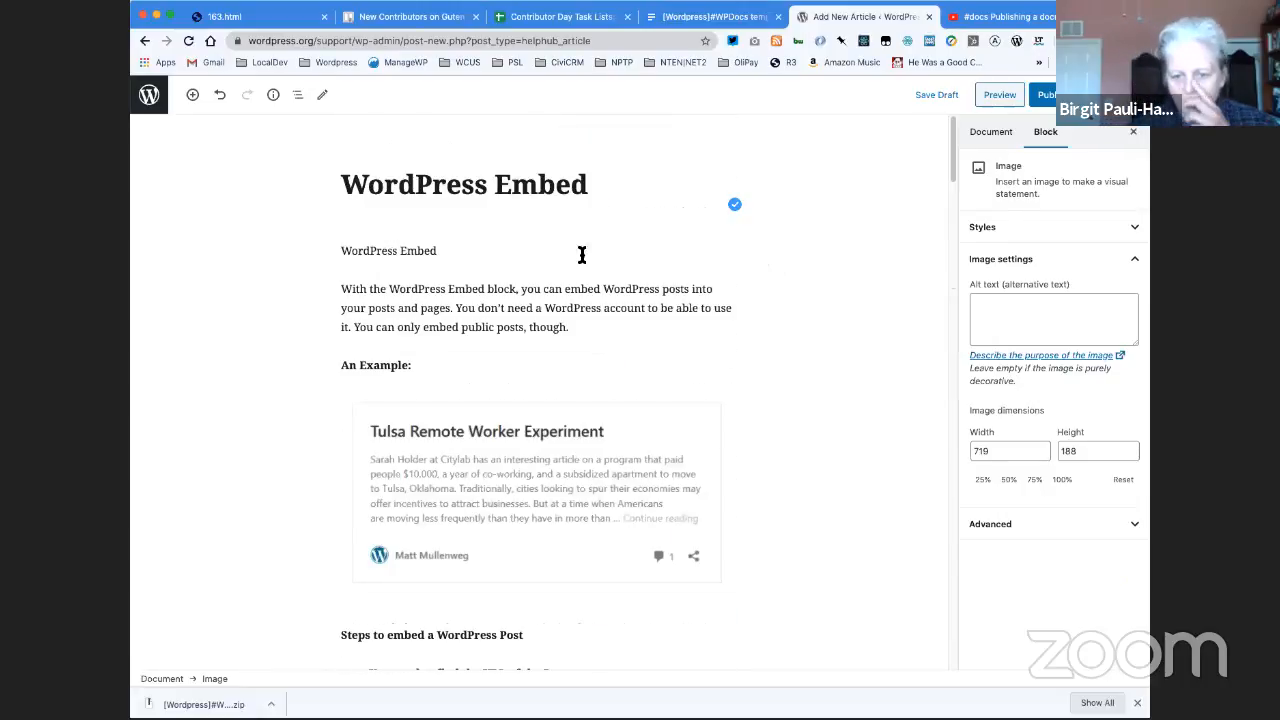
click(422, 251)
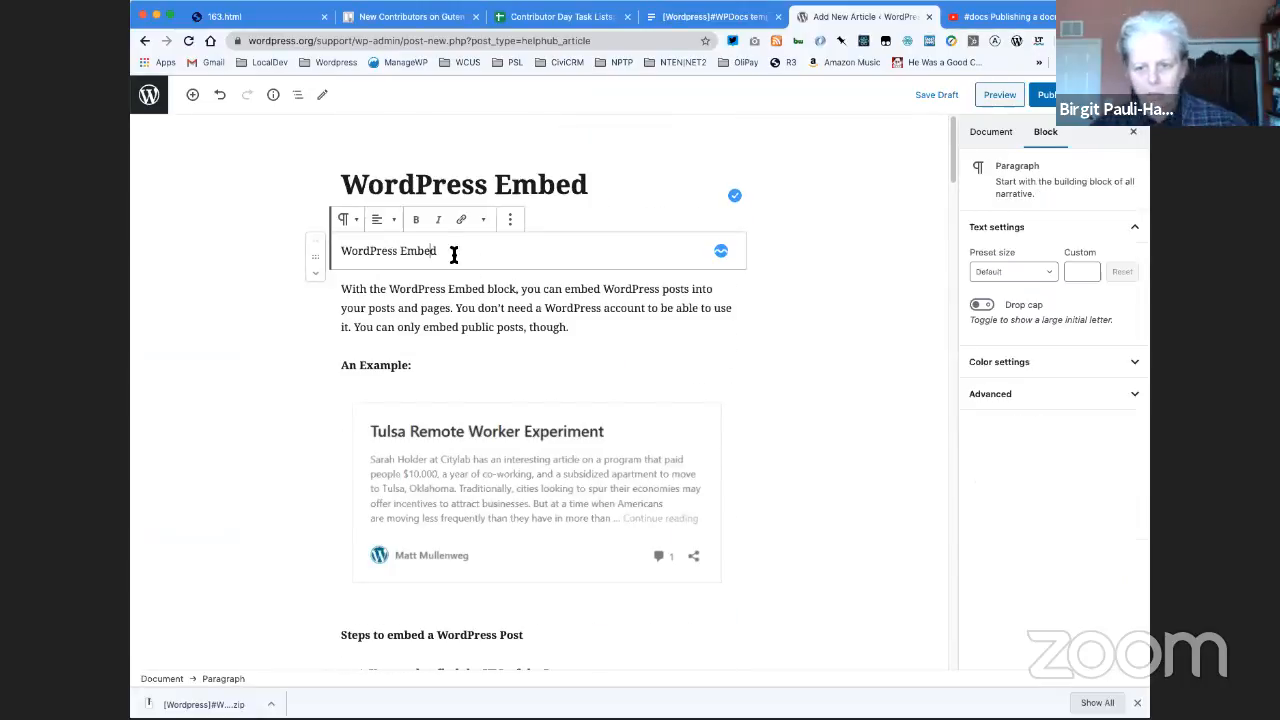
click(511, 221)
click(549, 436)
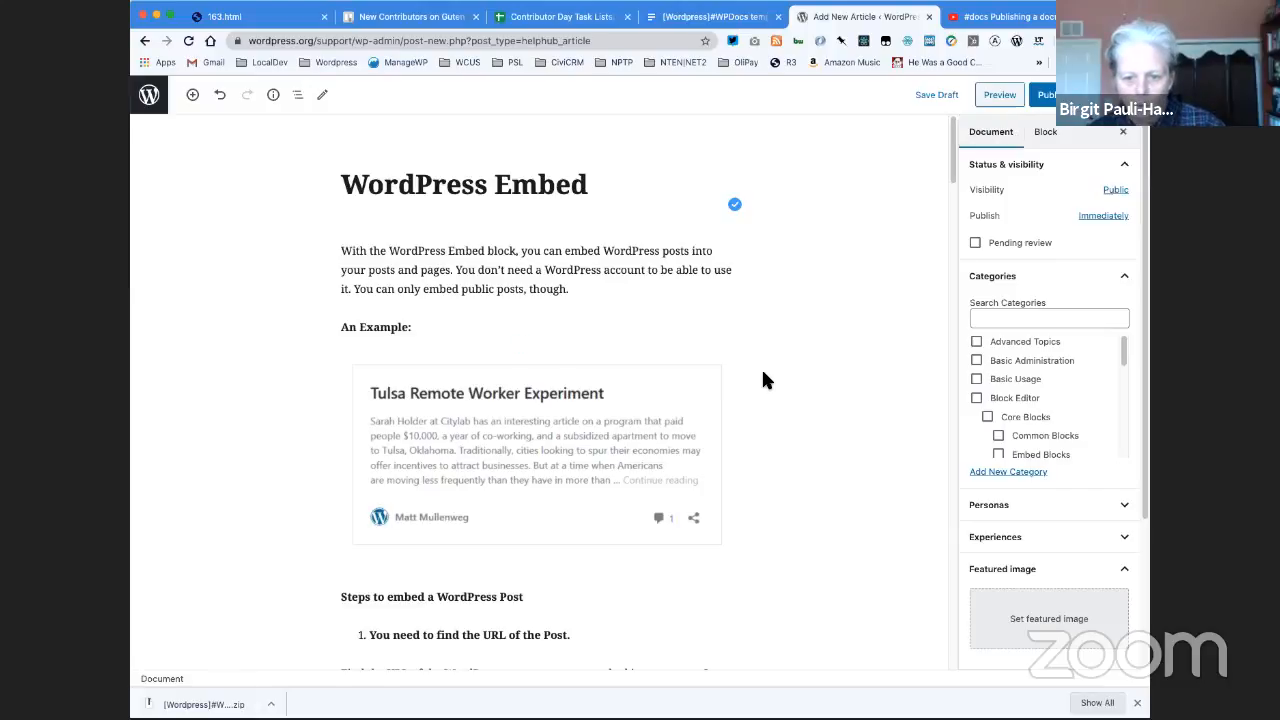
- Review the pasted article from the introduction through the "Transform to" section, checking the numbered steps, headings and screenshots
scroll(763, 373, down, 1)
scroll(763, 373, down, 1)
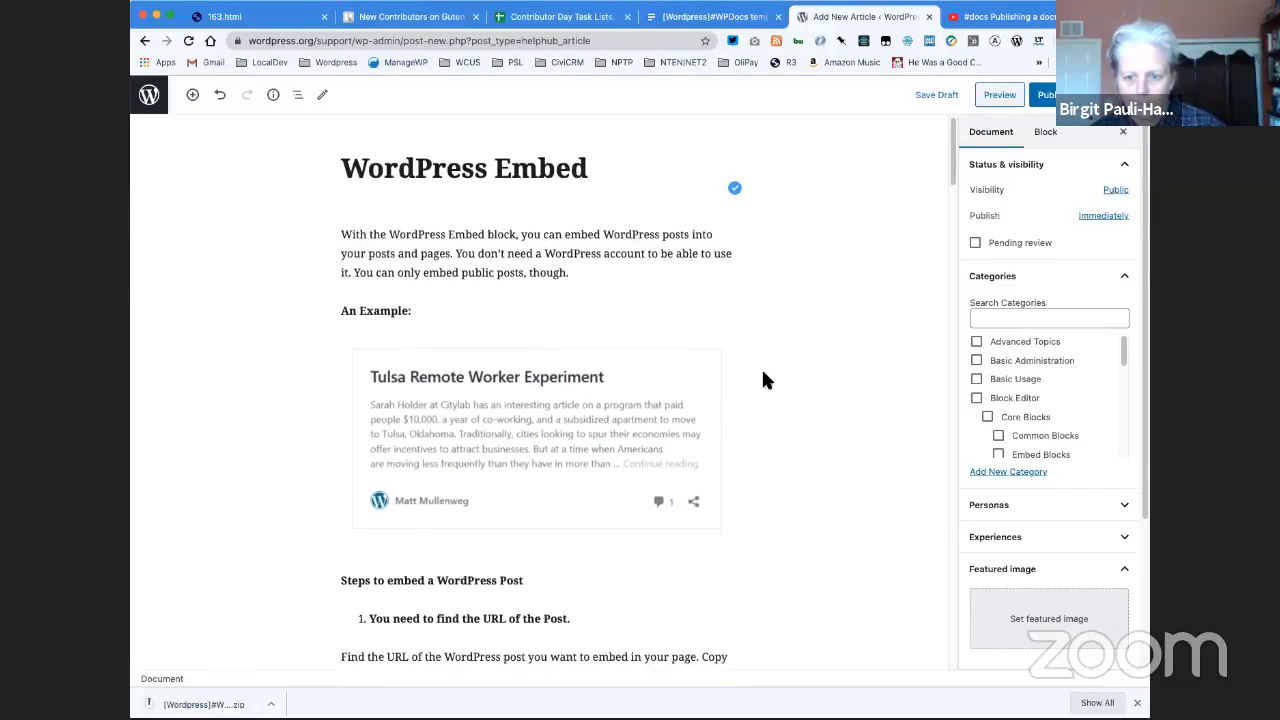
scroll(763, 373, down, 1)
scroll(763, 375, down, 1)
scroll(763, 375, down, 3)
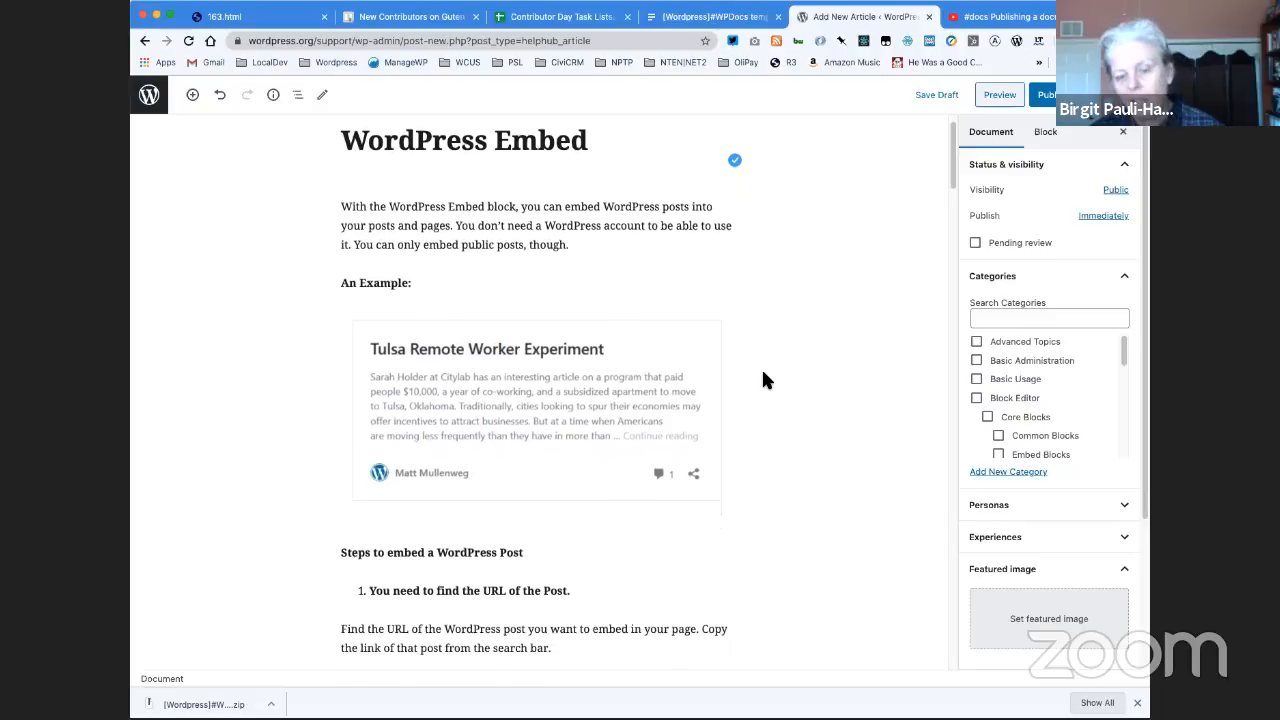
scroll(763, 380, down, 5)
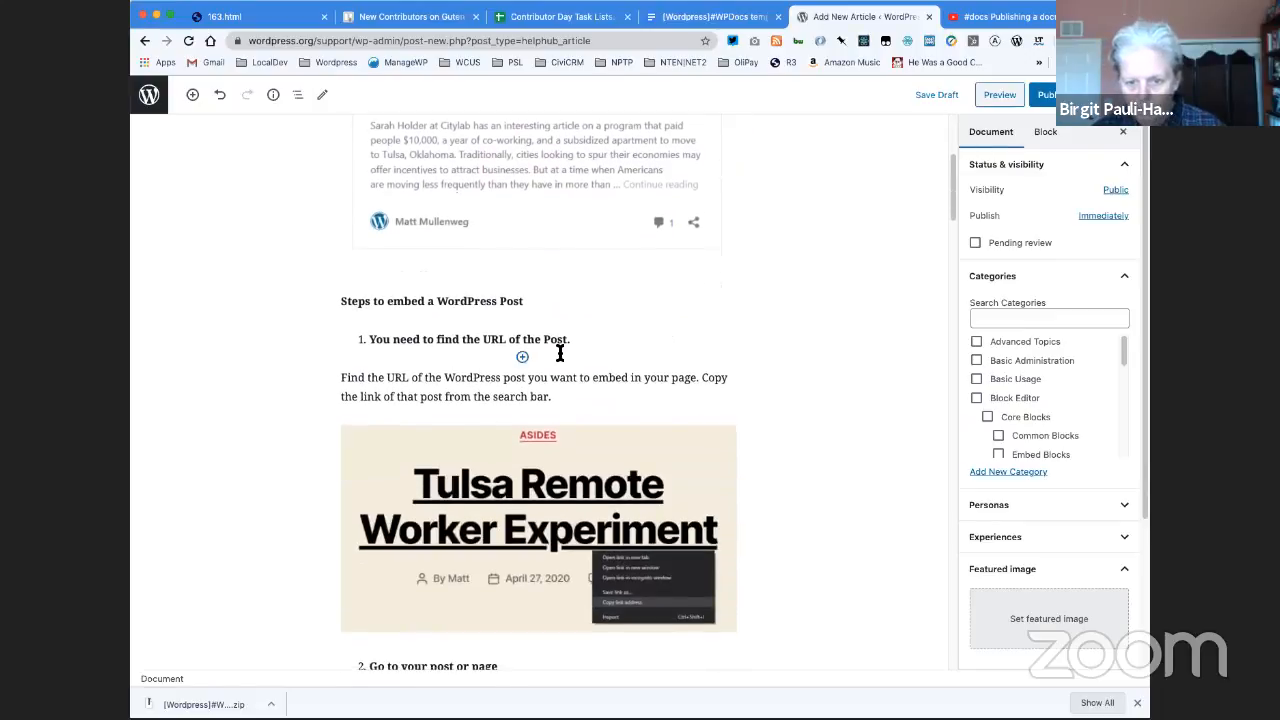
triple_click(380, 341)
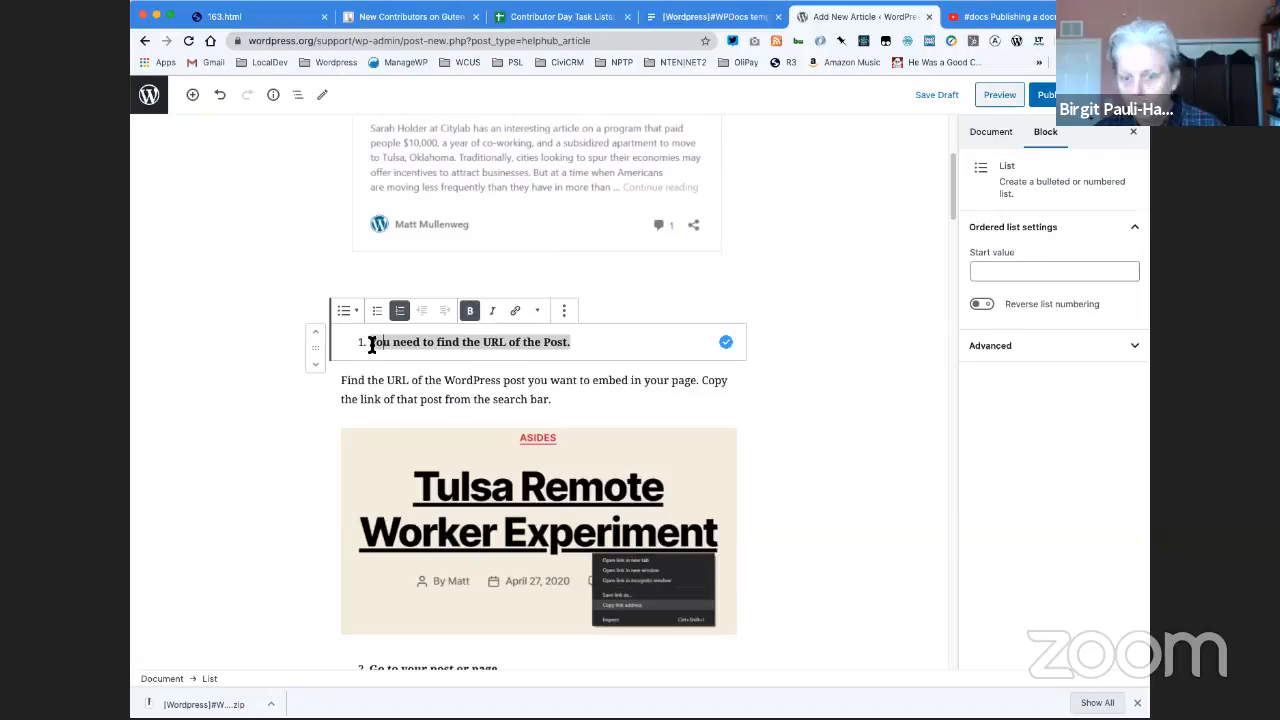
scroll(372, 345, down, 1)
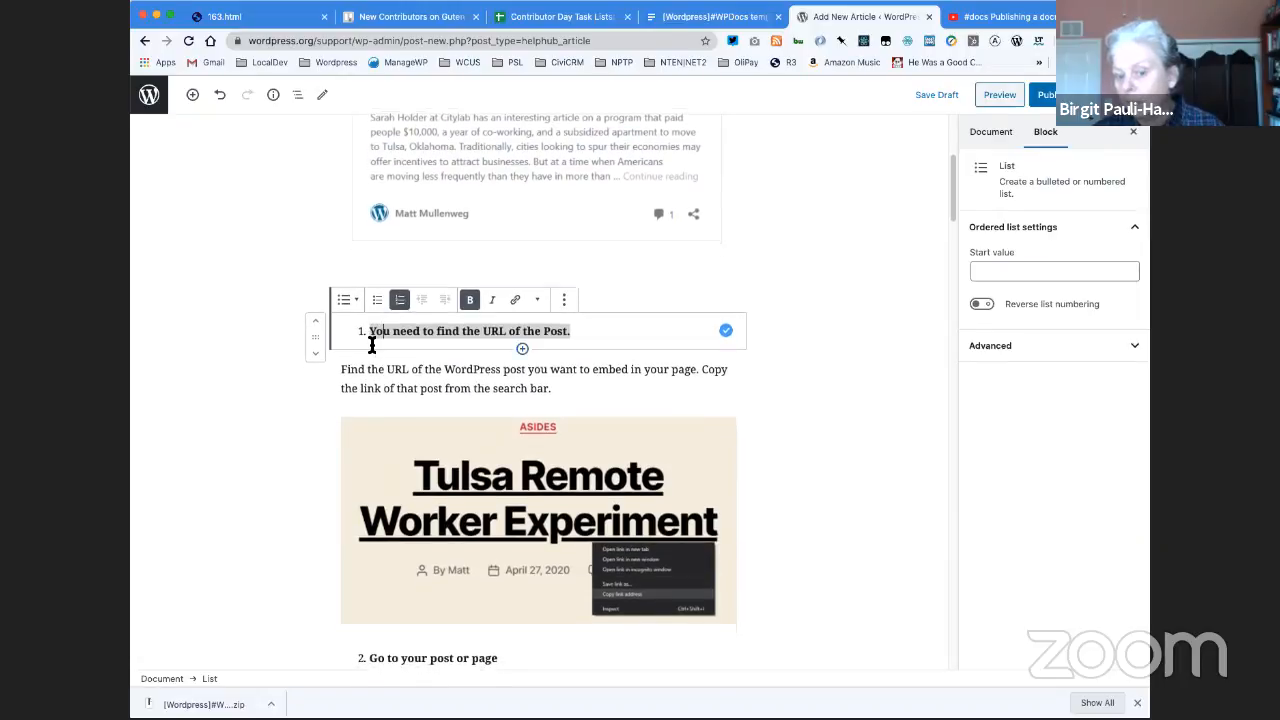
scroll(371, 345, down, 3)
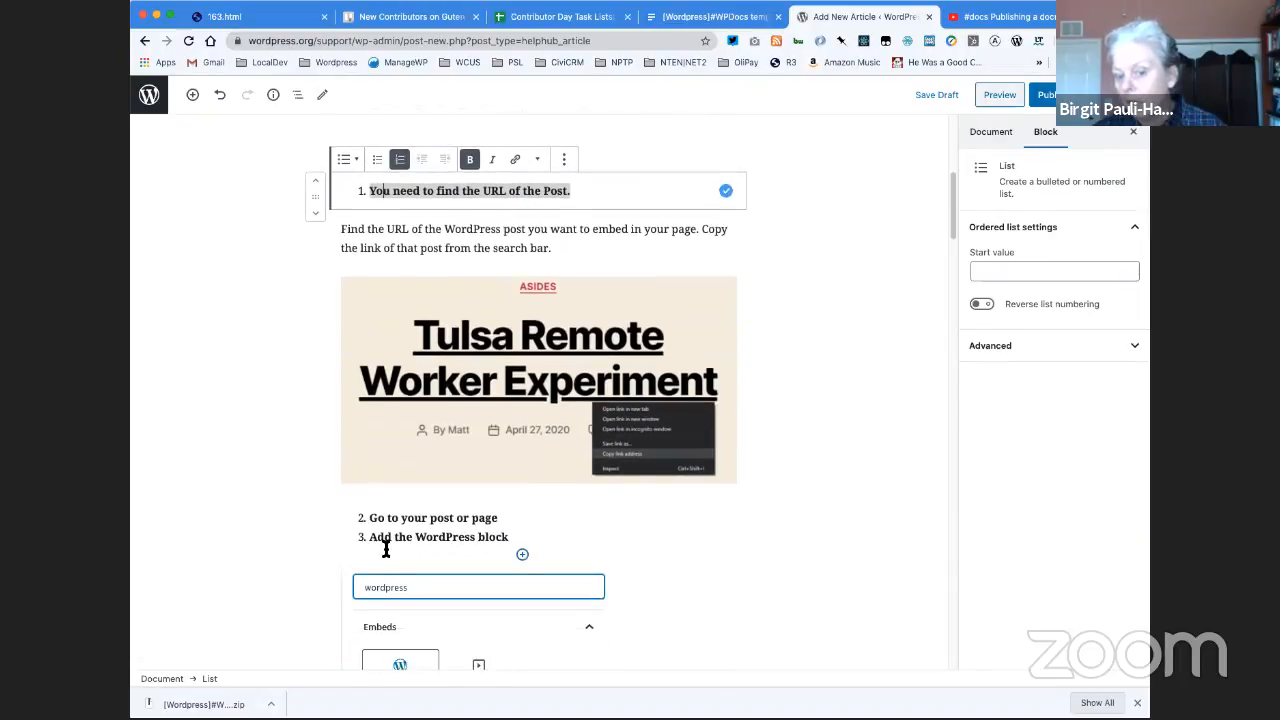
triple_click(390, 525)
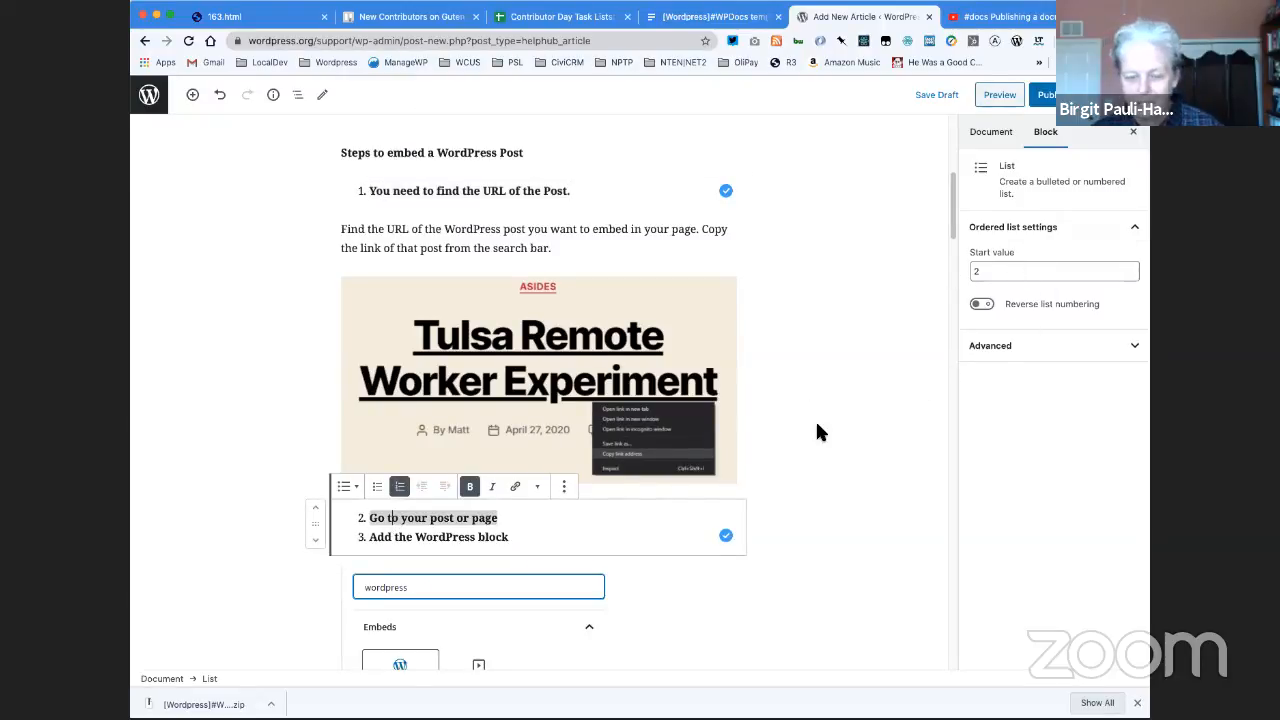
scroll(825, 421, down, 3)
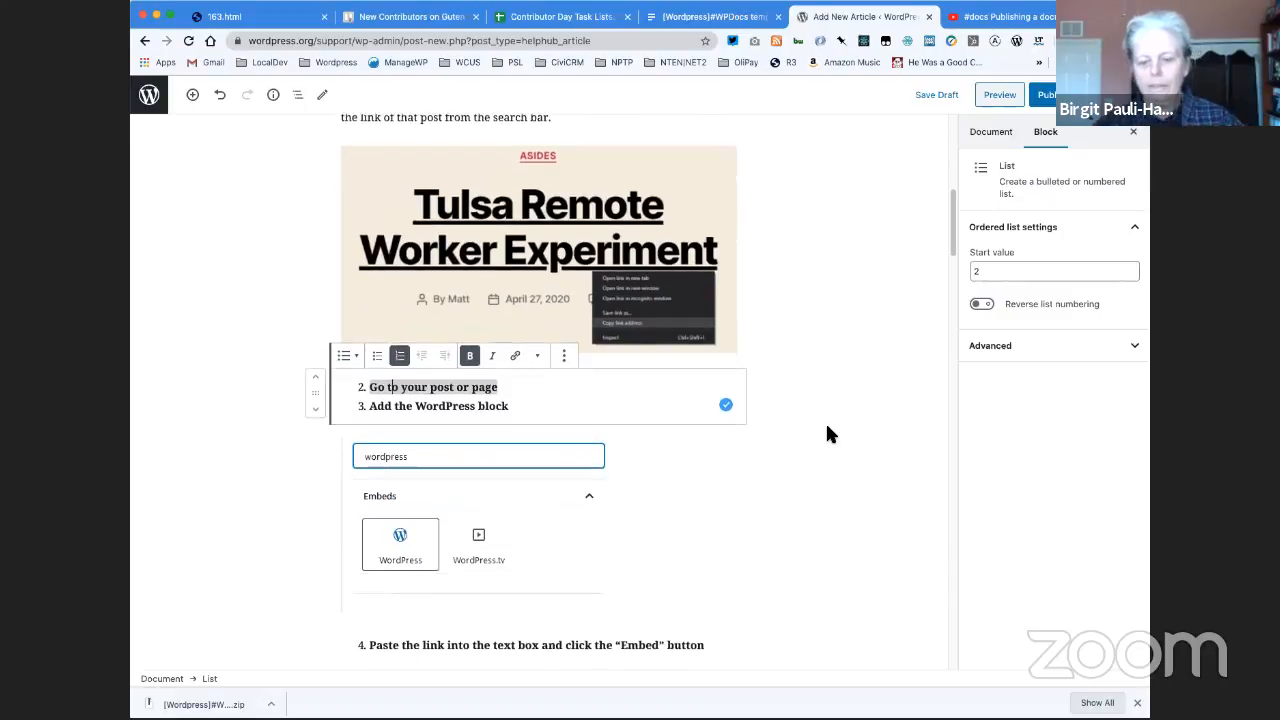
scroll(827, 428, down, 5)
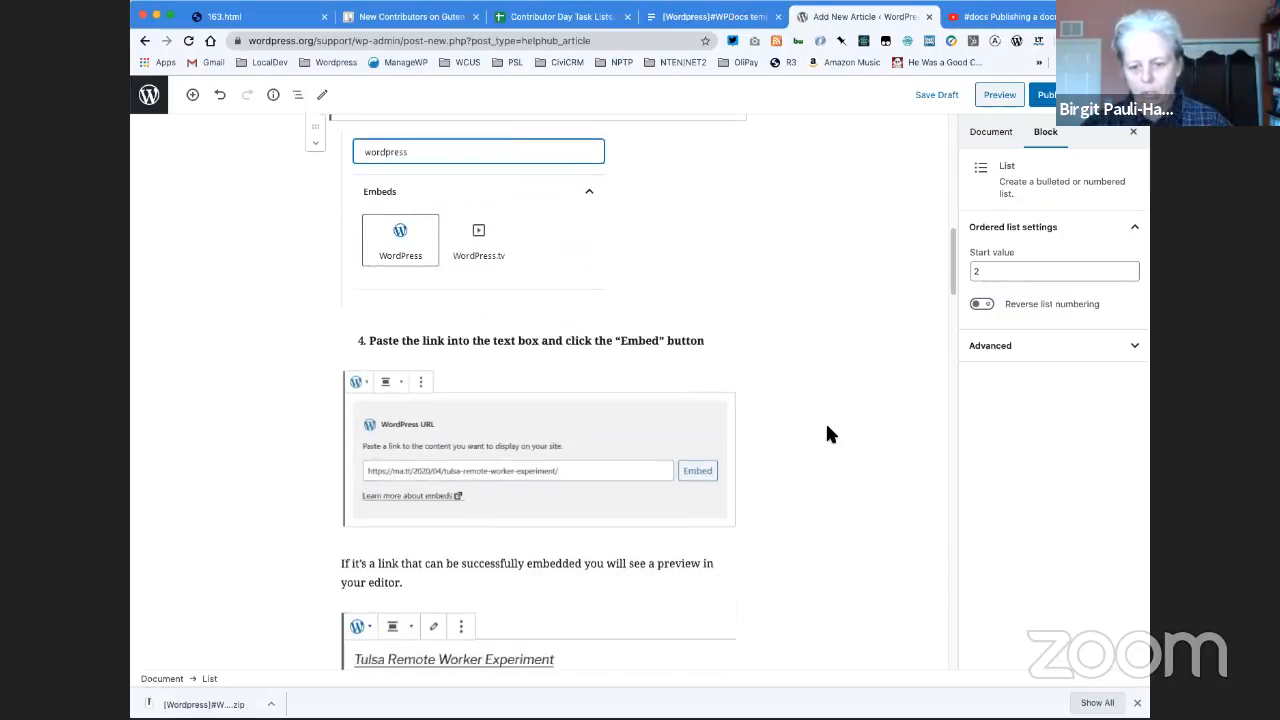
scroll(827, 434, down, 8)
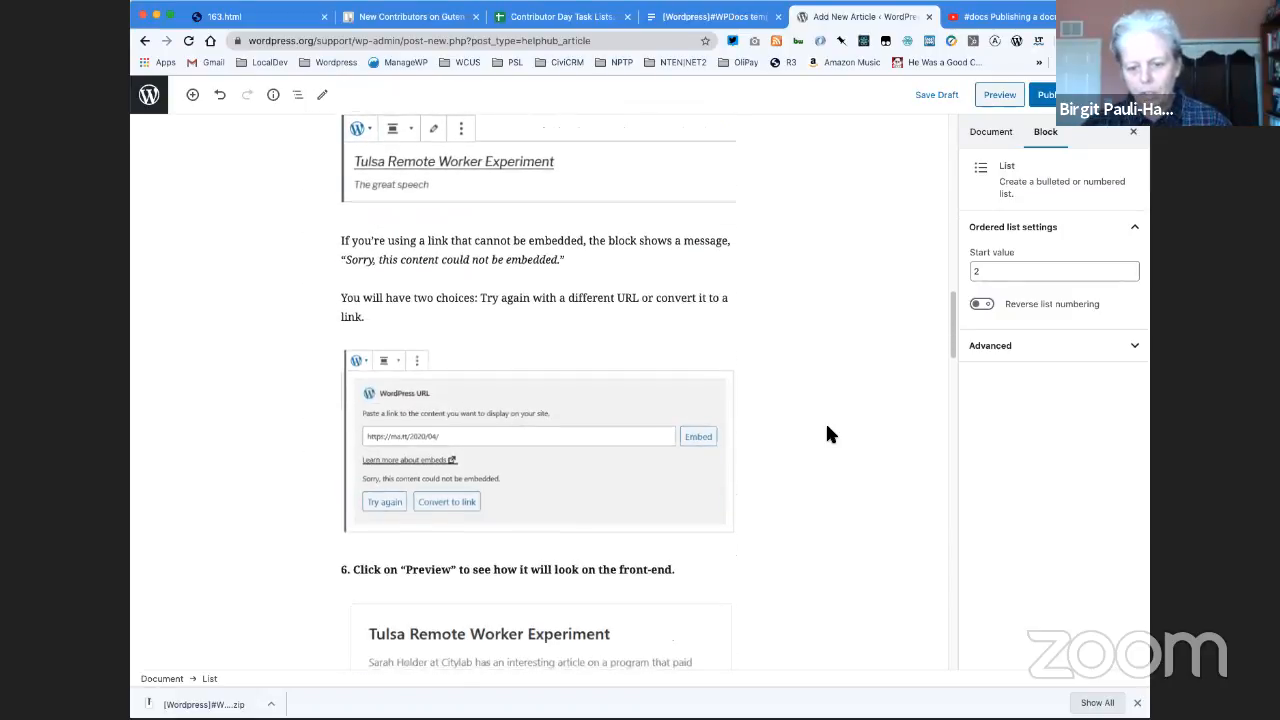
scroll(827, 434, down, 5)
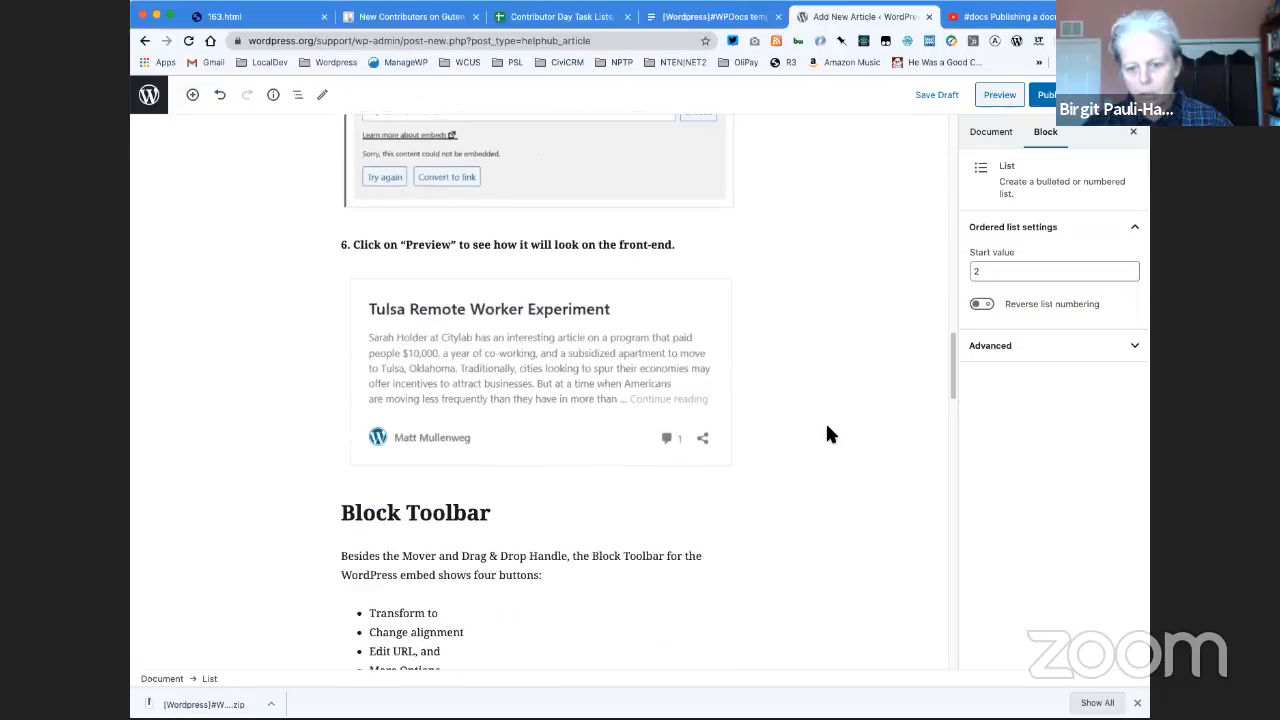
scroll(827, 434, down, 3)
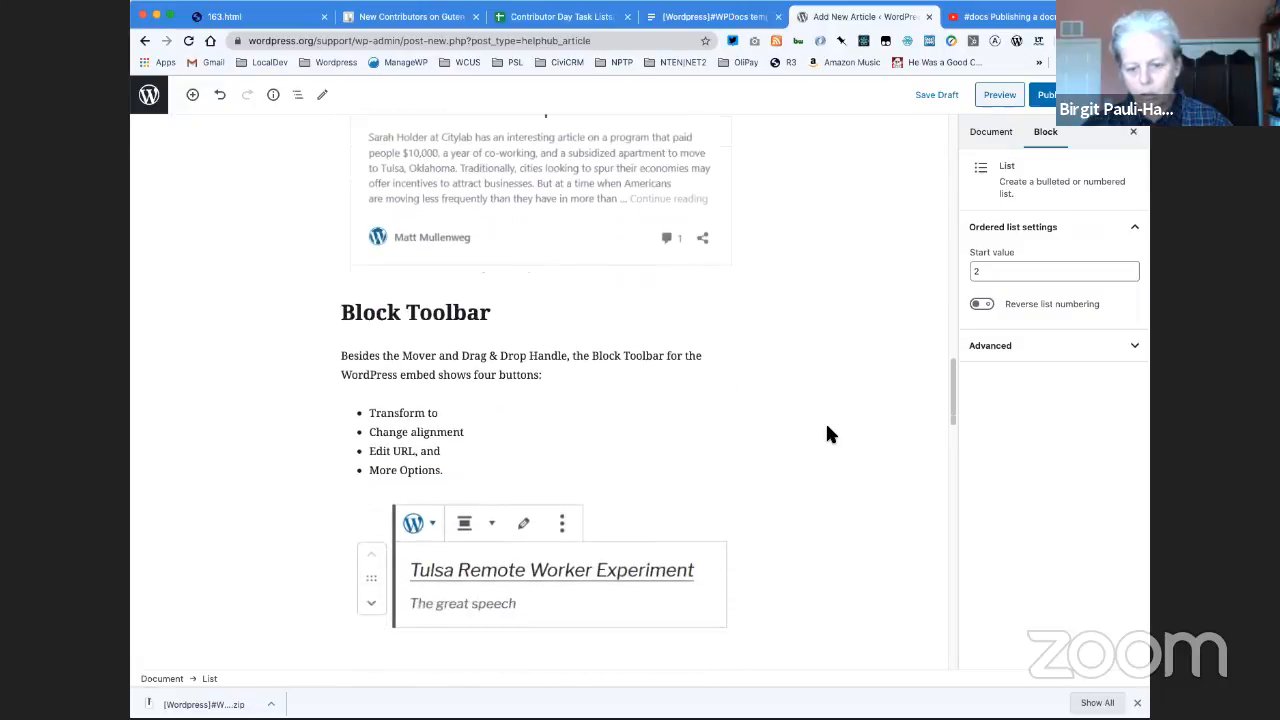
scroll(827, 434, down, 2)
scroll(827, 434, down, 6)
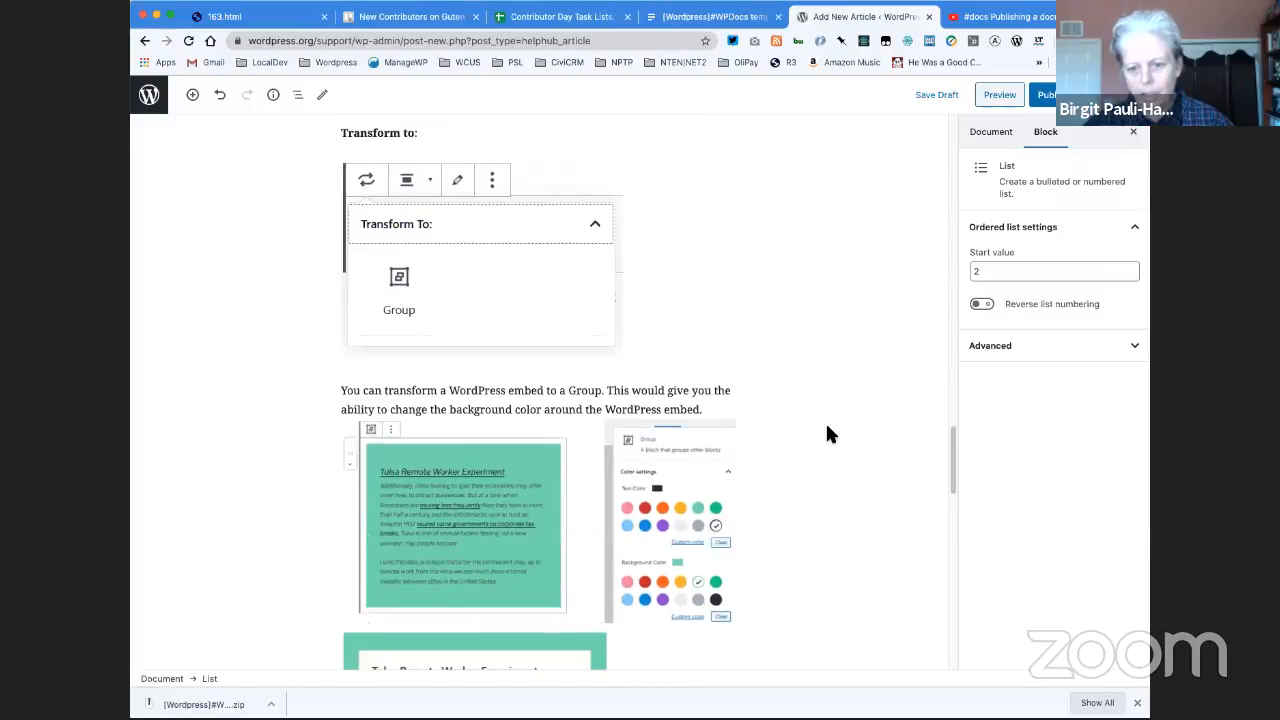
scroll(827, 434, down, 1)
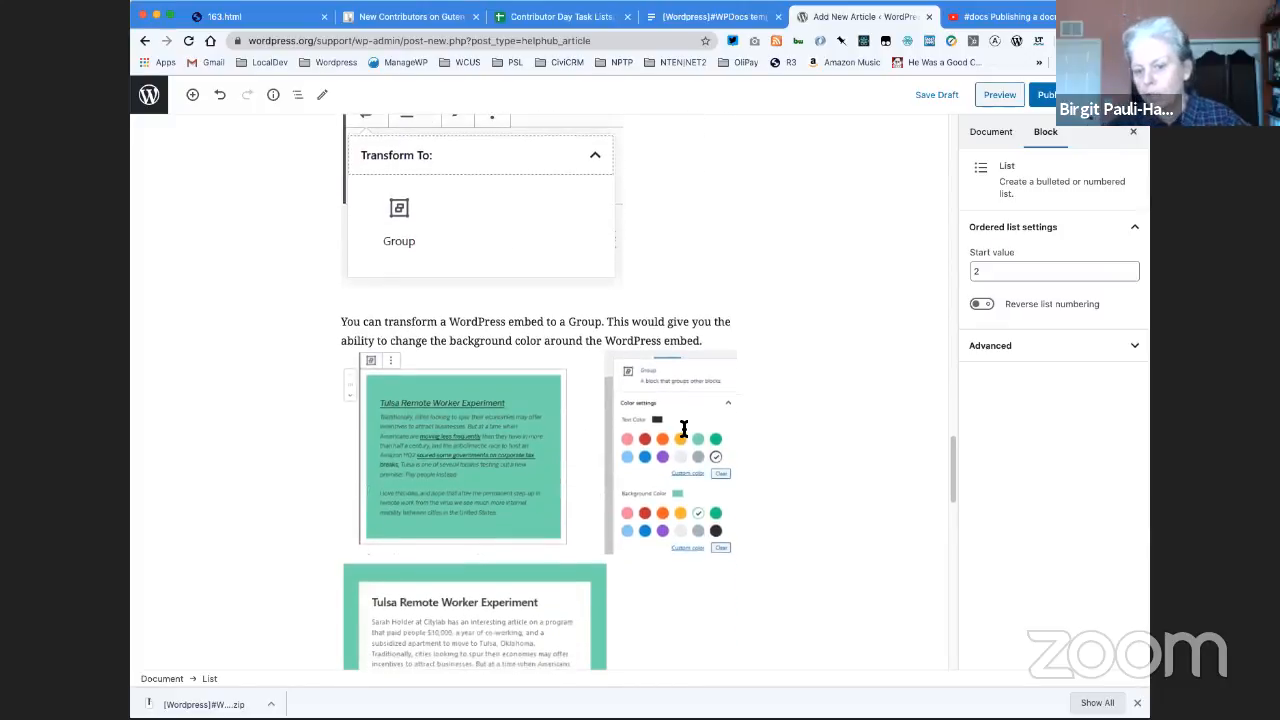
- Delete the two inline screenshots from the paragraph about transforming a WordPress embed to a Group, keeping its text
click(464, 436)
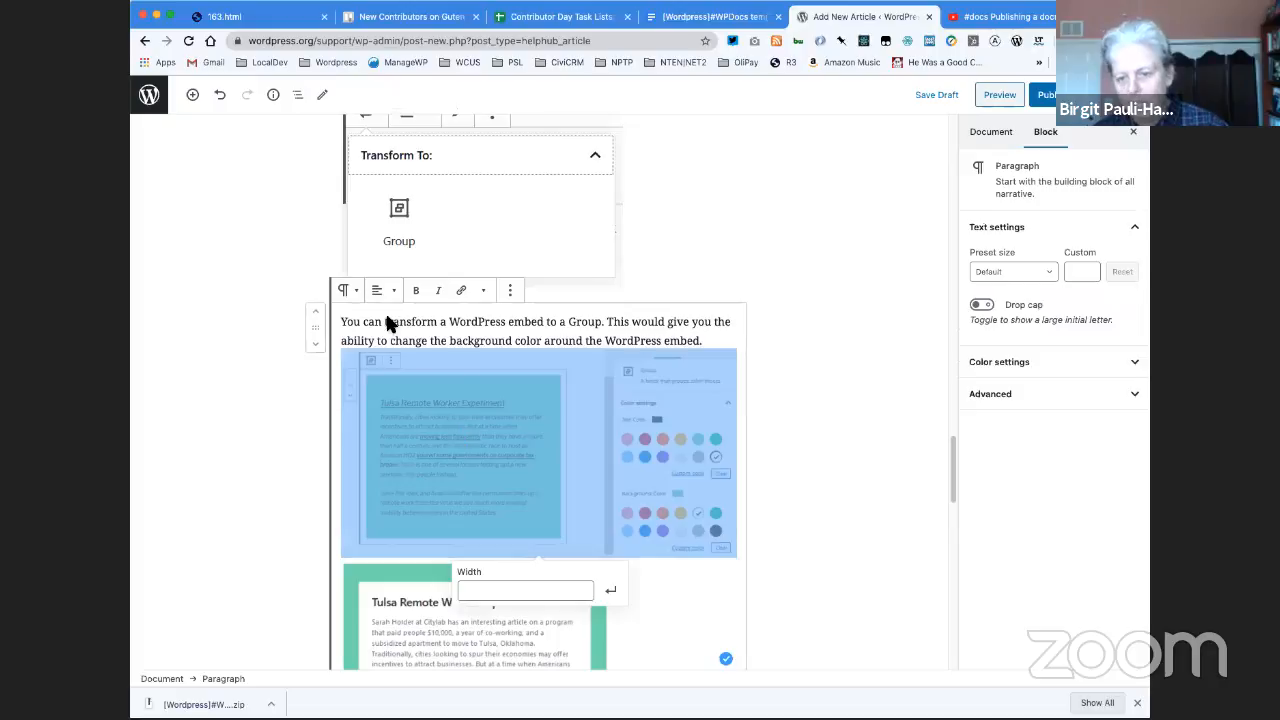
scroll(586, 363, up, 1)
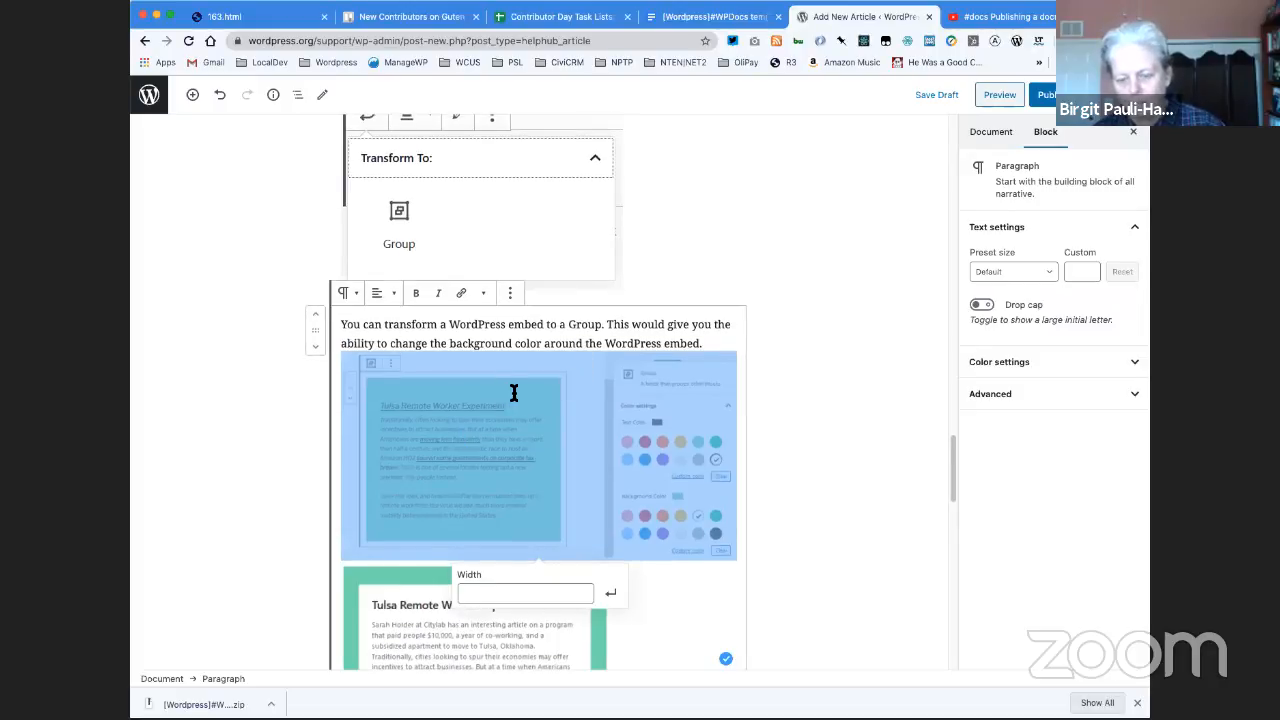
click(646, 588)
click(628, 545)
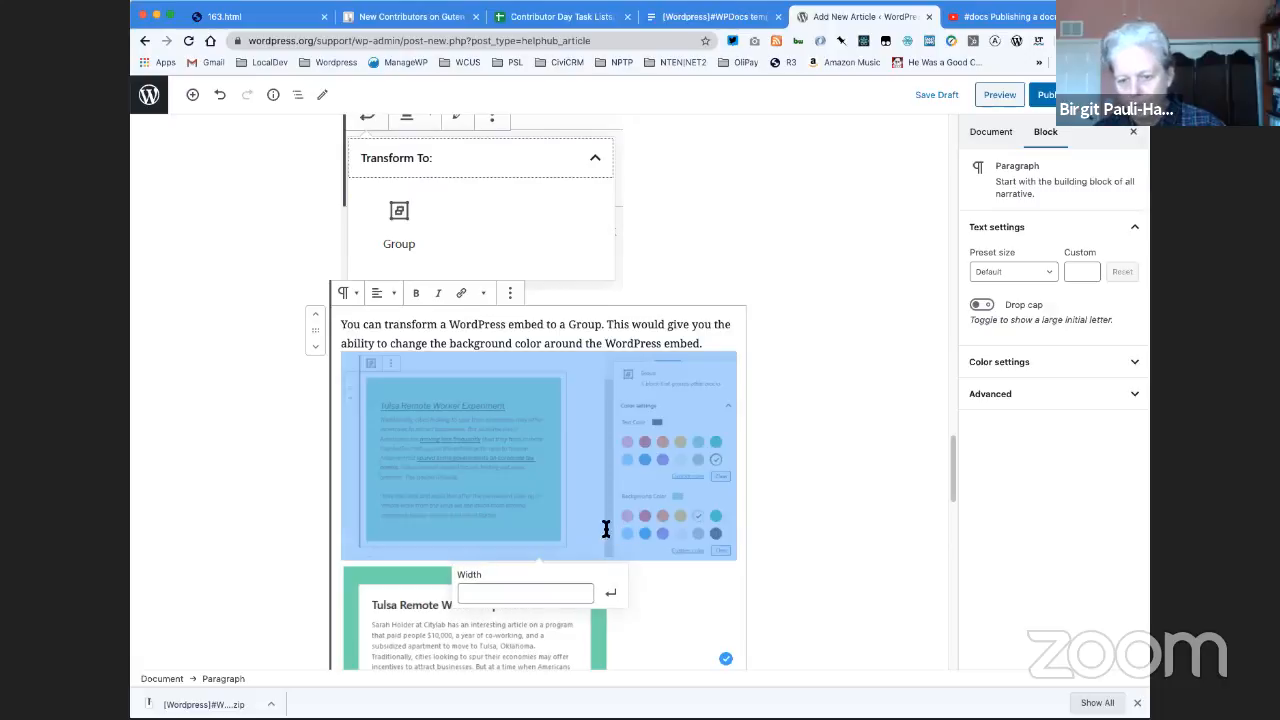
right_click(488, 459)
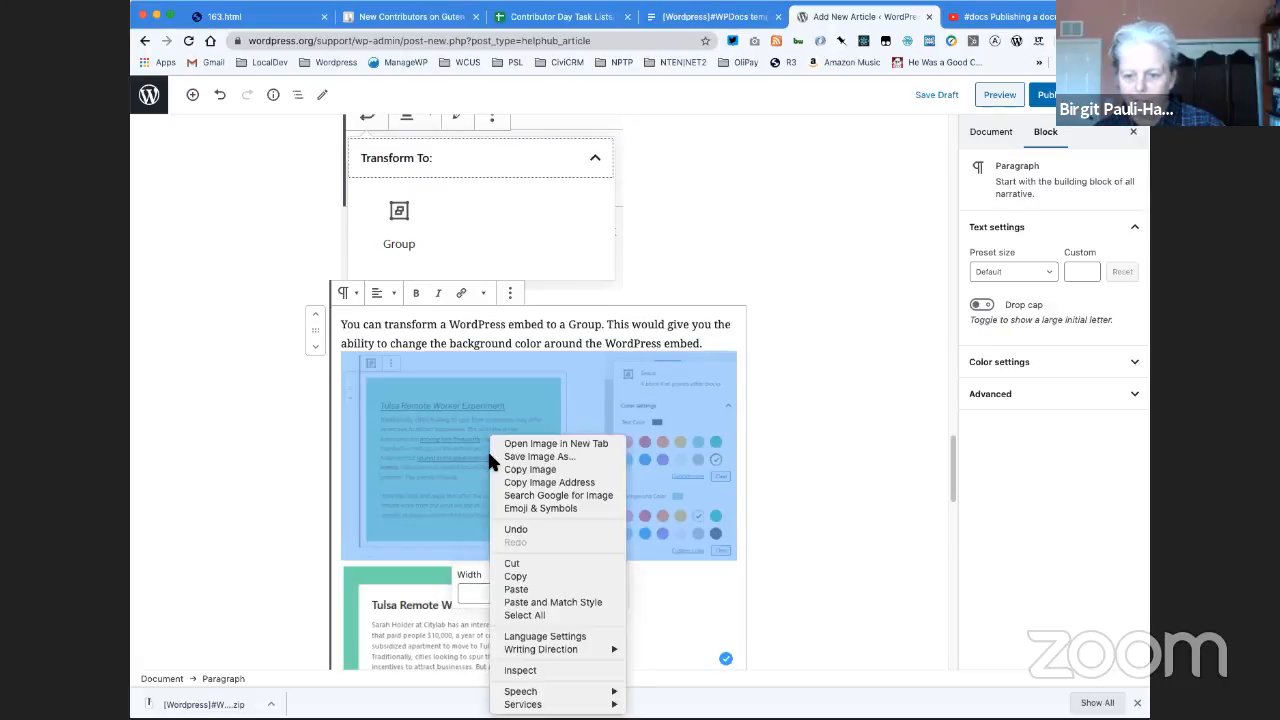
click(776, 441)
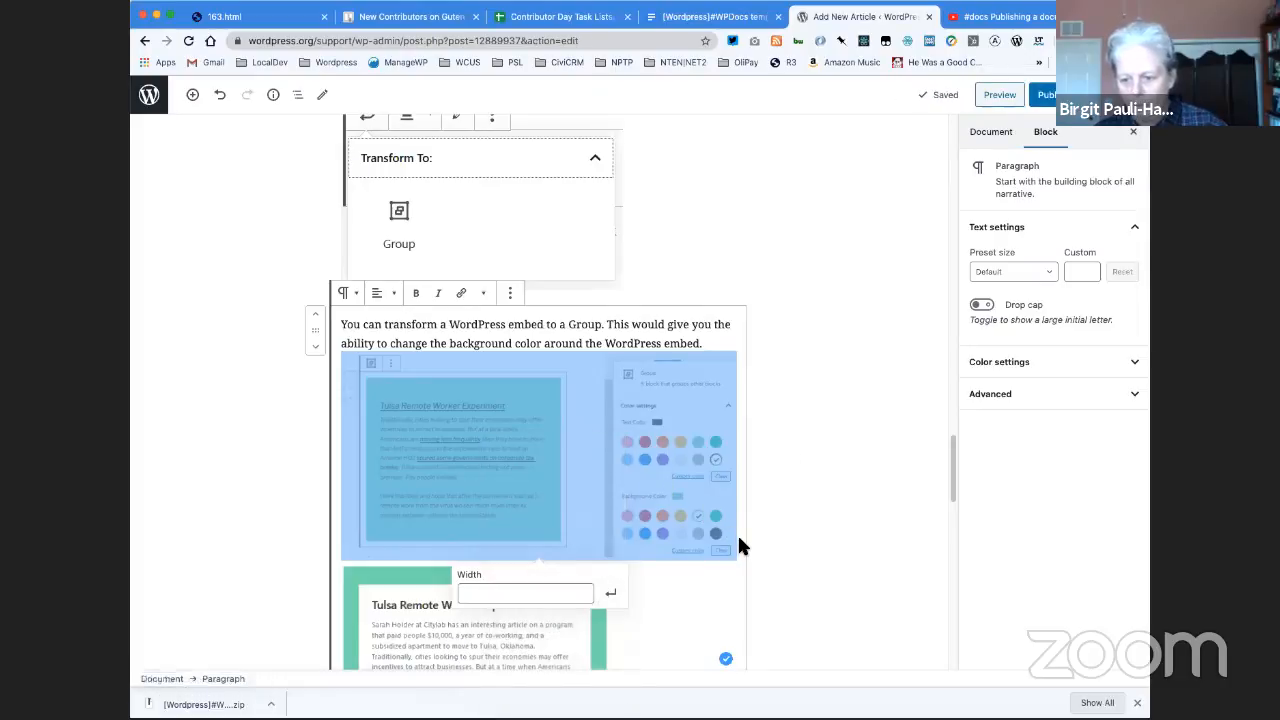
click(737, 533)
click(648, 652)
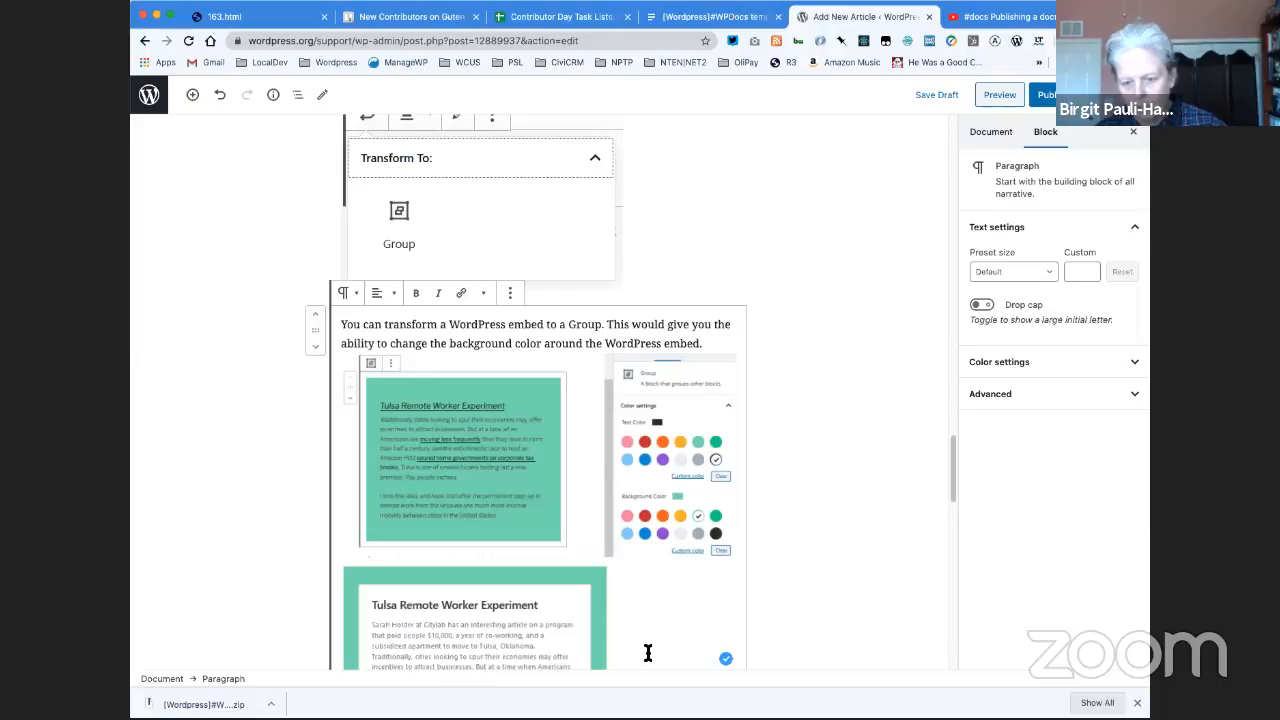
key(BackSpace)
key(BackSpace)
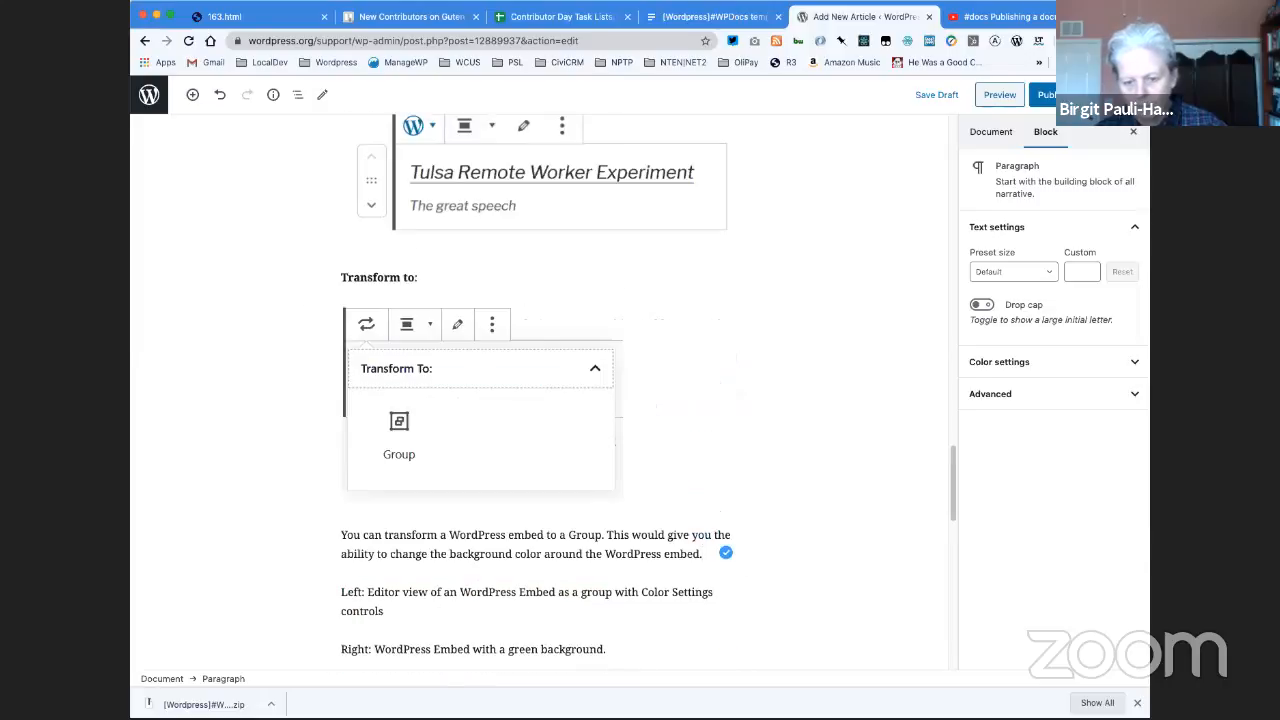
- Insert a Gallery block below the paragraph about transforming an embed to a Group and upload the two green-background screenshots into it
click(522, 572)
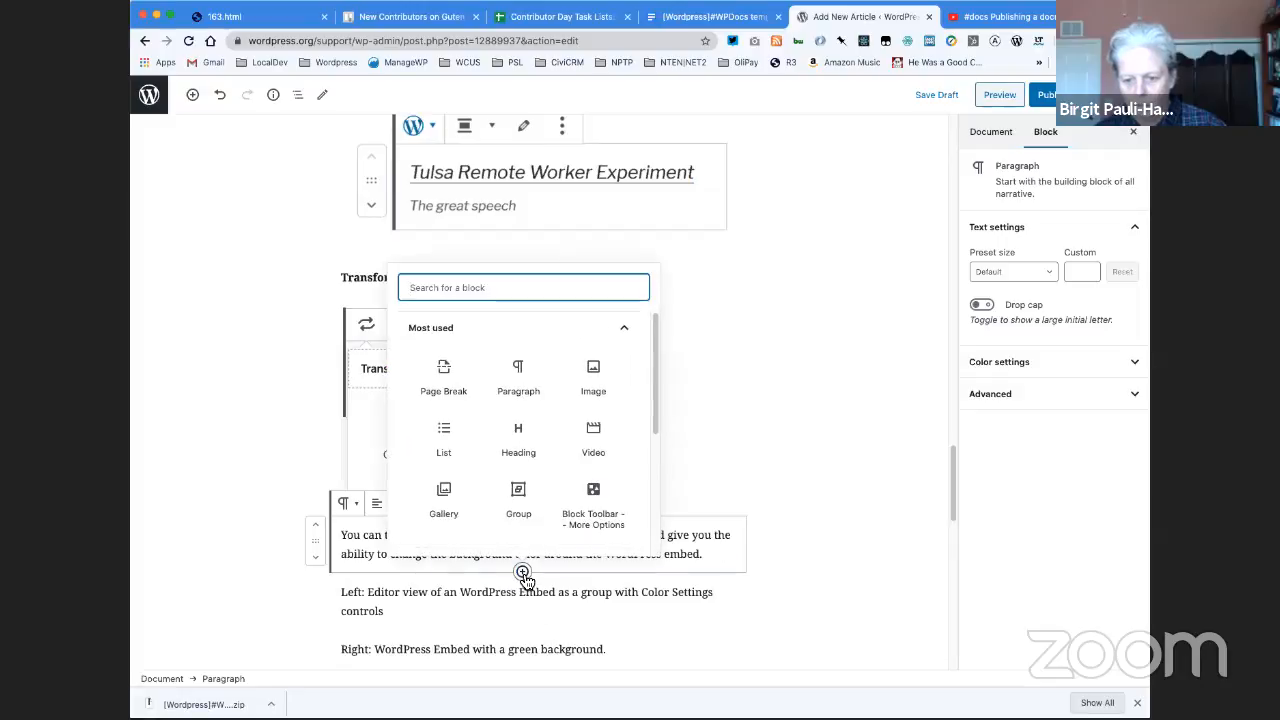
click(444, 496)
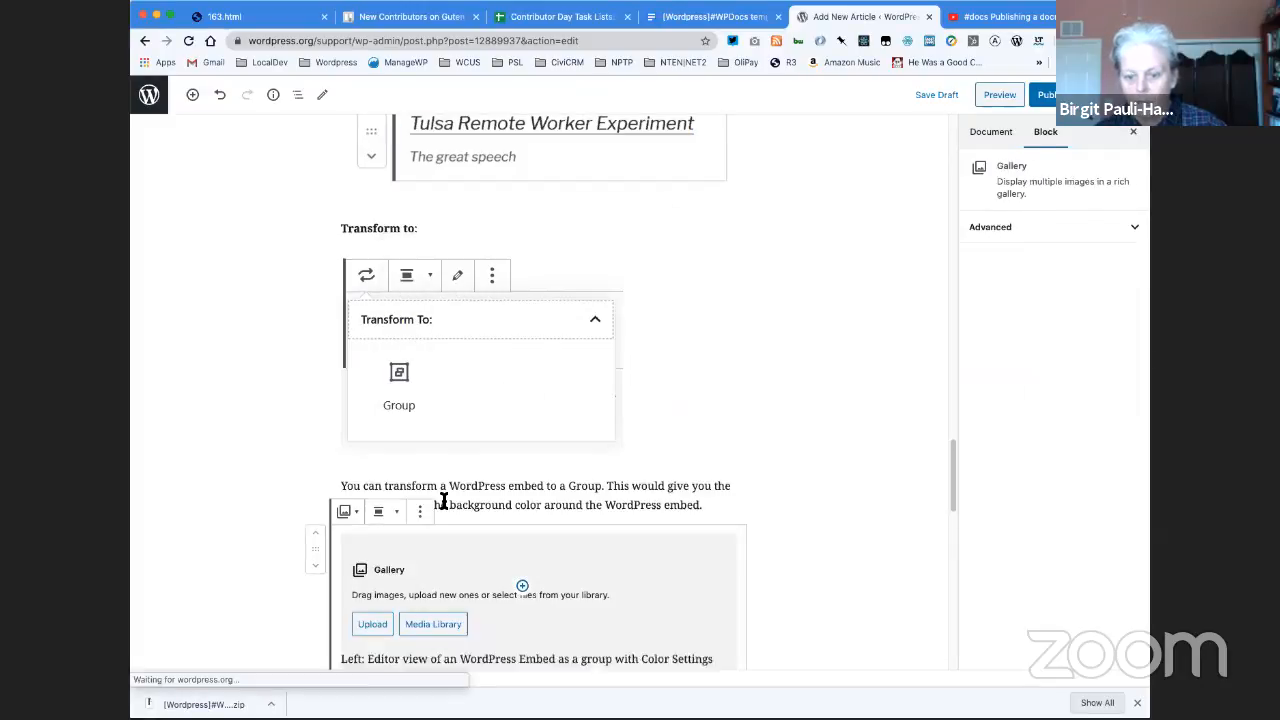
click(373, 624)
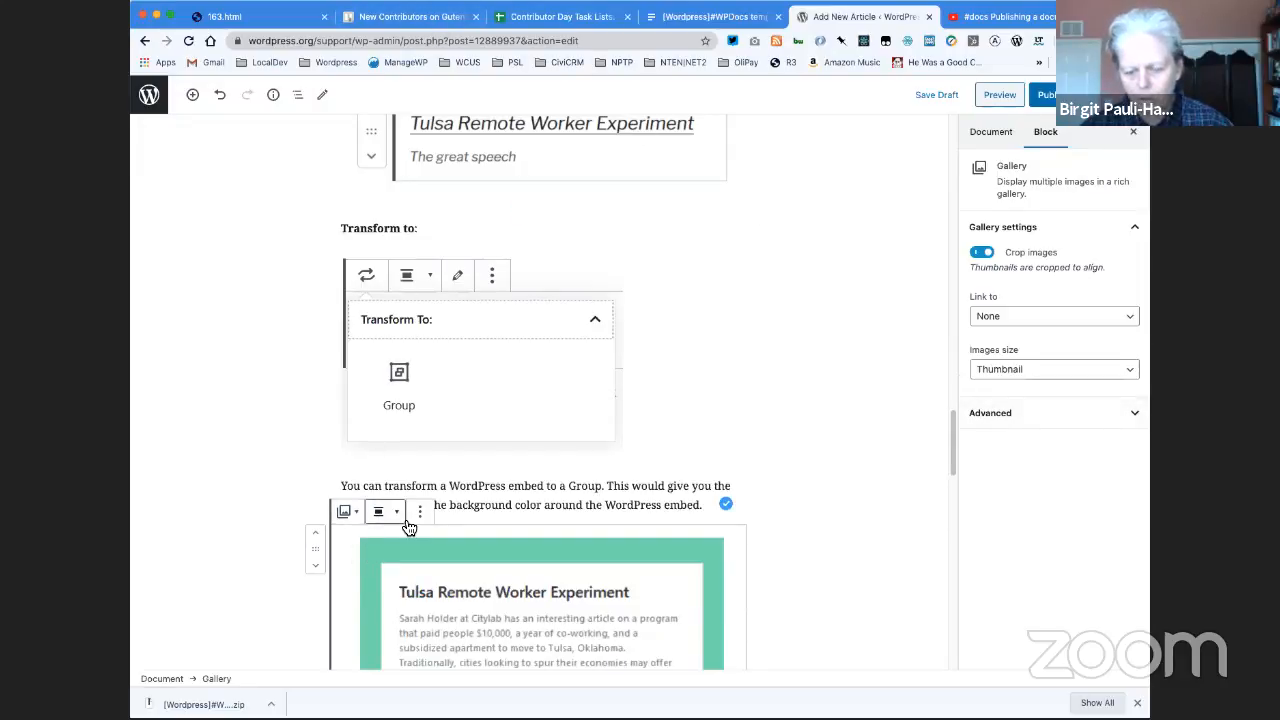
scroll(515, 505, down, 3)
scroll(515, 505, down, 5)
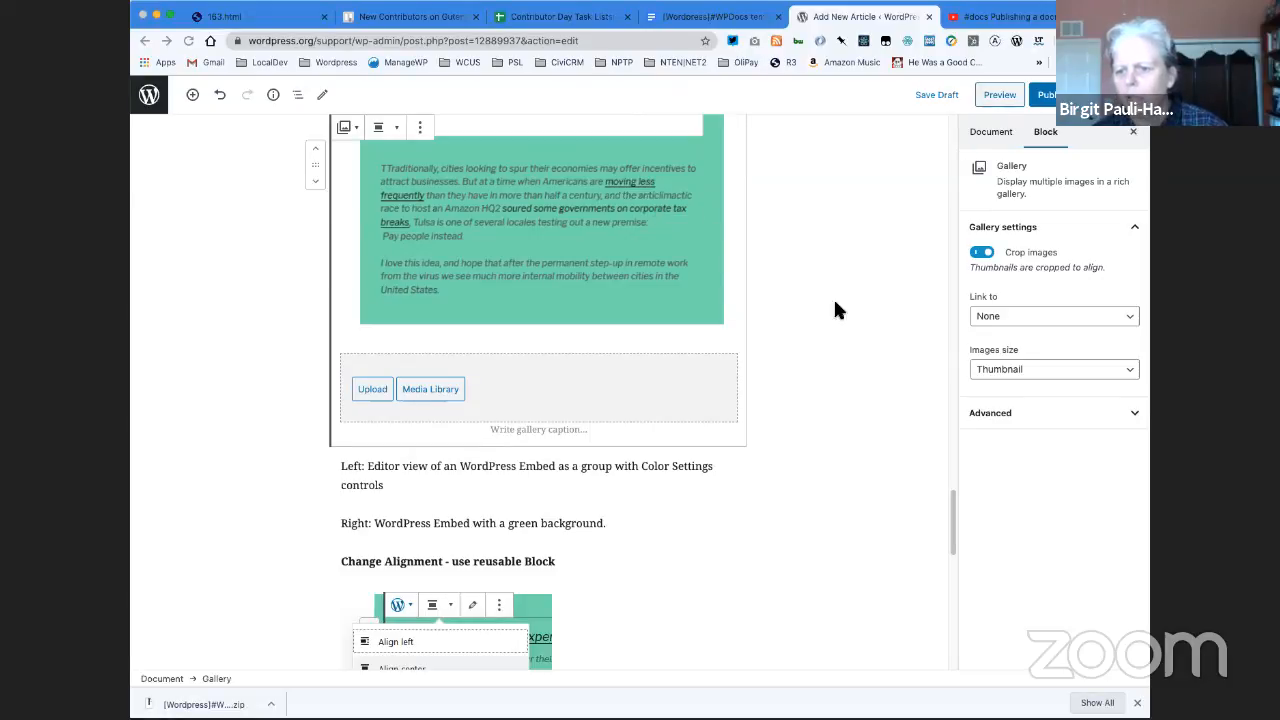
scroll(877, 382, down, 3)
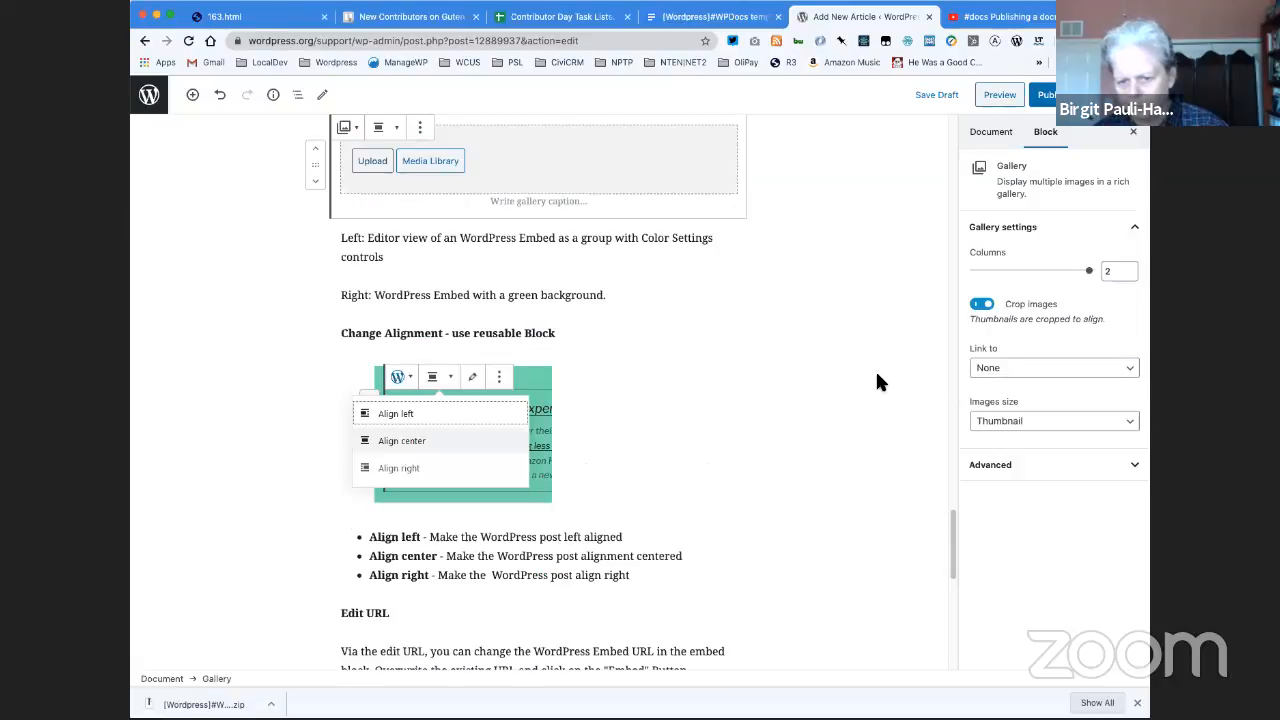
scroll(810, 368, up, 5)
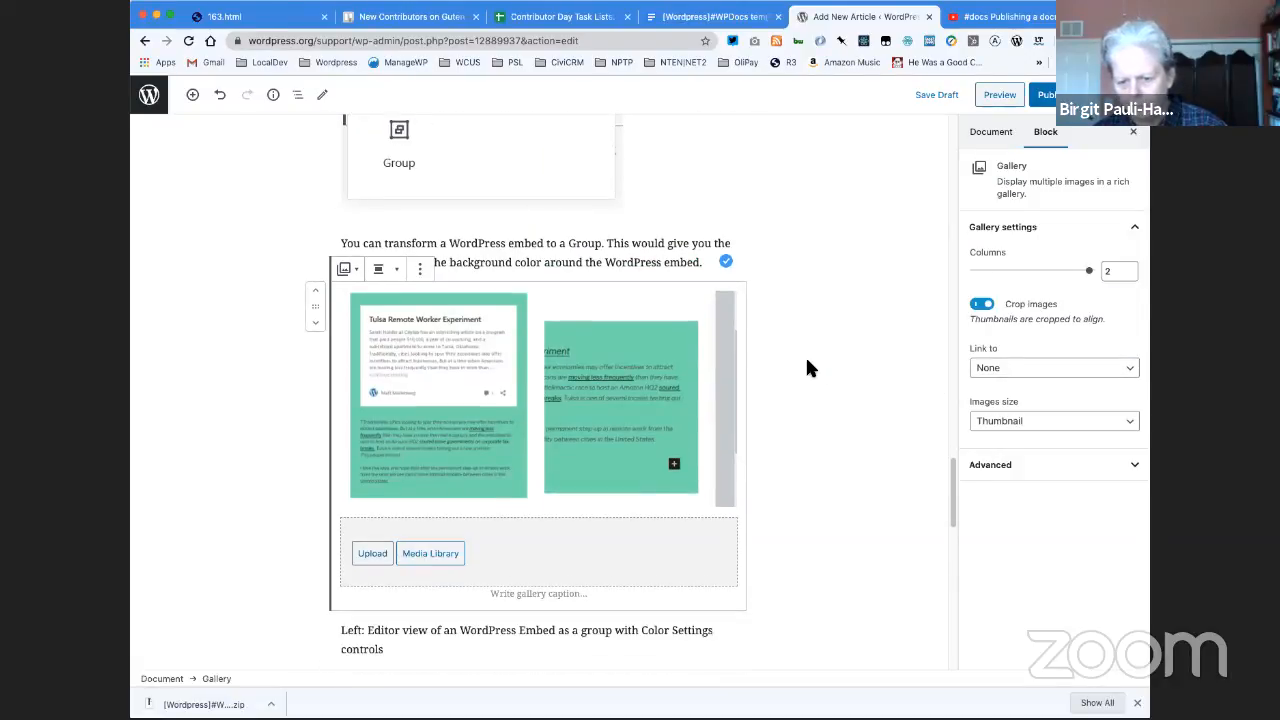
scroll(808, 368, down, 1)
scroll(810, 368, down, 1)
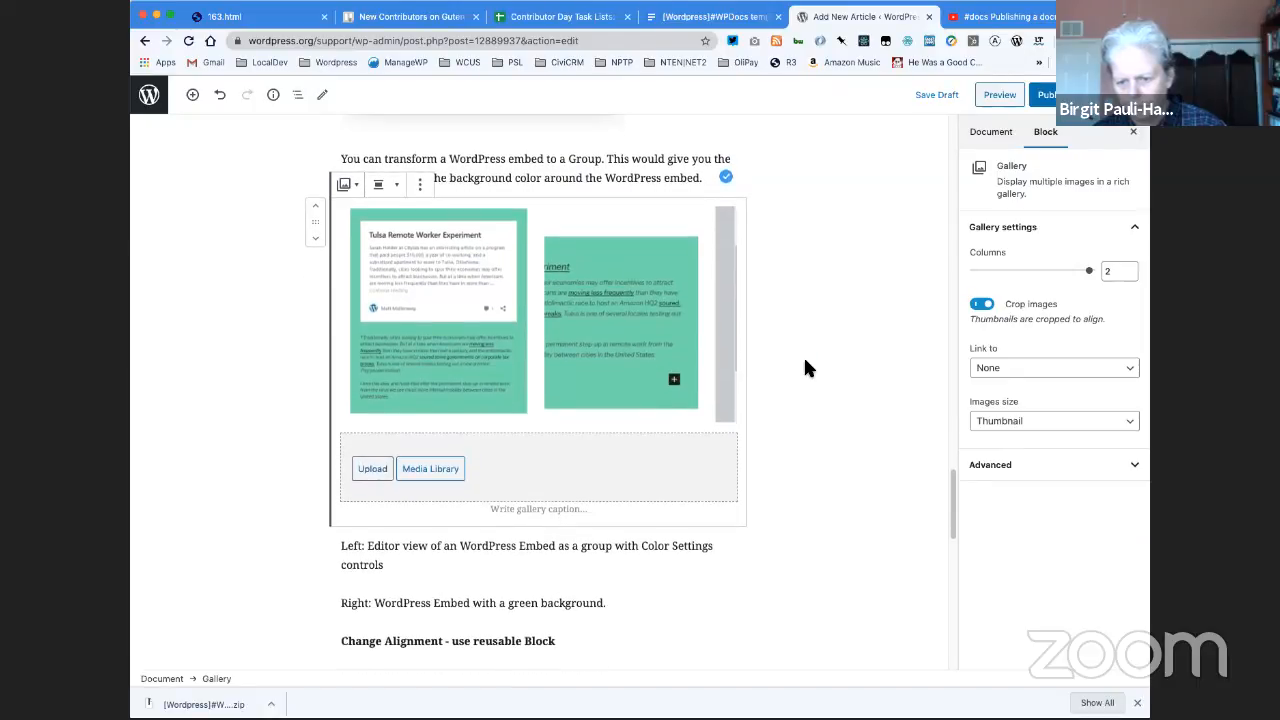
- Put the editor-view screenshot first in the gallery with image cropping turned off, and save the draft
click(645, 310)
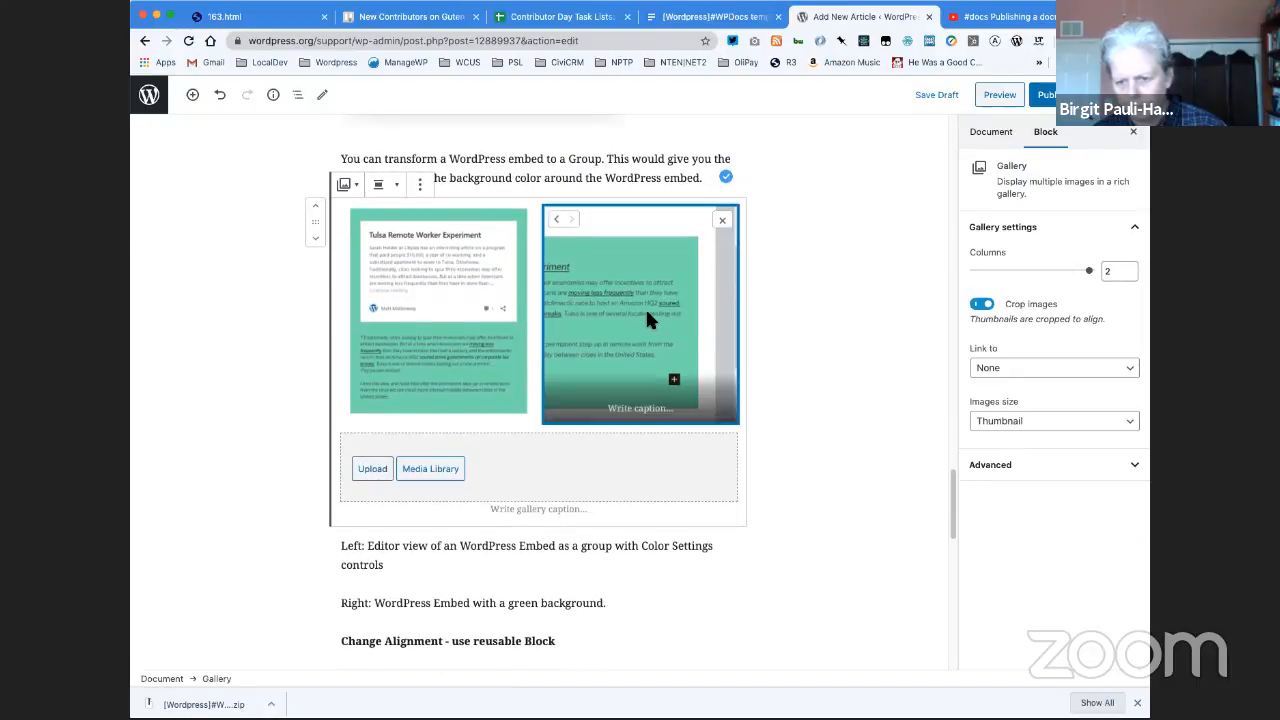
click(557, 217)
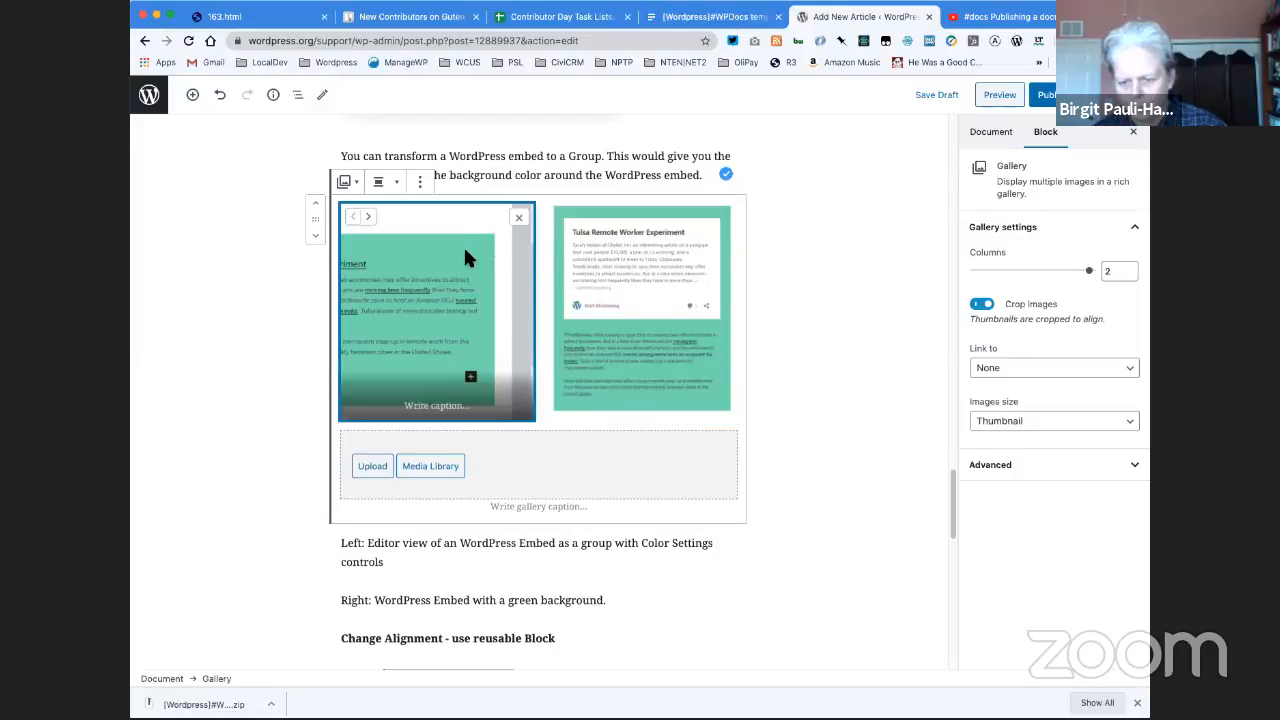
click(980, 306)
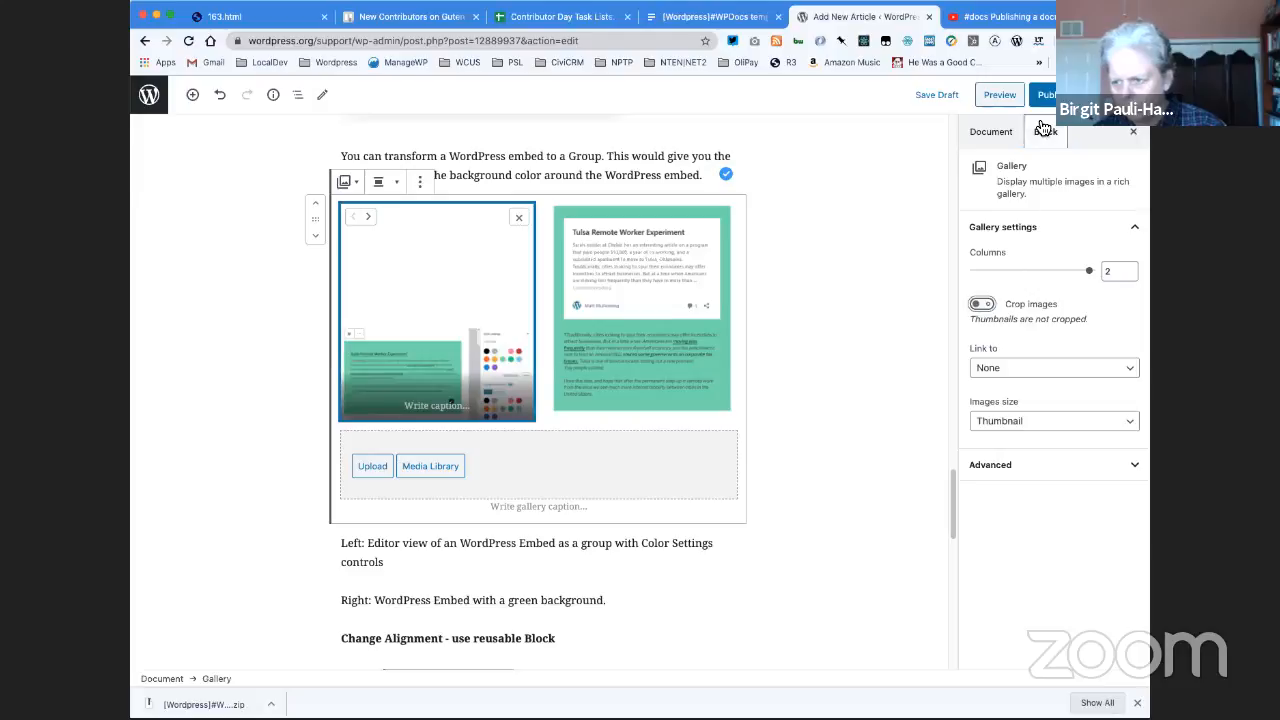
click(909, 303)
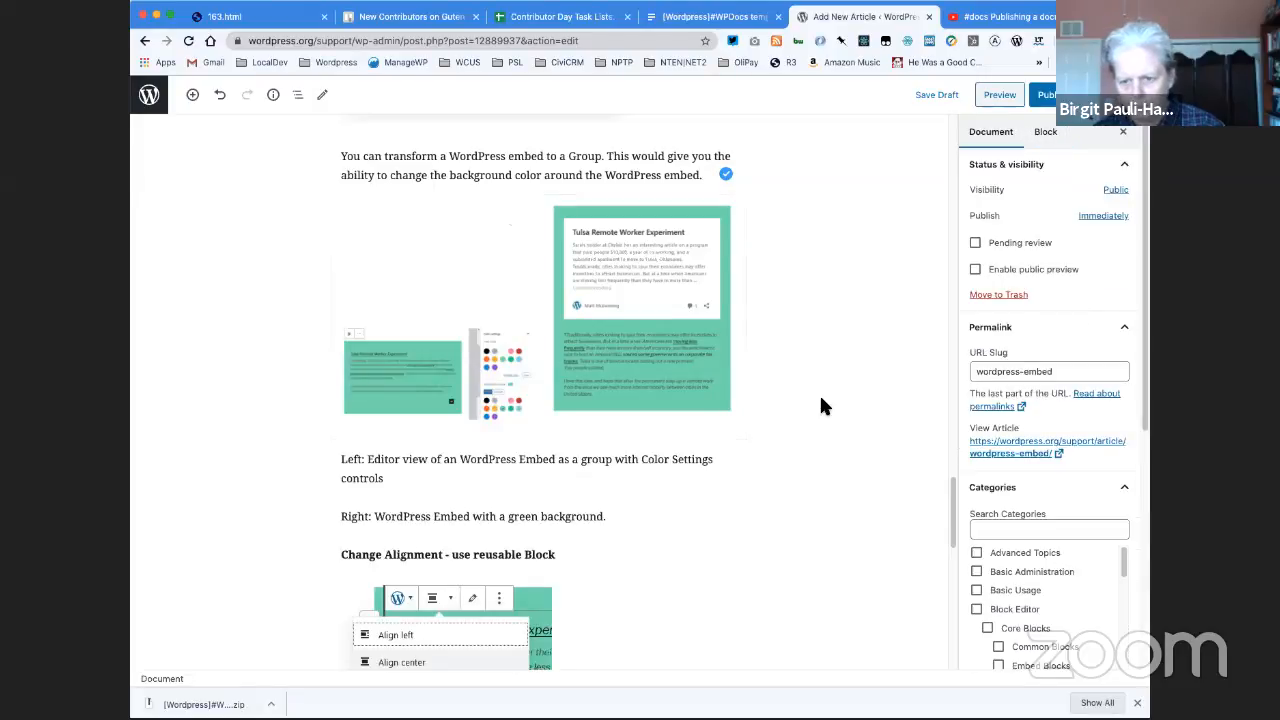
click(943, 97)
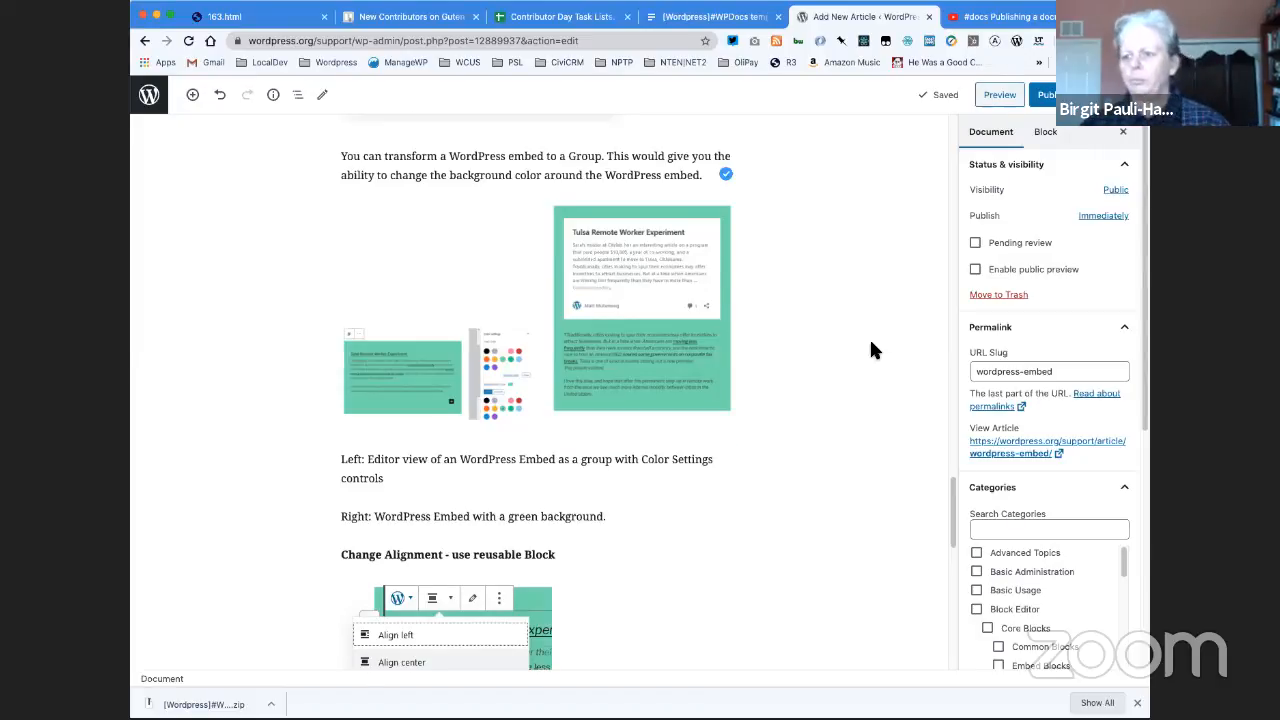
- Replace the image below the introduction with an uploaded copy of the "Tulsa Remote Worker Experiment" embed card screenshot
scroll(873, 350, up, 15)
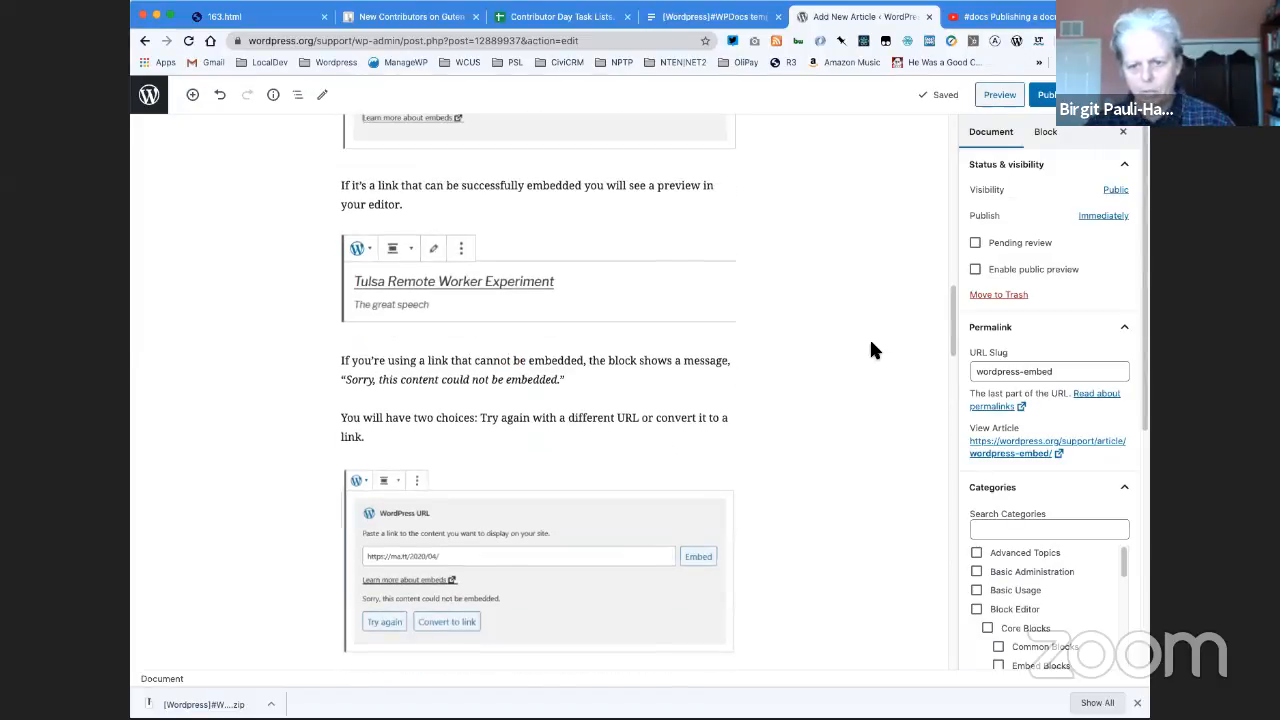
scroll(872, 350, up, 15)
scroll(871, 350, up, 3)
scroll(871, 350, down, 1)
click(527, 378)
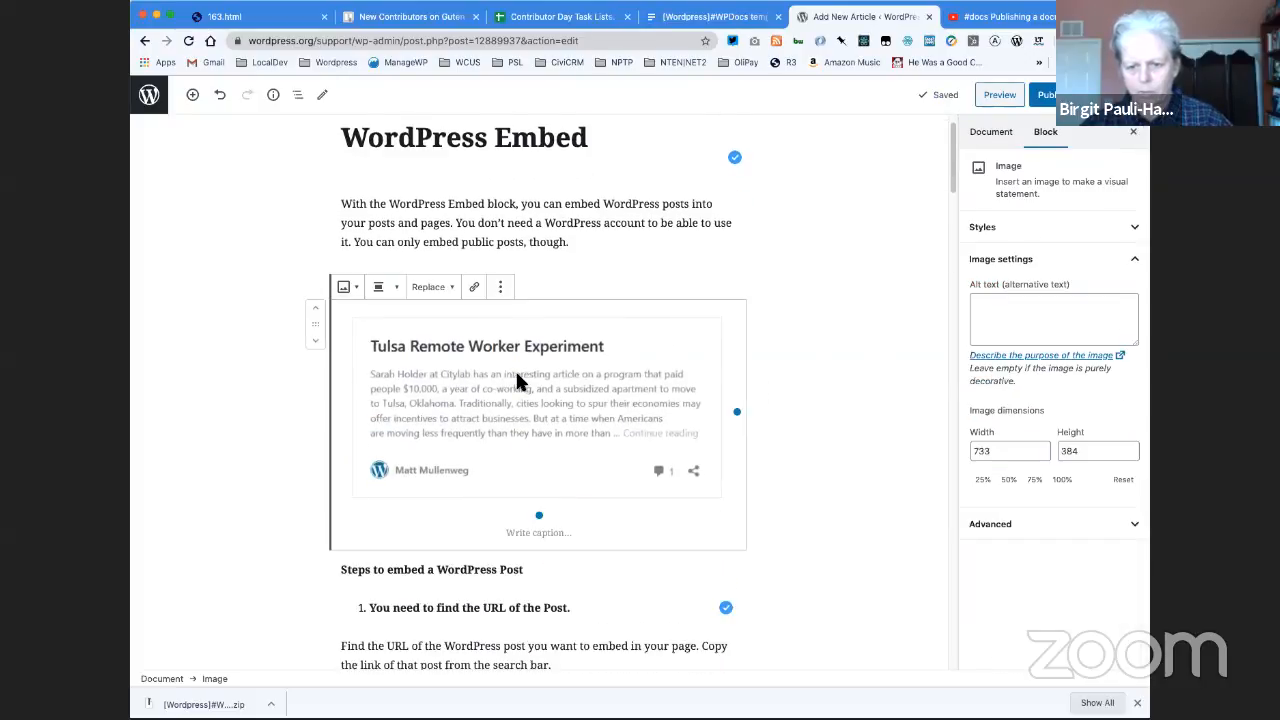
click(430, 289)
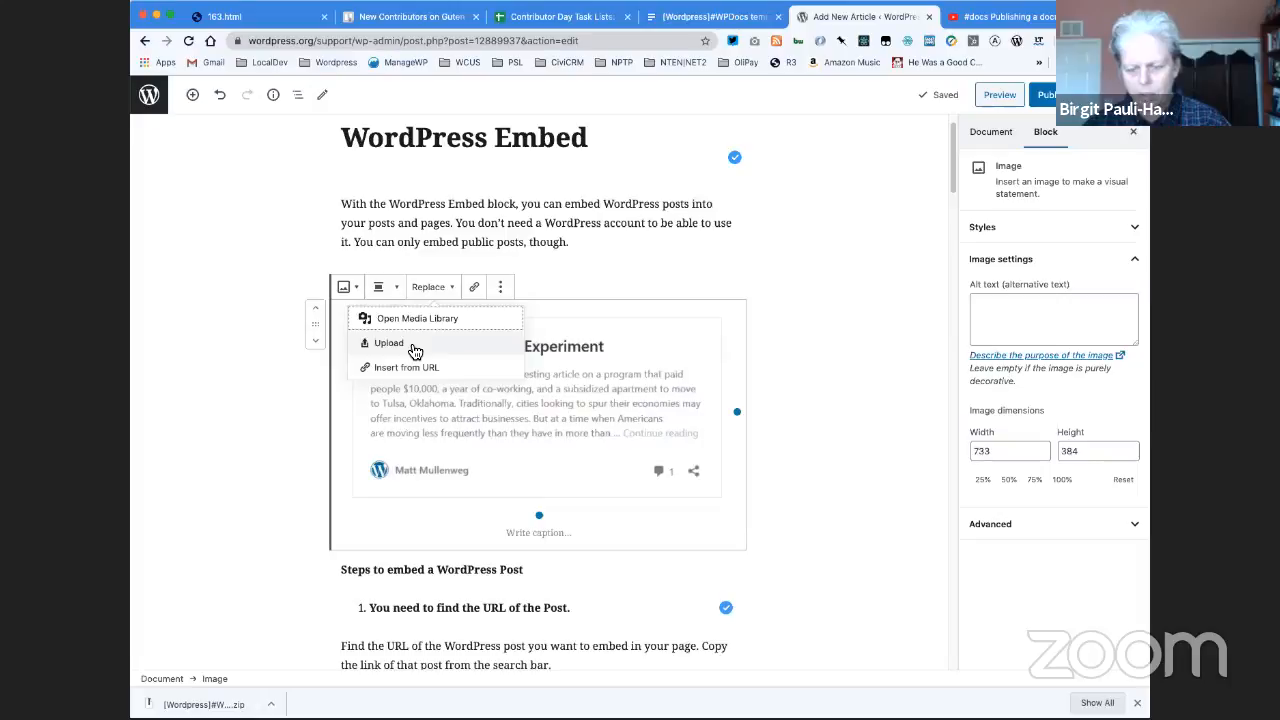
click(476, 288)
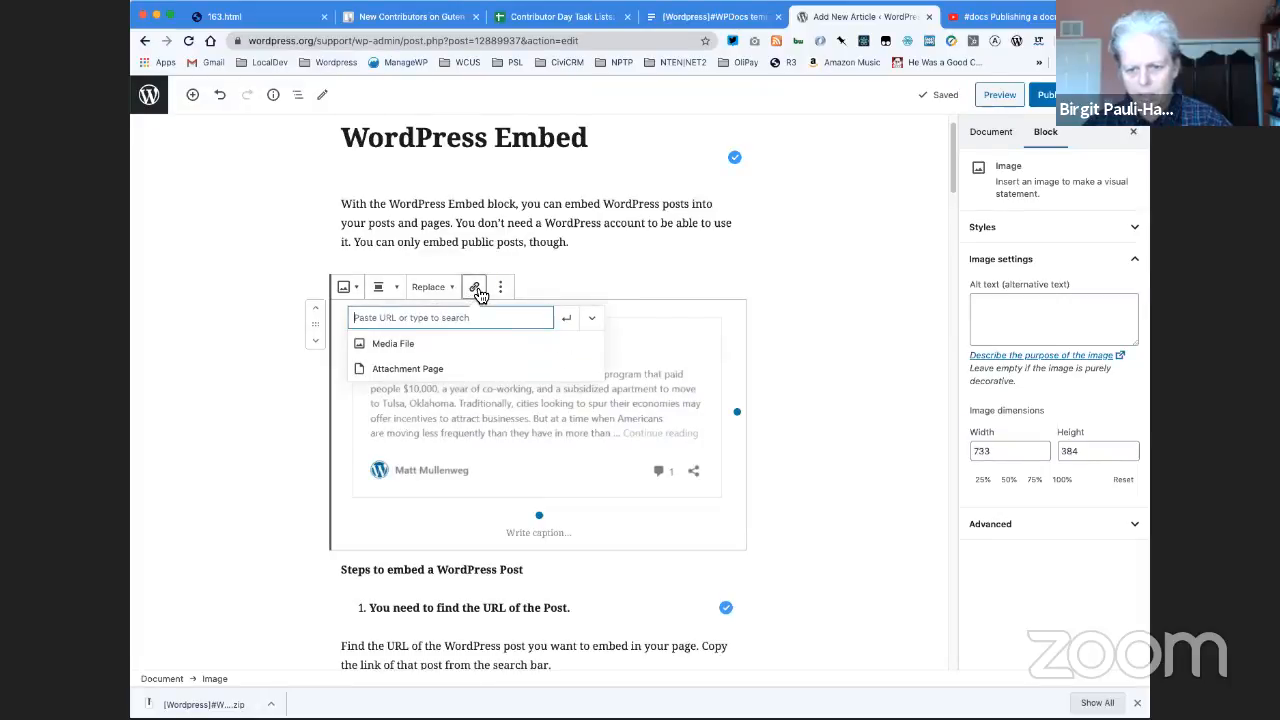
click(432, 288)
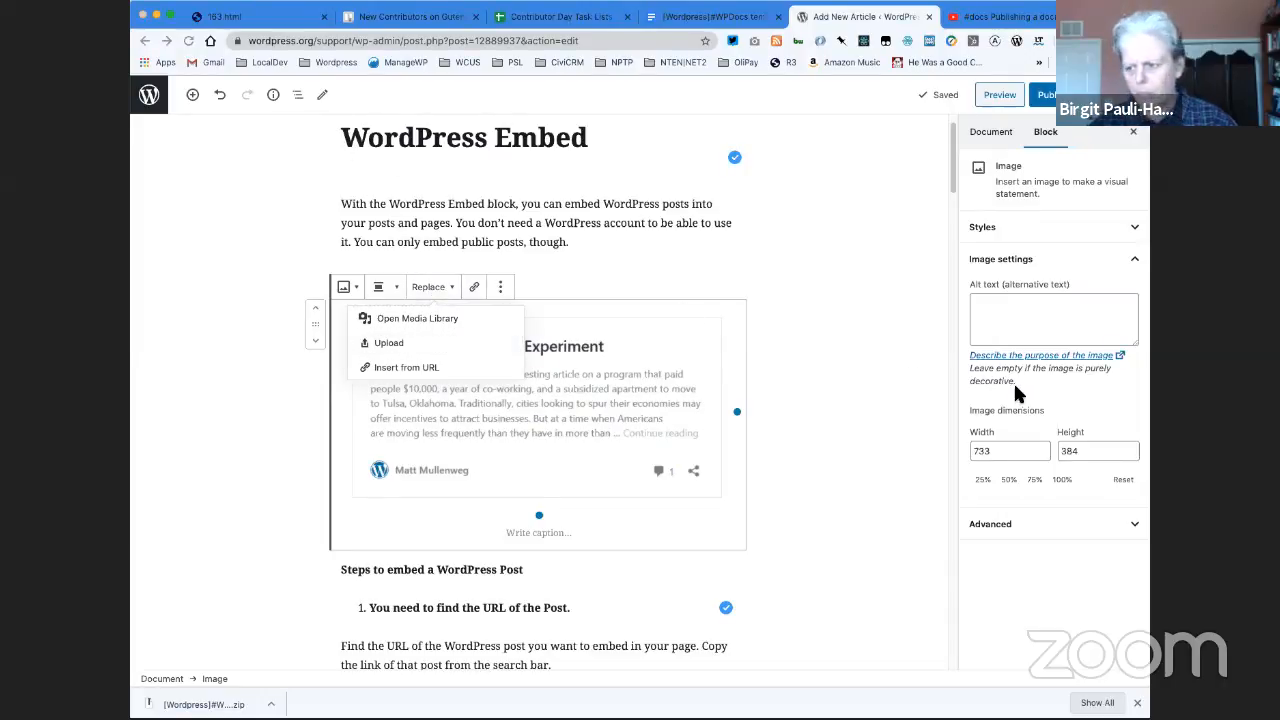
click(1095, 391)
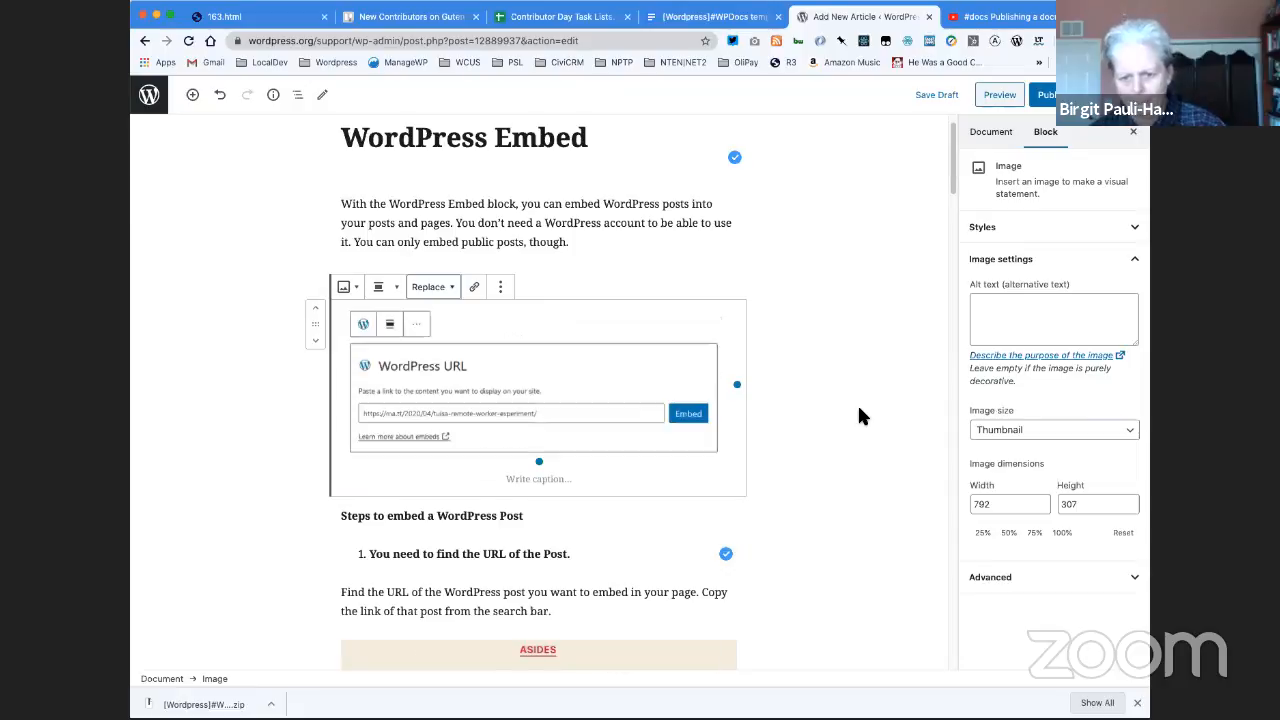
click(437, 286)
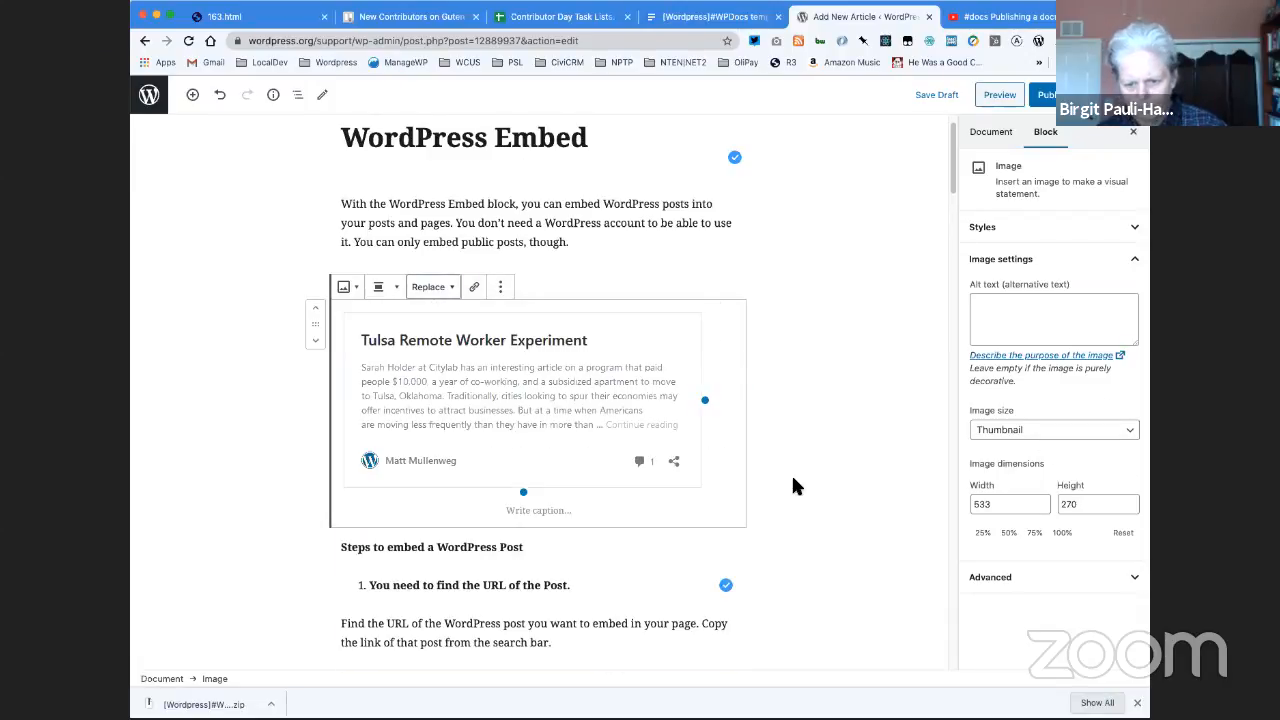
- Replace the block search screenshot under "Add the WordPress block" with the uploaded editor preview screenshot of the embedded post
scroll(795, 473, down, 7)
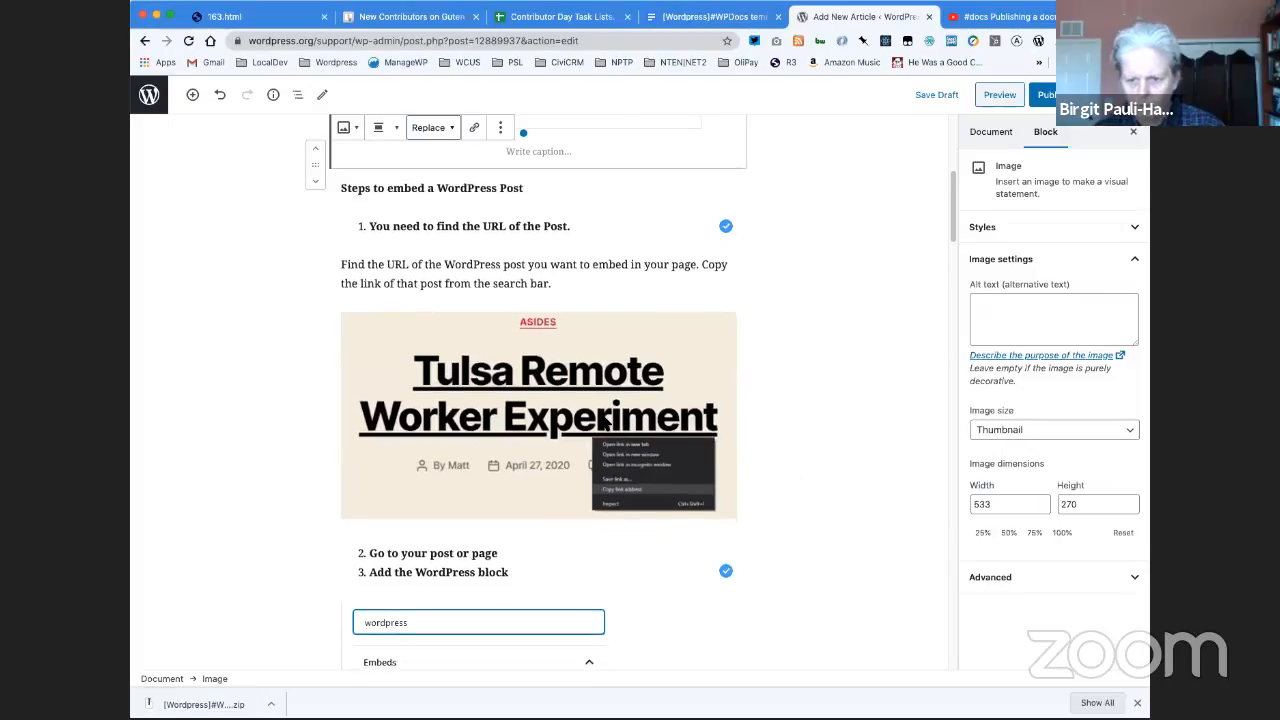
click(713, 440)
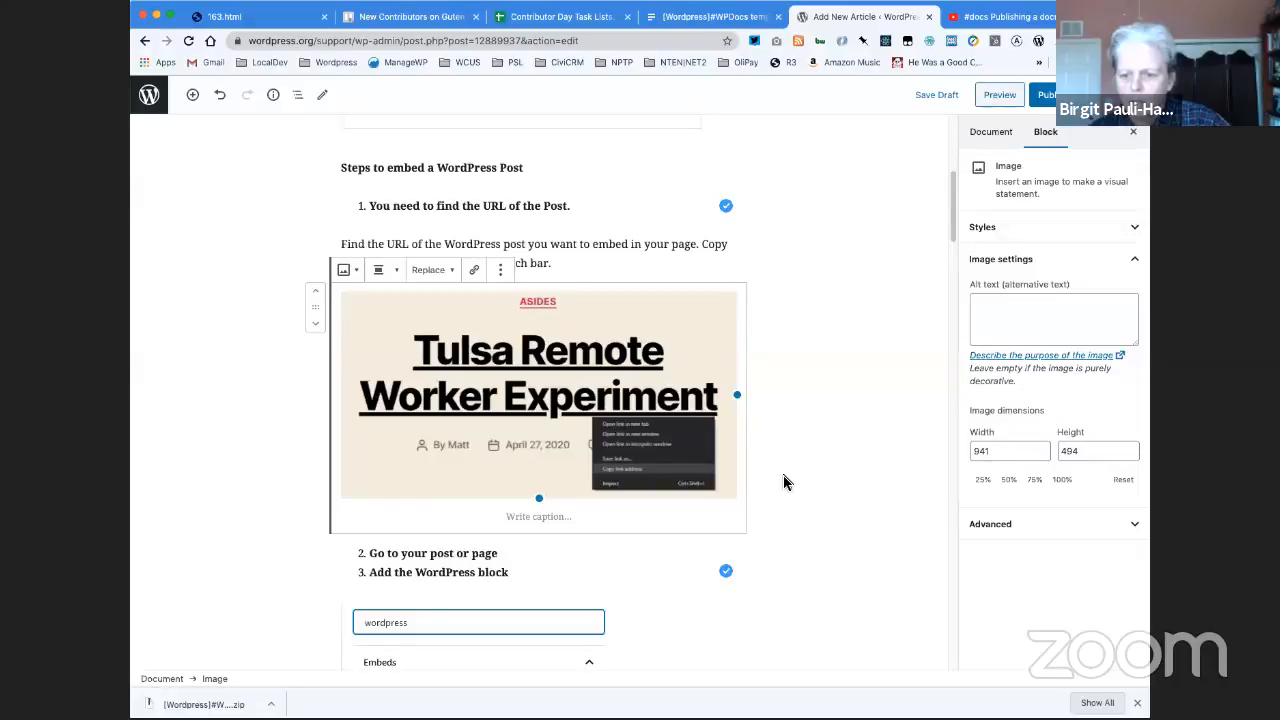
scroll(817, 450, down, 3)
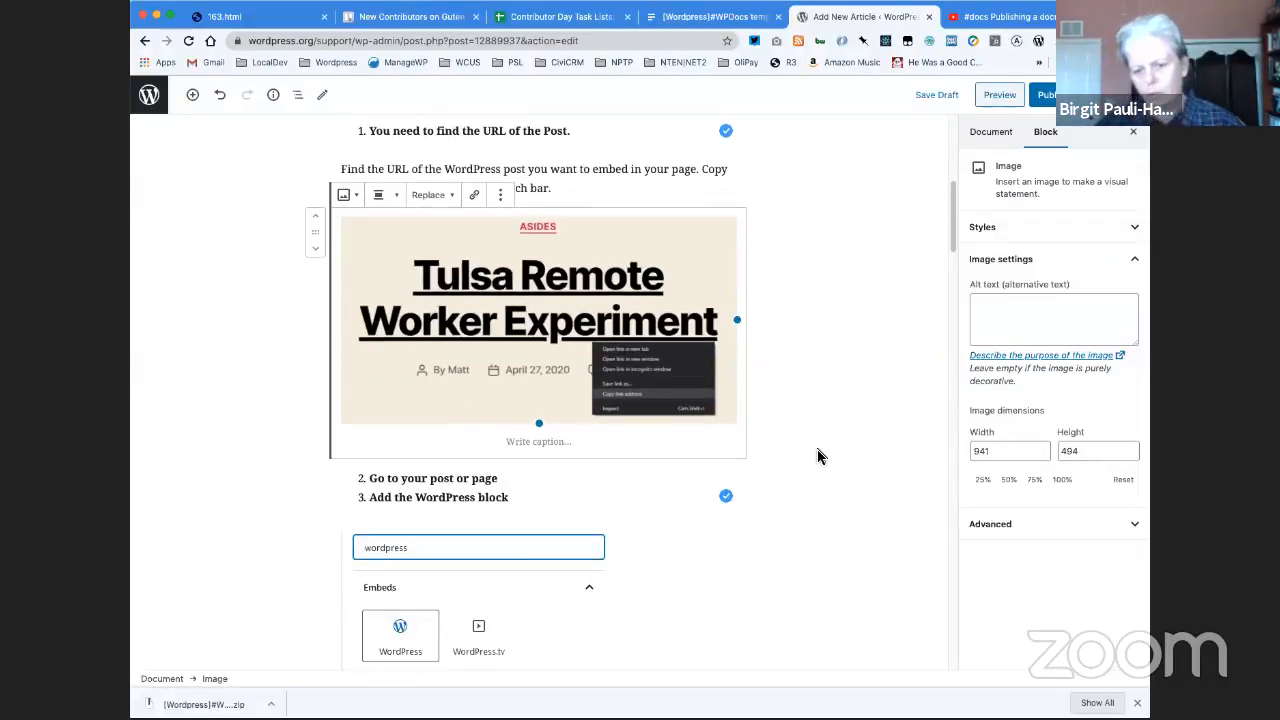
scroll(817, 456, down, 1)
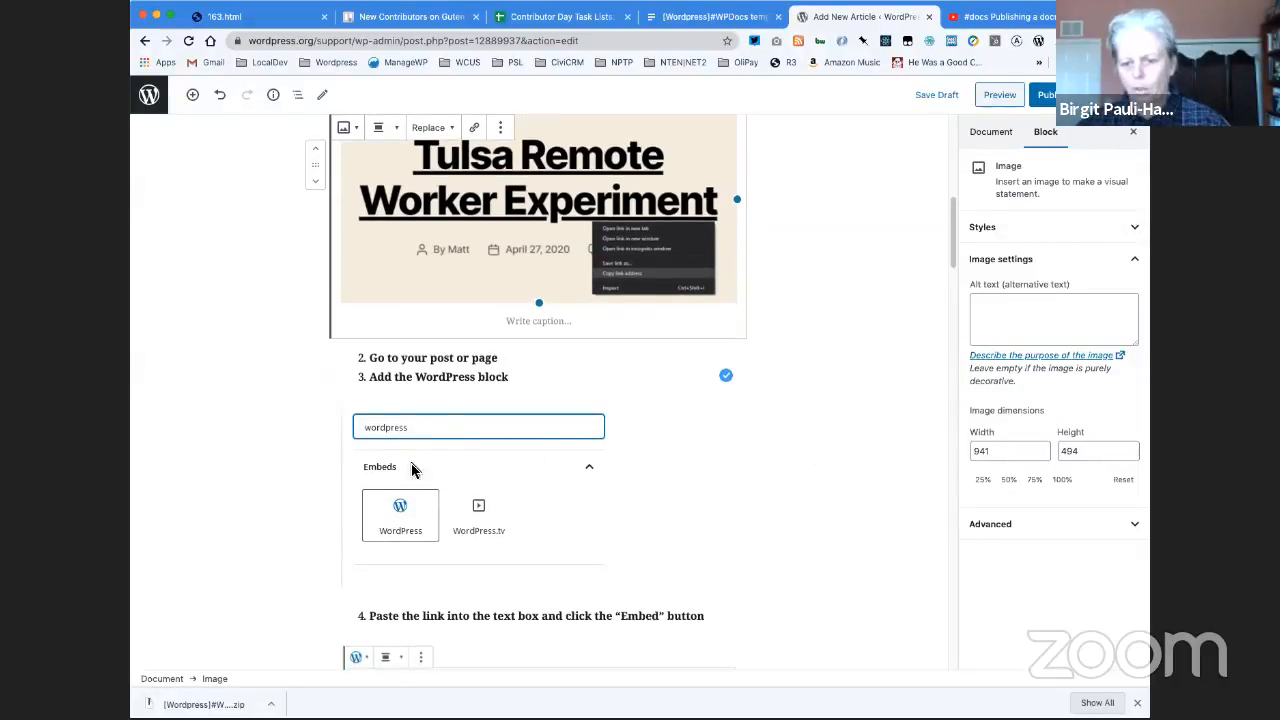
scroll(430, 471, down, 3)
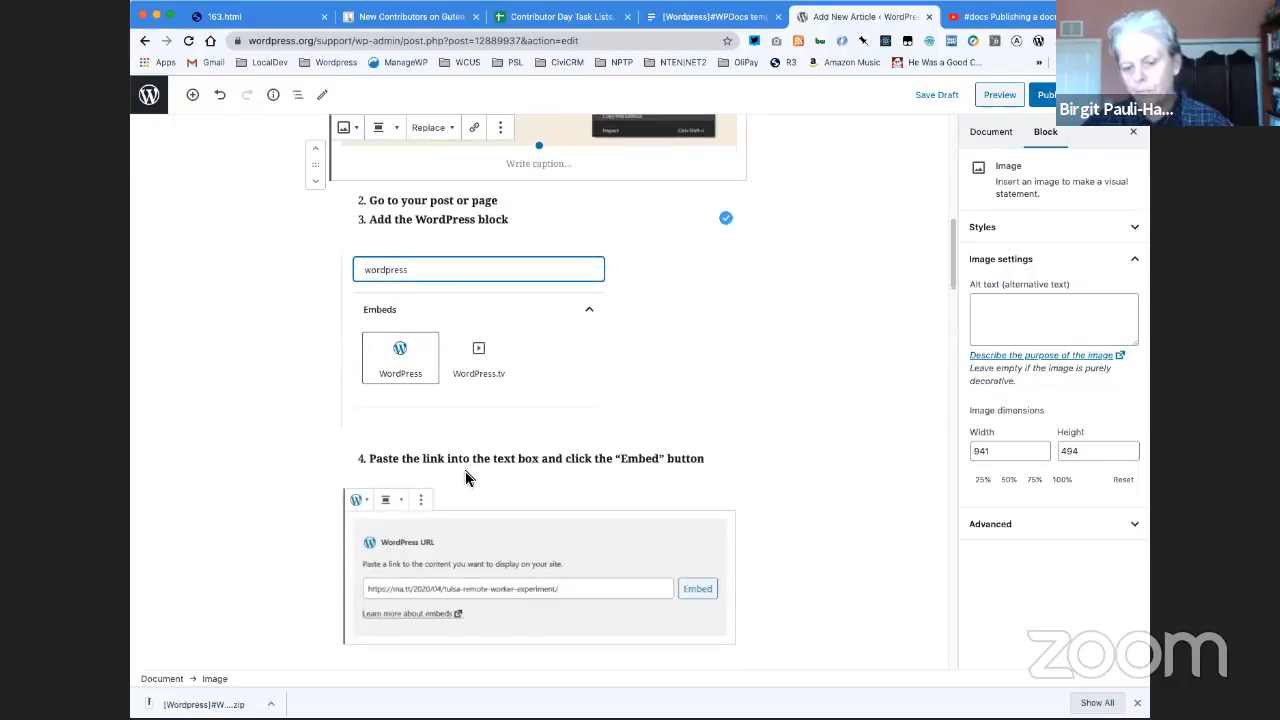
click(498, 289)
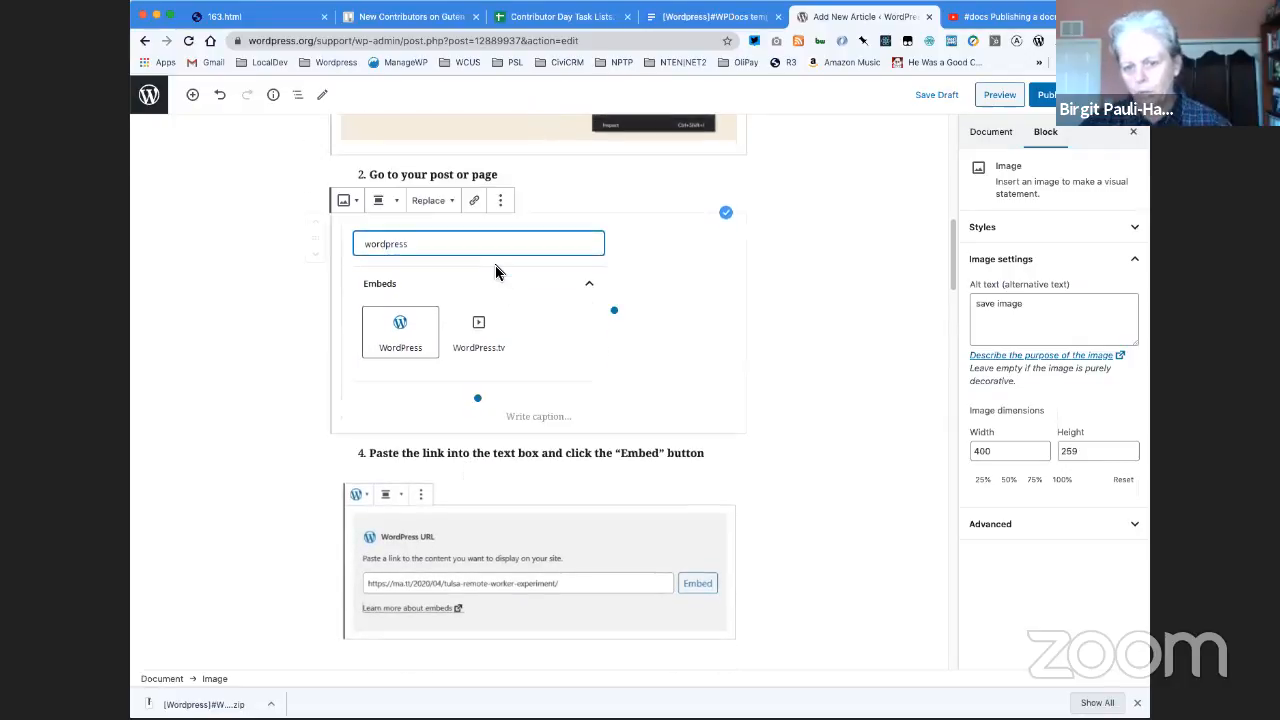
click(440, 210)
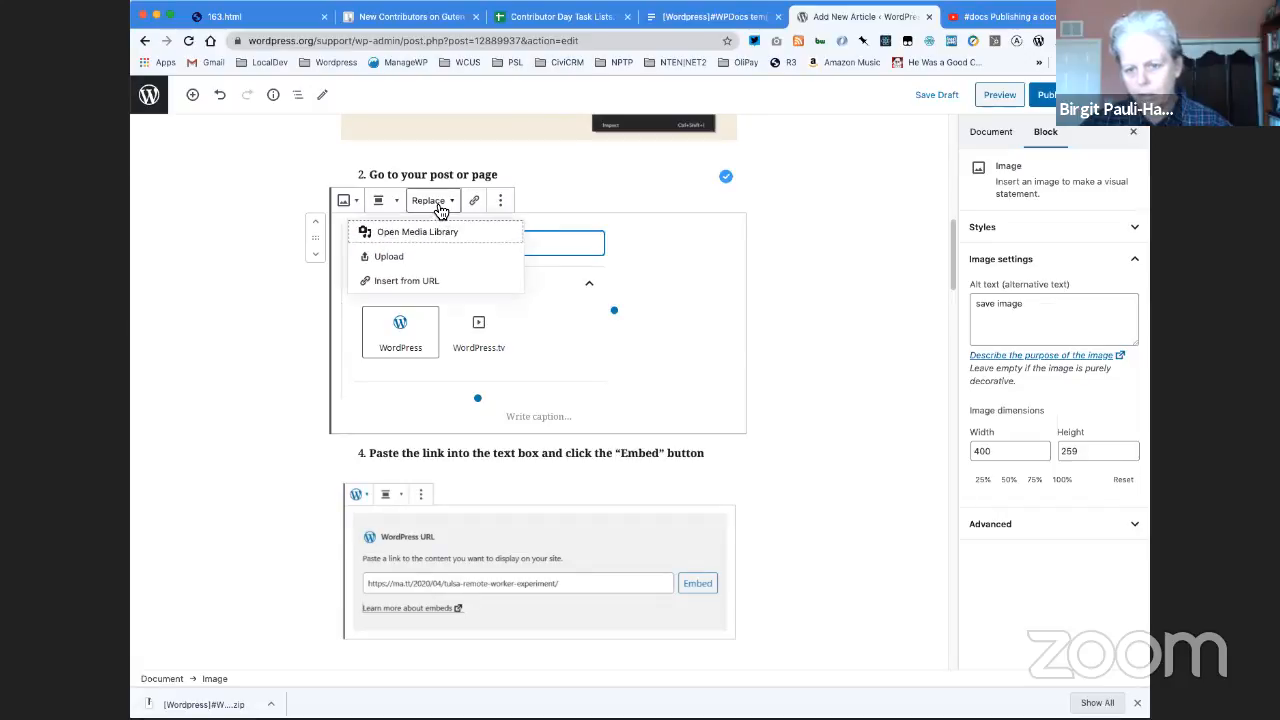
click(408, 258)
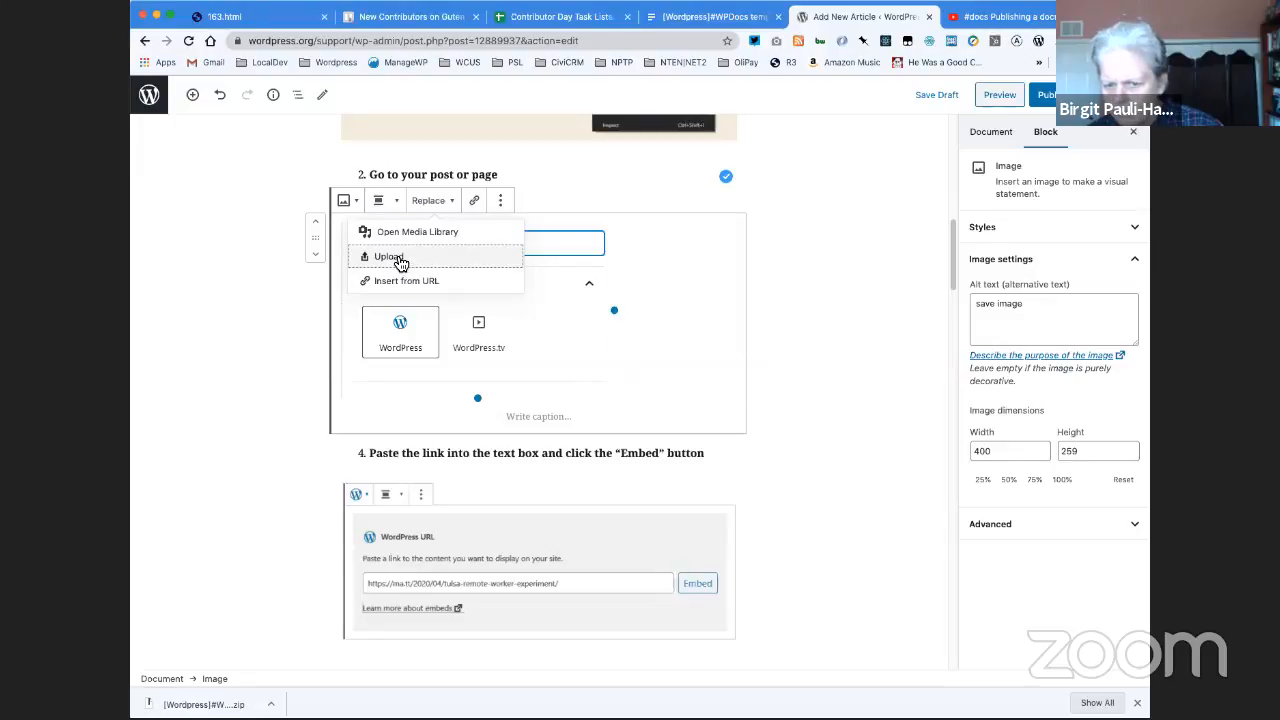
click(666, 300)
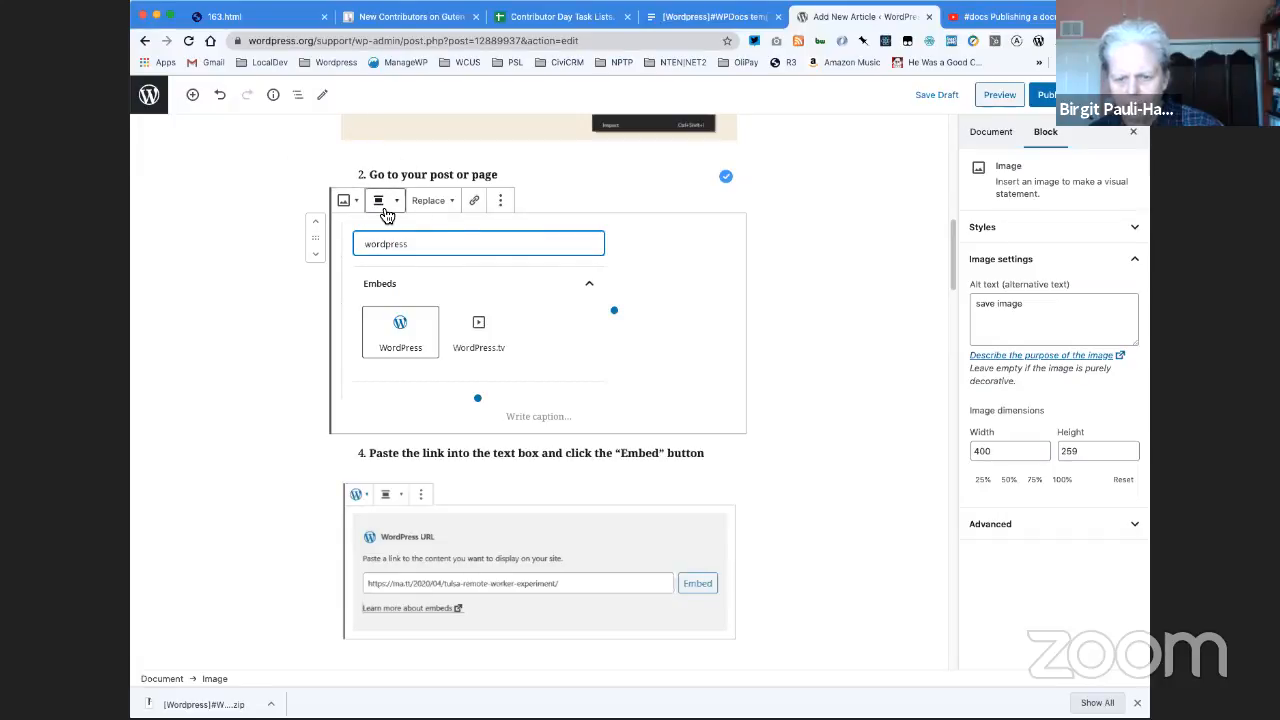
click(428, 202)
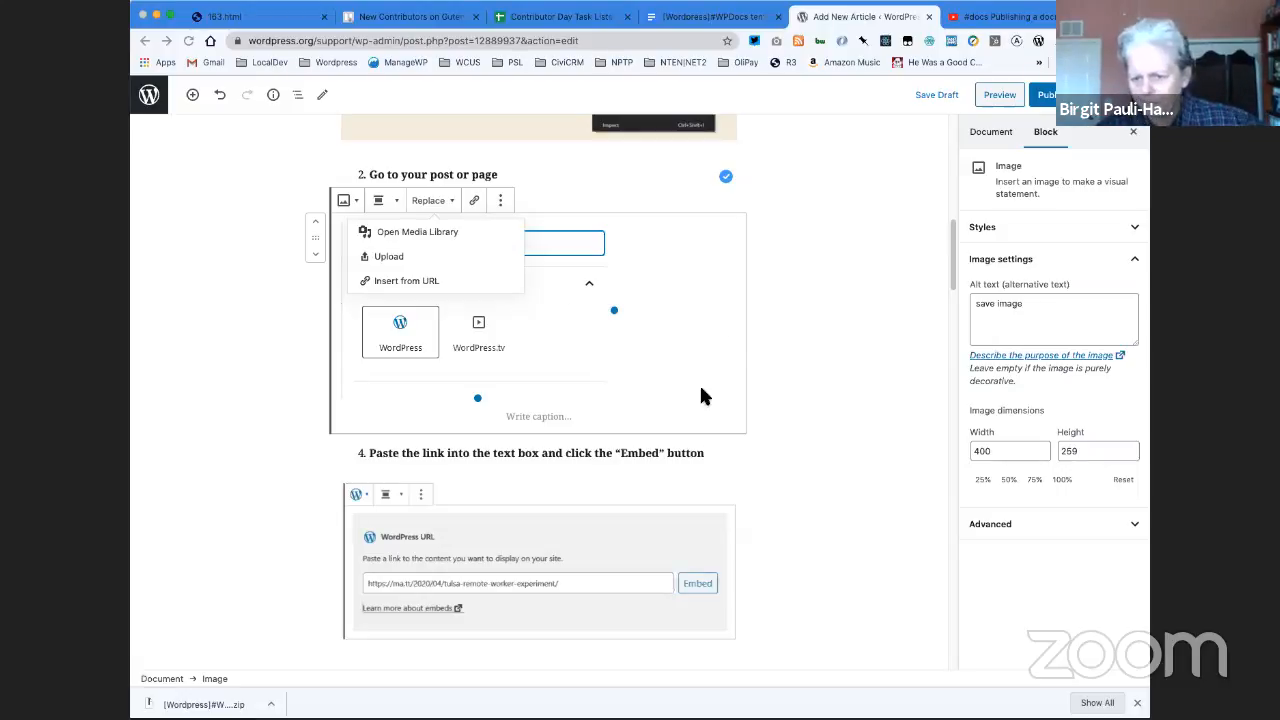
key(Down)
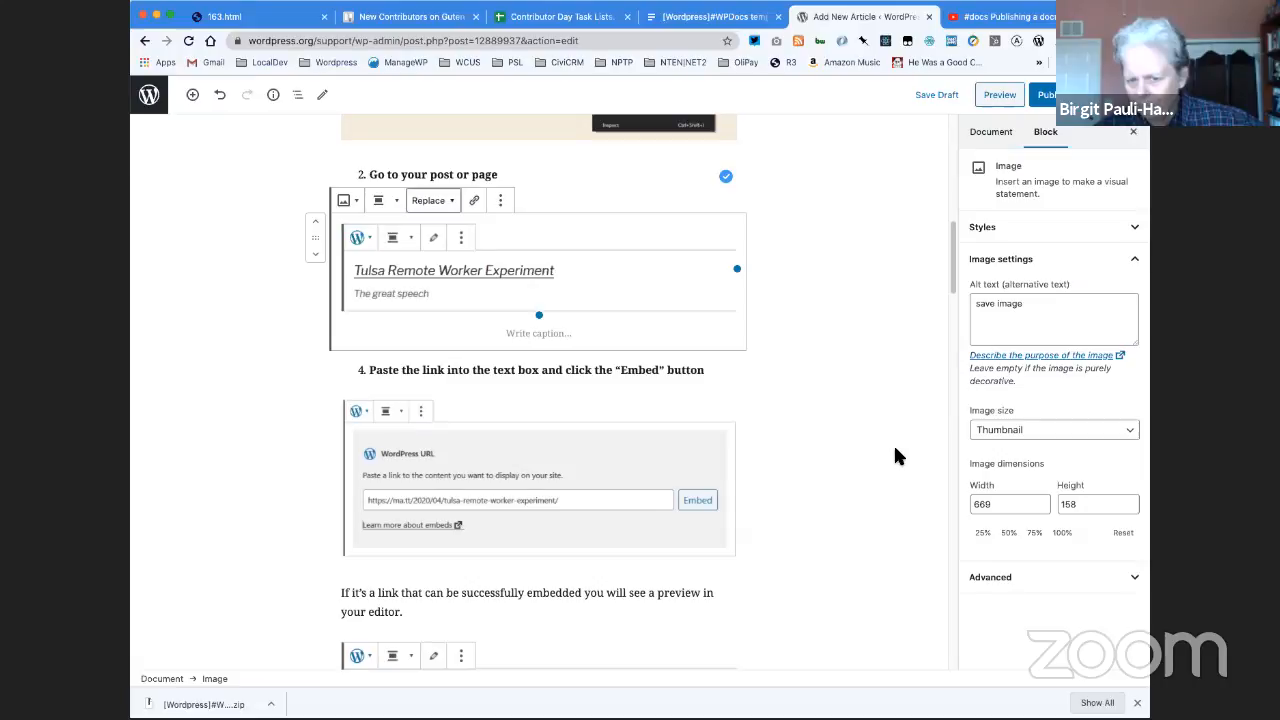
- Move the uploaded editor preview image down to directly below the paragraph about a link that can be successfully embedded
scroll(874, 442, down, 3)
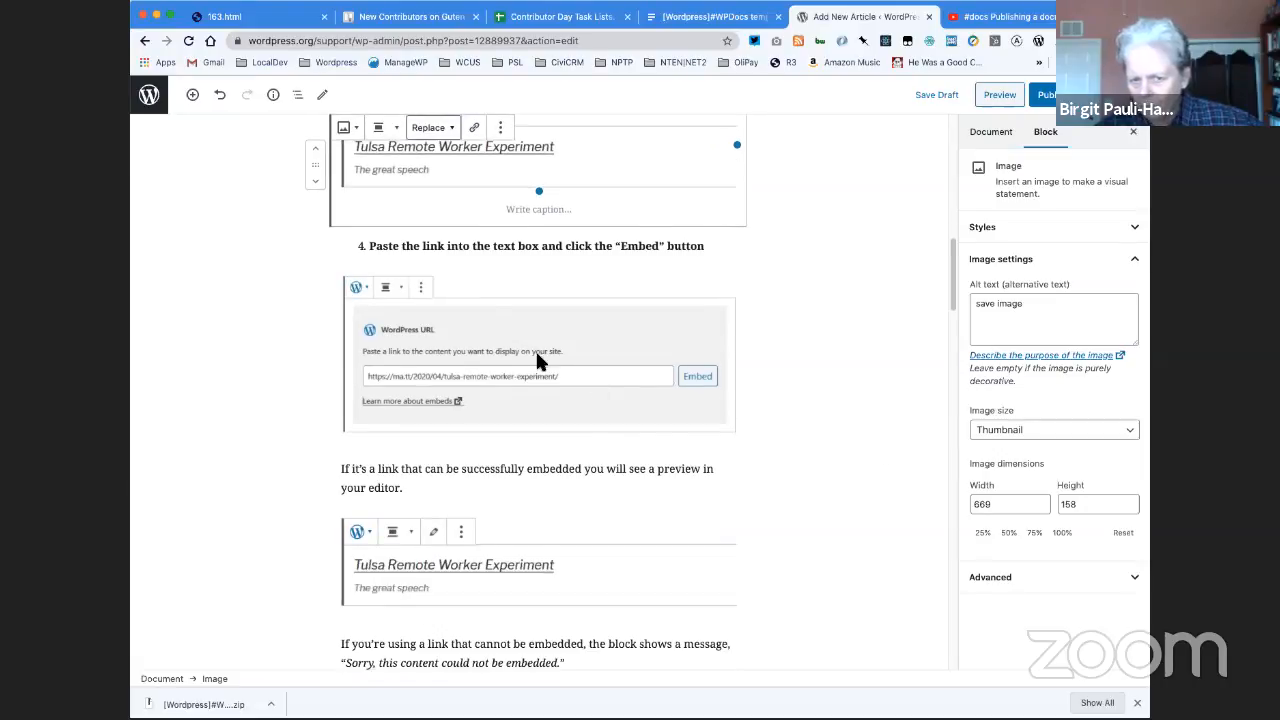
click(315, 181)
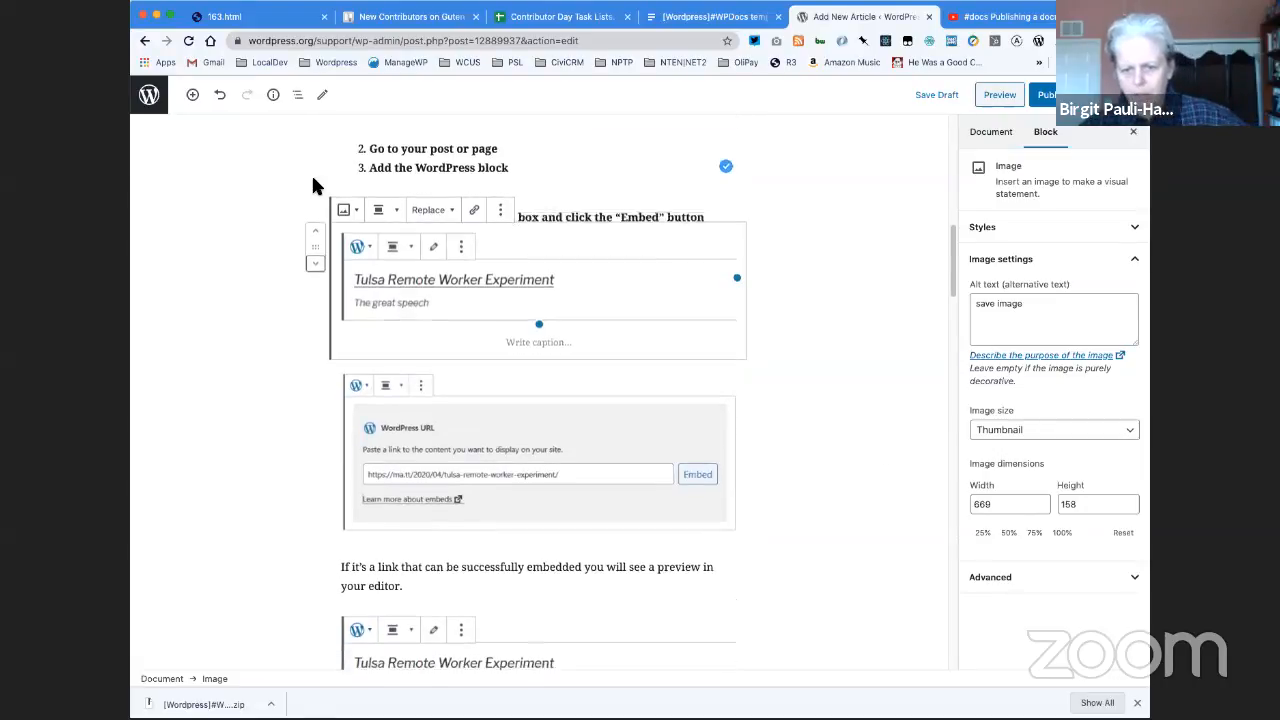
click(313, 186)
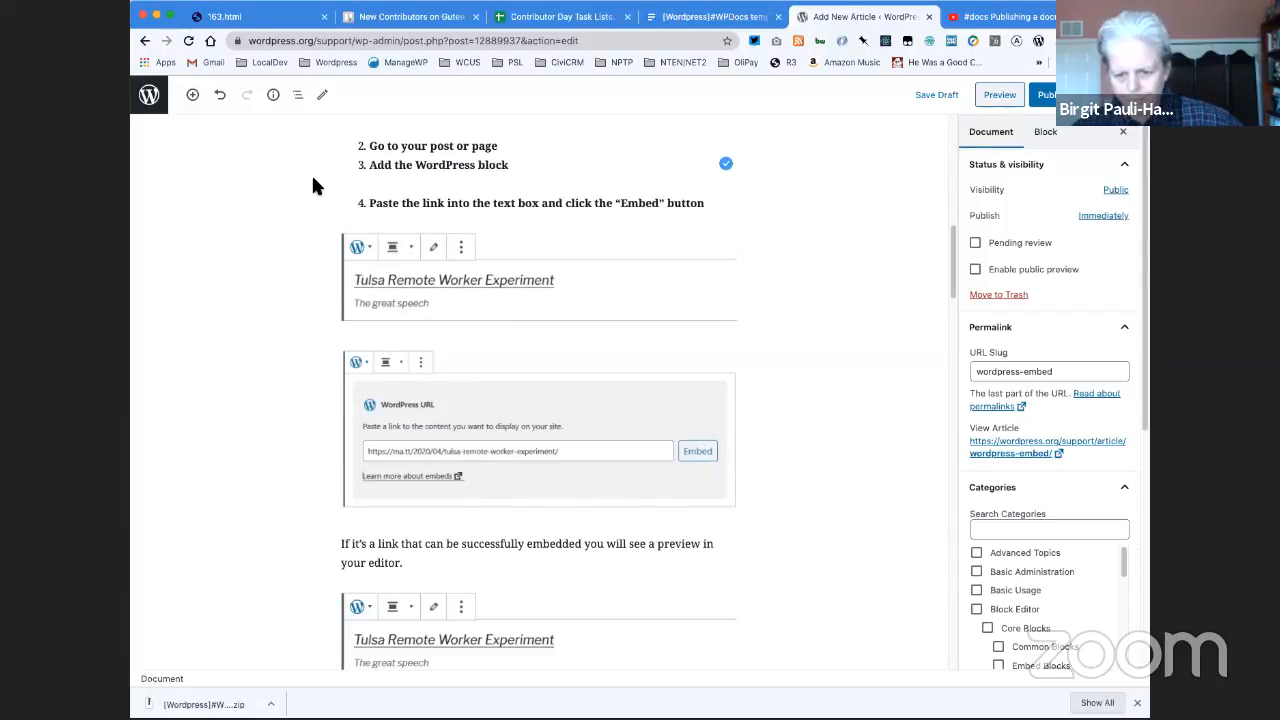
click(503, 248)
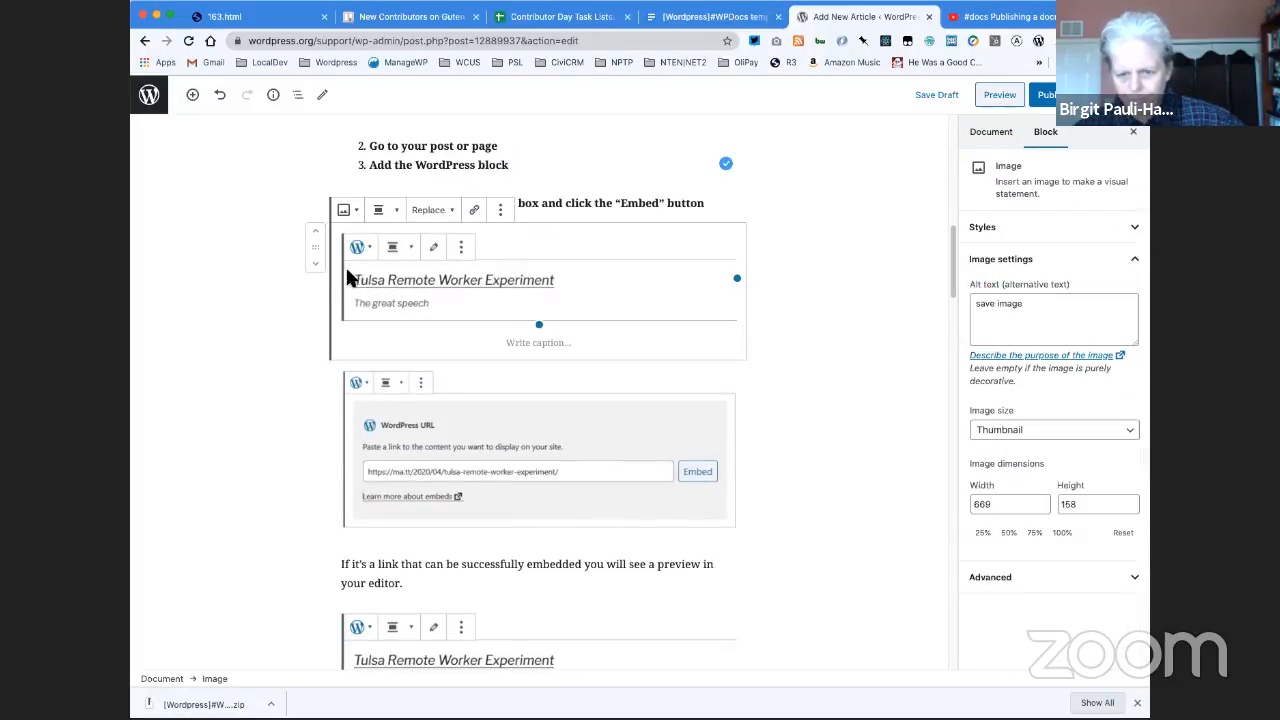
click(315, 263)
click(315, 263)
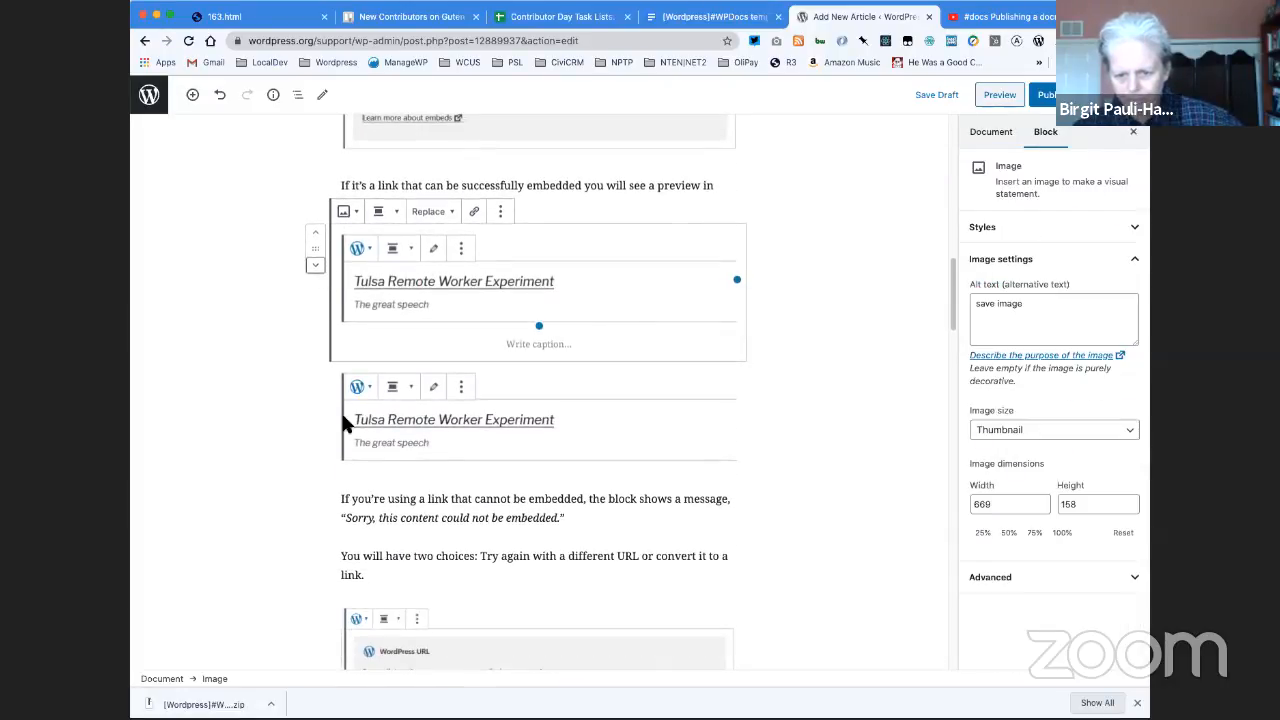
- Remove the old pasted copy of the embed preview image directly below the uploaded one
click(389, 441)
click(500, 330)
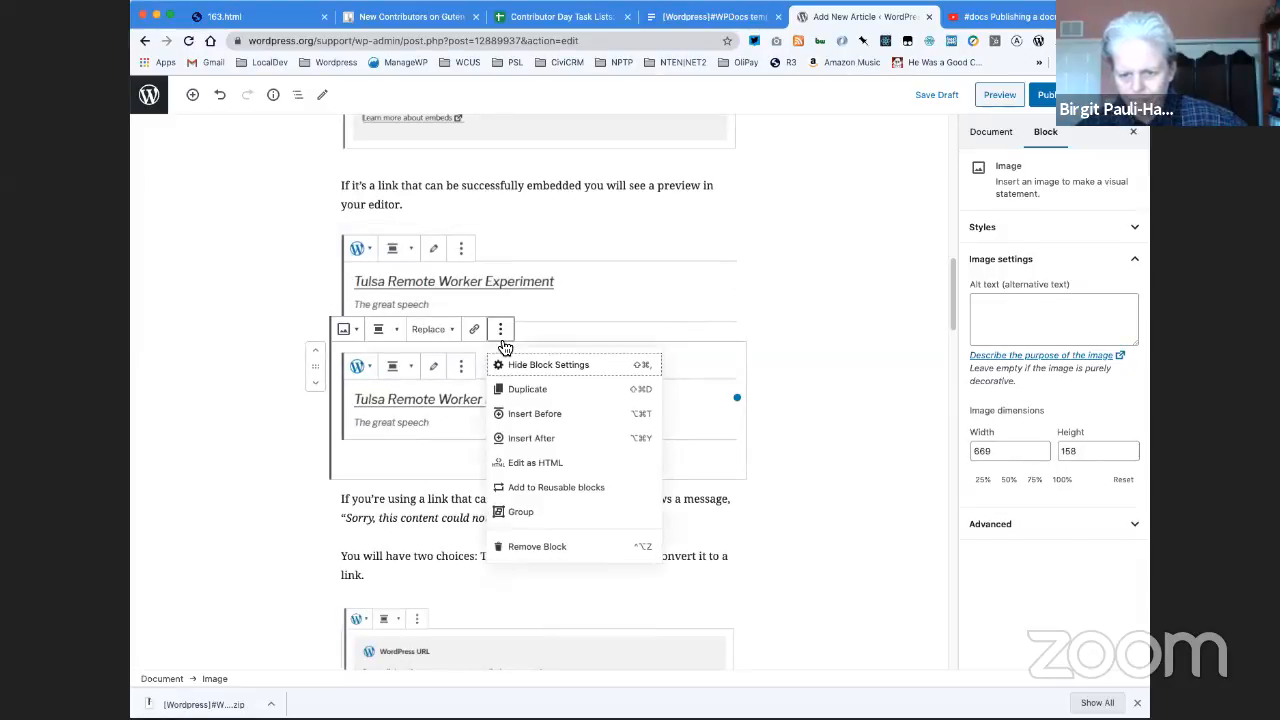
click(523, 543)
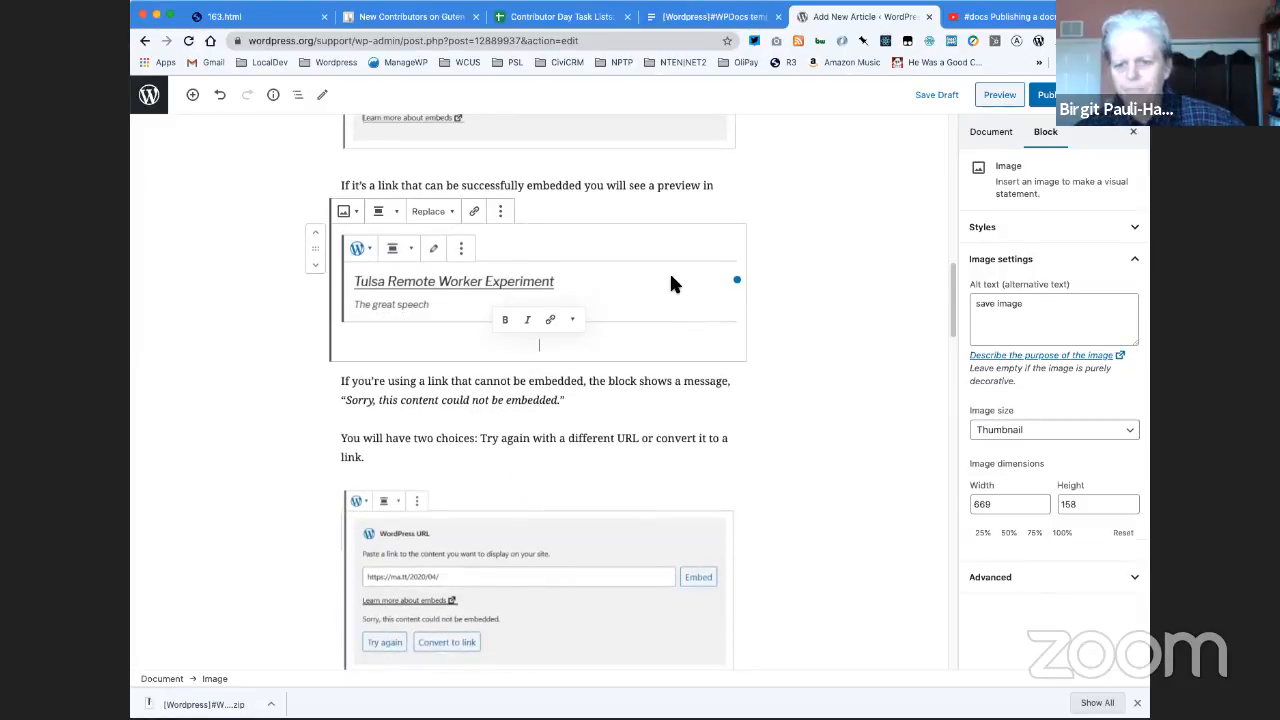
scroll(669, 271, up, 3)
scroll(522, 321, up, 5)
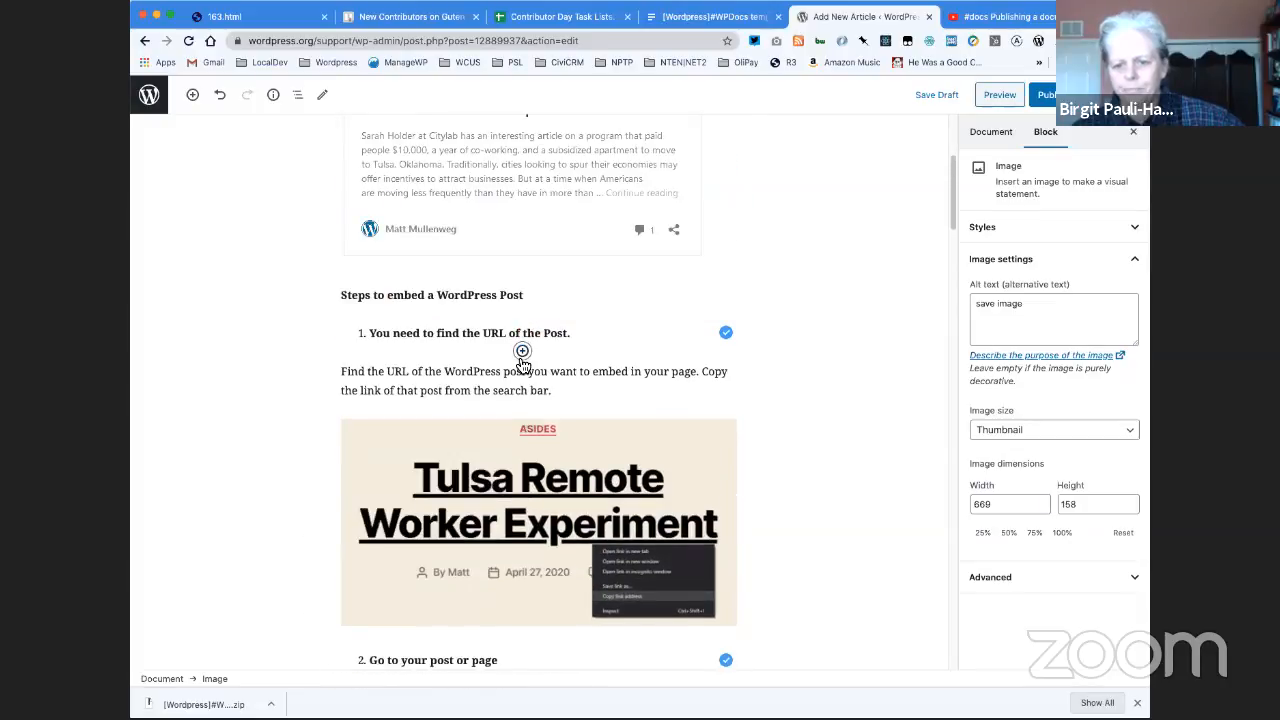
click(522, 351)
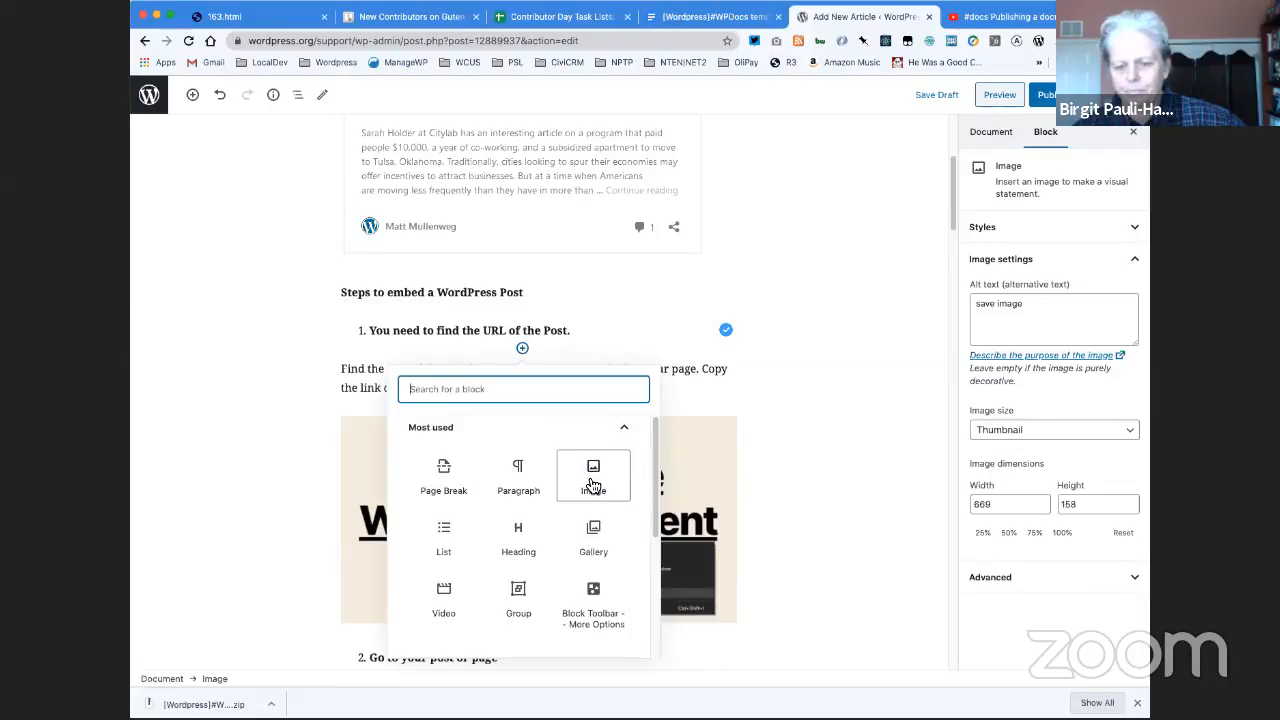
click(690, 408)
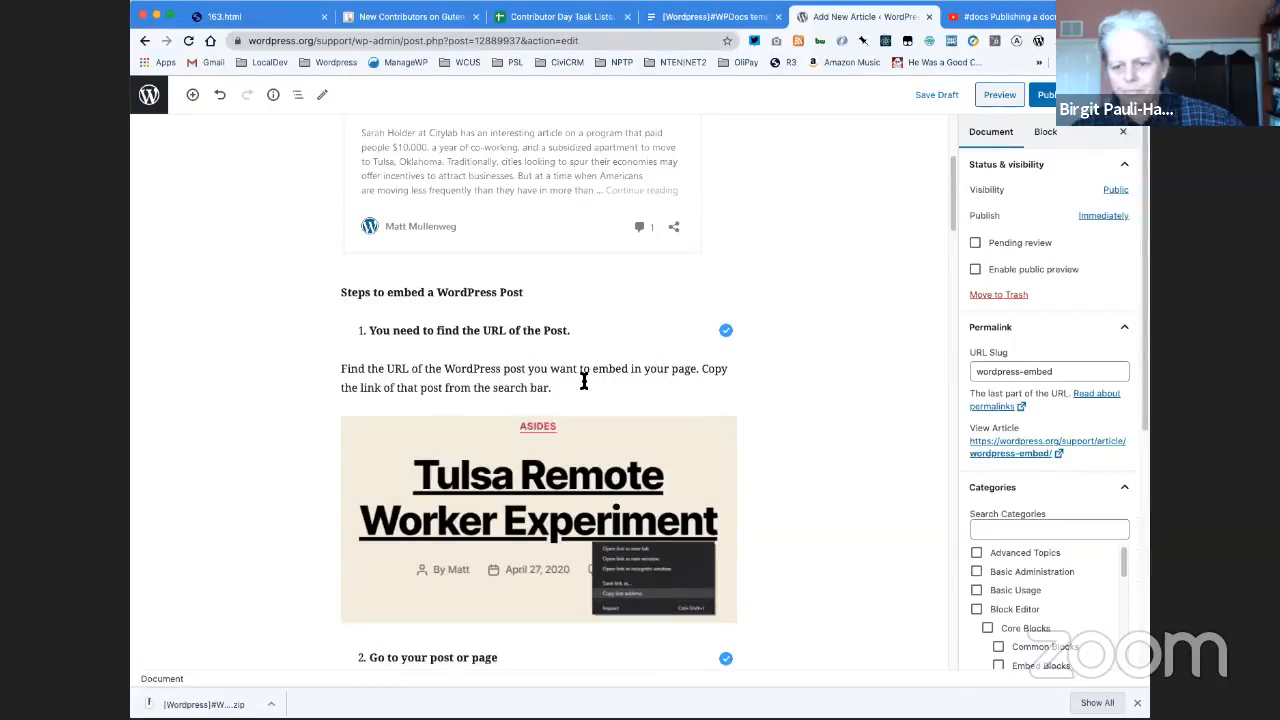
mouse_move(528, 356)
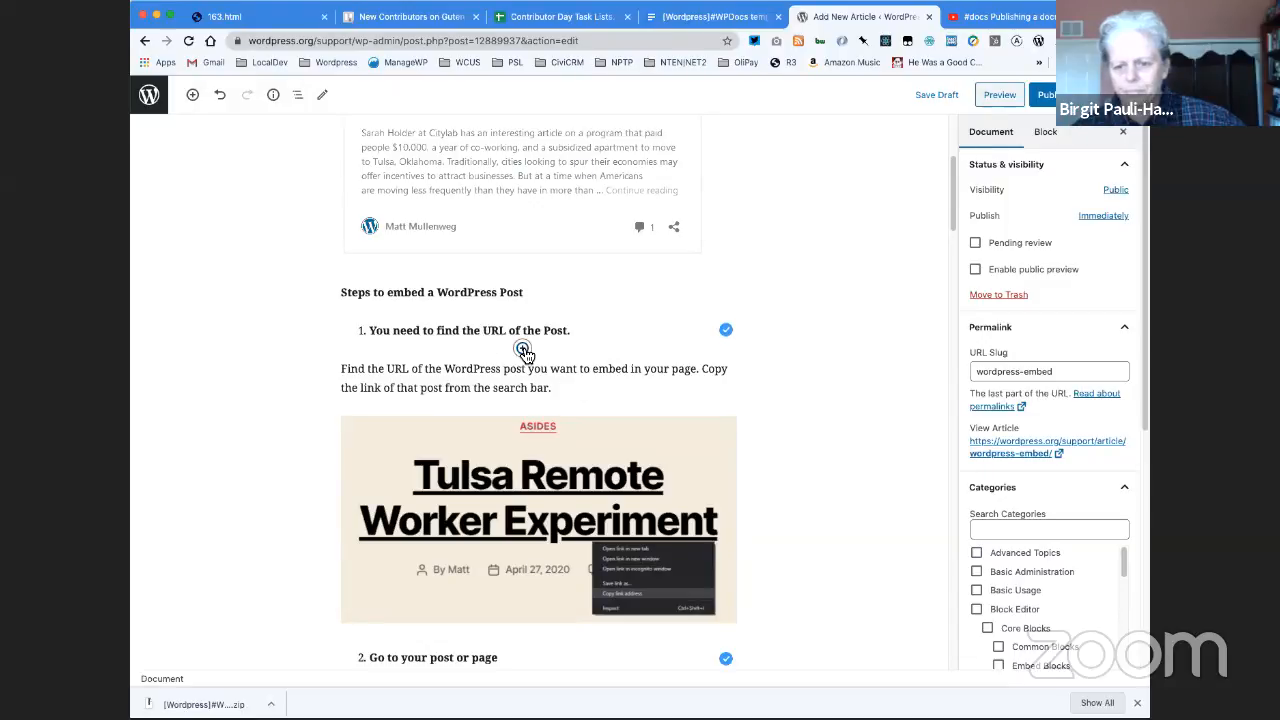
- Examine the Google Docs original to see which image belongs under "Add the WordPress block", and return to the WordPress article editor
scroll(528, 358, down, 4)
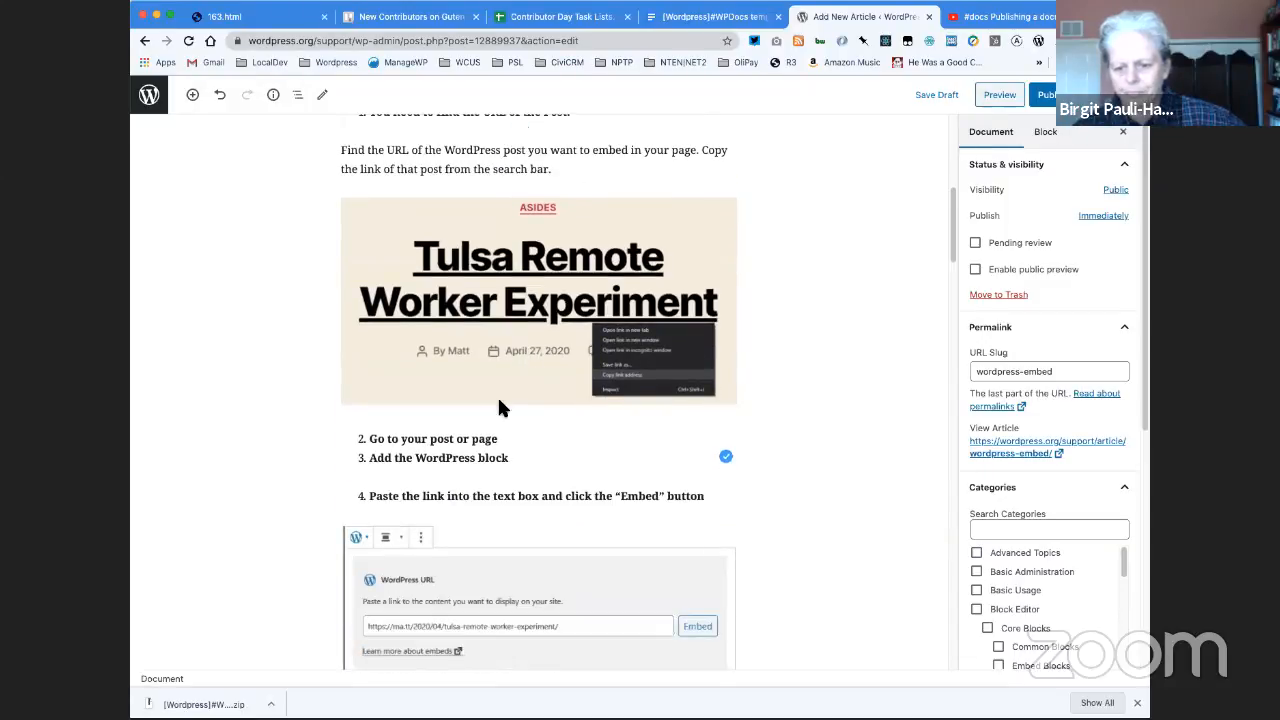
click(513, 441)
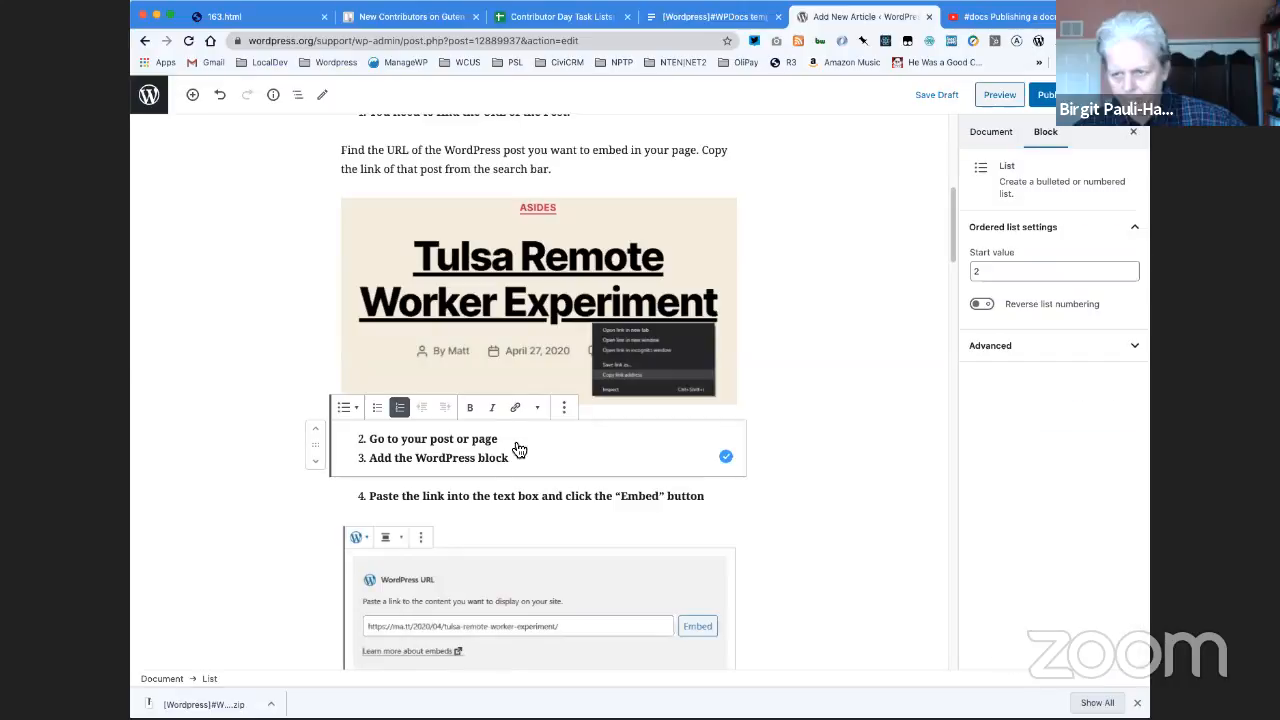
click(712, 20)
scroll(609, 318, up, 10)
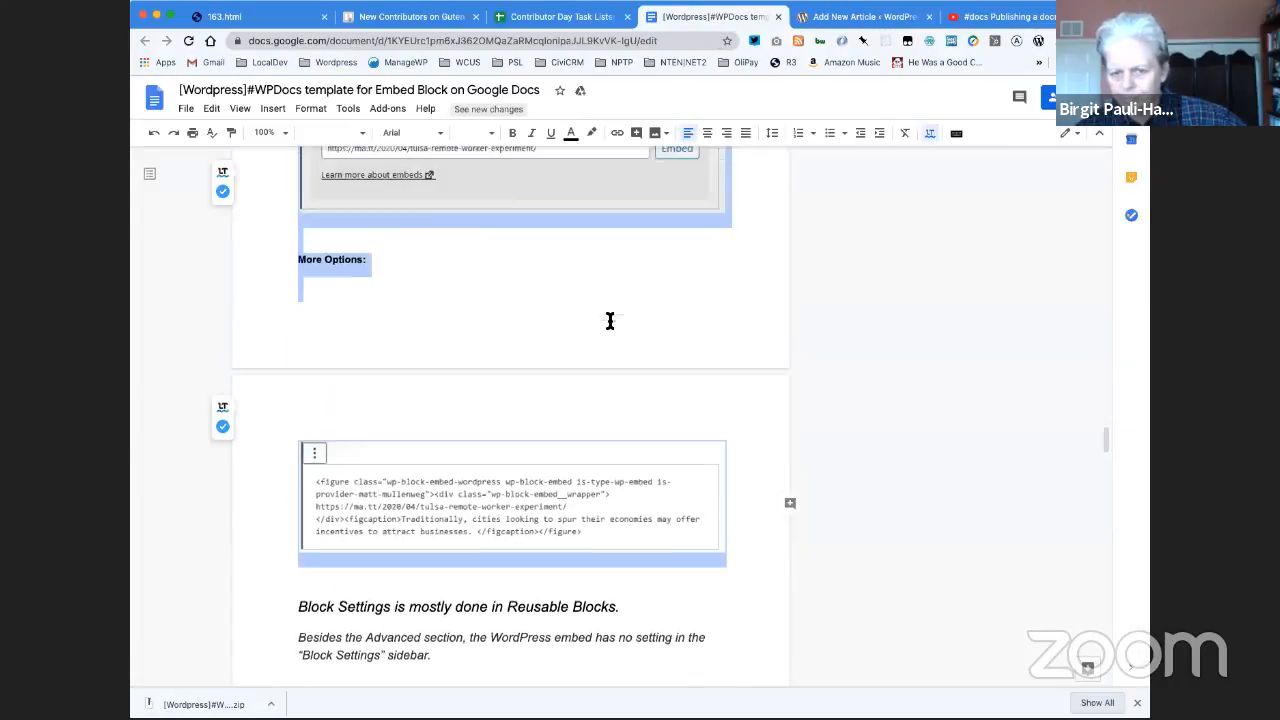
scroll(609, 320, up, 15)
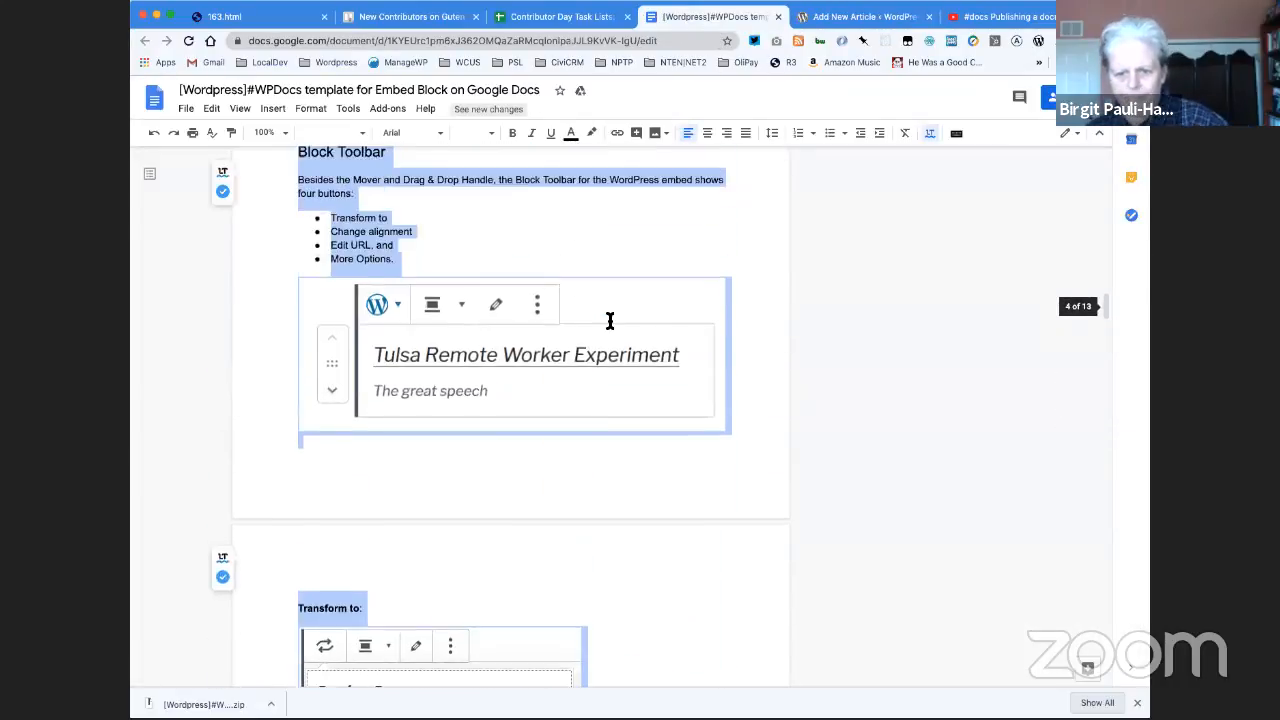
scroll(608, 320, up, 10)
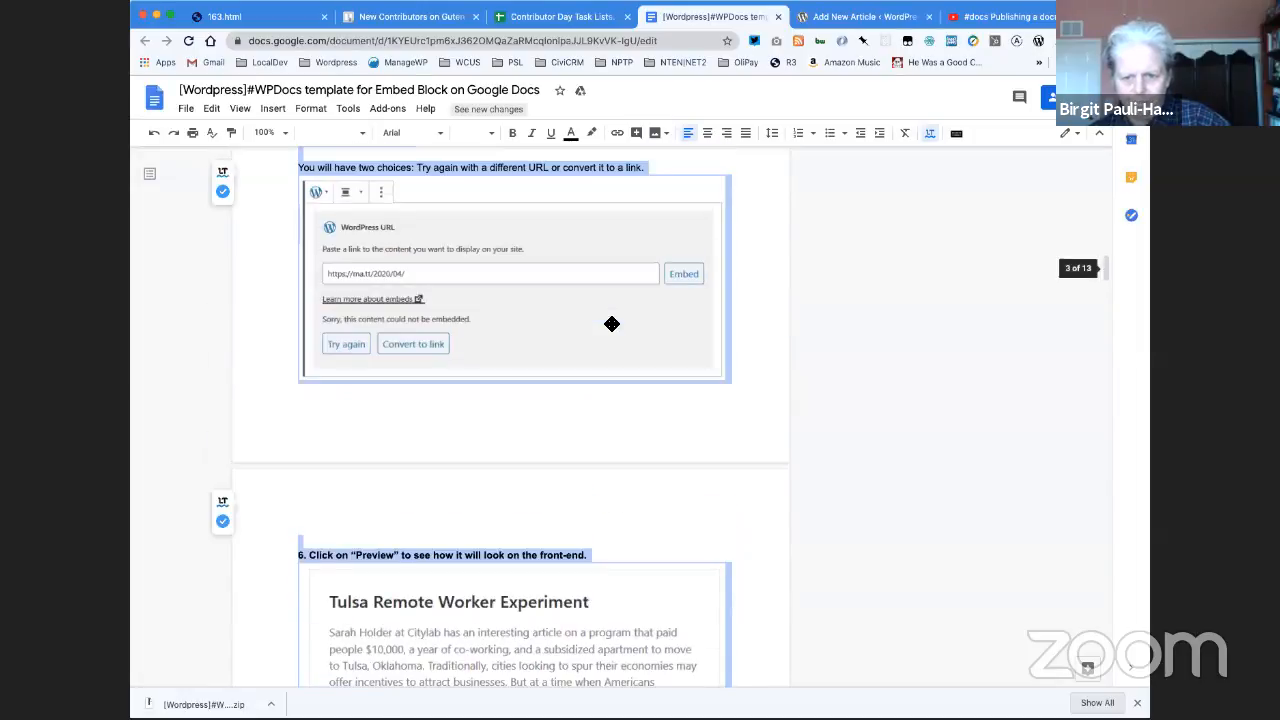
scroll(609, 324, up, 10)
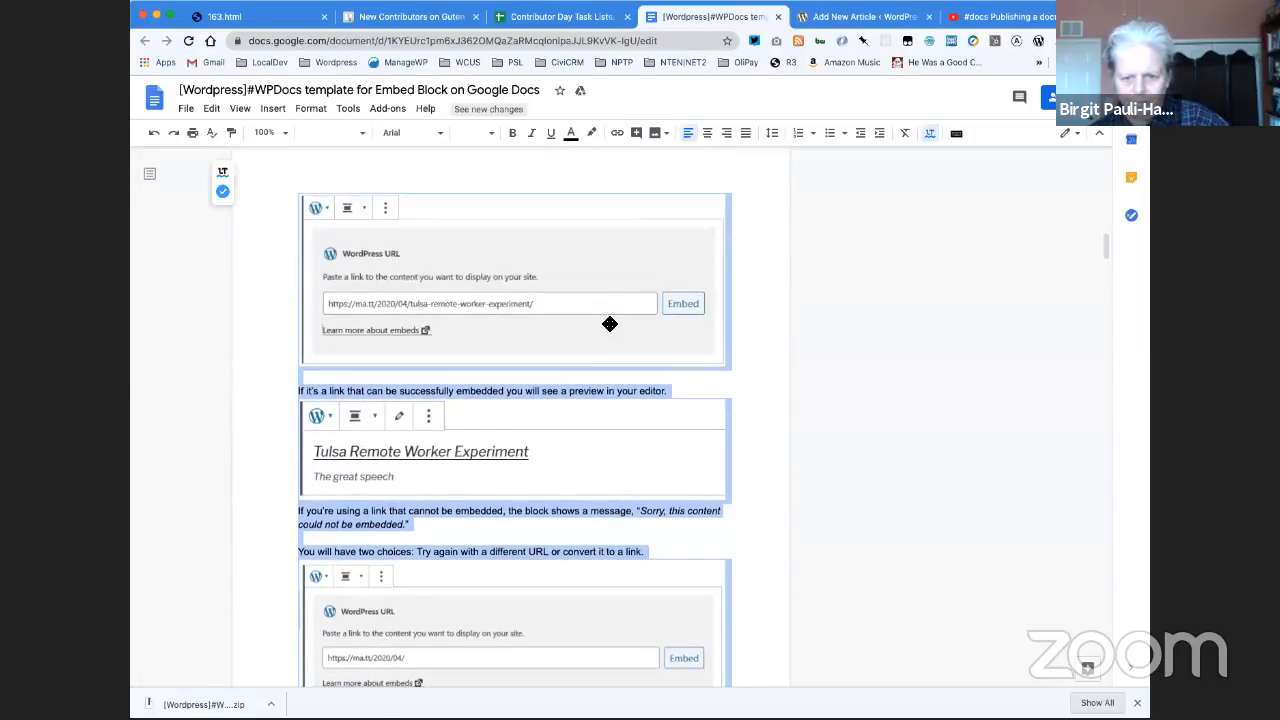
scroll(608, 324, up, 1)
click(683, 273)
scroll(682, 272, up, 2)
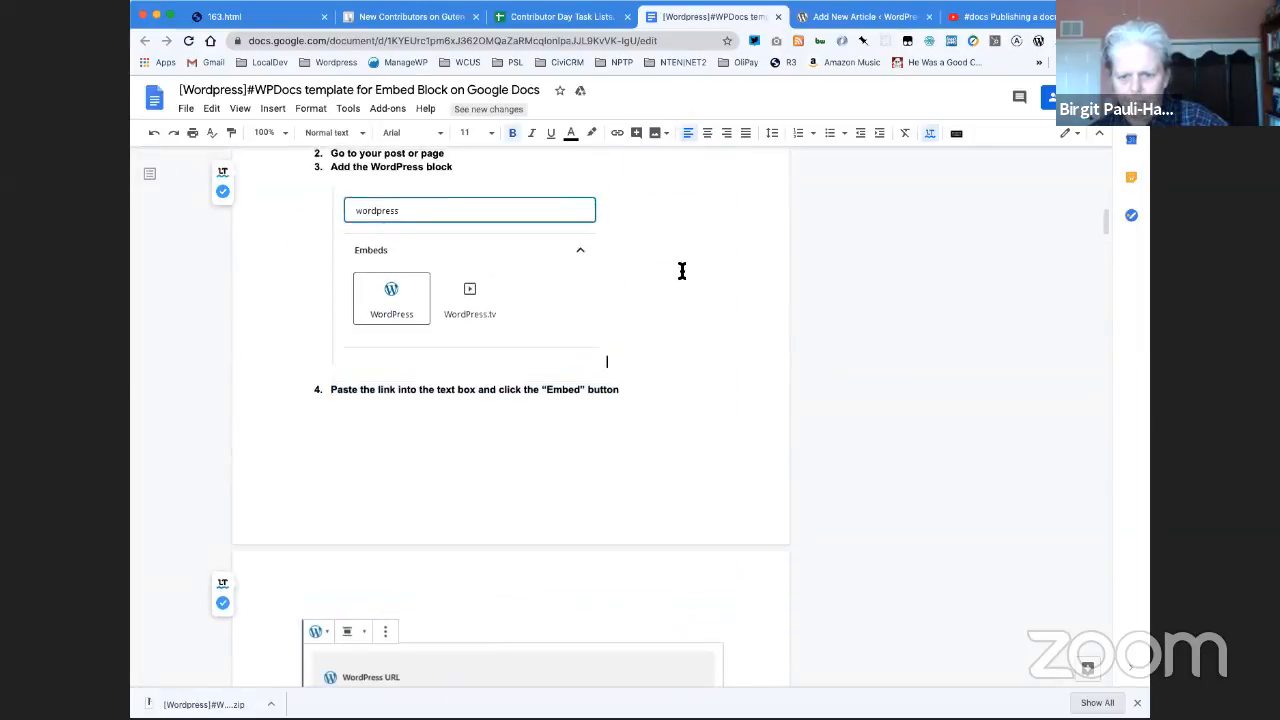
scroll(681, 273, down, 4)
scroll(683, 252, down, 10)
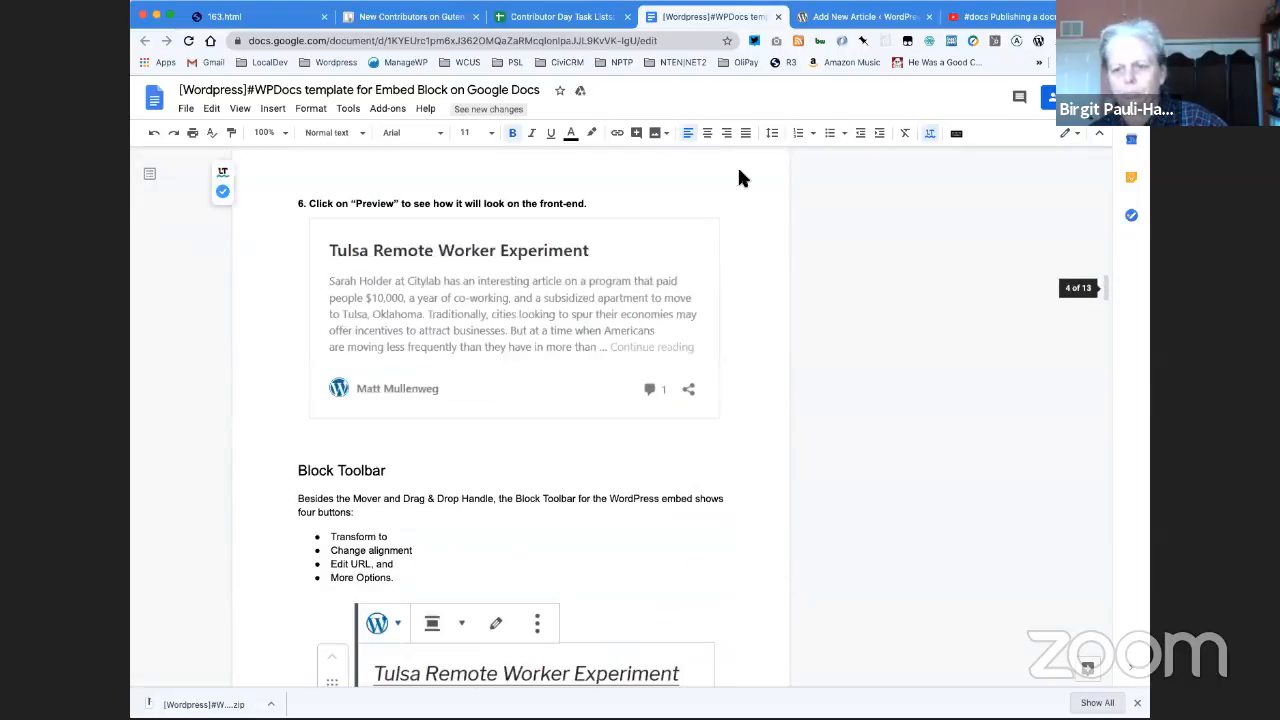
click(826, 27)
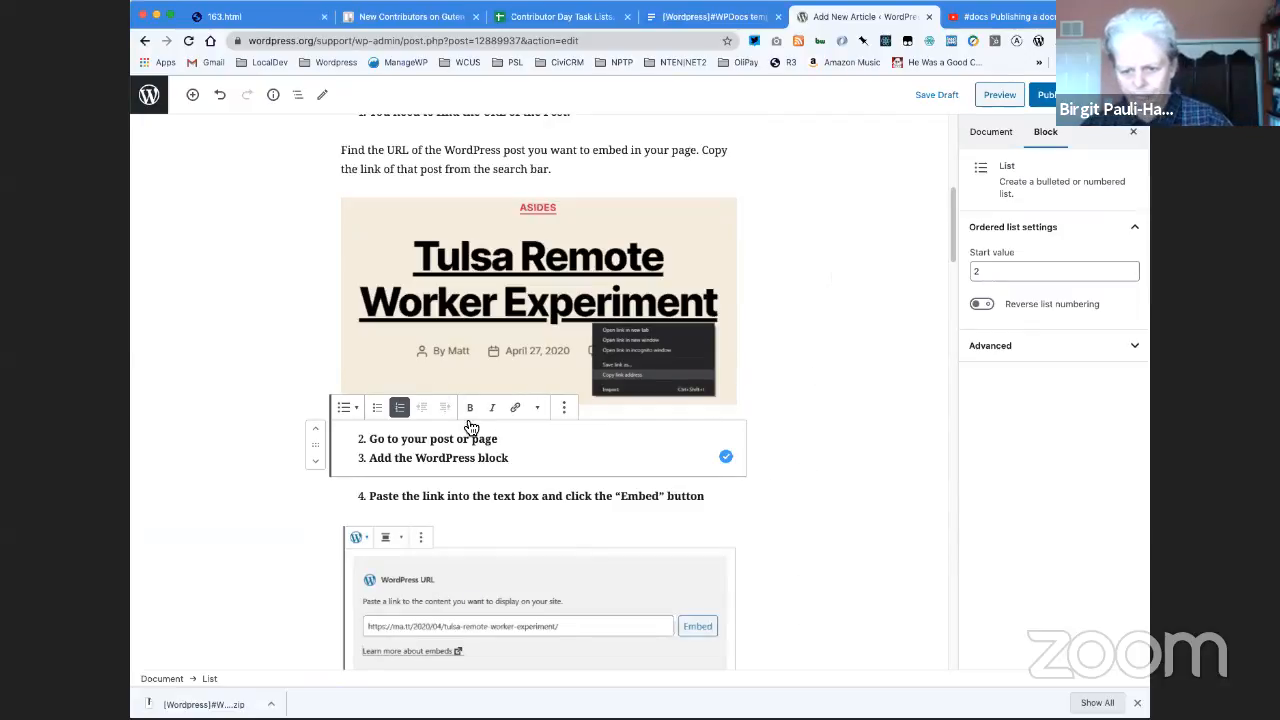
- Insert an image block below the "Add the WordPress block" list item, showing the screenshot of the block search for "wordpress"
click(510, 483)
click(544, 436)
click(534, 472)
click(533, 482)
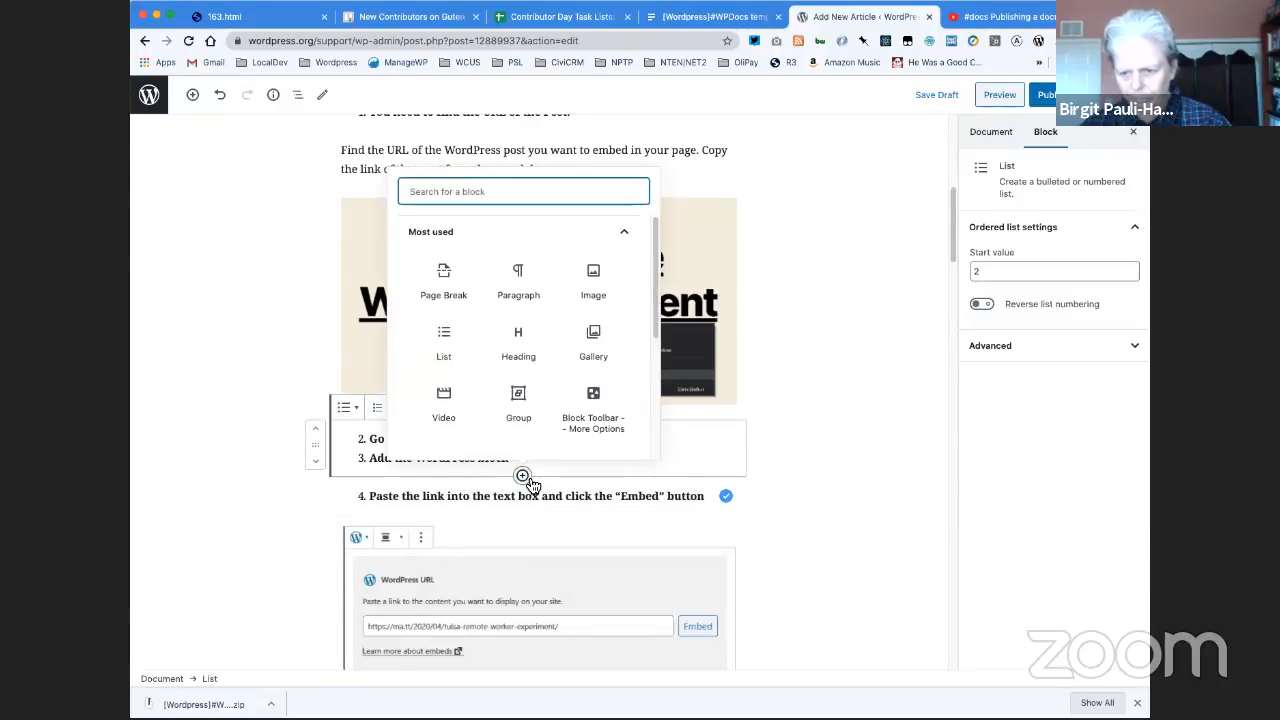
click(592, 268)
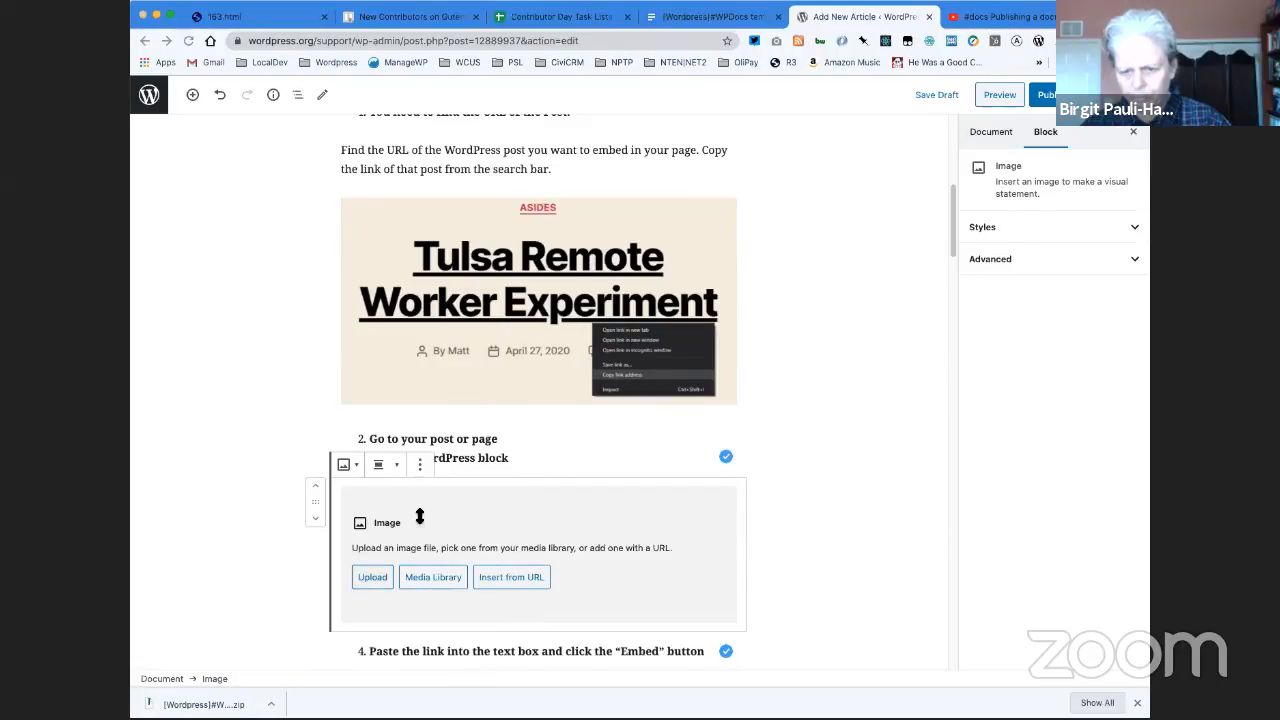
double_click(889, 214)
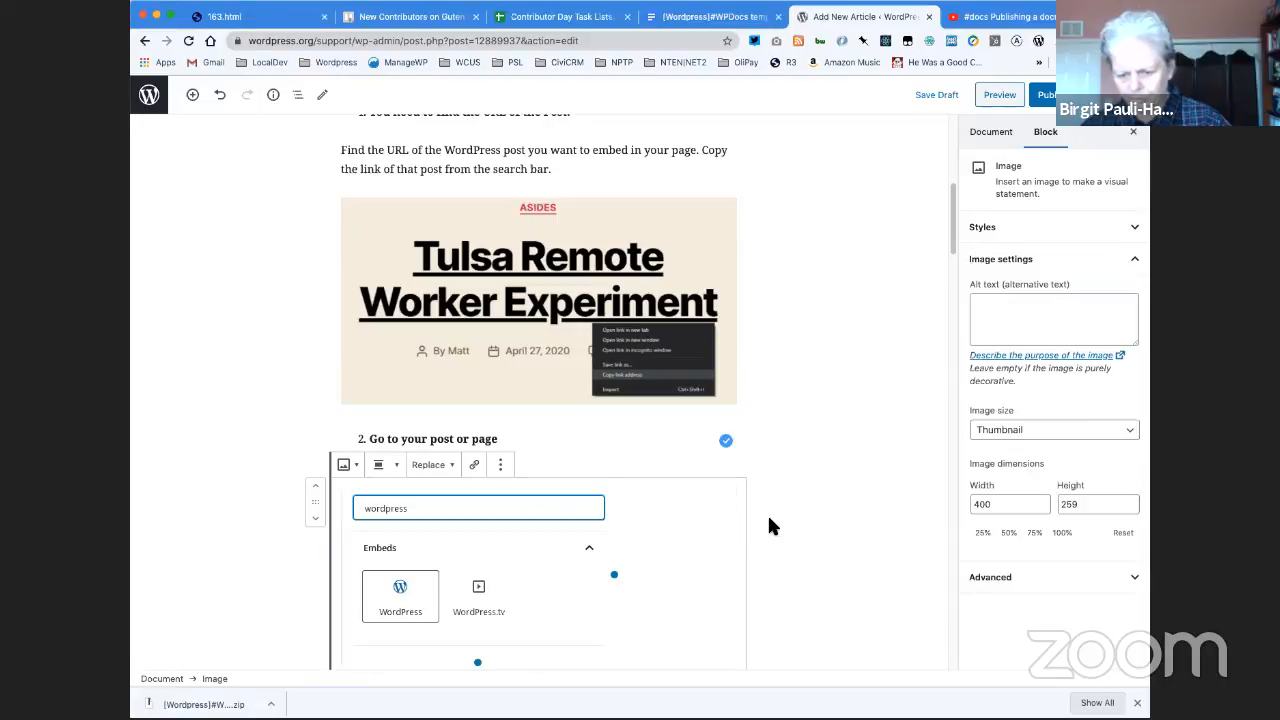
scroll(770, 520, down, 4)
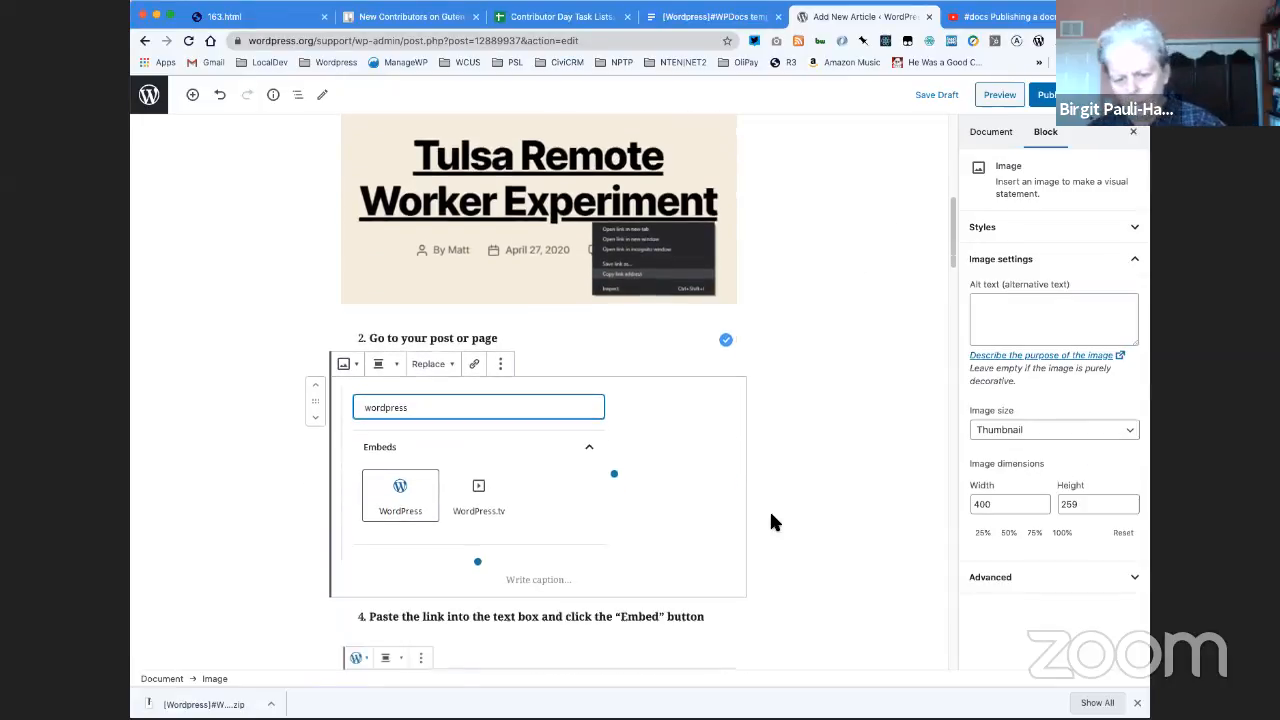
scroll(770, 521, down, 2)
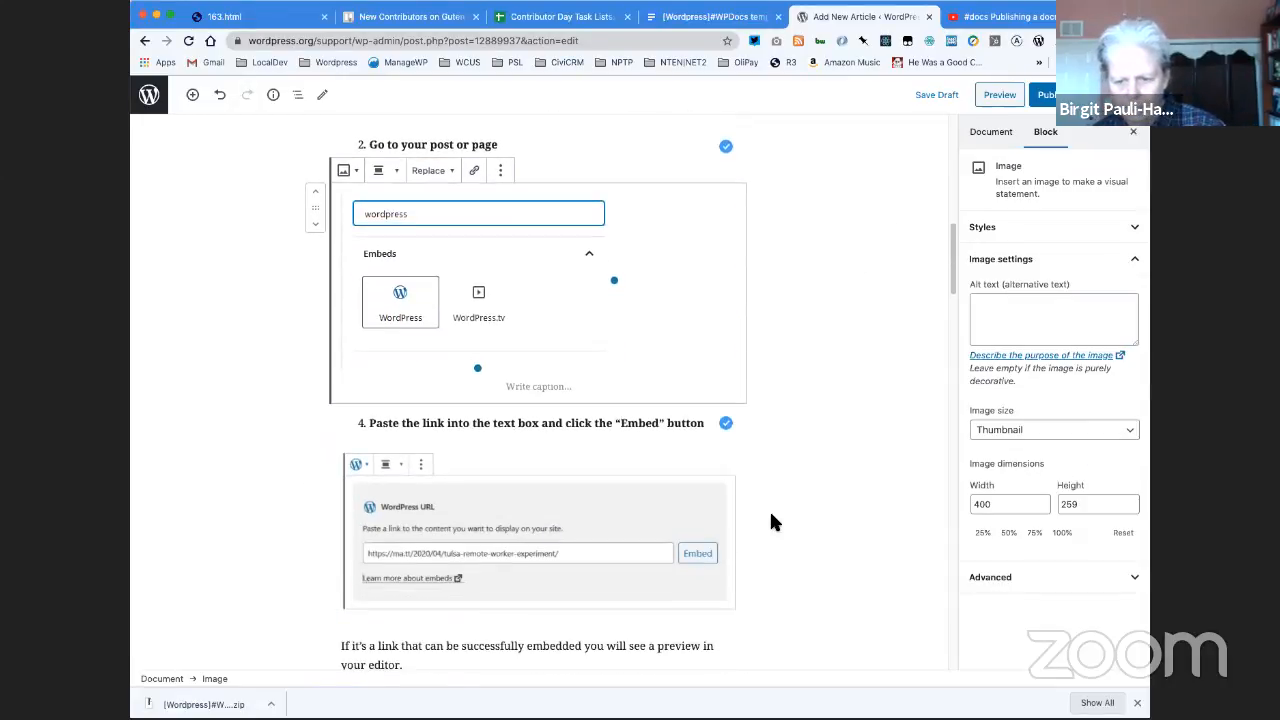
mouse_move(531, 412)
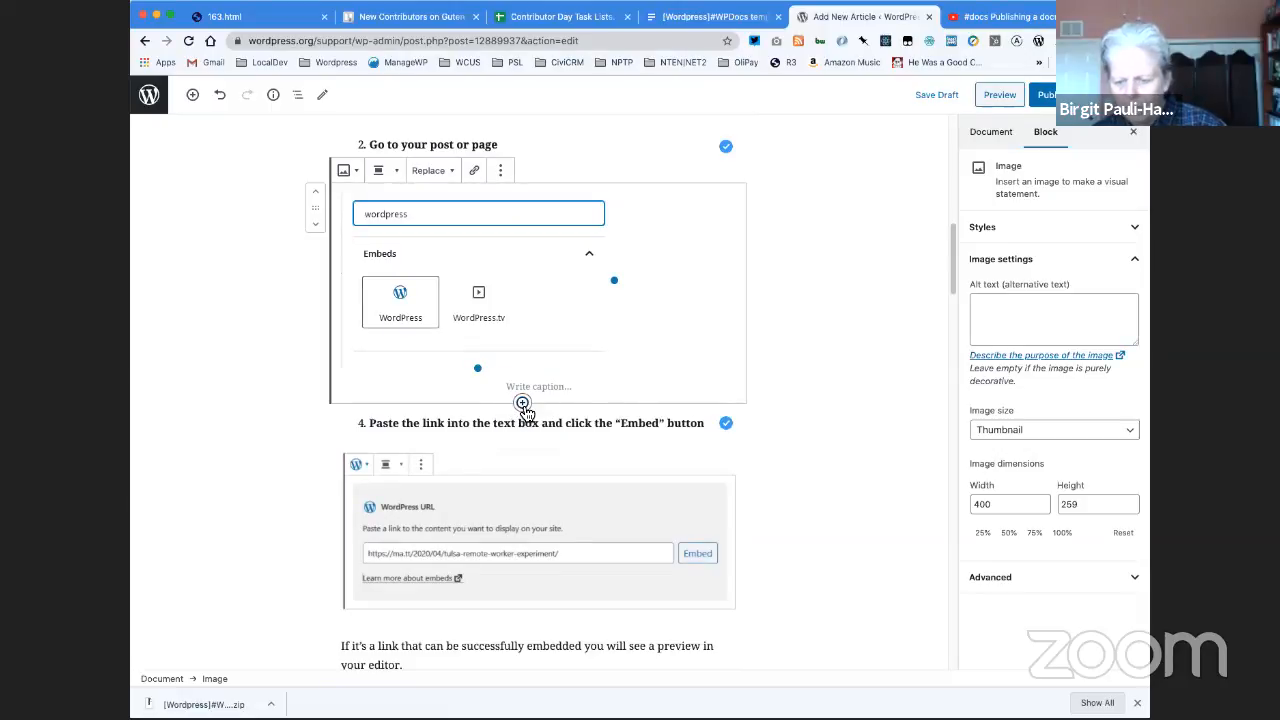
click(522, 403)
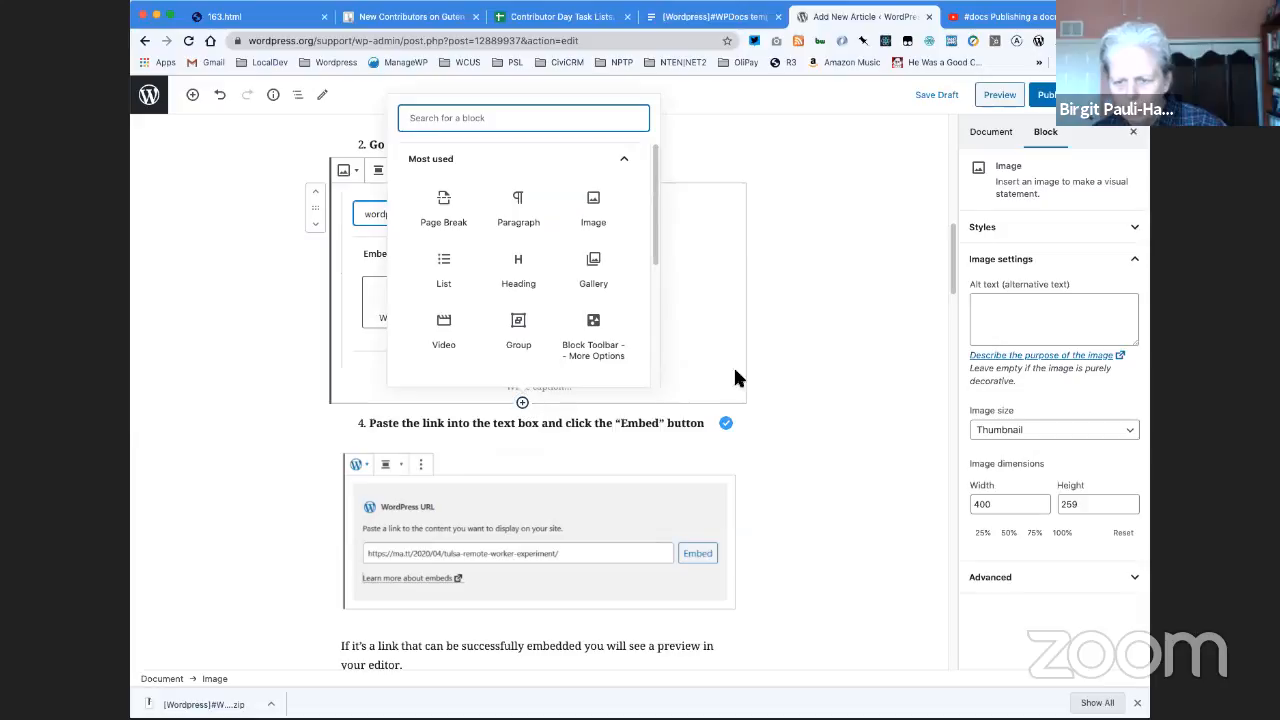
click(799, 365)
scroll(799, 366, up, 1)
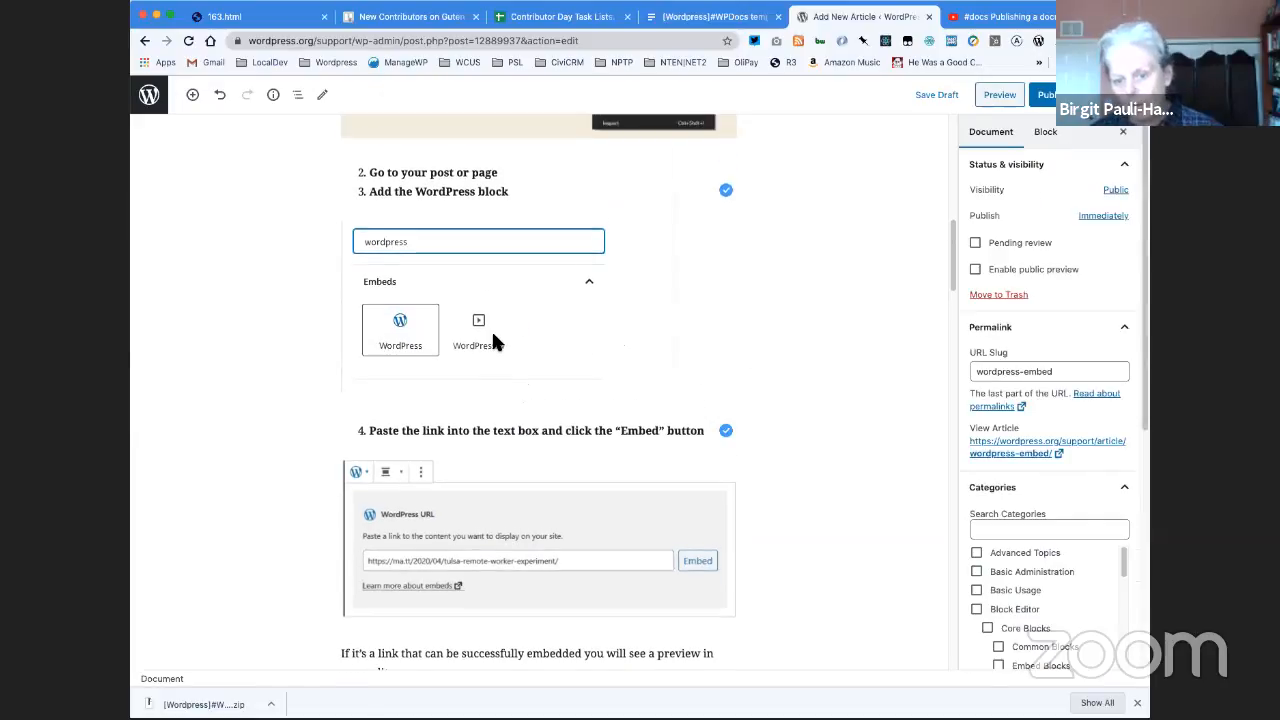
- Insert the reusable block "Adding block - Instructions" below the block search screenshot and convert it to a regular block
scroll(487, 400, down, 1)
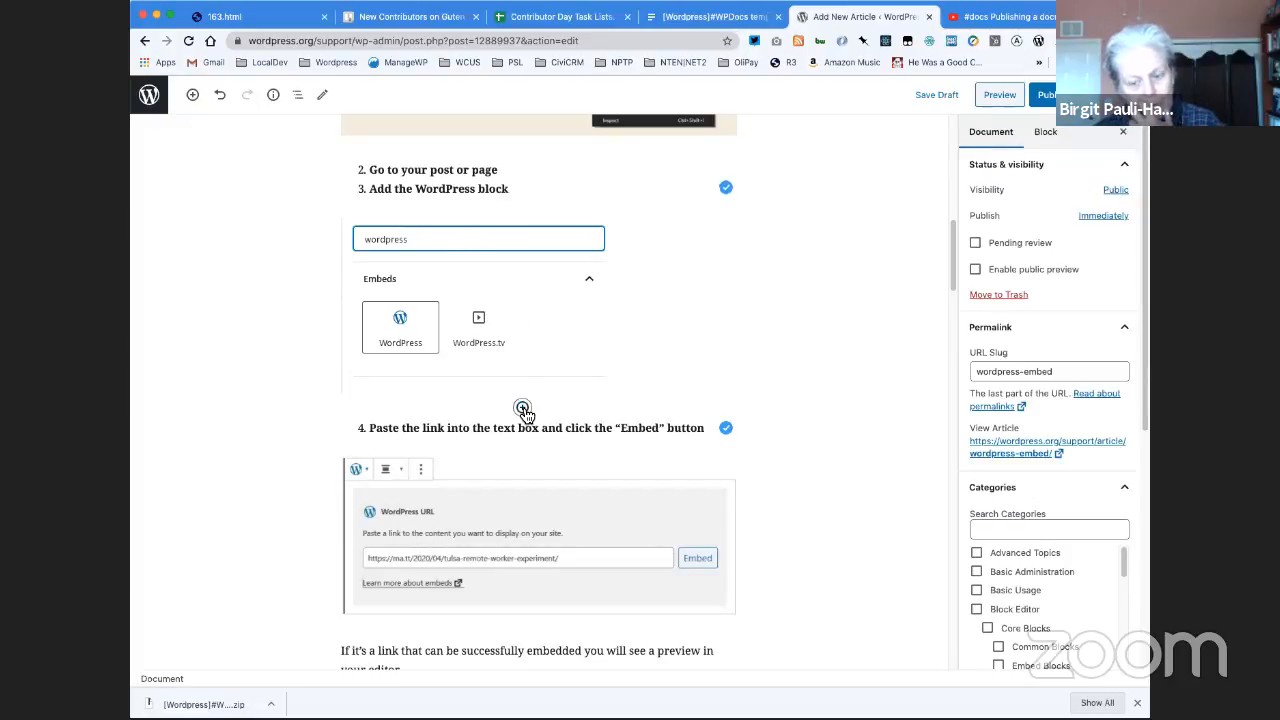
click(522, 408)
scroll(573, 303, down, 3)
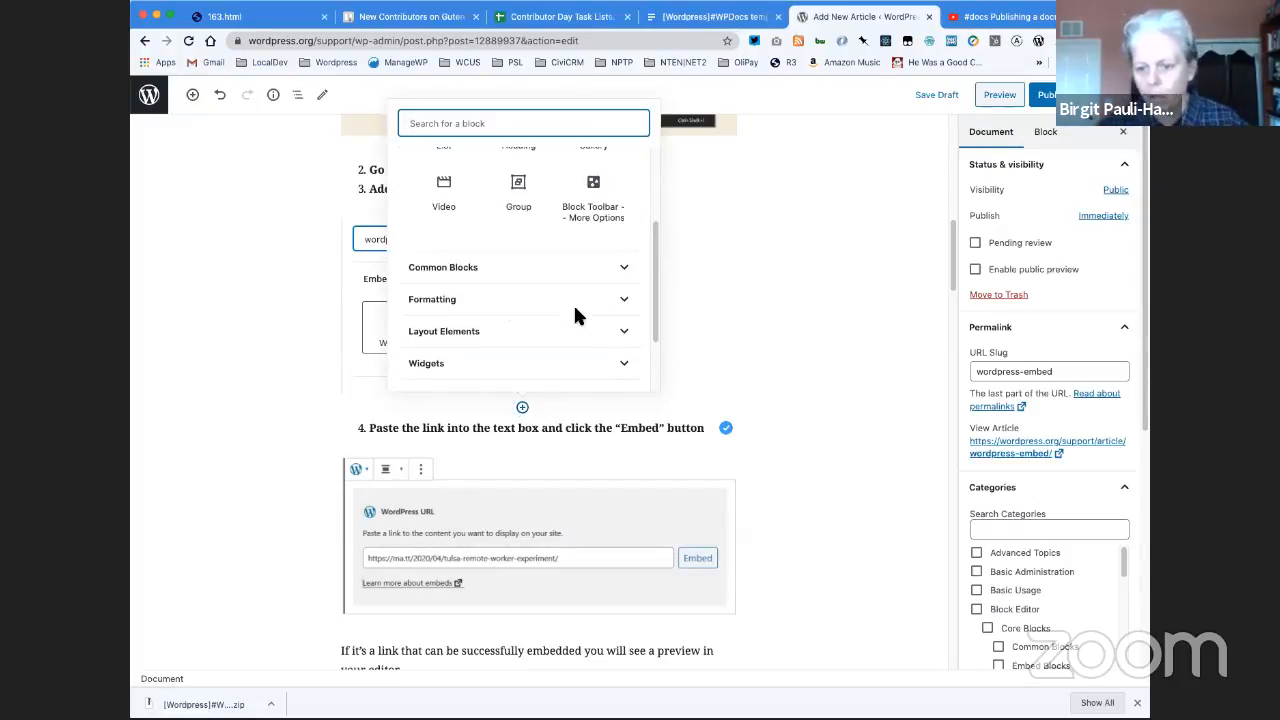
scroll(575, 315, down, 2)
click(561, 367)
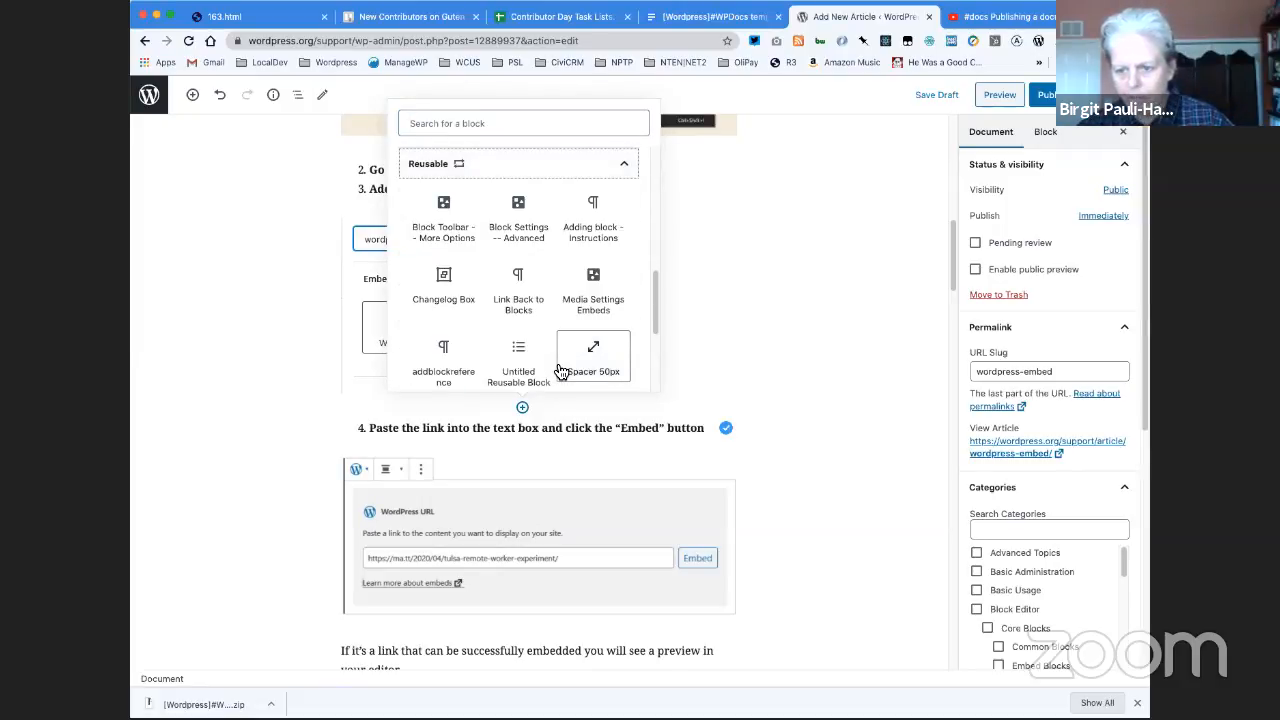
click(593, 227)
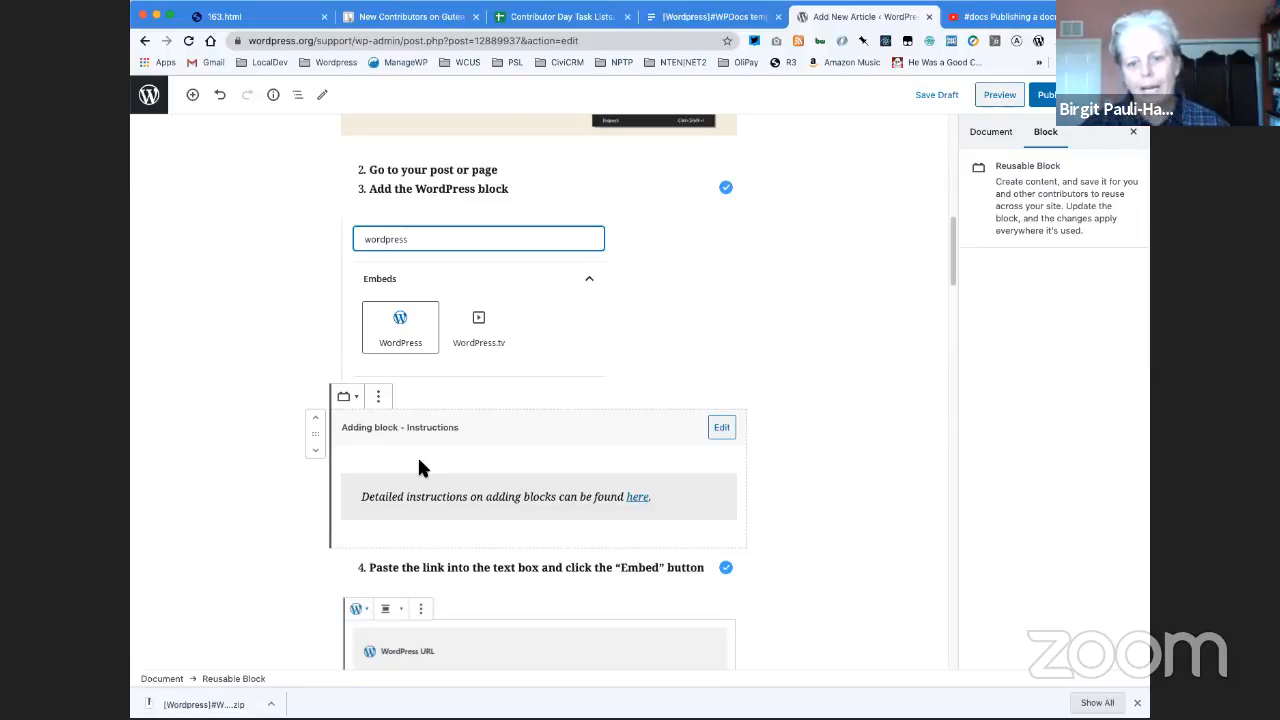
click(380, 398)
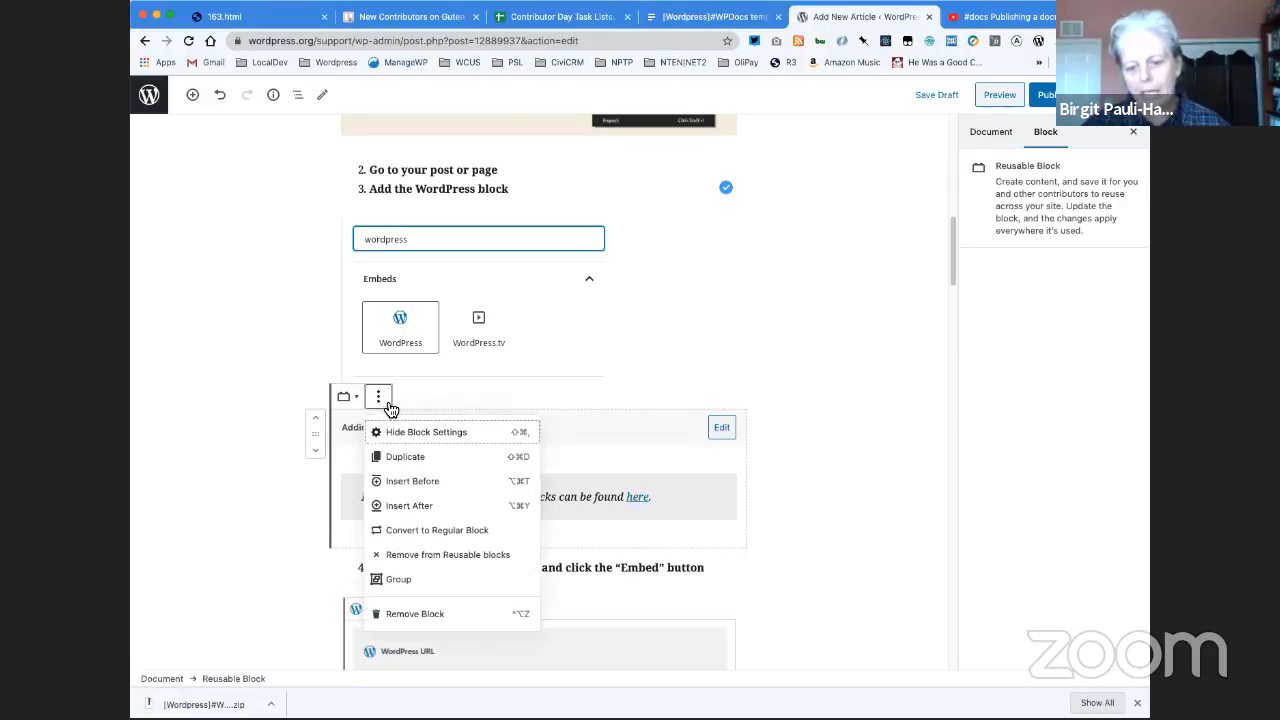
click(416, 531)
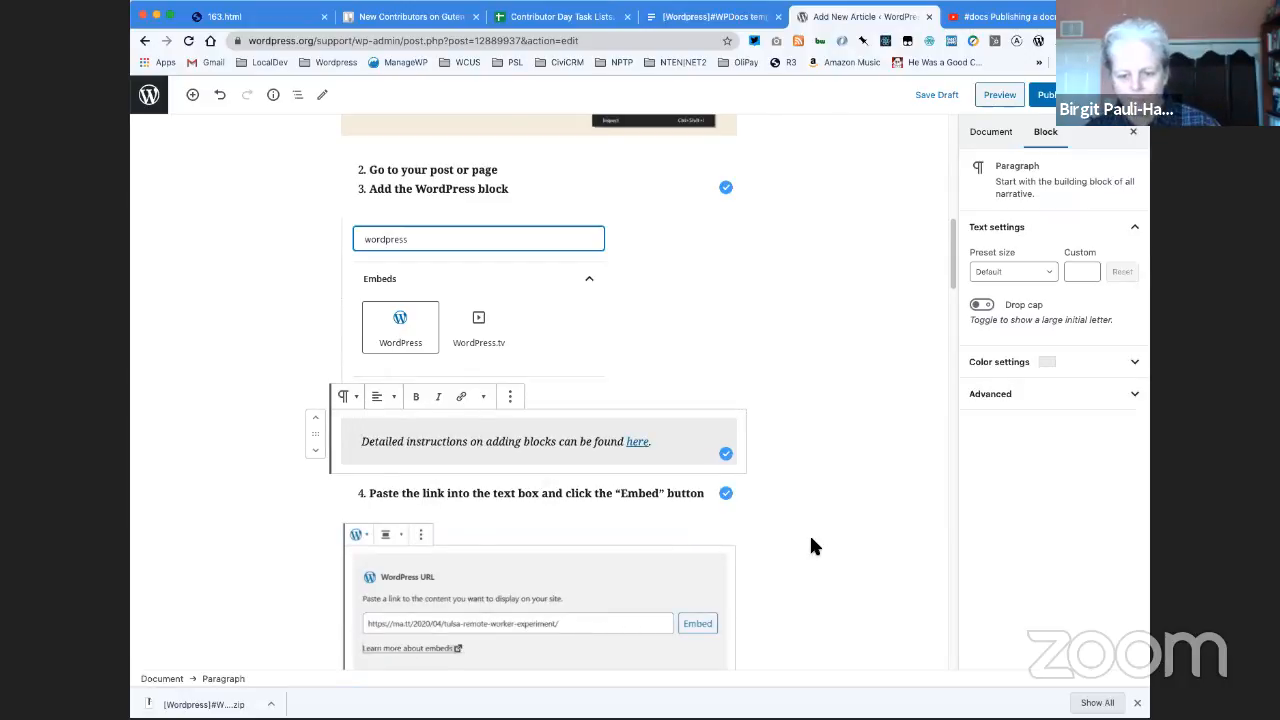
- Open the WordPress URL screenshot under item 4 in a new browser tab, inspect its image address, and return to the article editor
scroll(809, 535, down, 2)
scroll(811, 540, down, 1)
scroll(811, 540, down, 2)
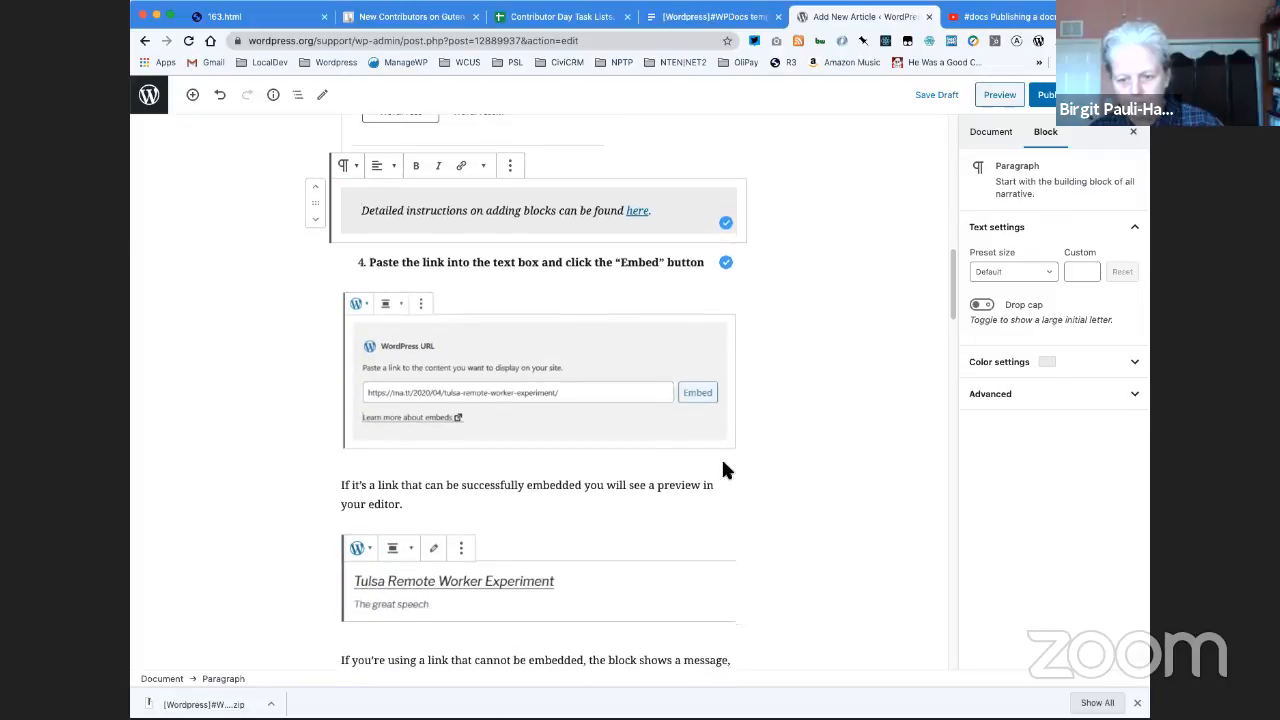
right_click(531, 403)
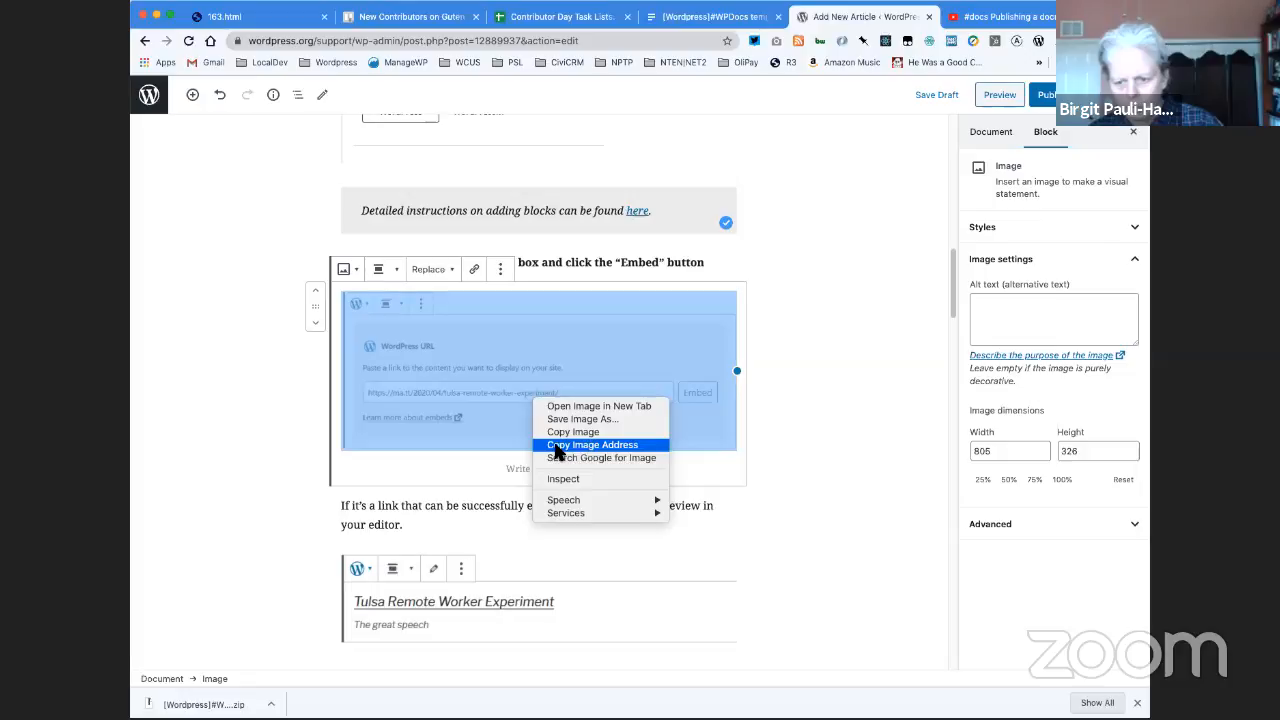
click(552, 406)
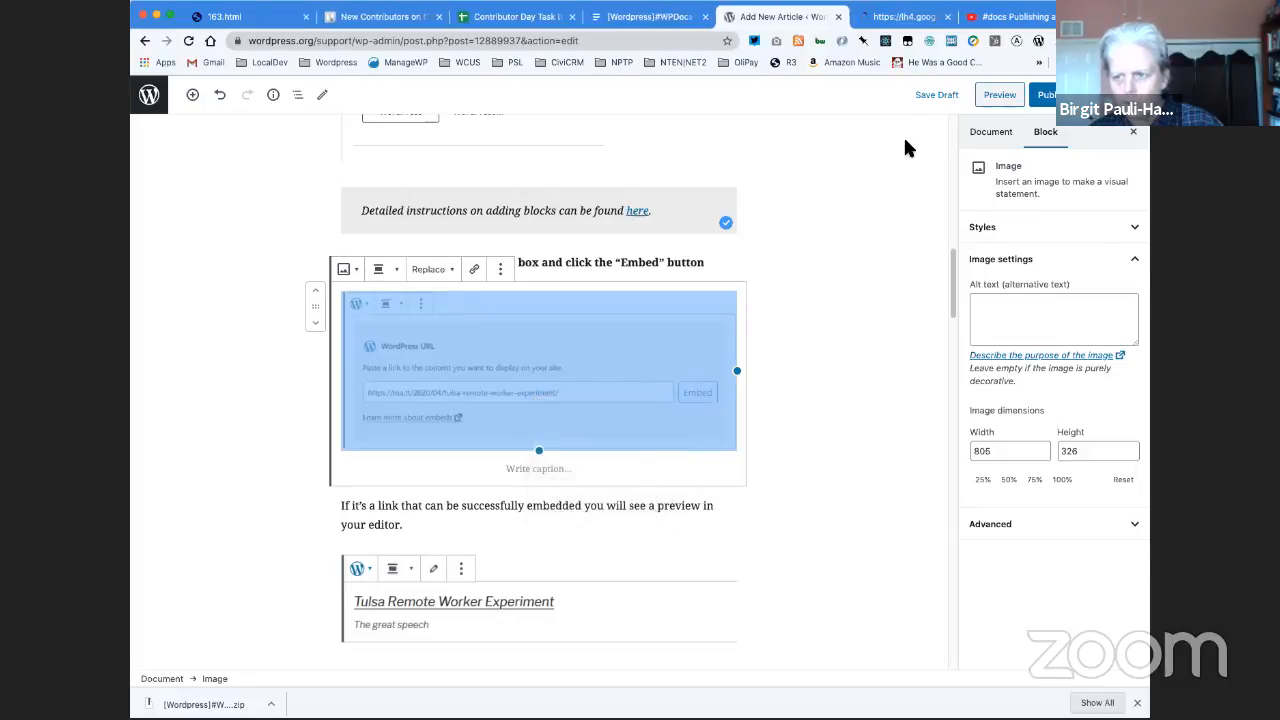
click(893, 17)
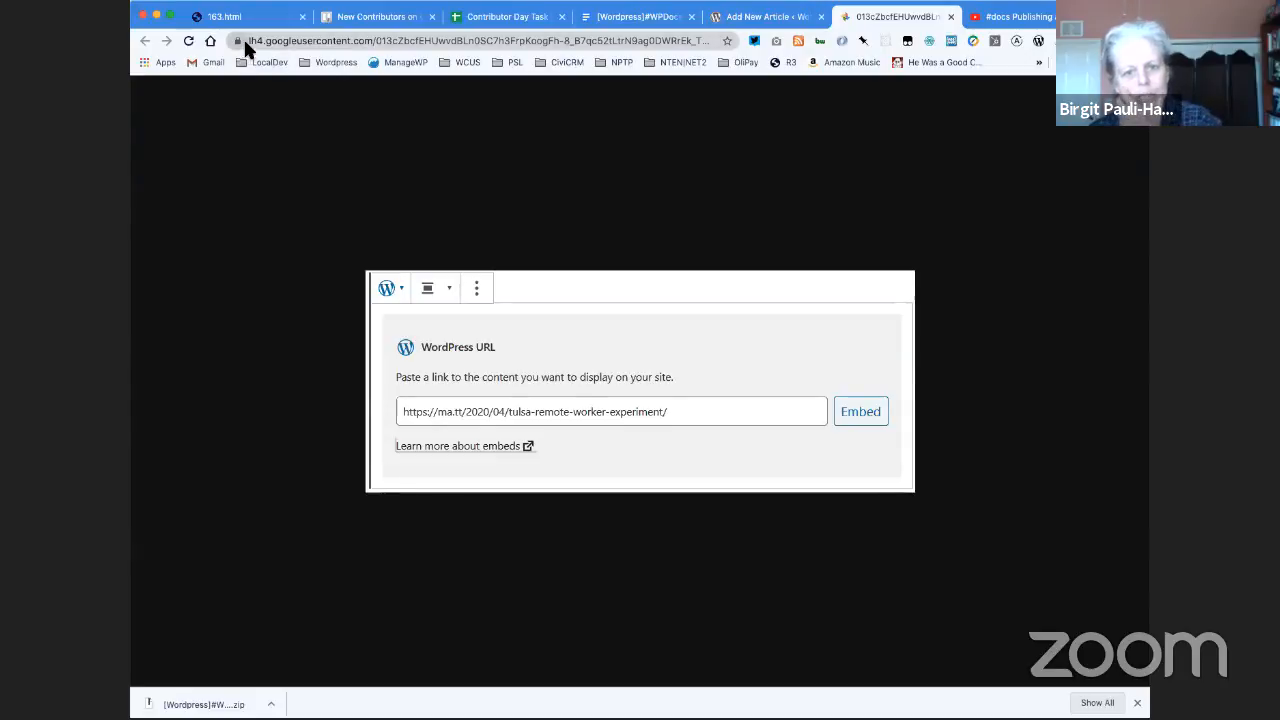
click(378, 42)
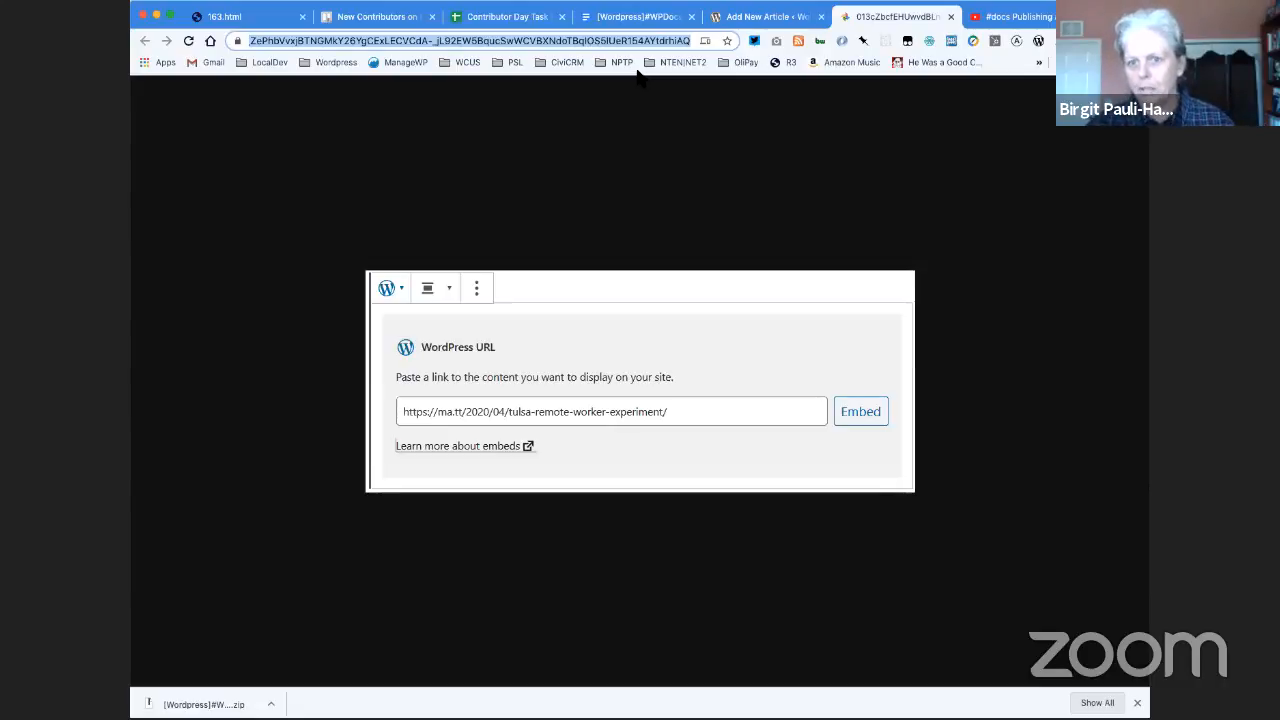
click(752, 18)
click(821, 368)
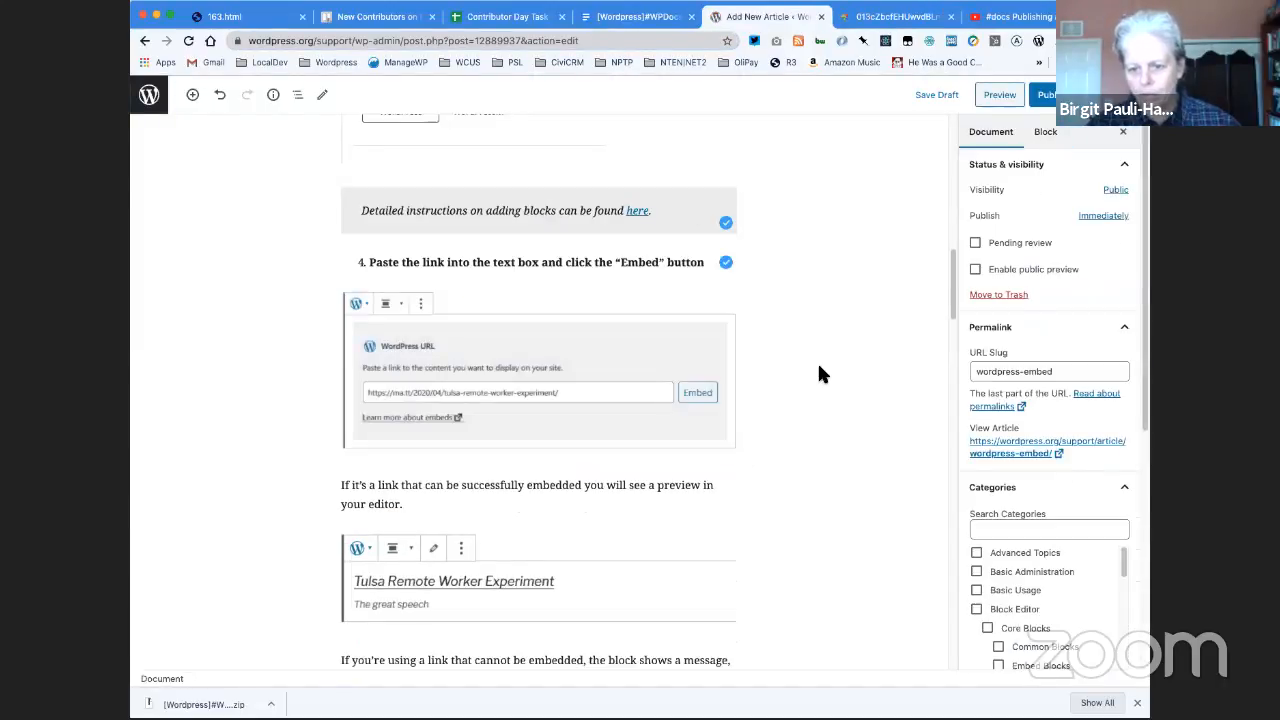
click(403, 365)
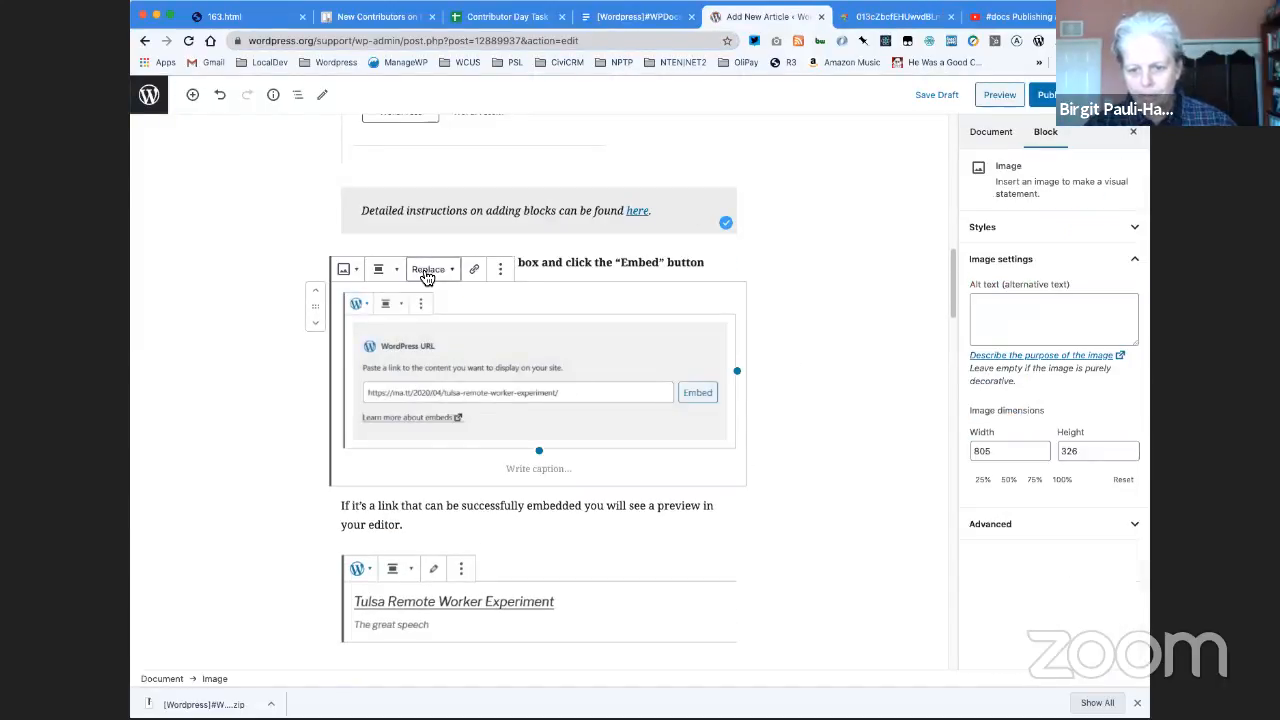
click(427, 271)
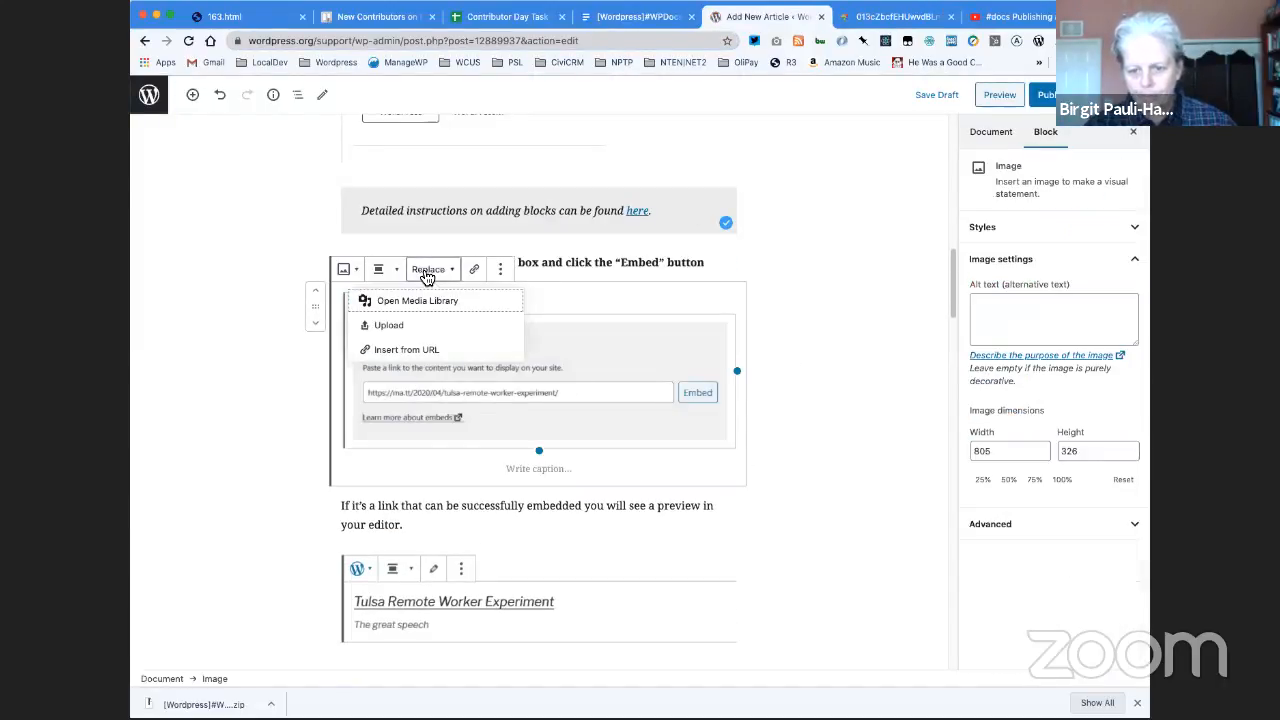
click(417, 328)
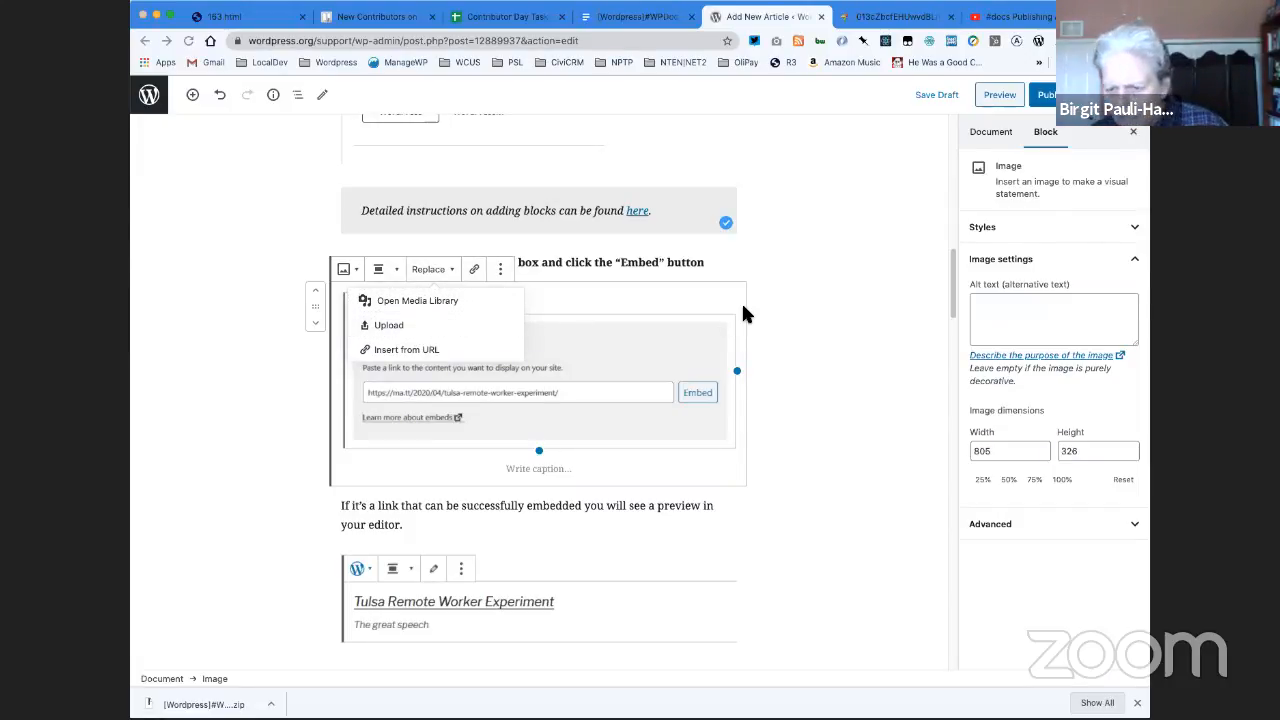
click(853, 452)
click(839, 373)
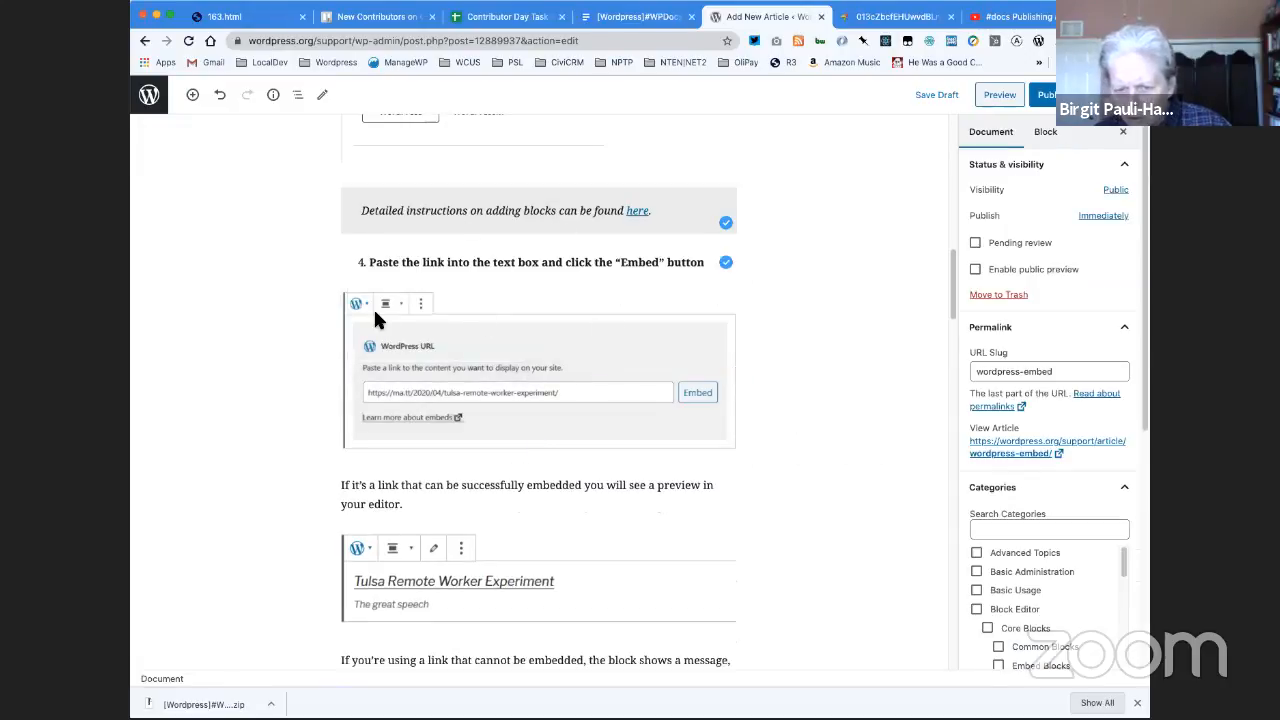
- Save the WordPress URL screenshot under item 4 as a local file and replace the pasted image with the uploaded copy
click(373, 307)
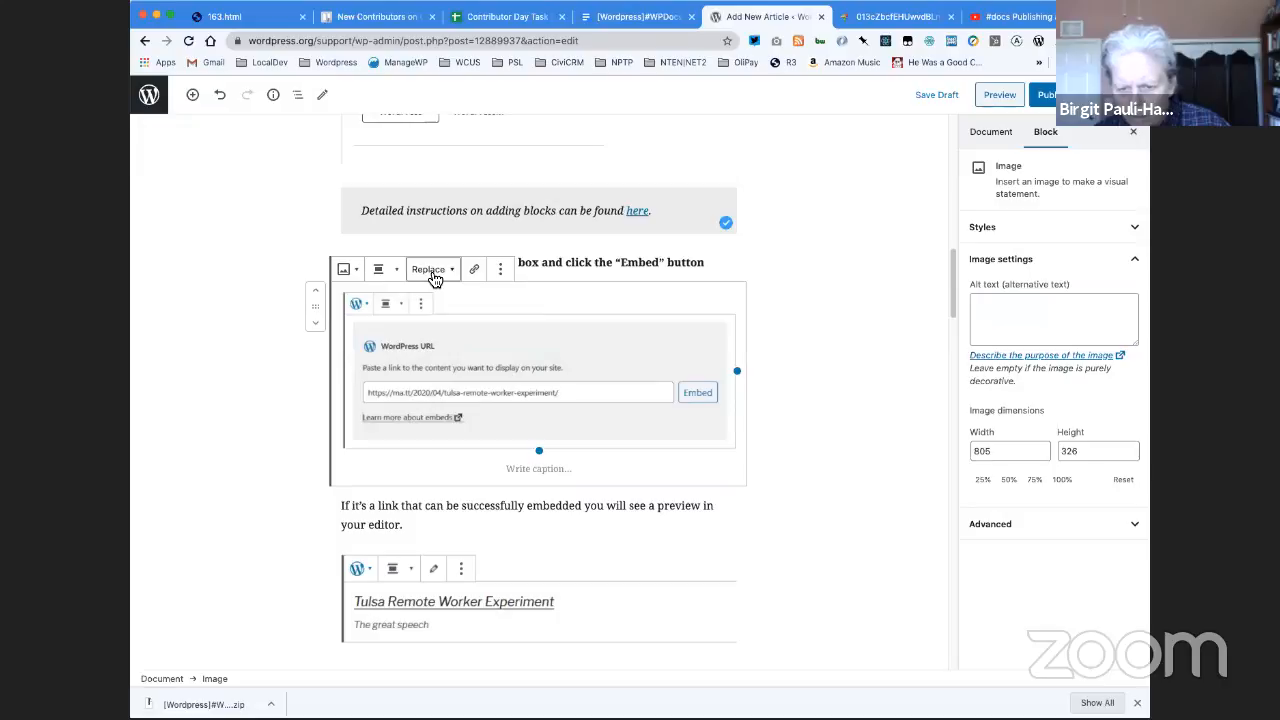
right_click(430, 335)
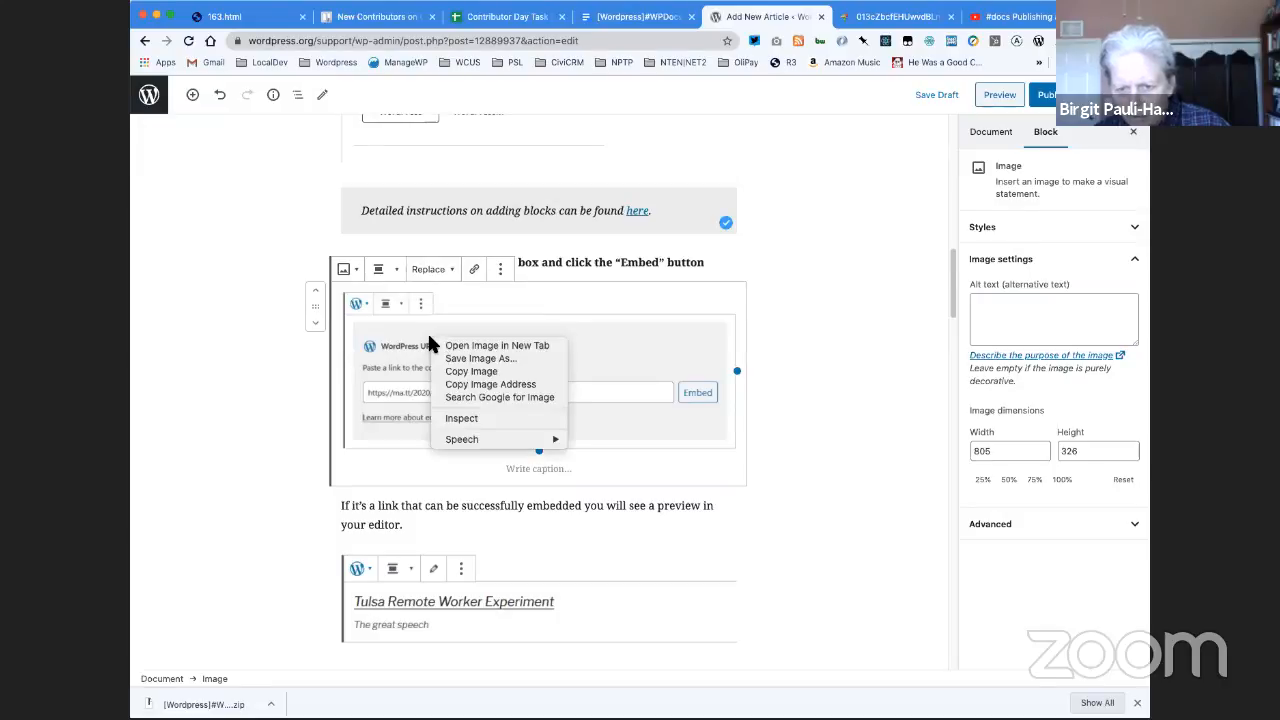
click(474, 370)
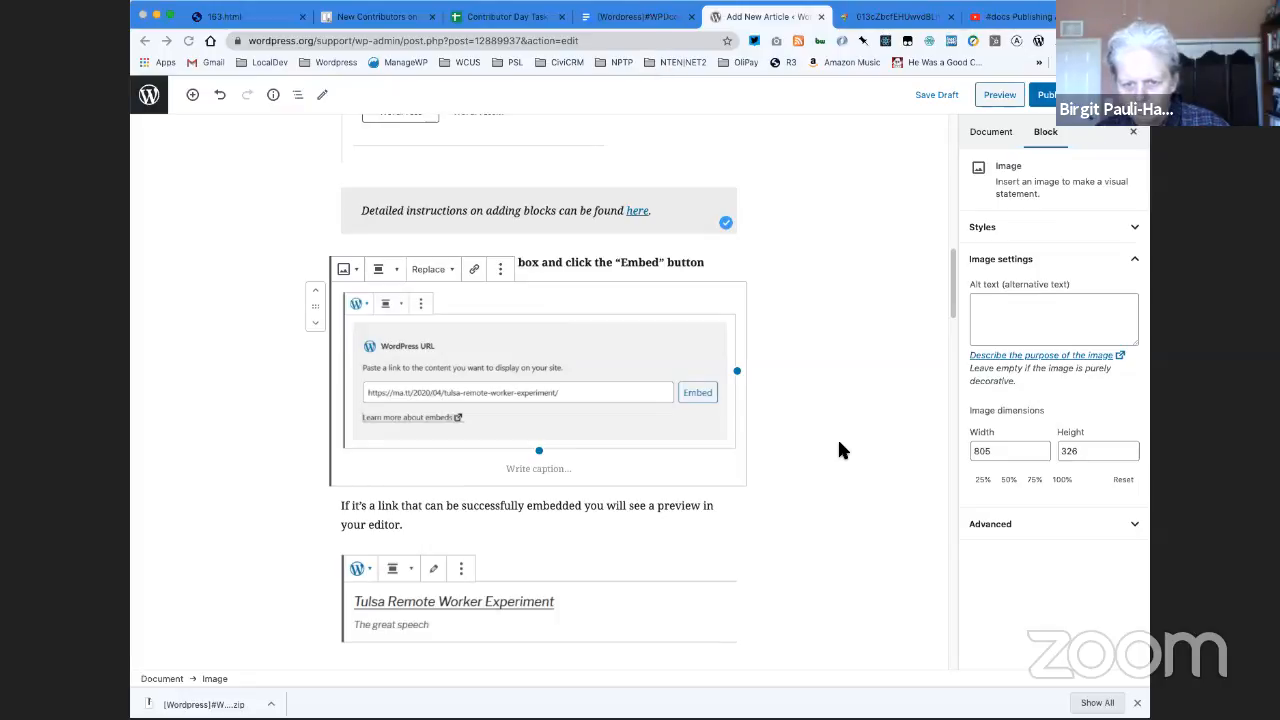
click(797, 263)
click(463, 306)
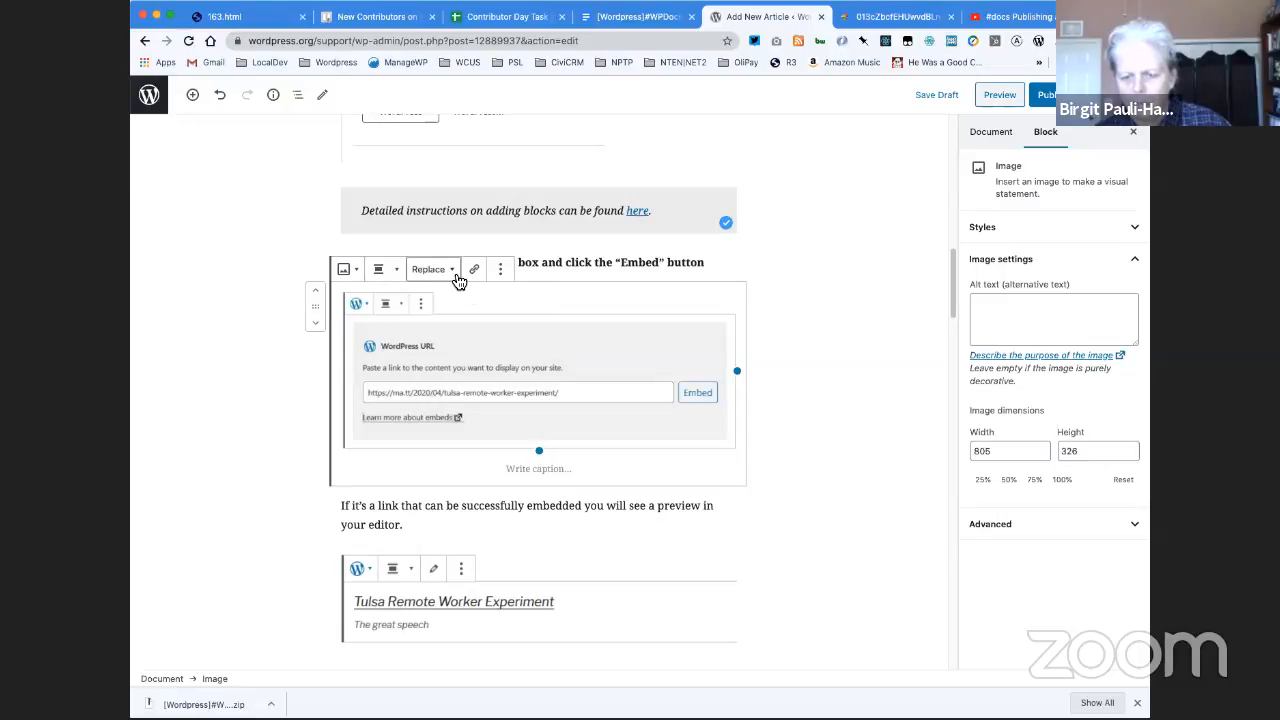
right_click(470, 345)
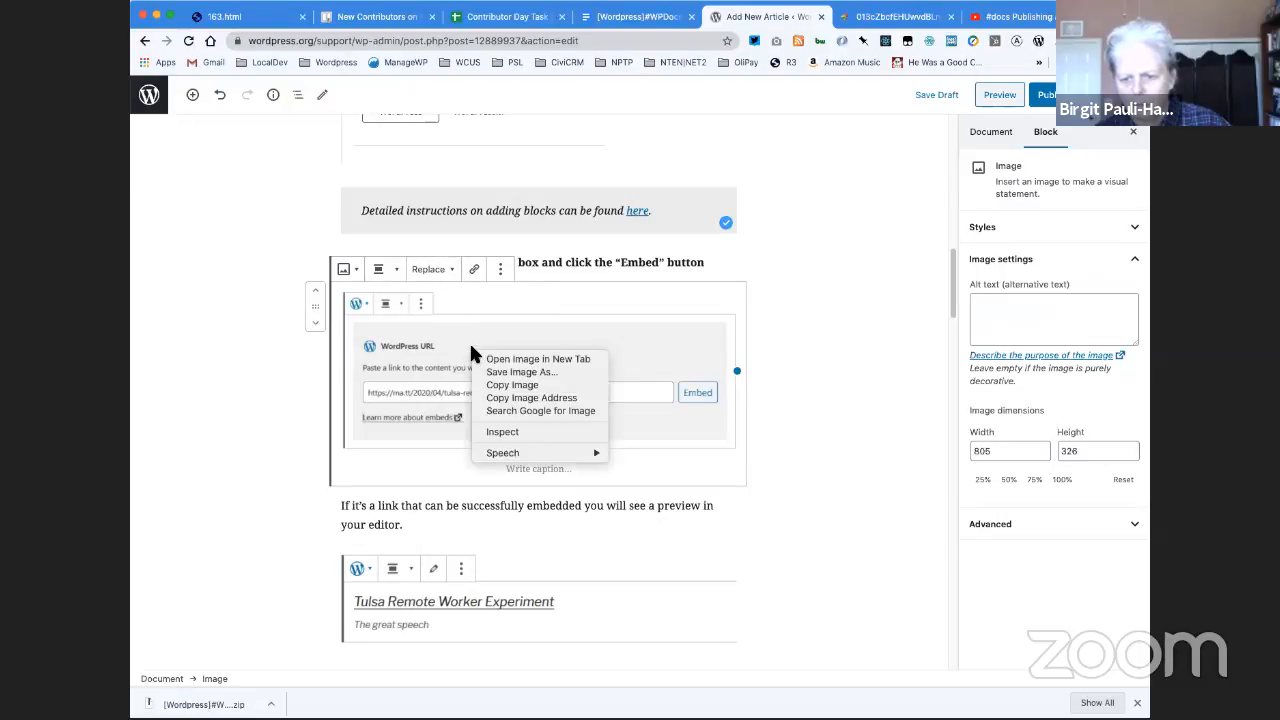
click(488, 385)
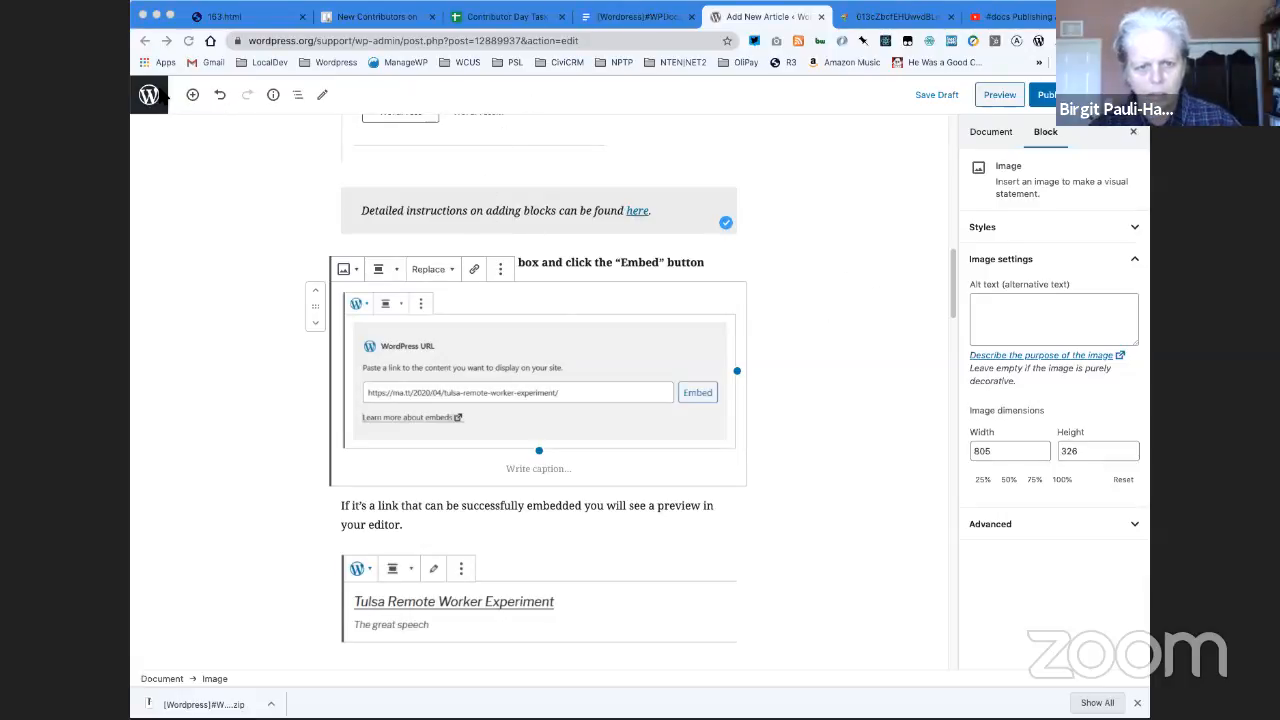
click(429, 269)
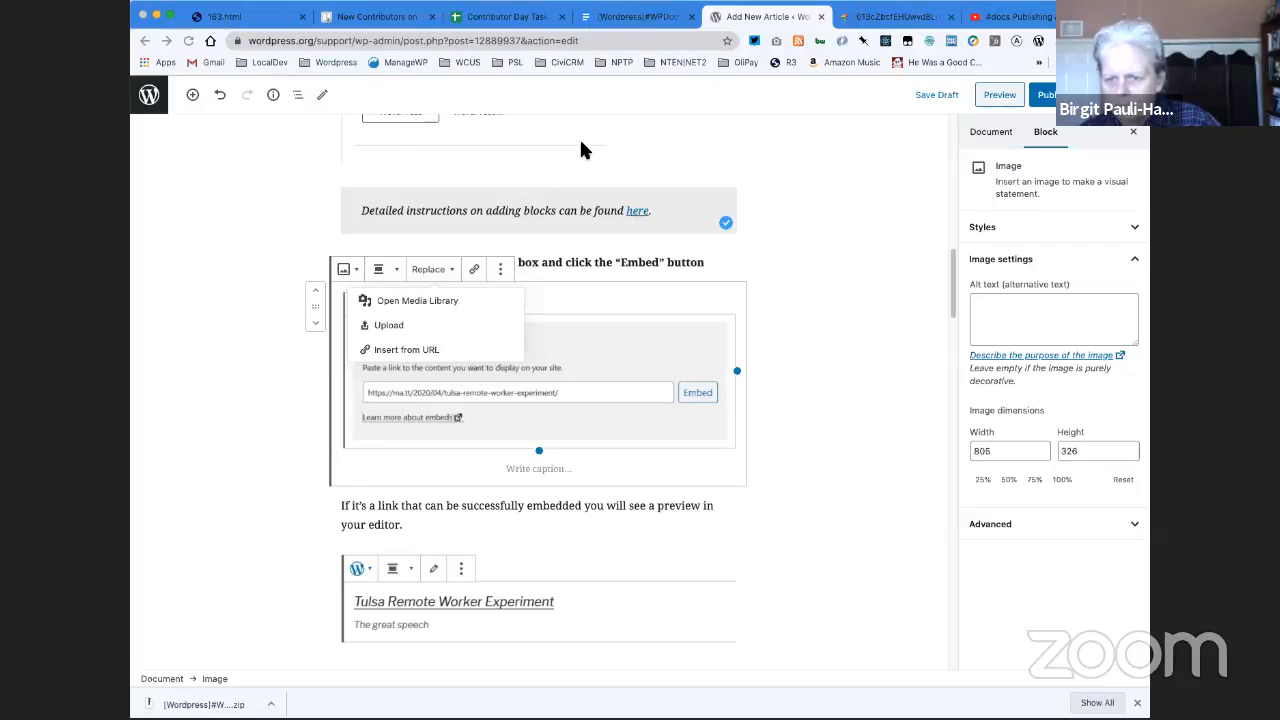
click(985, 460)
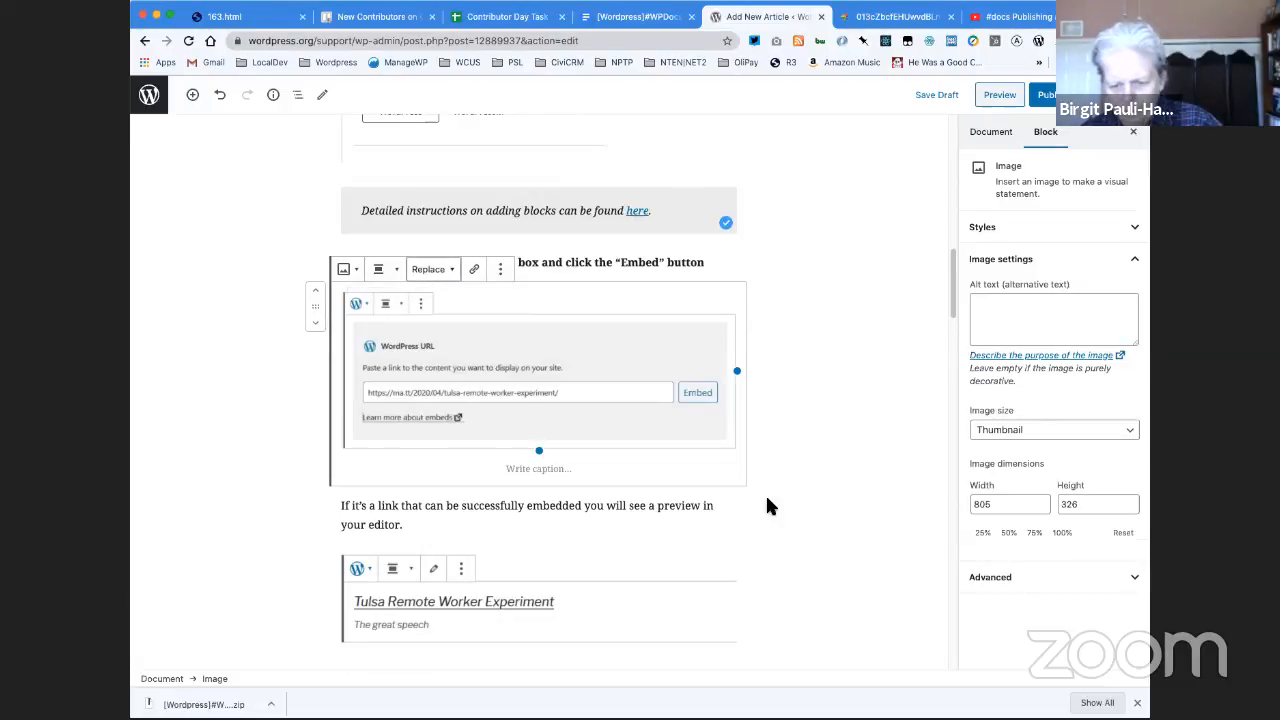
- Open the "Tulsa Remote Worker Experiment" preview screenshot in a new browser tab, inspect its image address, and return to the article editor
scroll(765, 500, down, 3)
click(501, 352)
right_click(503, 351)
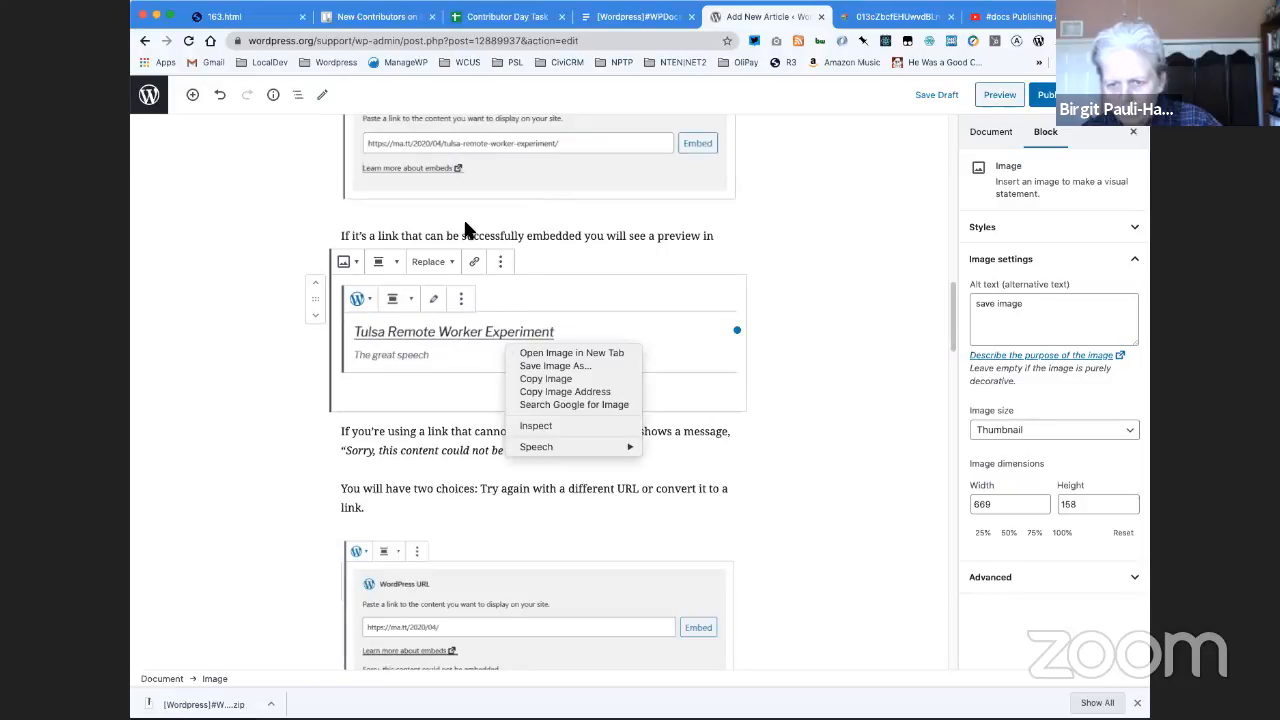
click(437, 266)
click(437, 265)
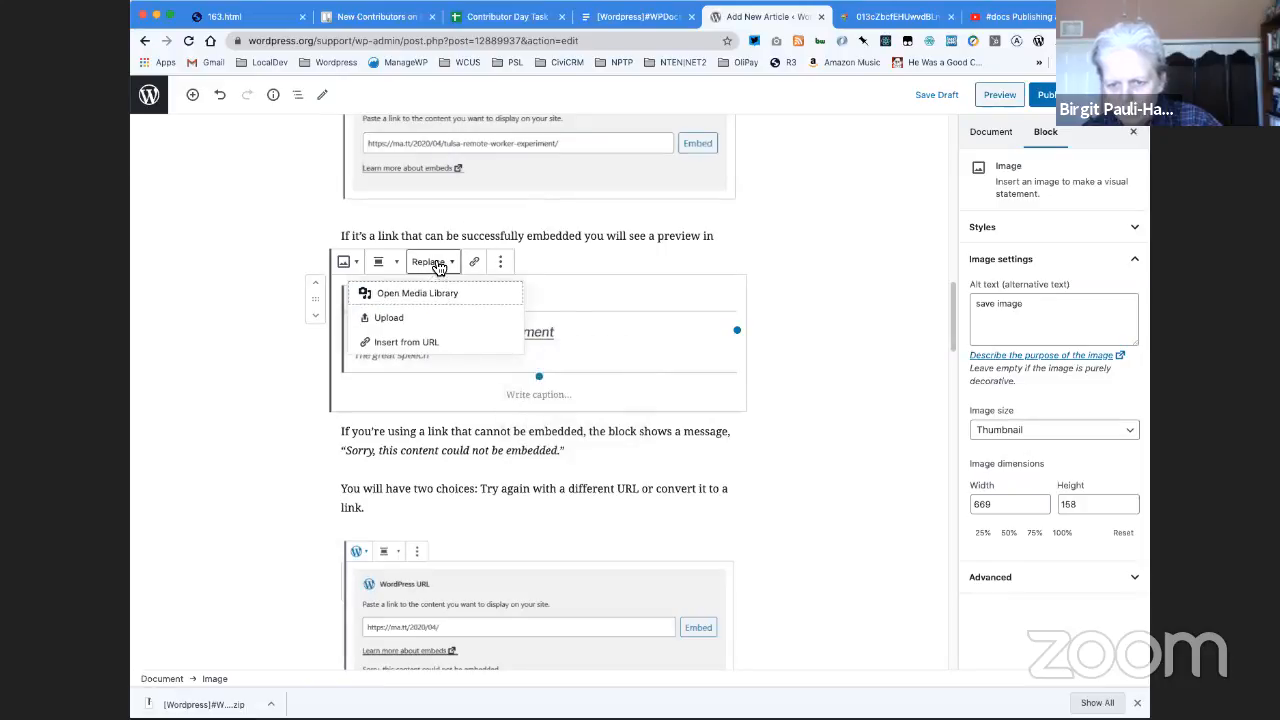
click(437, 265)
right_click(556, 357)
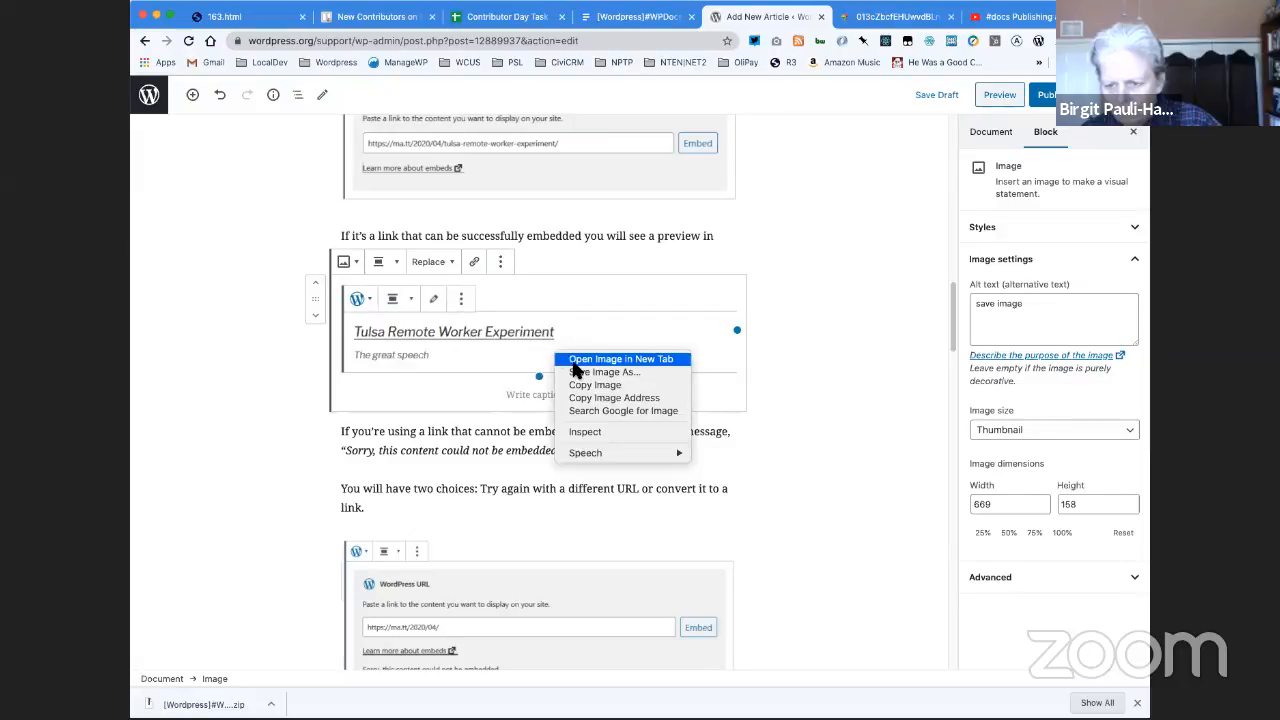
click(580, 359)
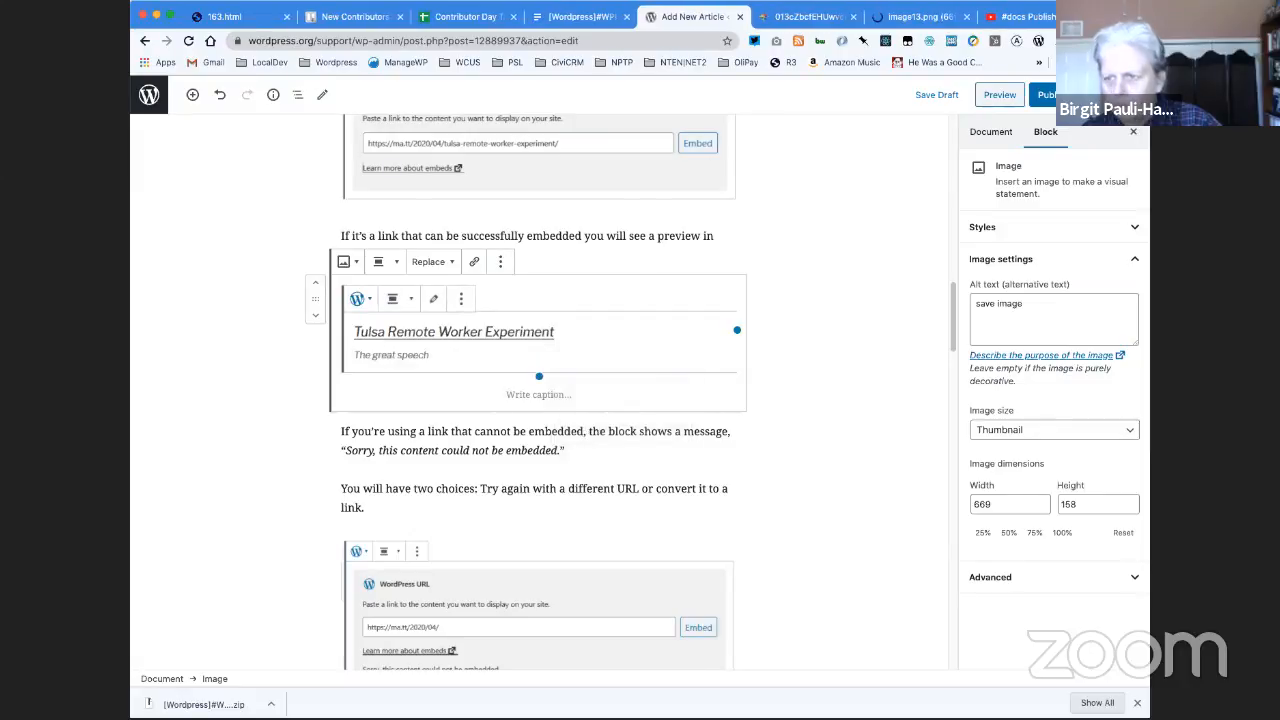
click(926, 18)
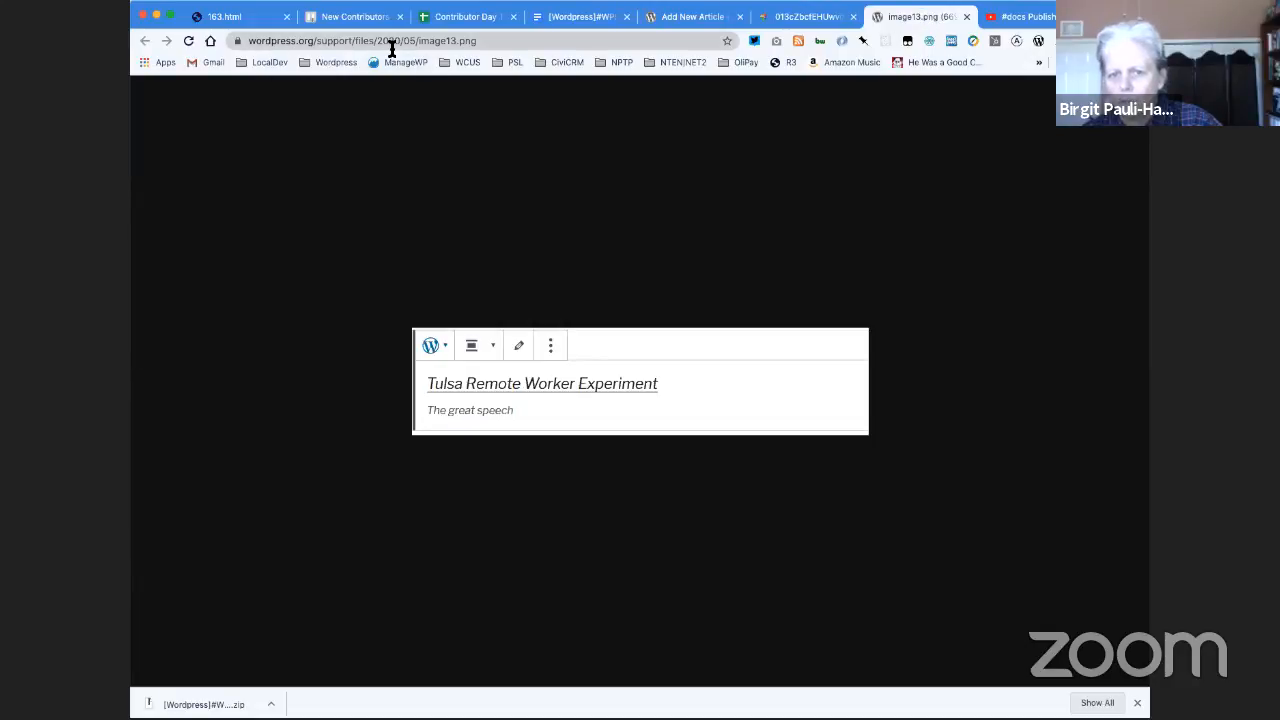
click(668, 24)
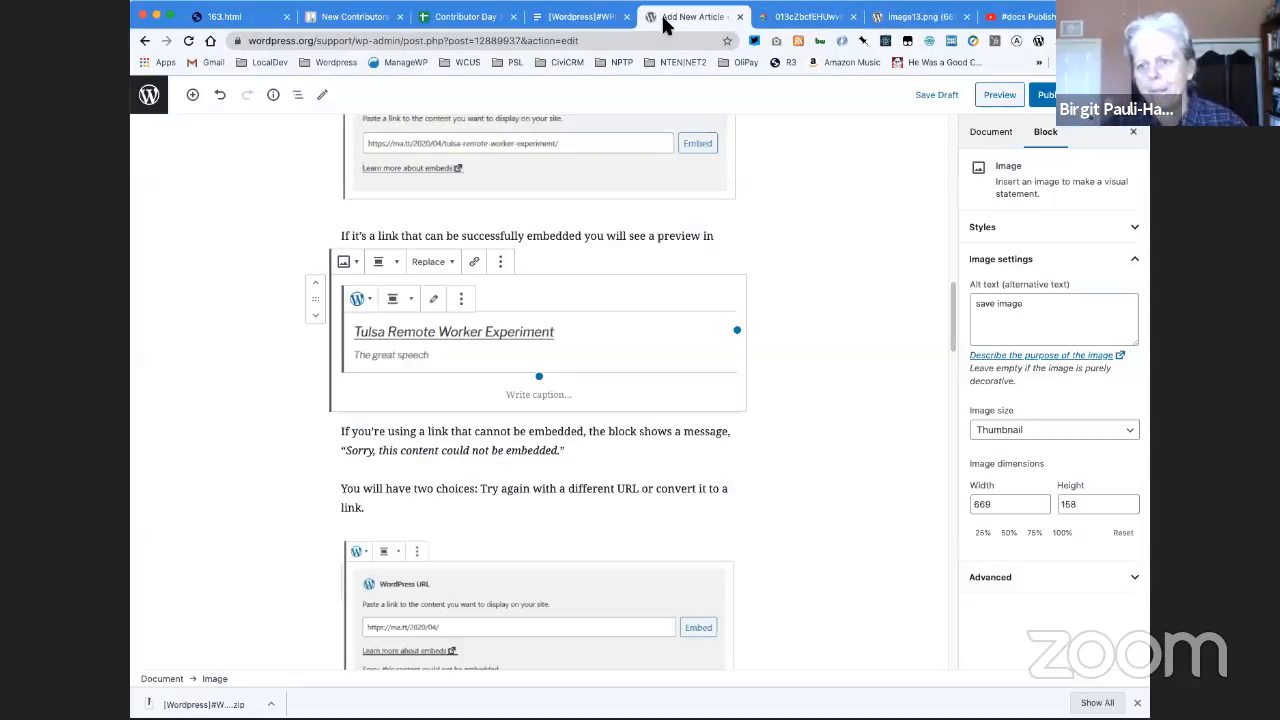
- Convert the gallery below the paragraph about transforming a WordPress embed to a Group into separate image blocks
scroll(504, 513, down, 5)
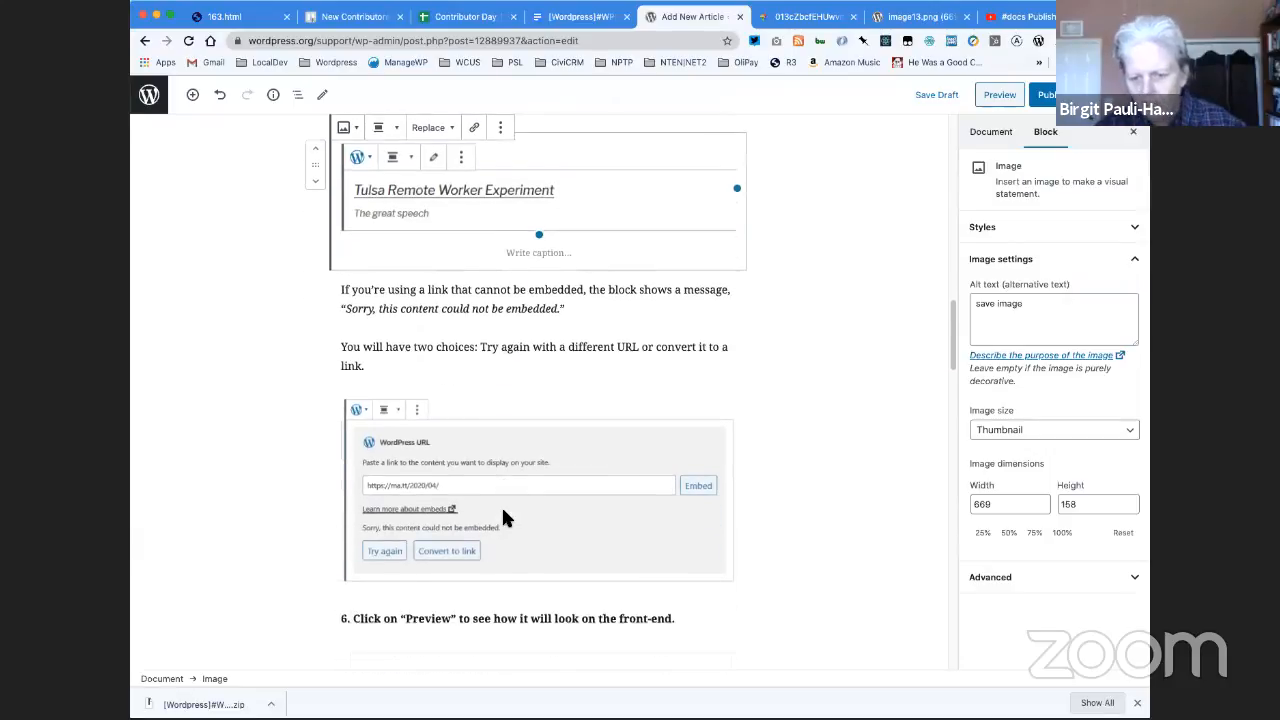
scroll(504, 513, down, 3)
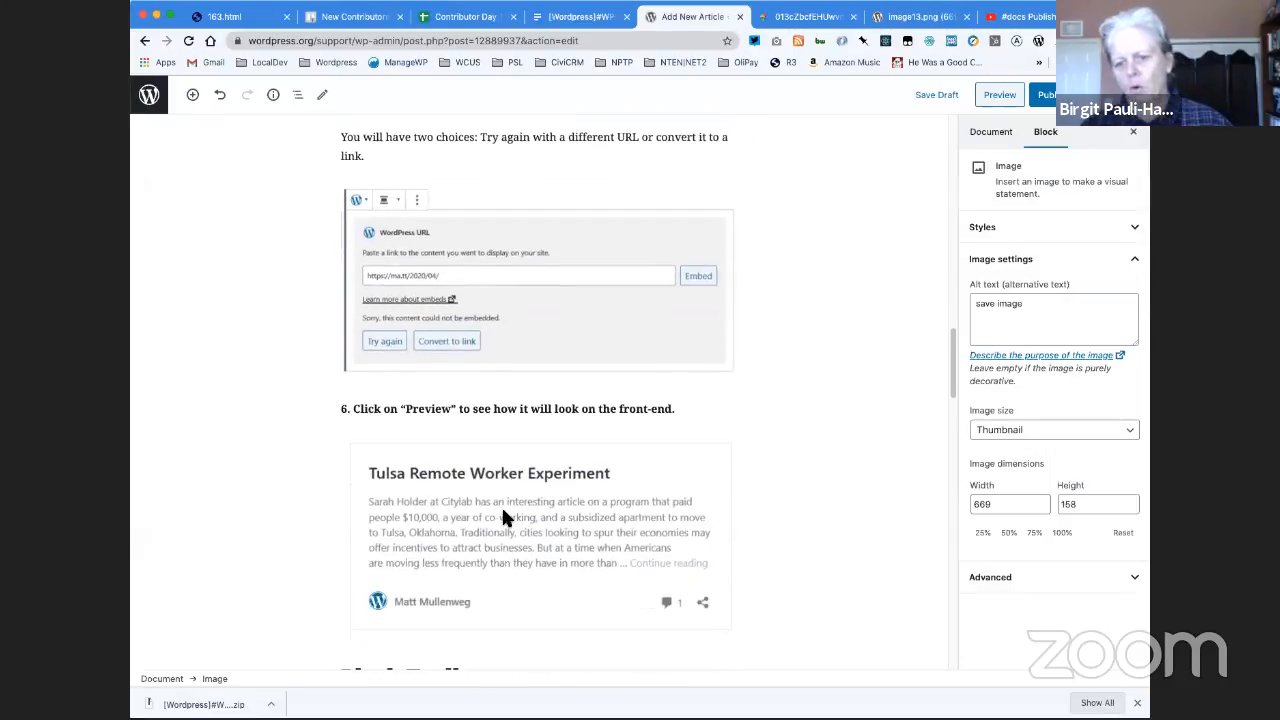
scroll(488, 548, down, 7)
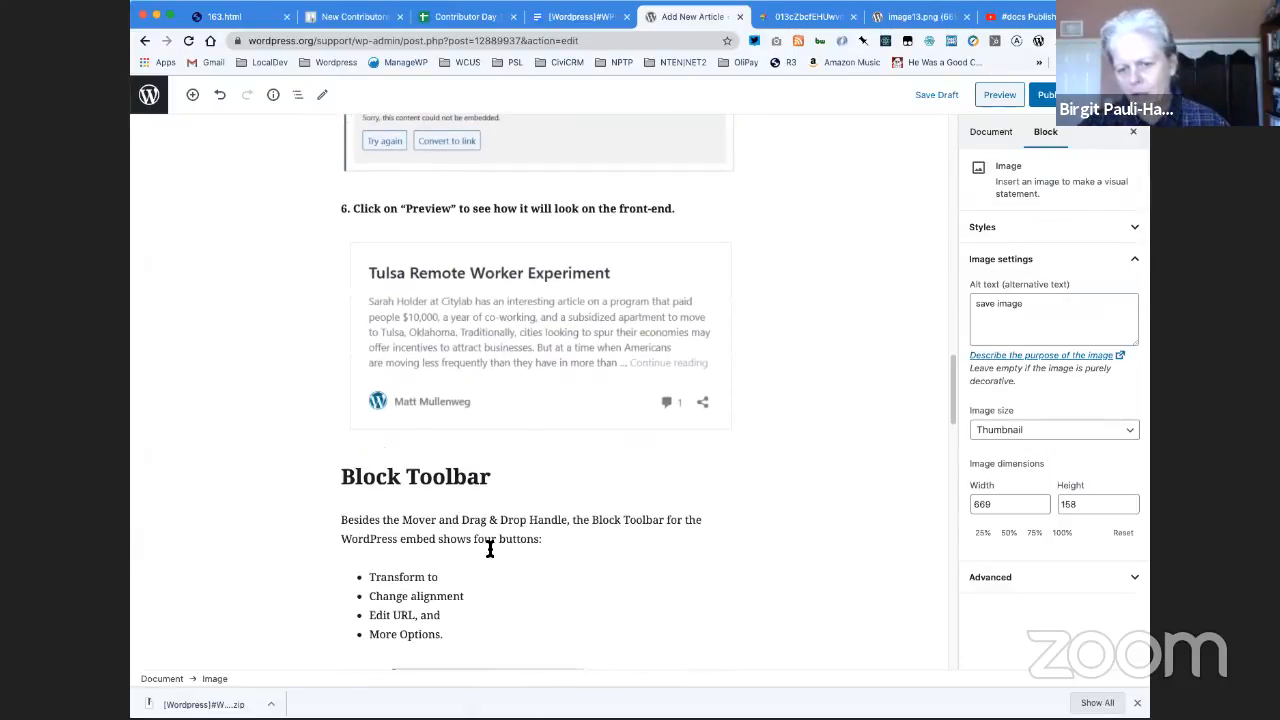
scroll(488, 548, down, 6)
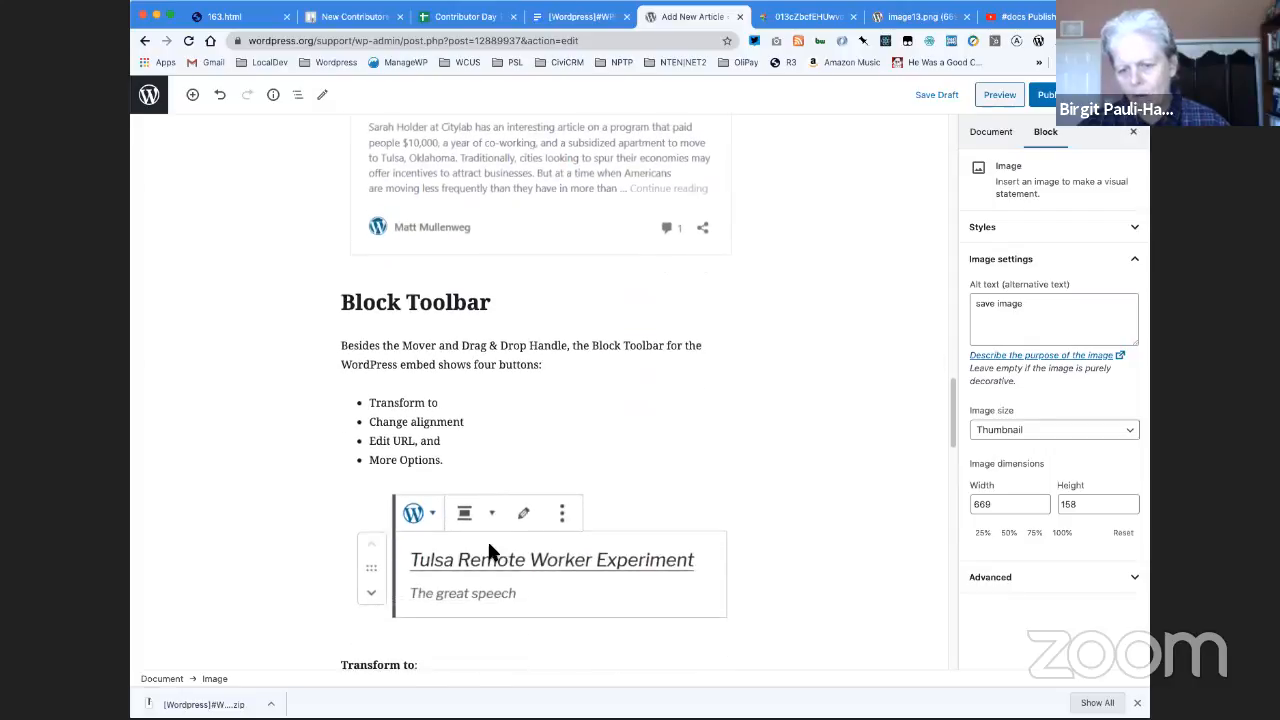
scroll(488, 550, down, 8)
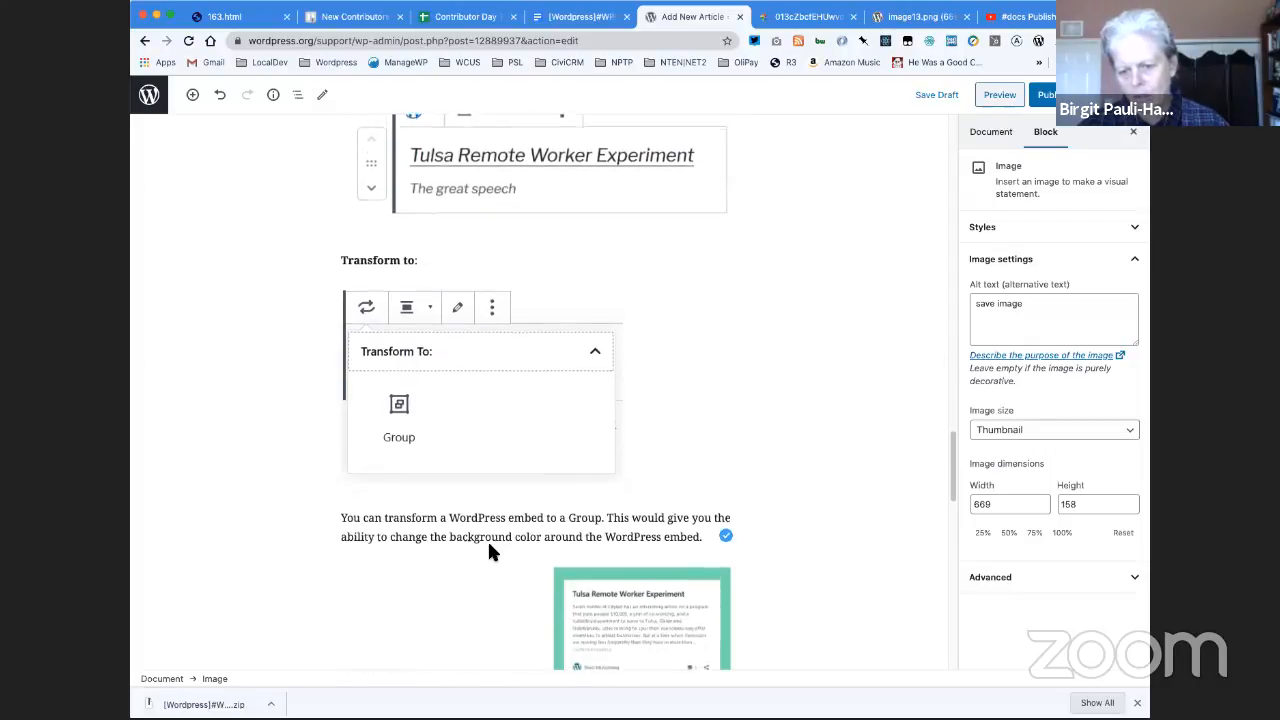
scroll(490, 550, down, 2)
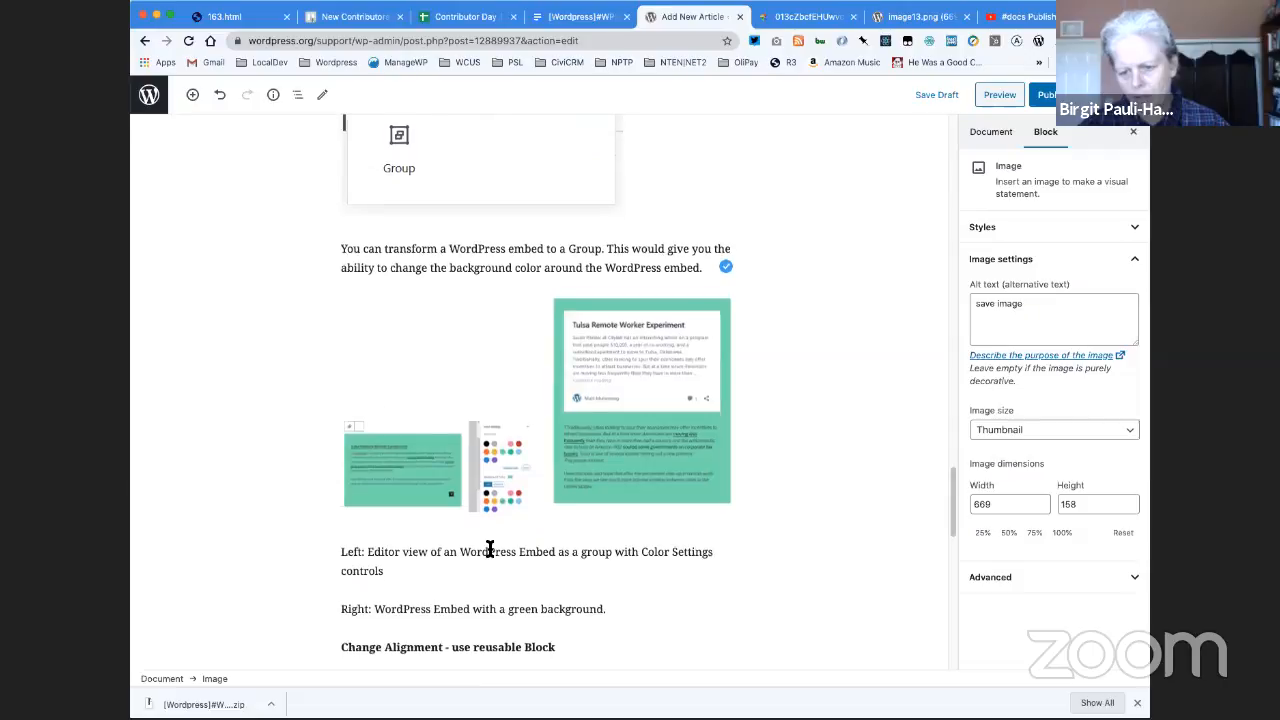
scroll(490, 549, down, 1)
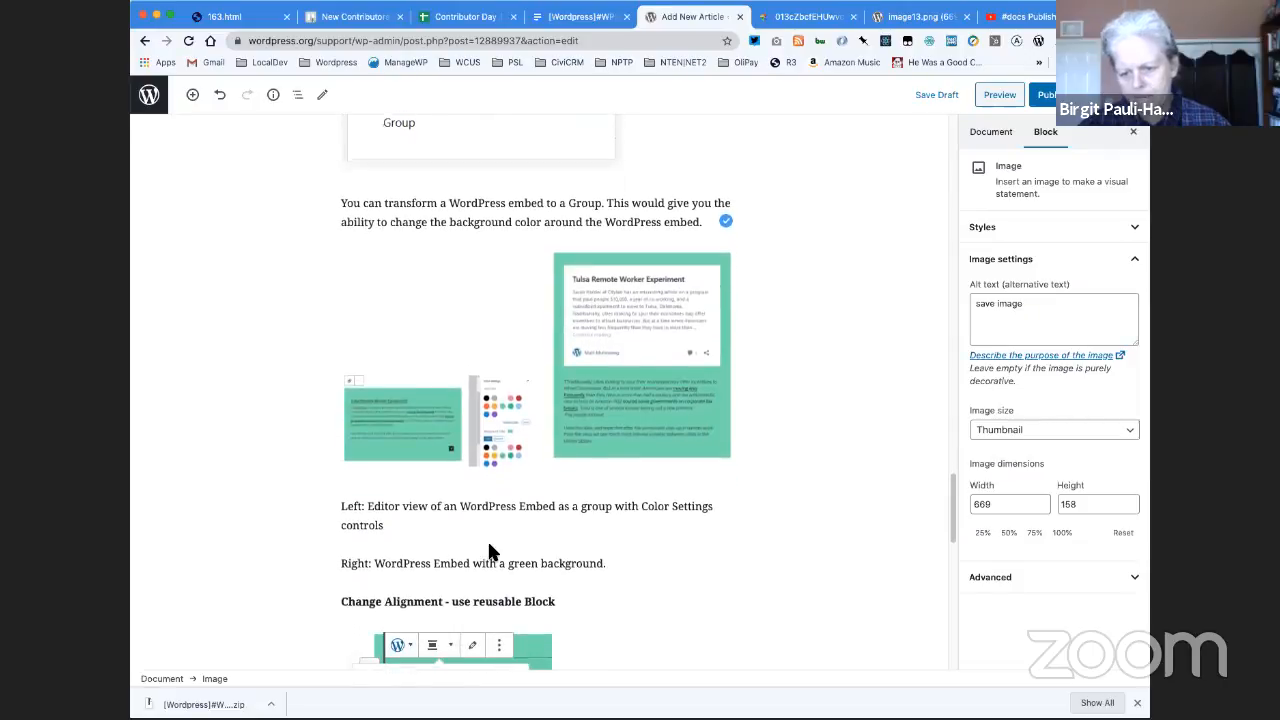
click(512, 424)
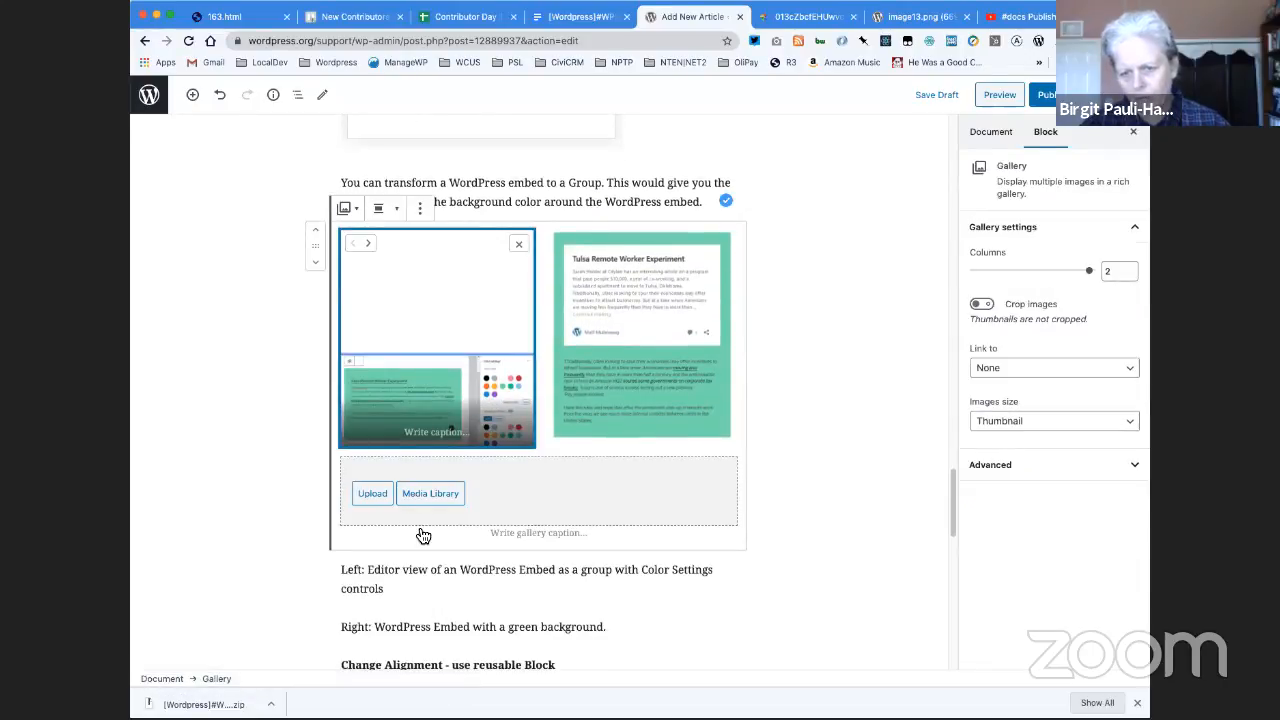
click(344, 208)
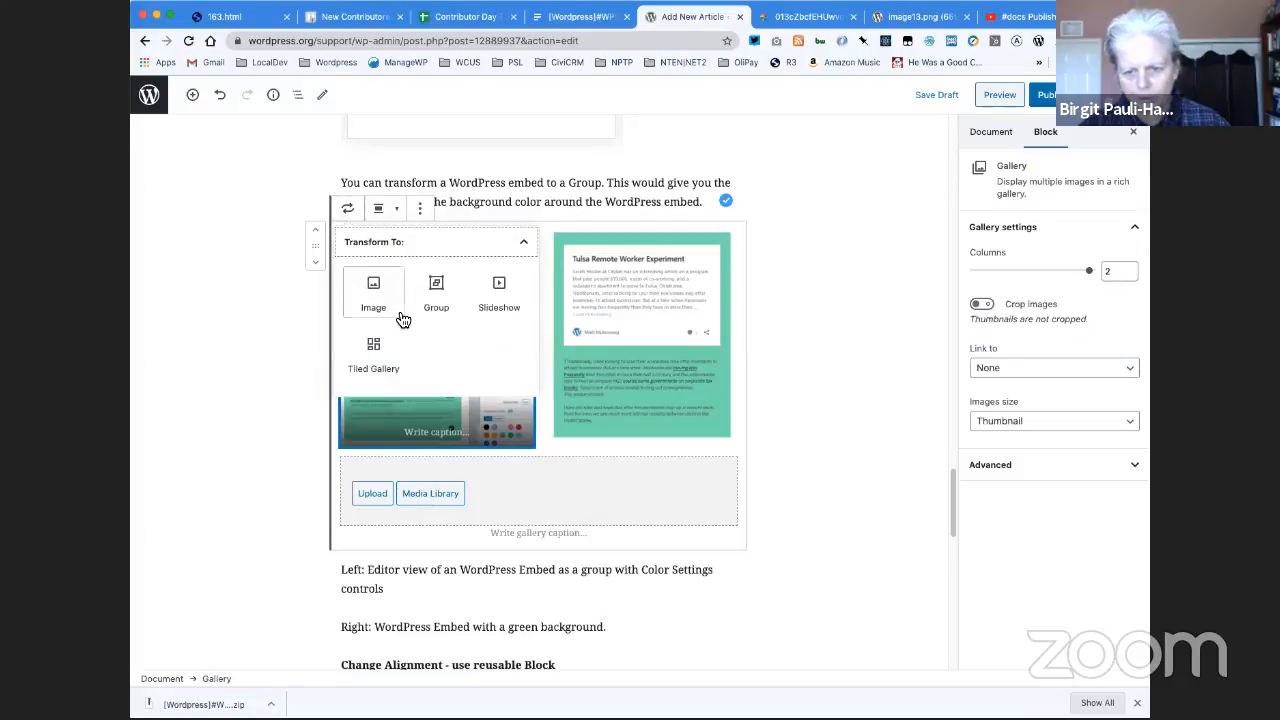
click(371, 277)
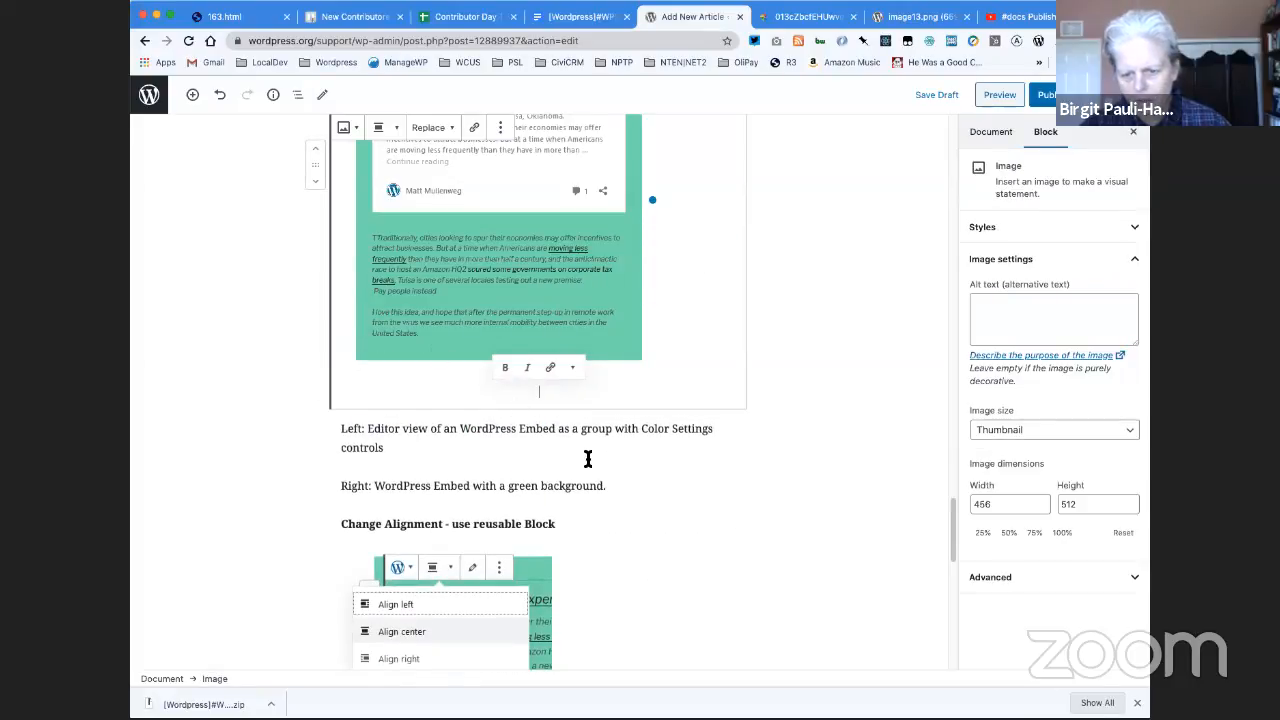
- Remove "Left:" from the paragraph about the editor view with Color Settings controls and move the paragraph directly beneath the first image
scroll(590, 465, up, 5)
scroll(423, 568, down, 7)
click(331, 310)
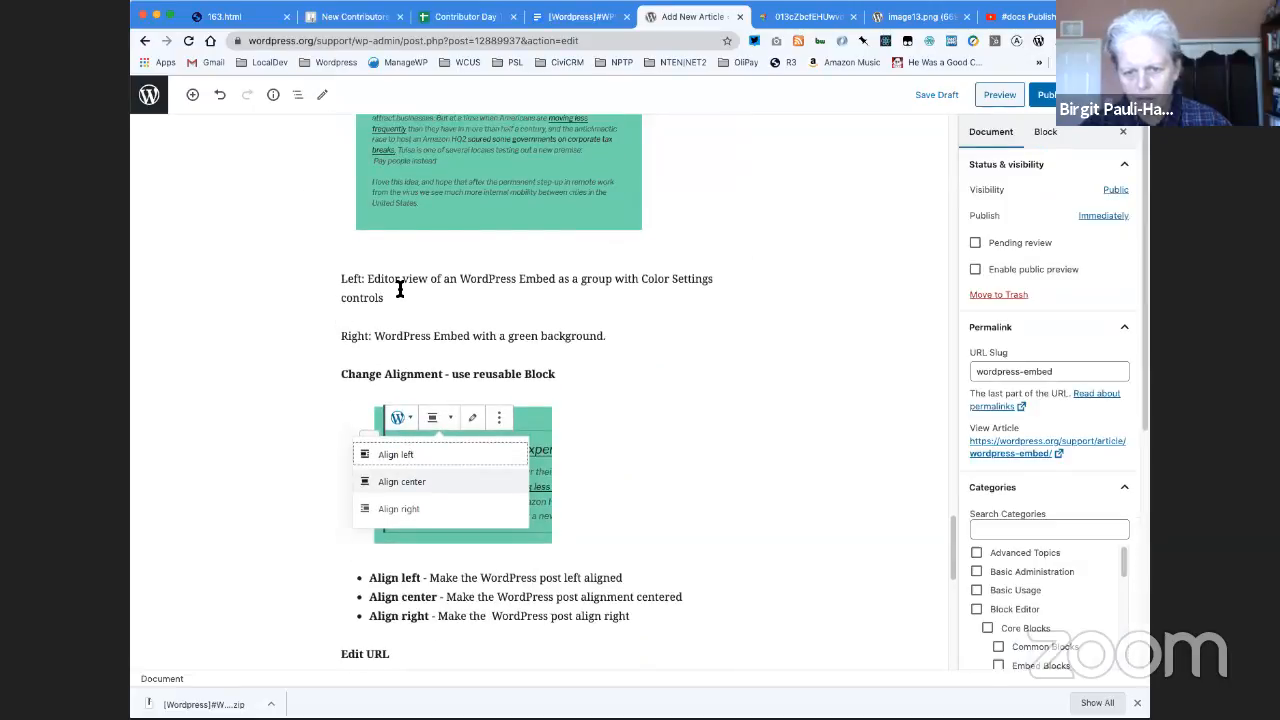
drag(367, 280, 336, 278)
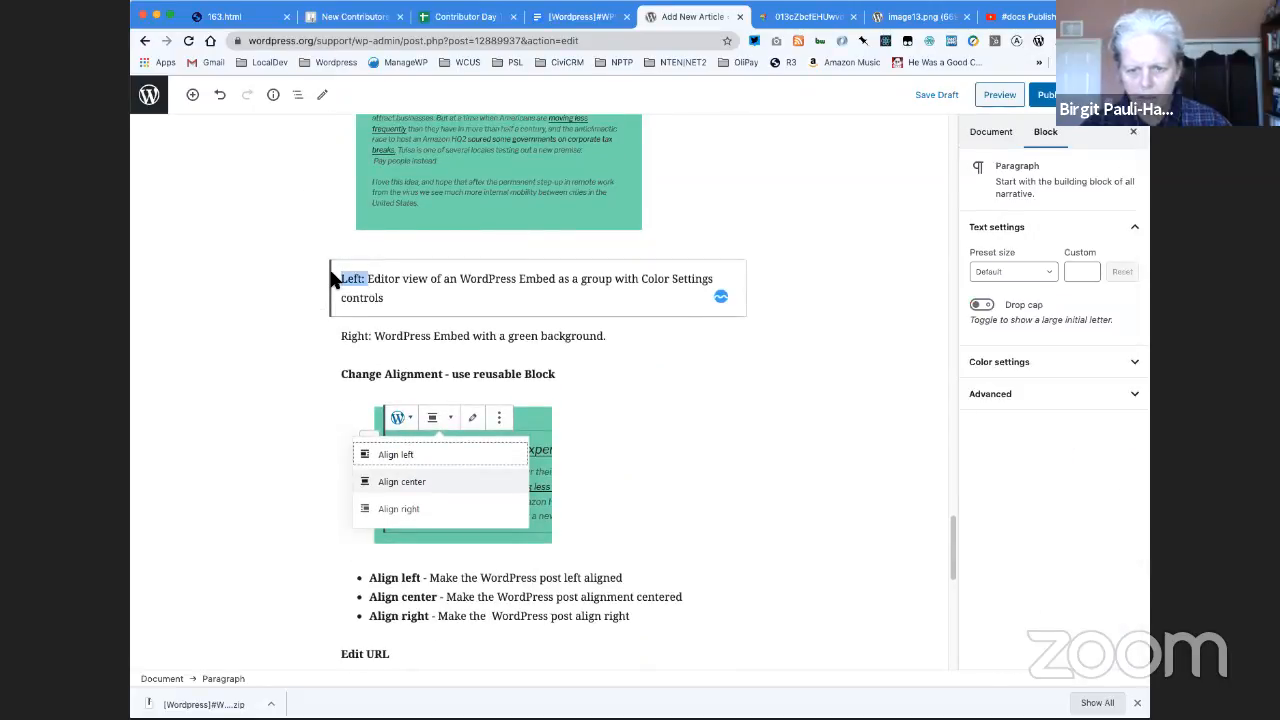
key(BackSpace)
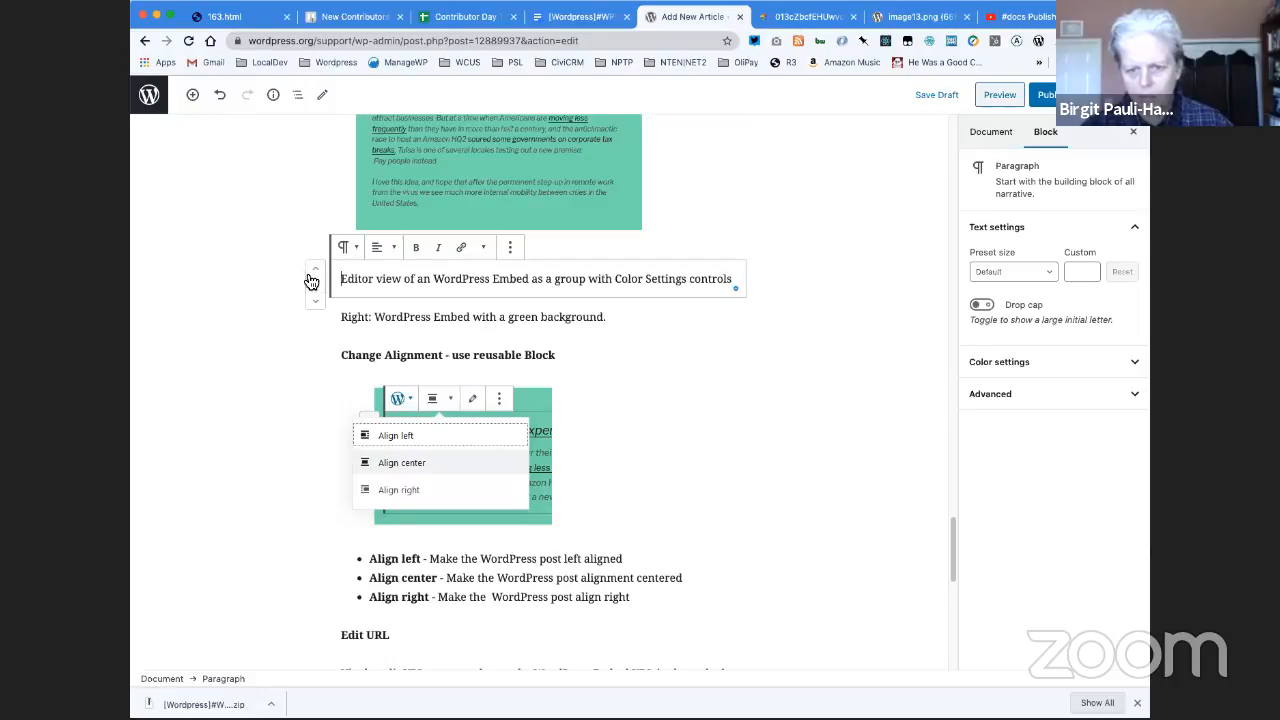
scroll(310, 265, up, 5)
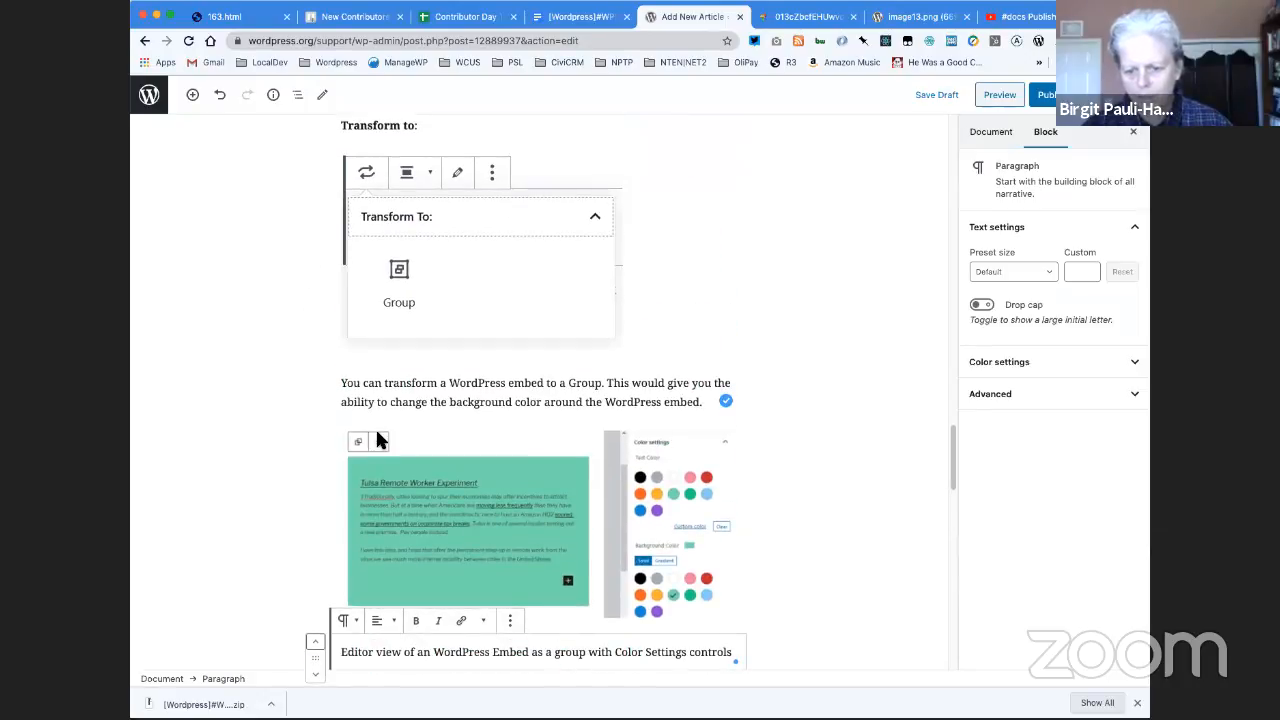
- Remove "Right:" from the "WordPress Embed with a green background." paragraph beneath the second image
scroll(377, 436, down, 5)
scroll(377, 438, down, 5)
double_click(367, 503)
key(BackSpace)
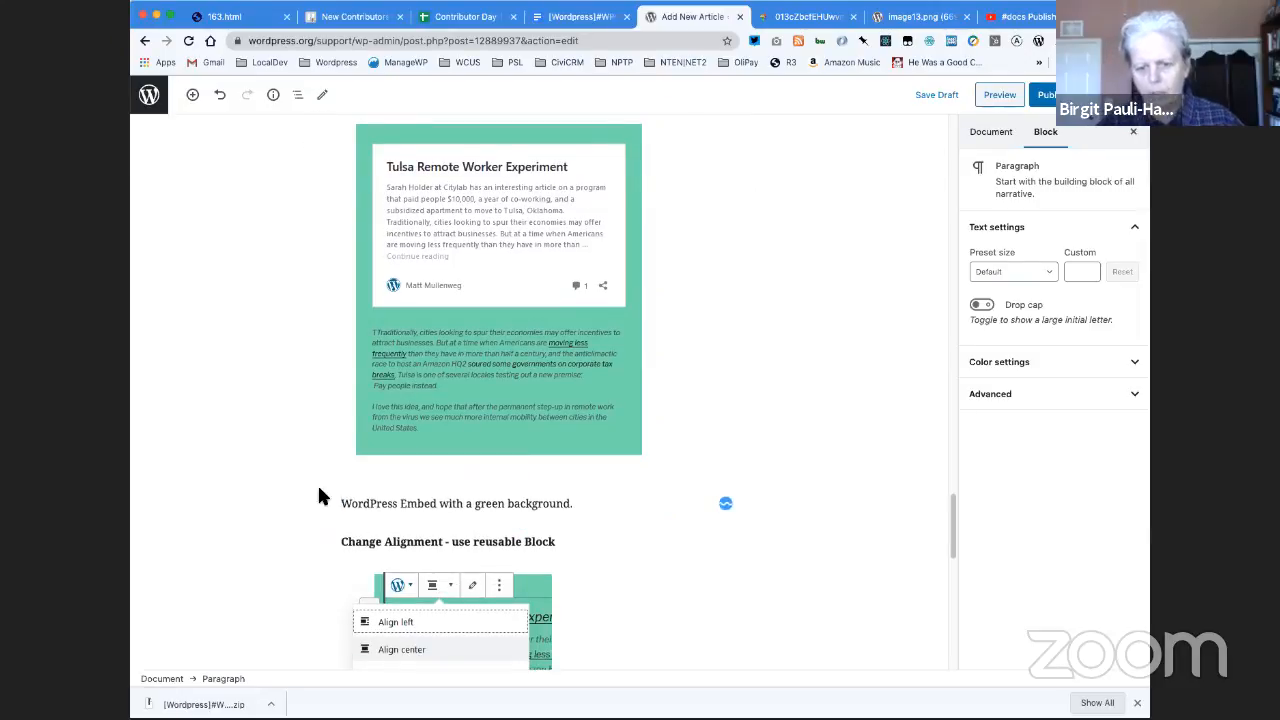
click(577, 581)
scroll(577, 583, down, 3)
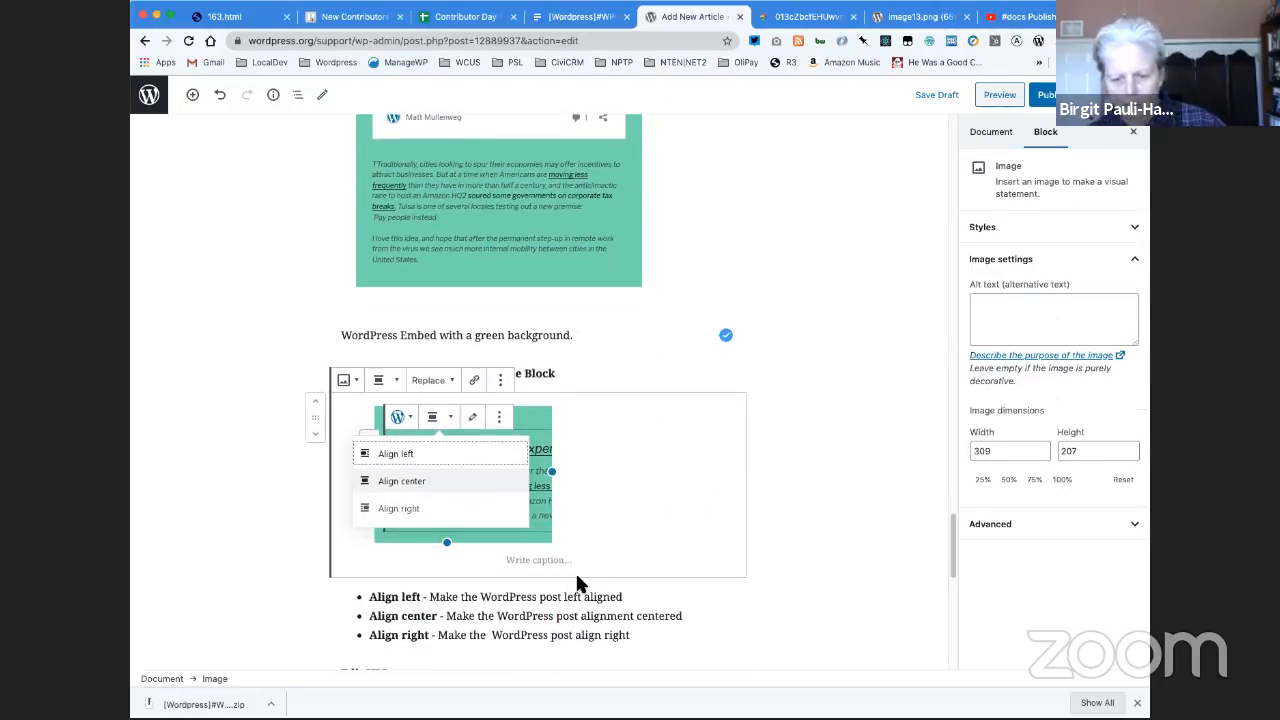
scroll(577, 583, down, 4)
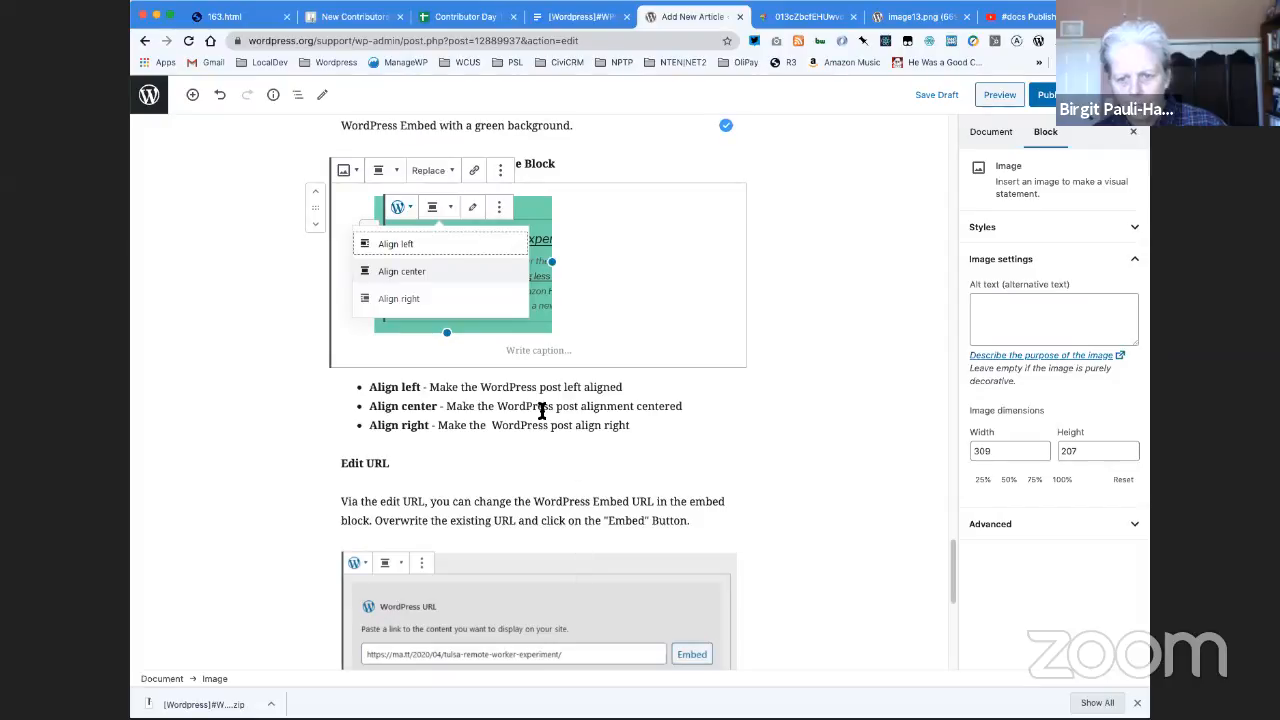
click(476, 388)
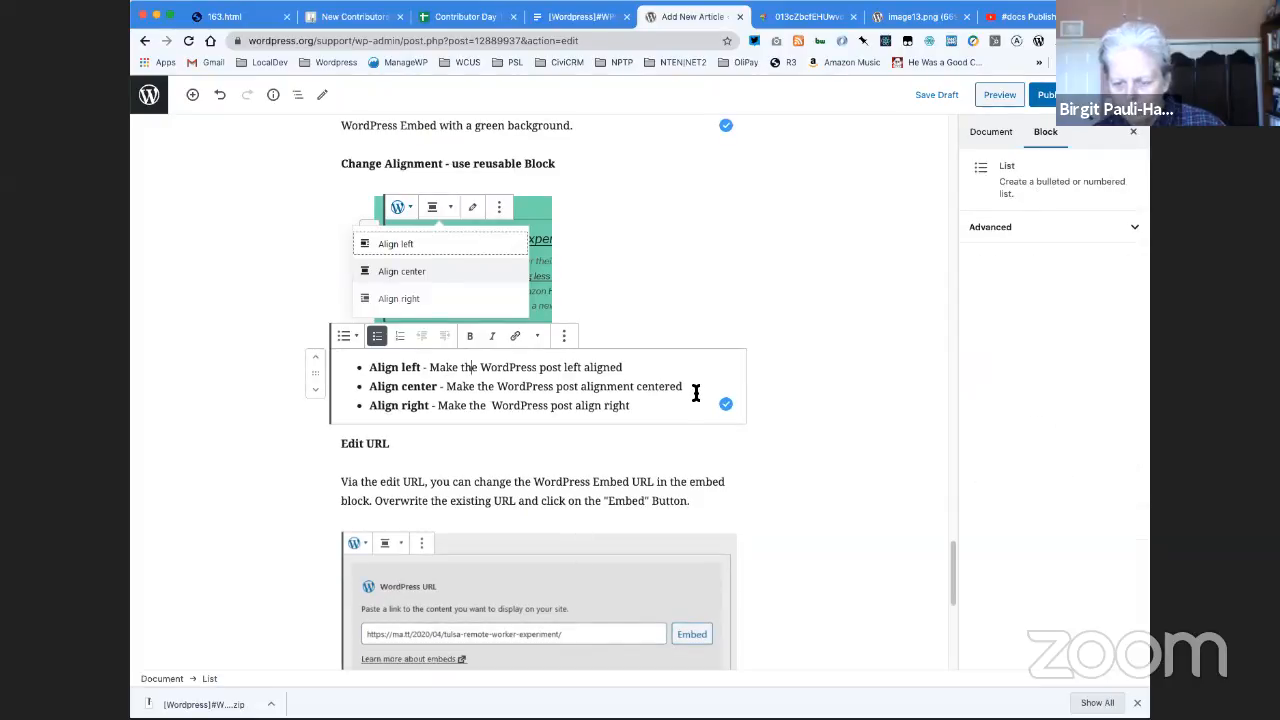
click(565, 340)
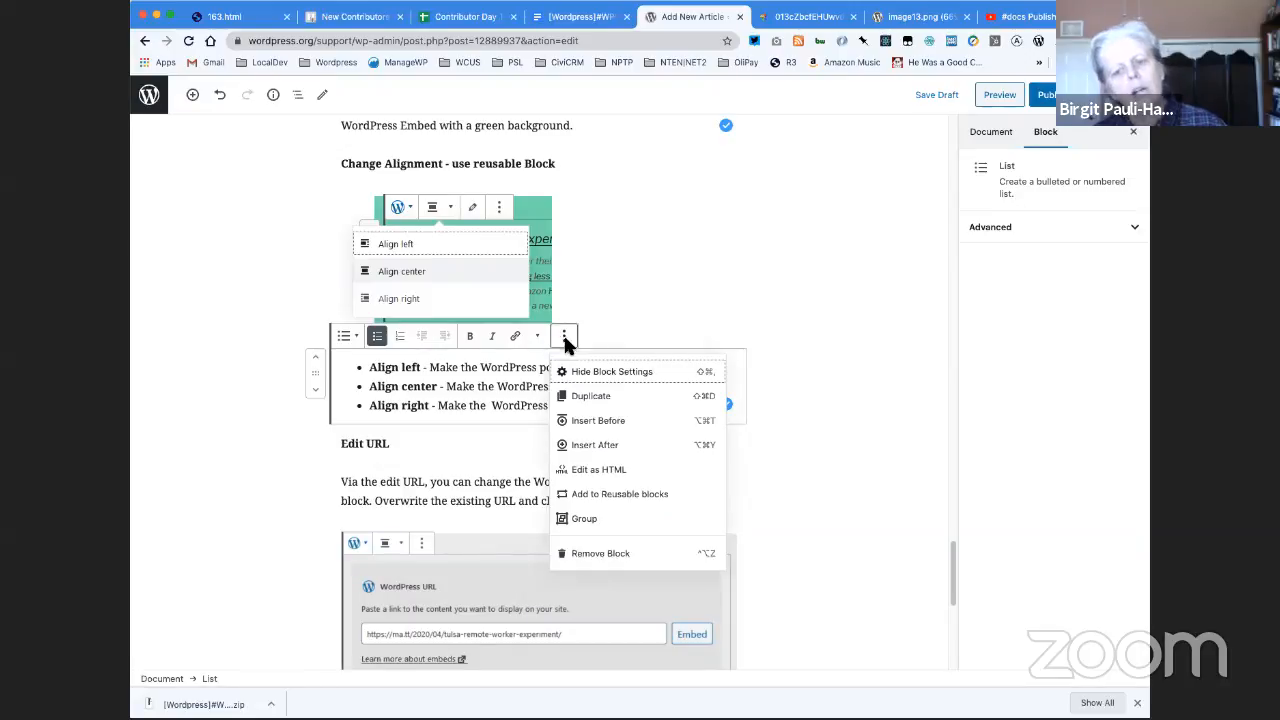
click(625, 313)
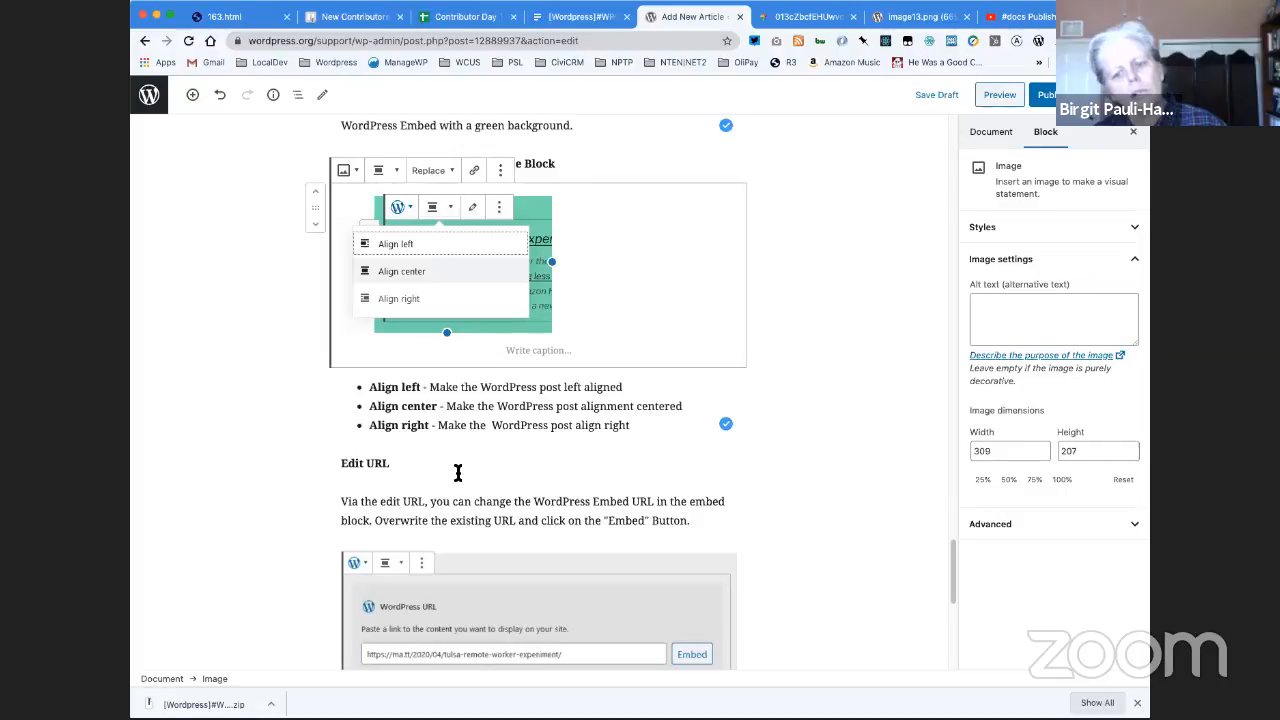
- Check the alignment options of a temporary WordPress embed block inserted below the alignment list, and remove the block
click(523, 444)
text(wordpre)
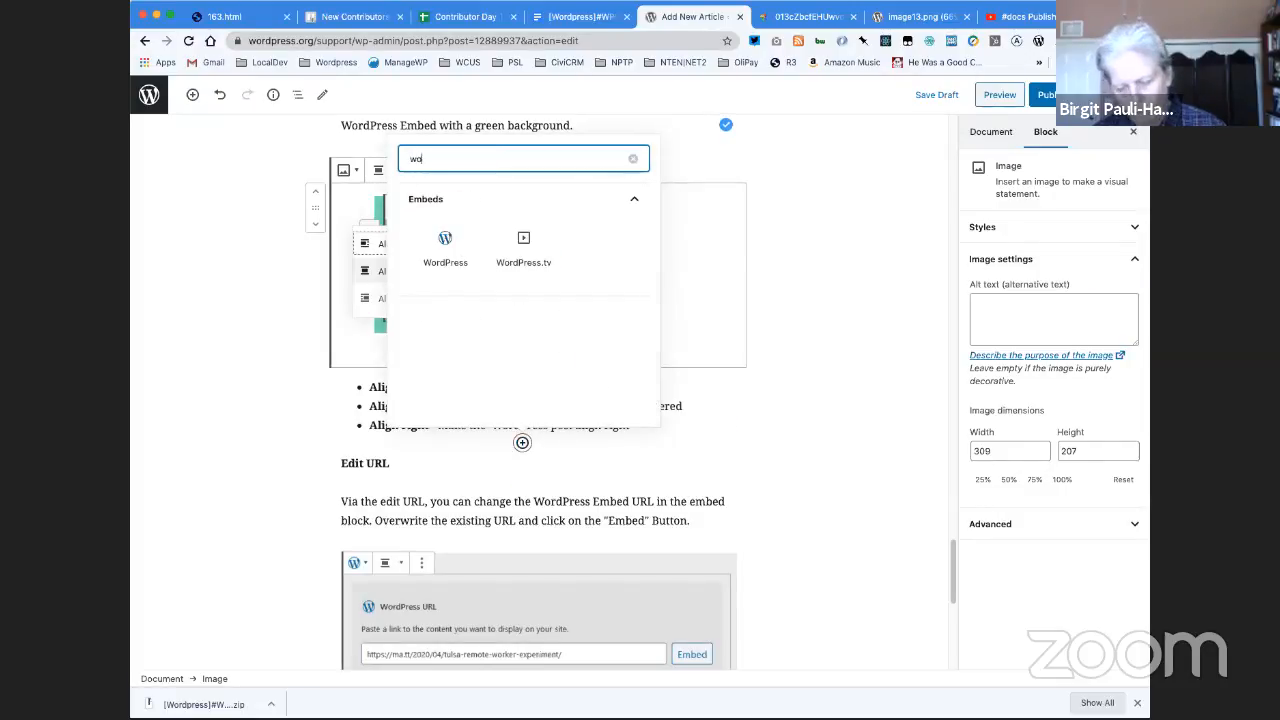
click(445, 242)
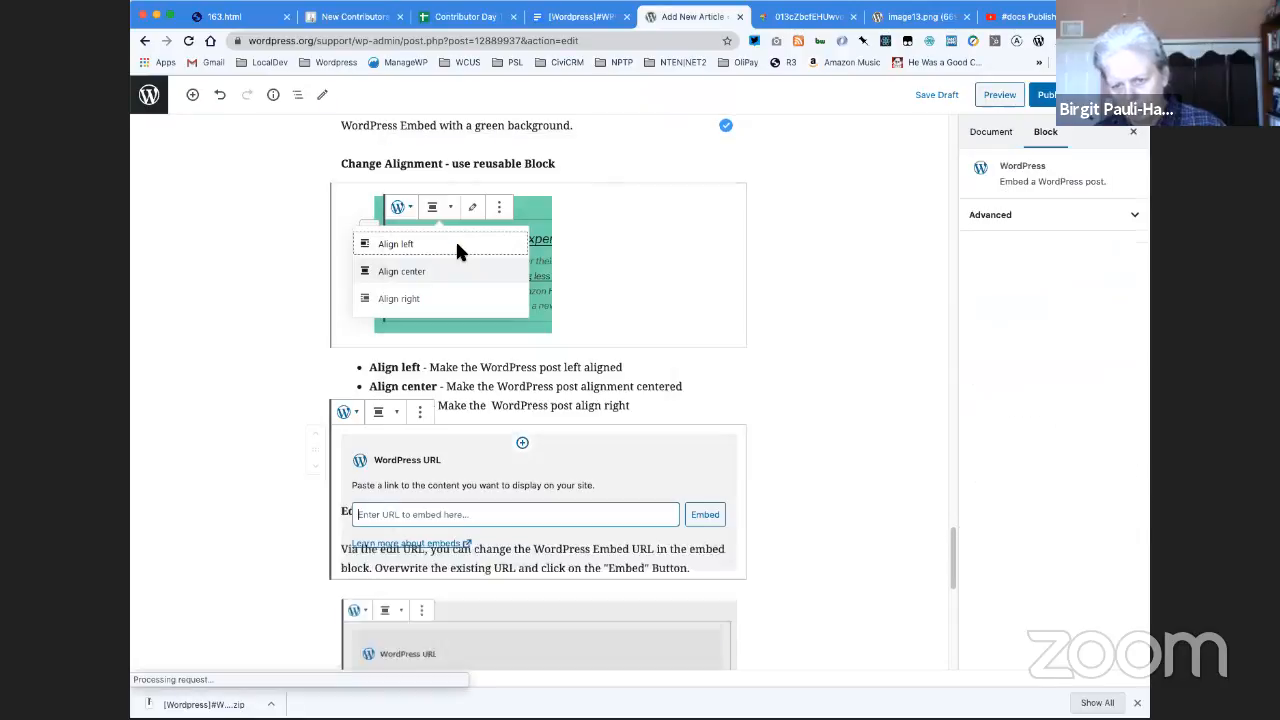
click(378, 412)
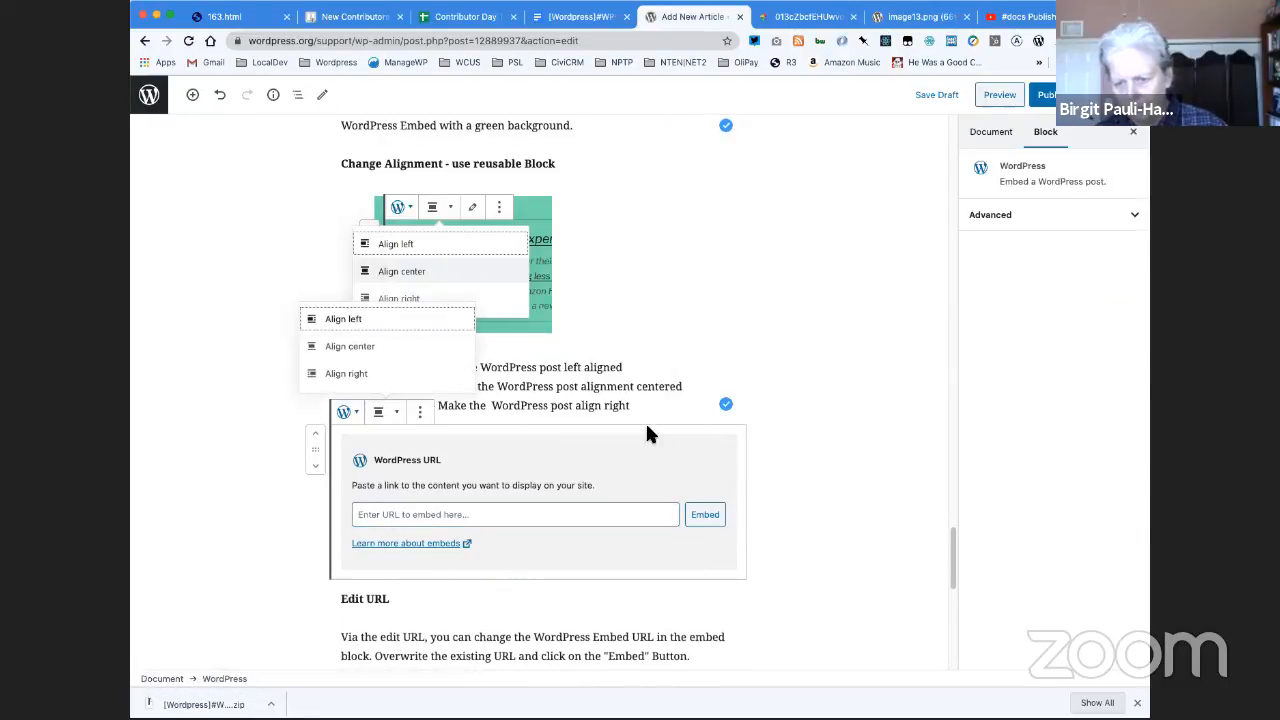
click(420, 412)
click(456, 630)
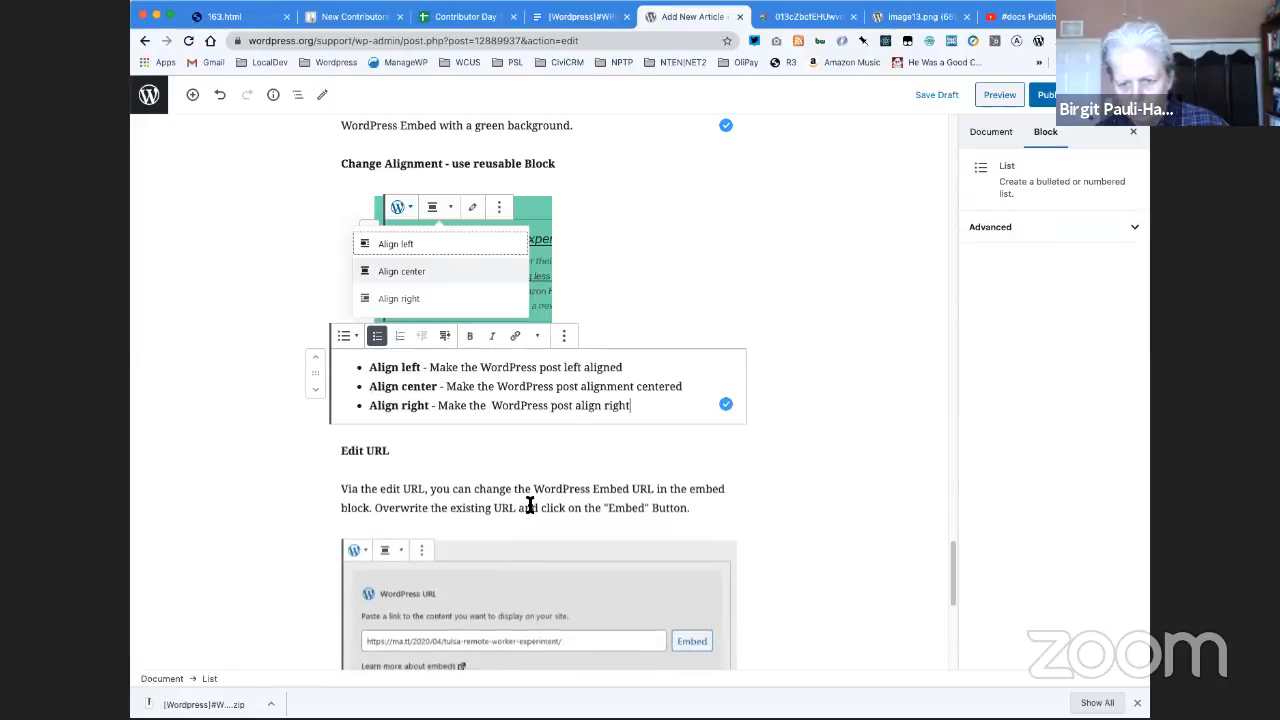
- Insert the "Block Toolbar -- More Options" reusable block beneath the "More Options:" paragraph and convert it to regular blocks
click(408, 451)
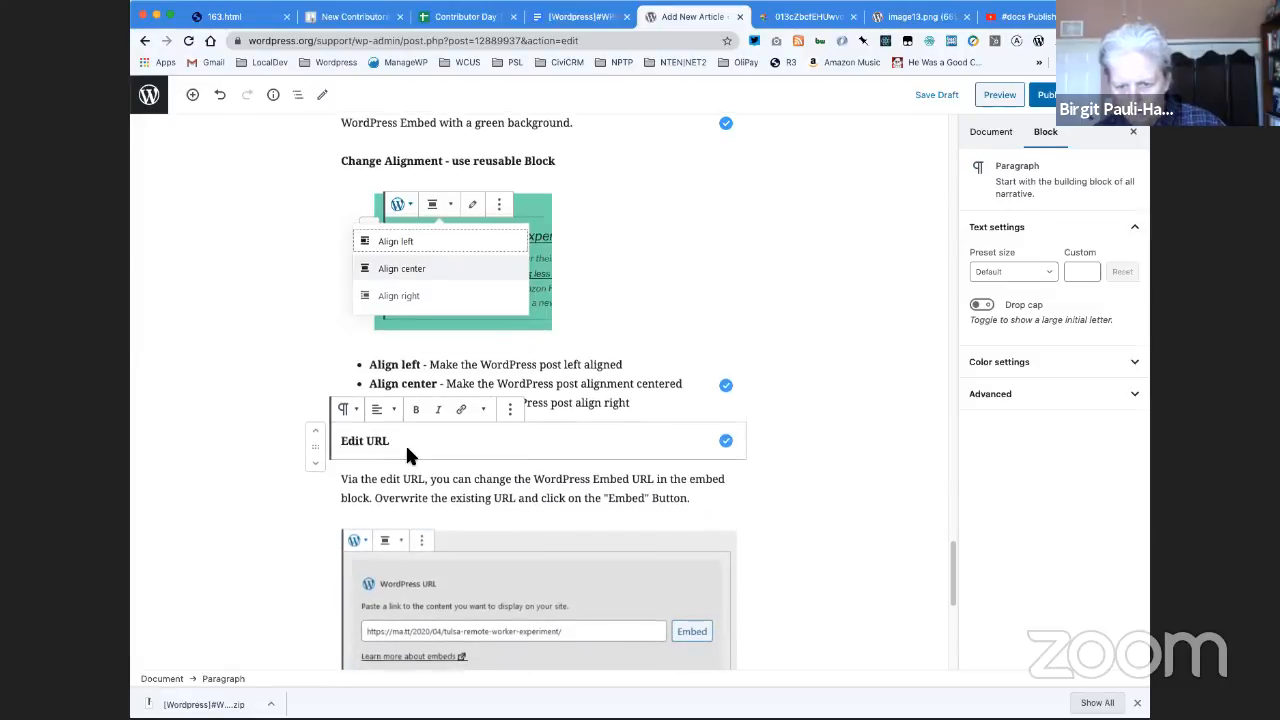
scroll(408, 451, down, 3)
scroll(407, 455, down, 3)
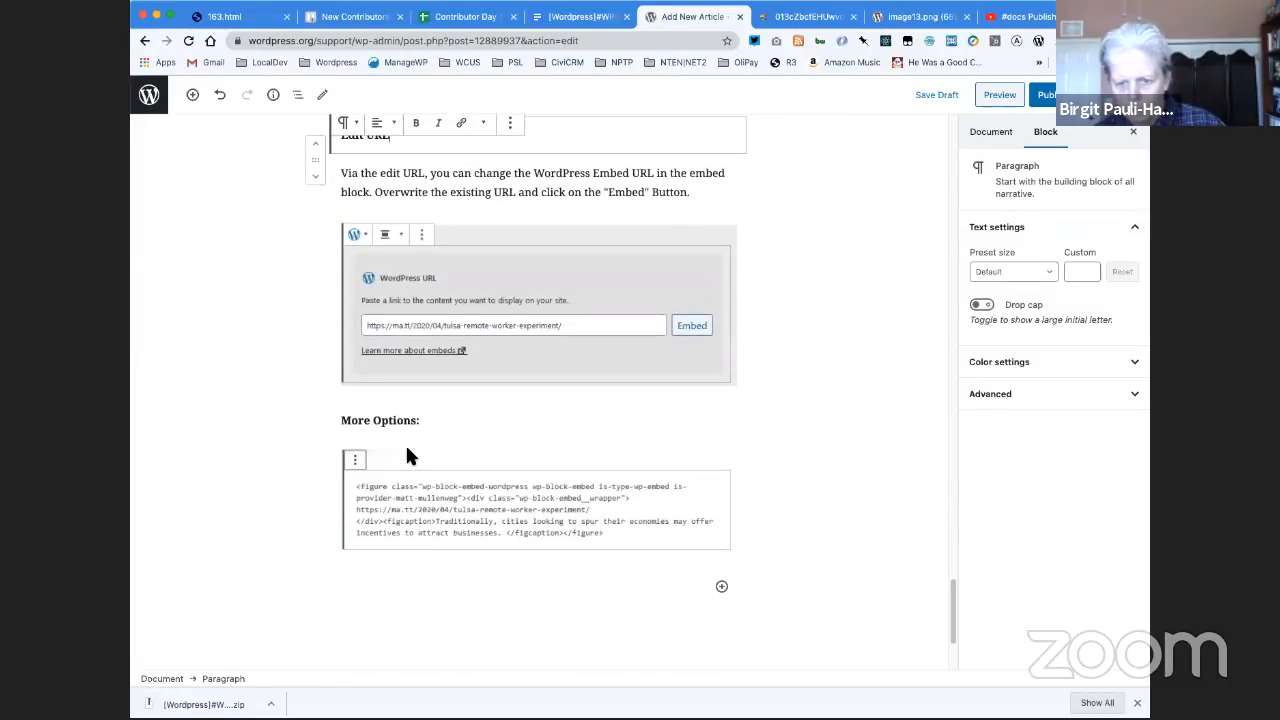
click(448, 420)
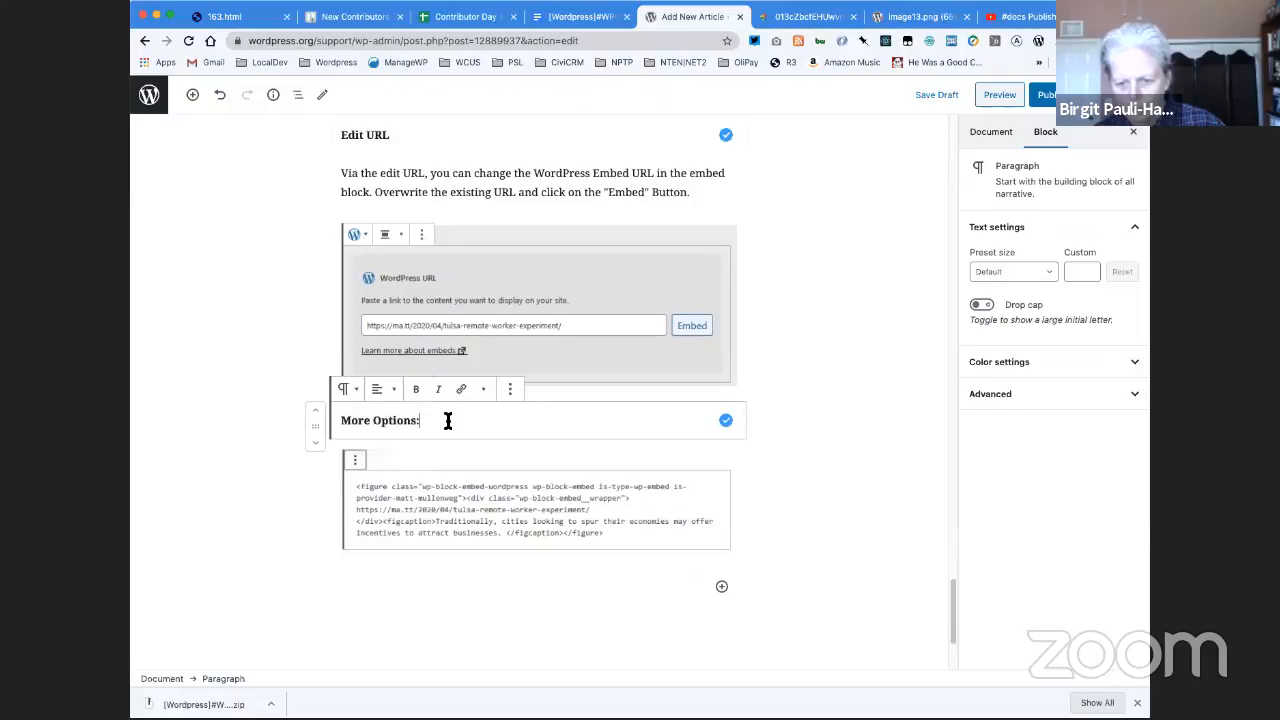
key(Return)
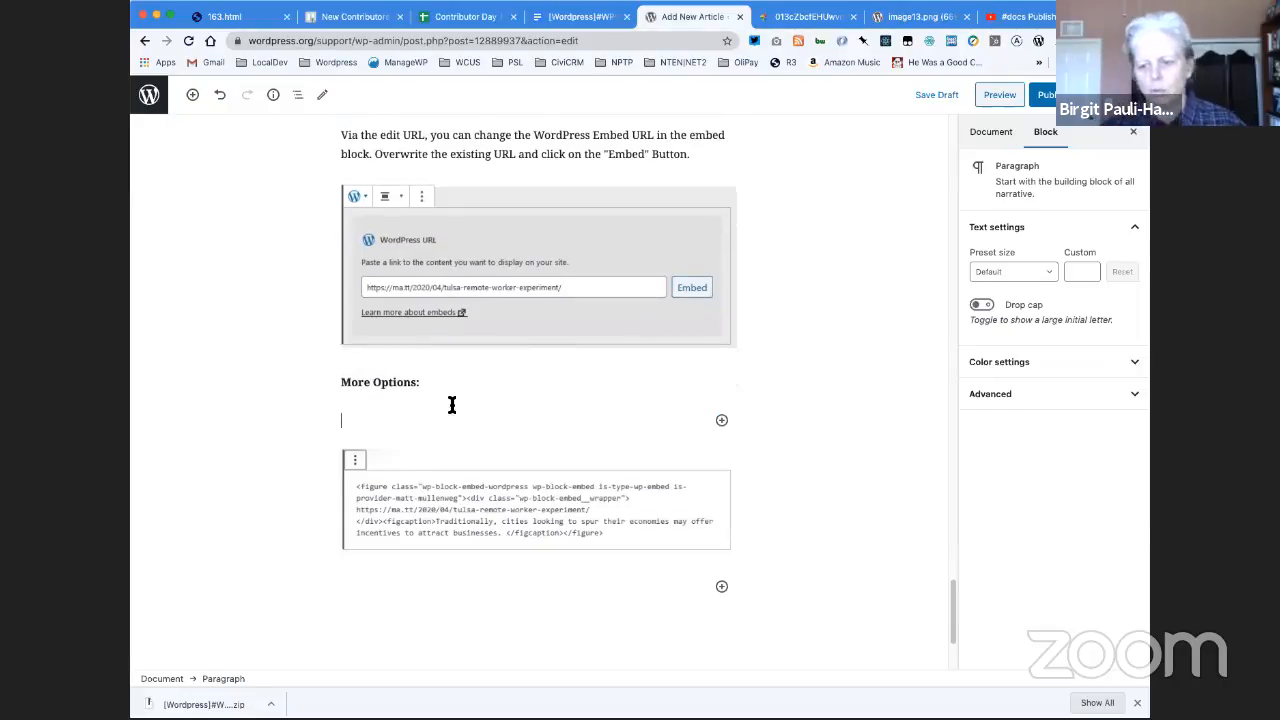
click(721, 424)
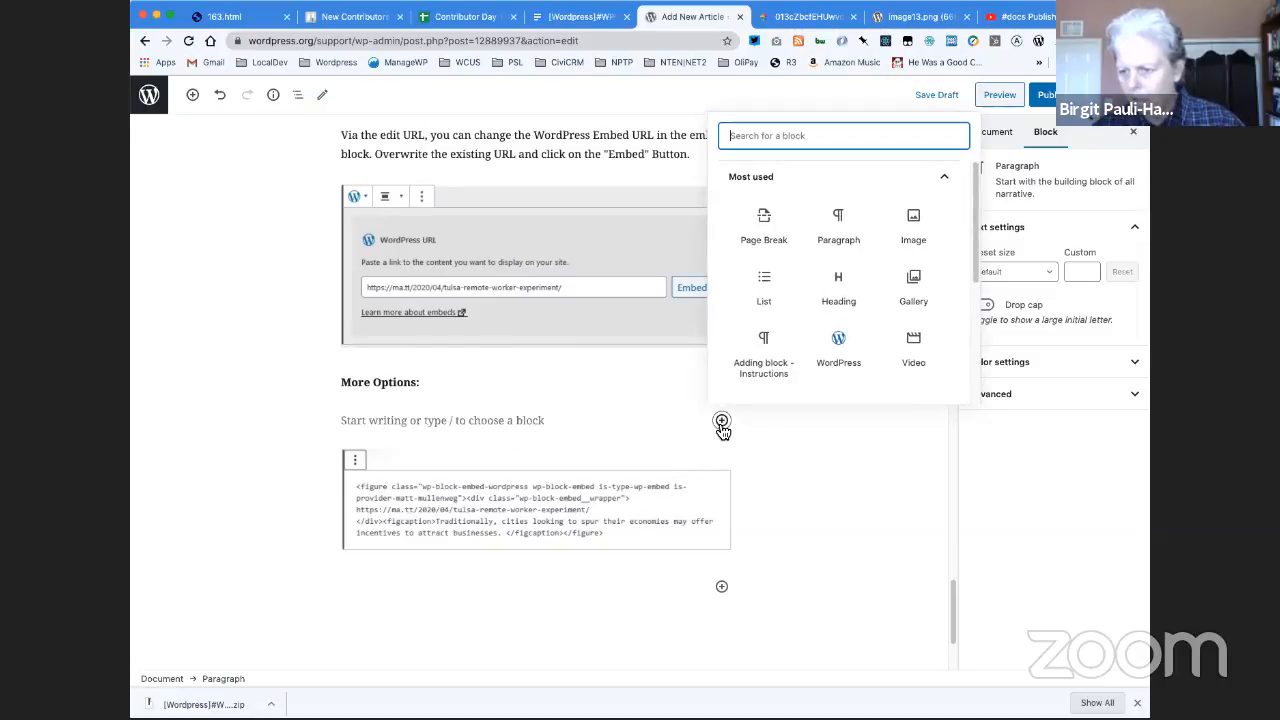
scroll(795, 310, down, 5)
click(801, 391)
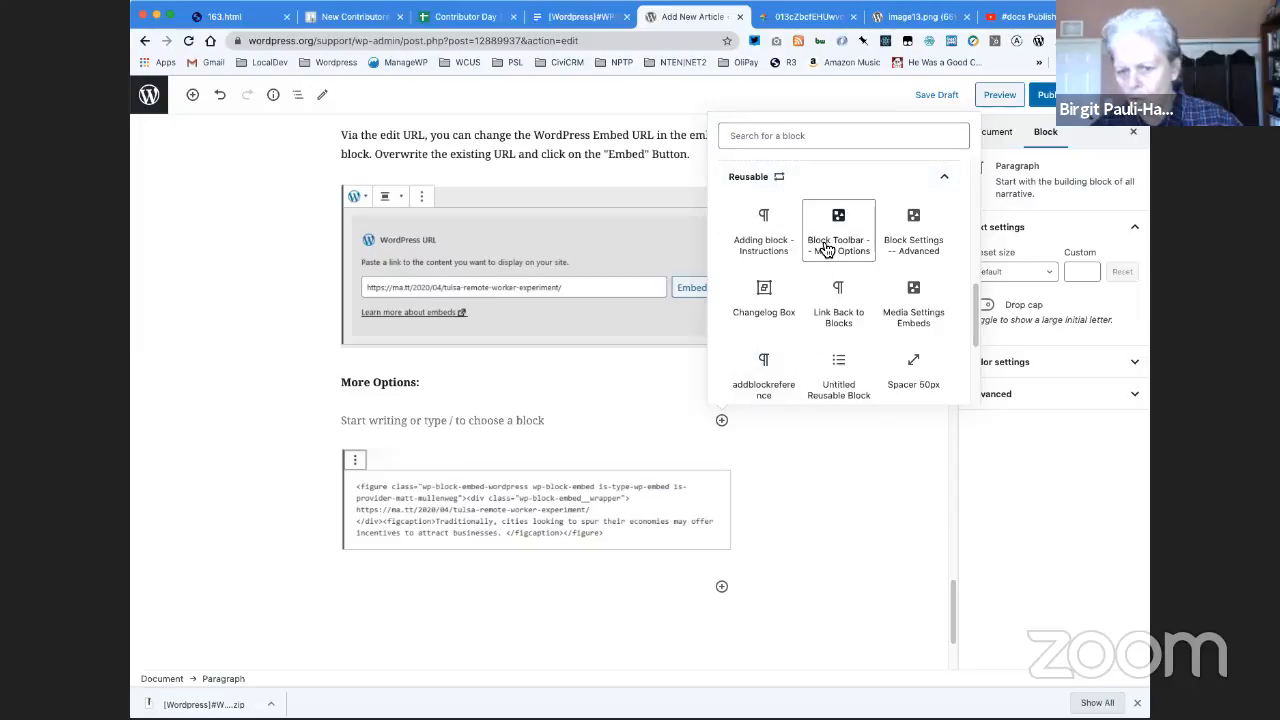
click(818, 248)
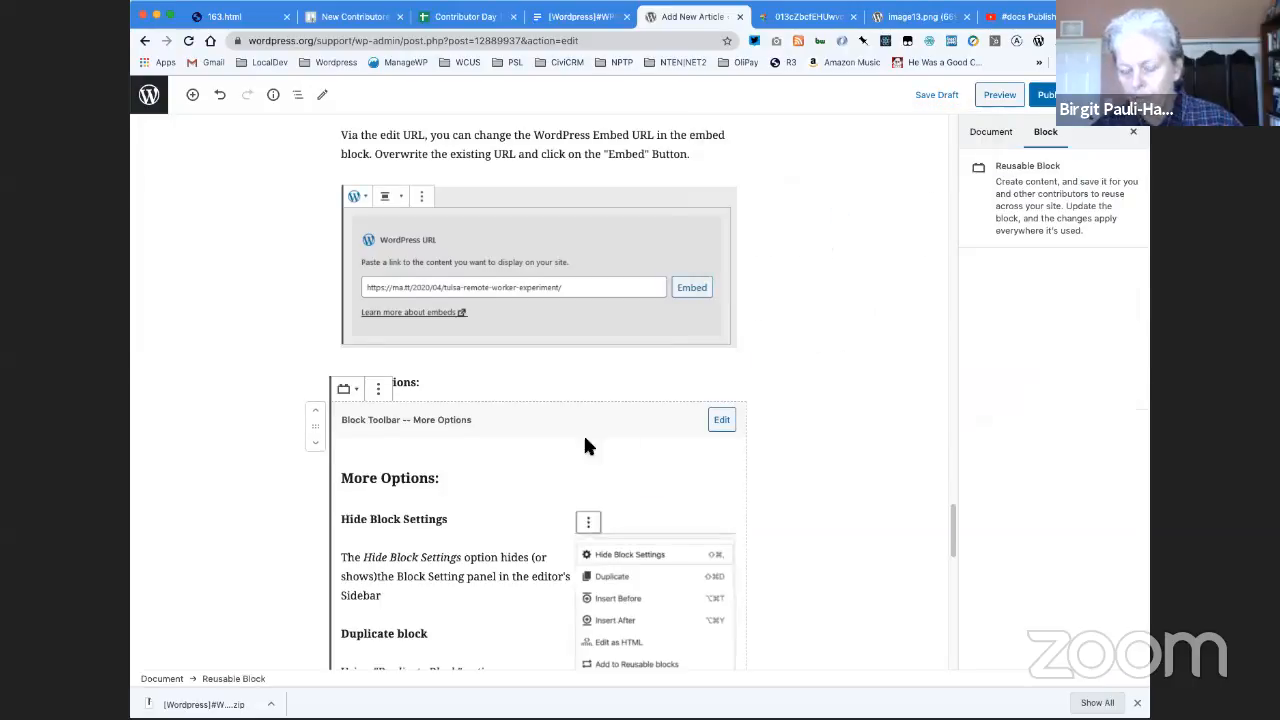
click(378, 390)
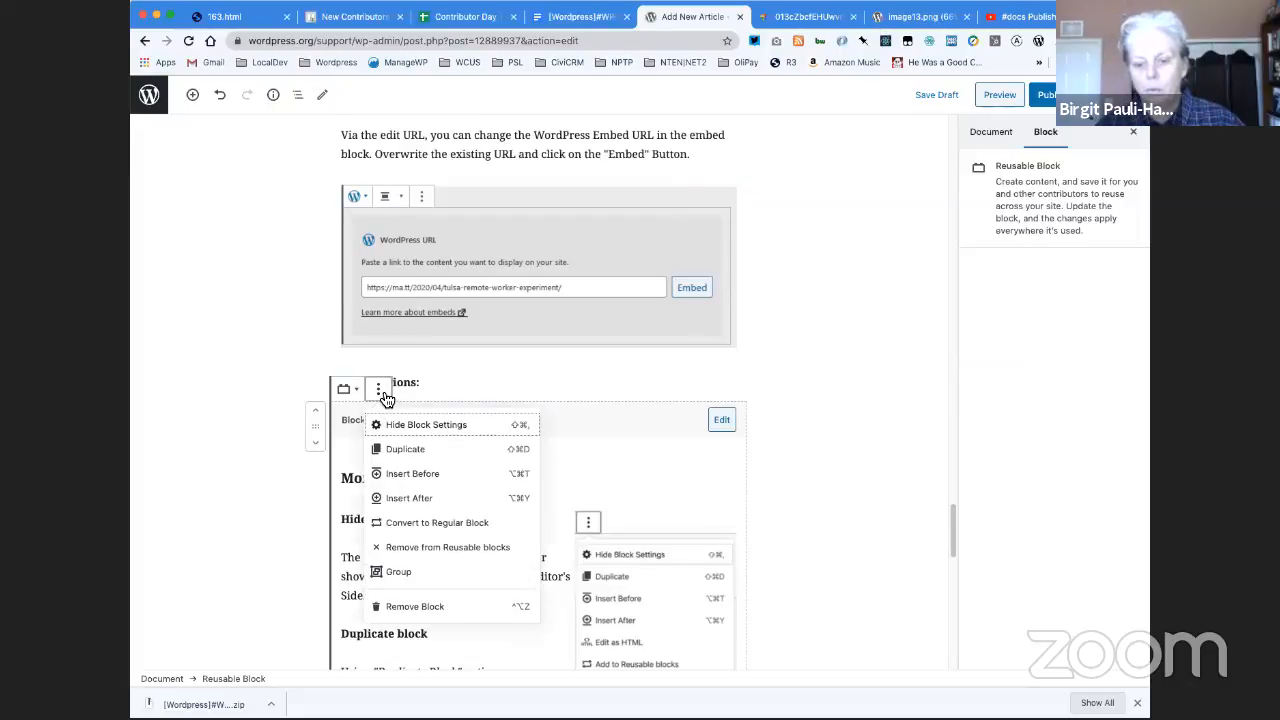
click(427, 530)
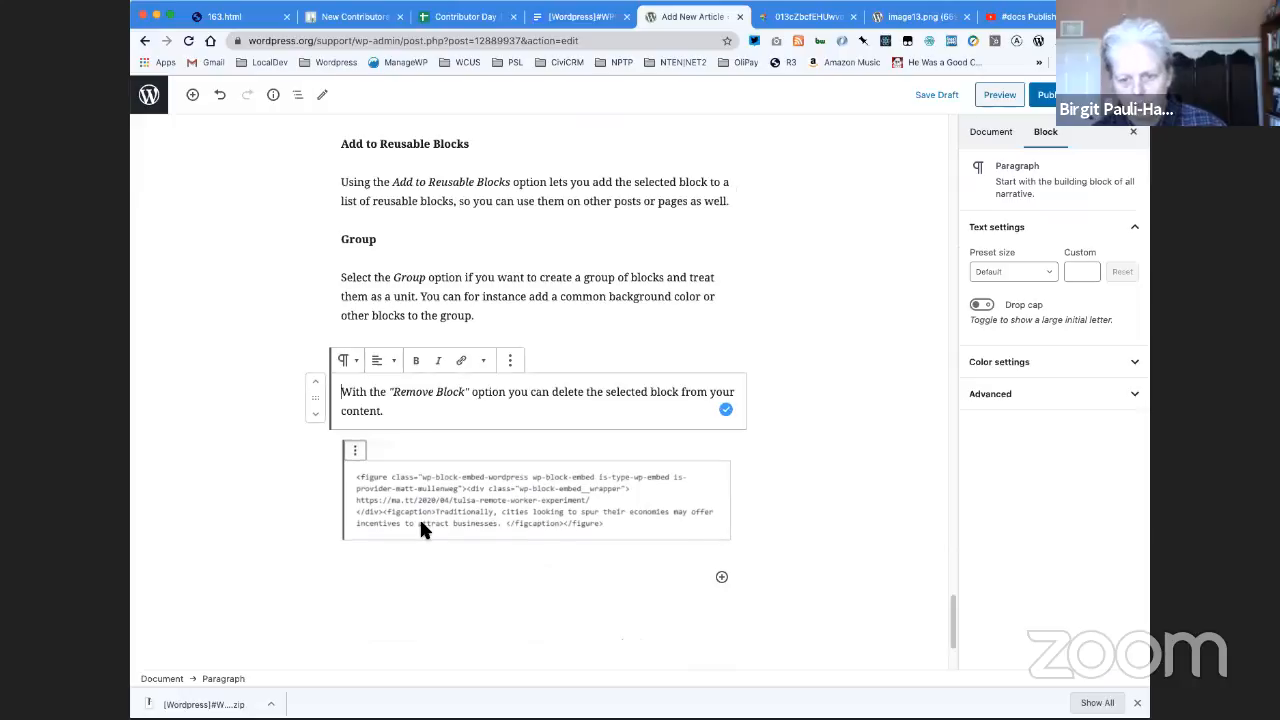
- Move the HTML code screenshot from the end of the article up to directly beneath the "Edit as HTML" description
click(449, 480)
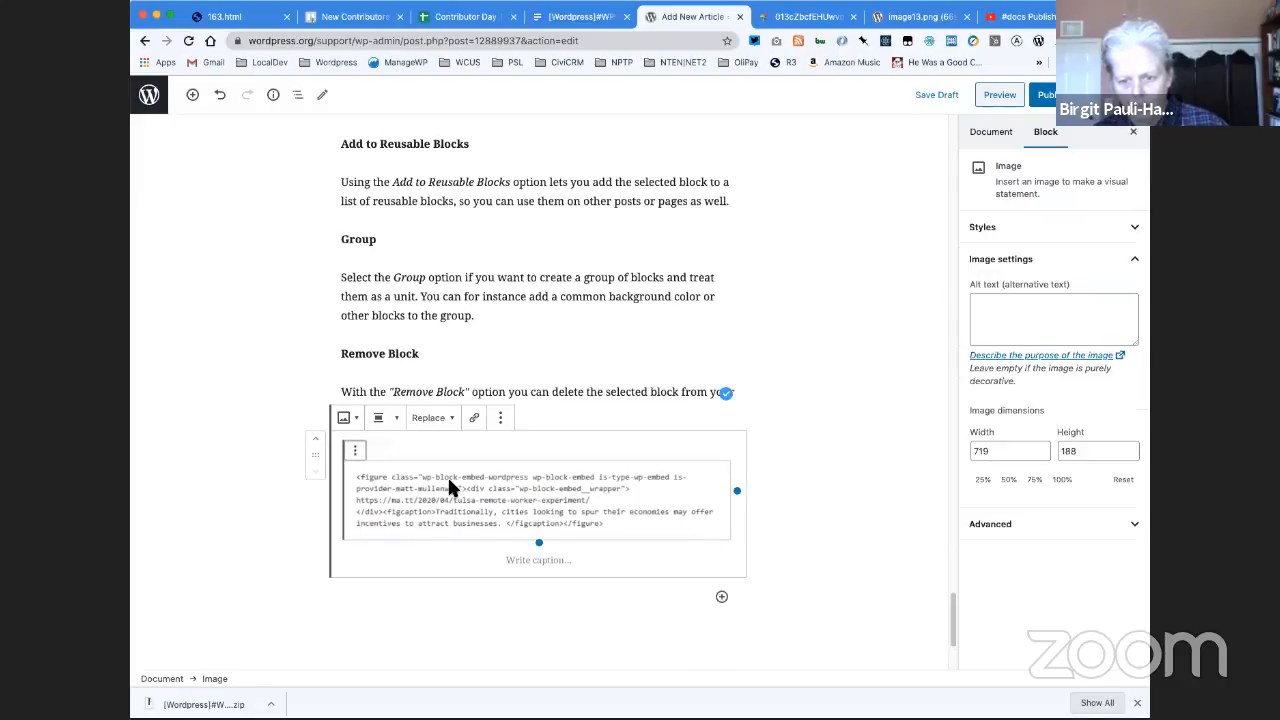
click(315, 440)
click(315, 440)
click(315, 440)
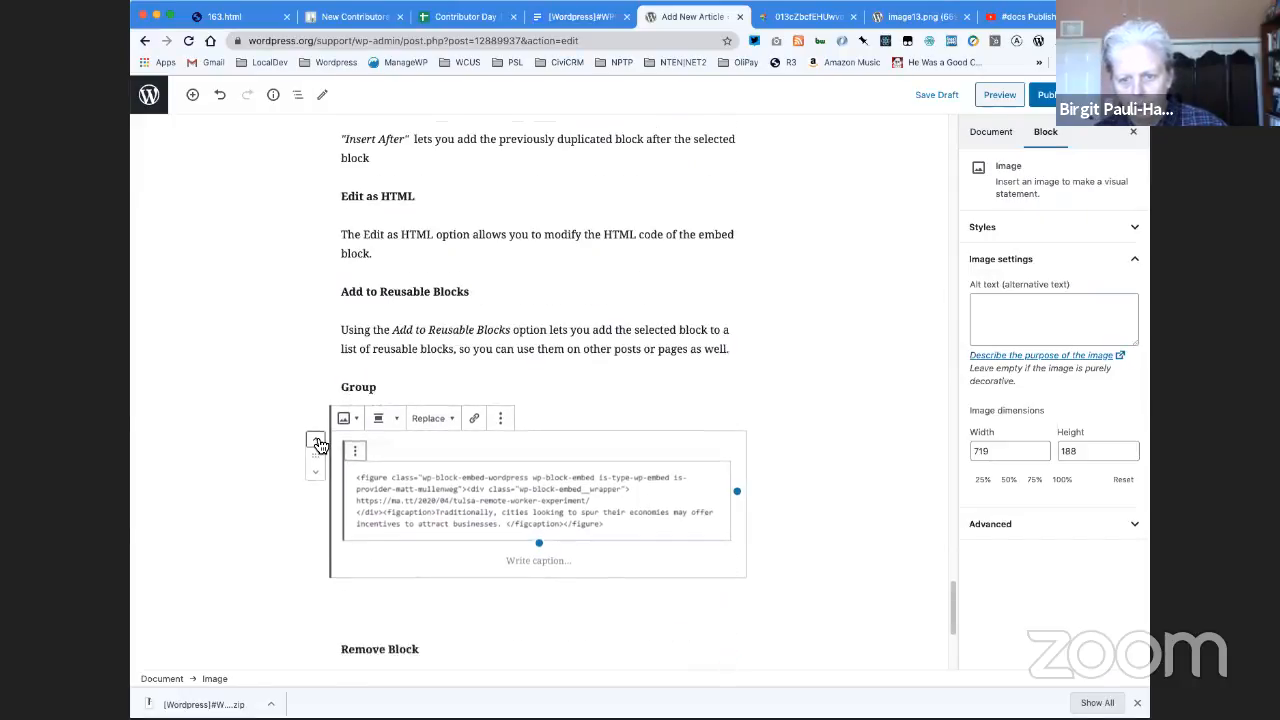
click(315, 440)
click(315, 440)
click(315, 440)
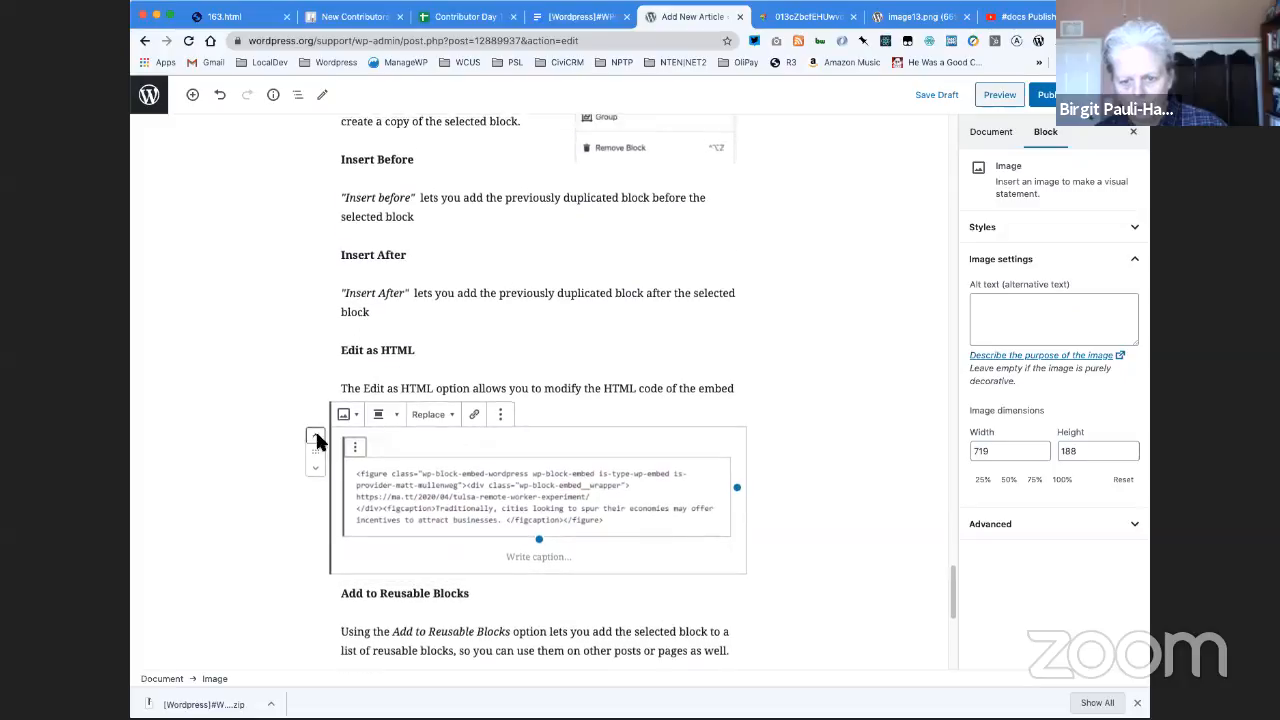
- Delete the duplicate bold "More Options:" paragraph above the larger "More Options:" heading, including its empty block
click(461, 388)
scroll(464, 375, up, 5)
scroll(463, 373, up, 1)
drag(436, 204, 370, 193)
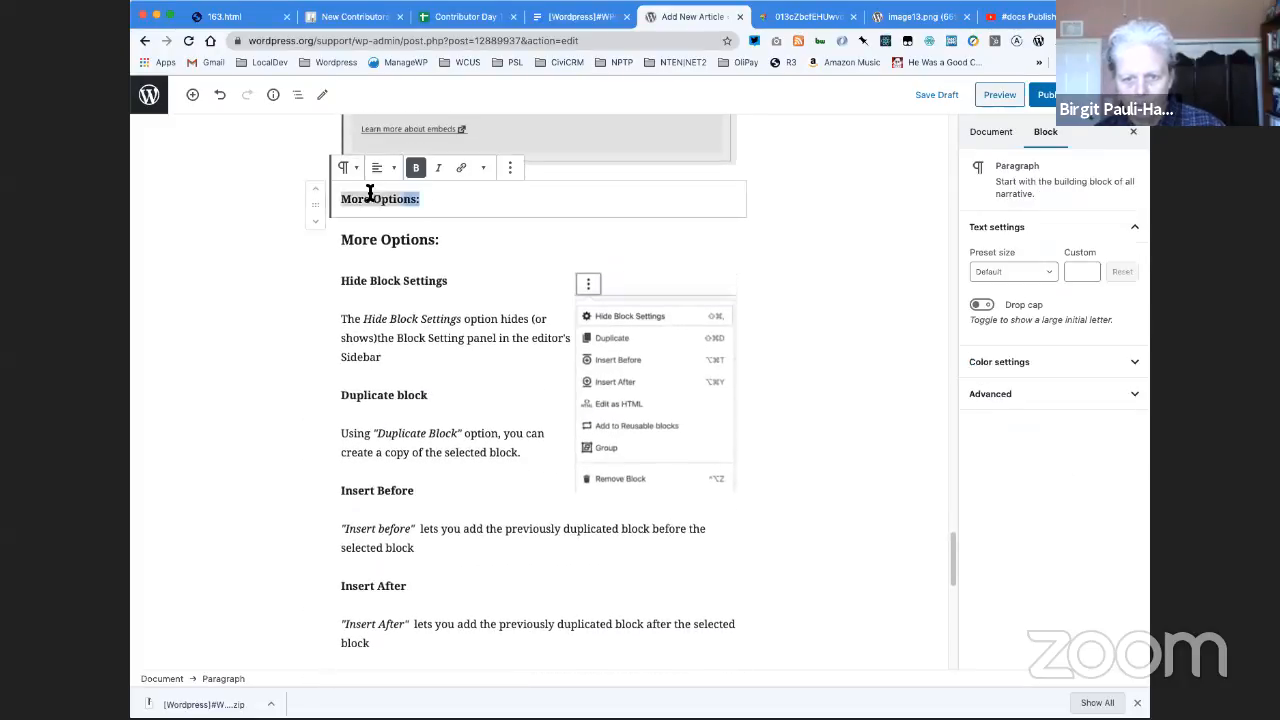
key(BackSpace)
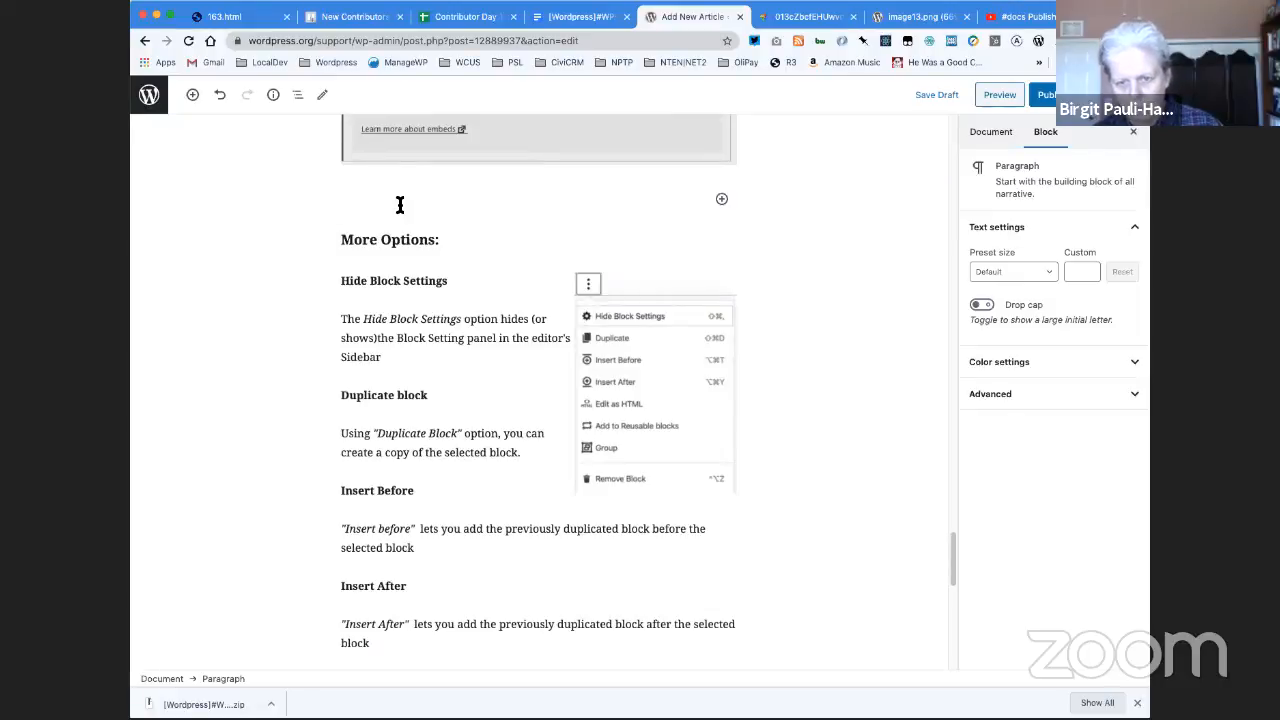
key(BackSpace)
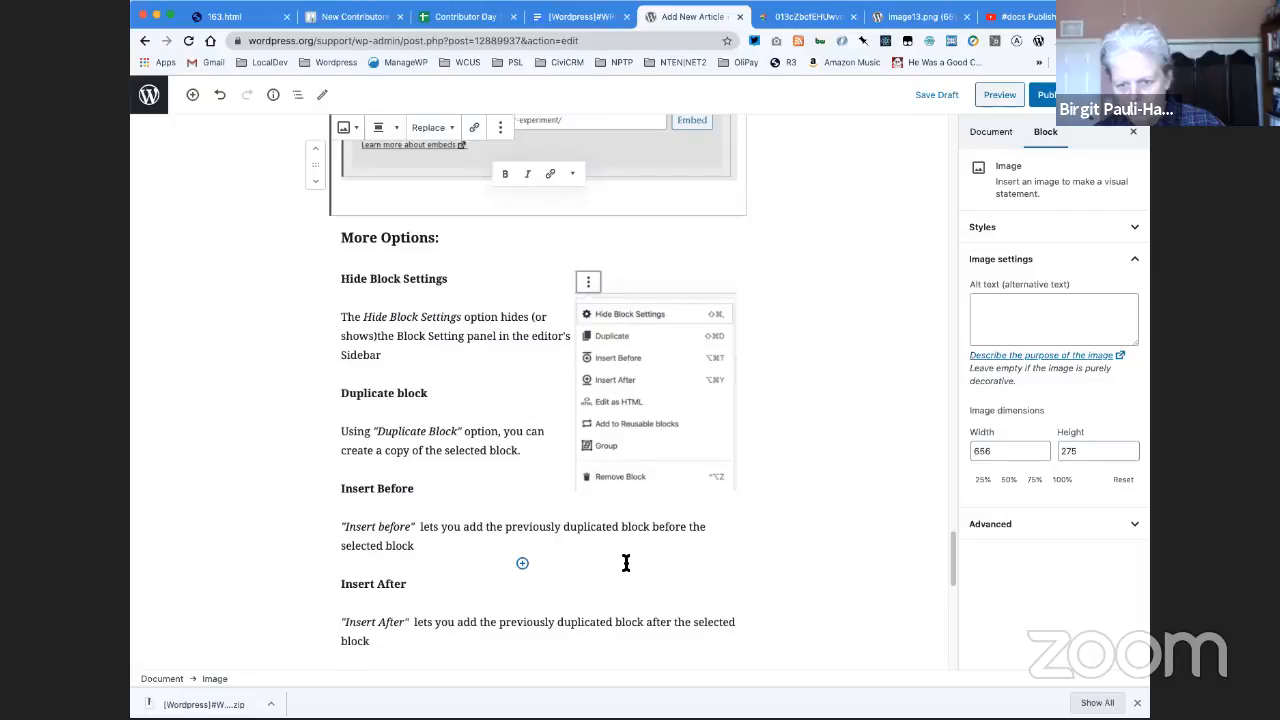
- Review the article from the More Options section back up to the images about transforming an embed to a Group
scroll(626, 563, down, 6)
scroll(624, 560, down, 4)
scroll(624, 565, down, 3)
scroll(626, 565, up, 9)
scroll(626, 565, up, 20)
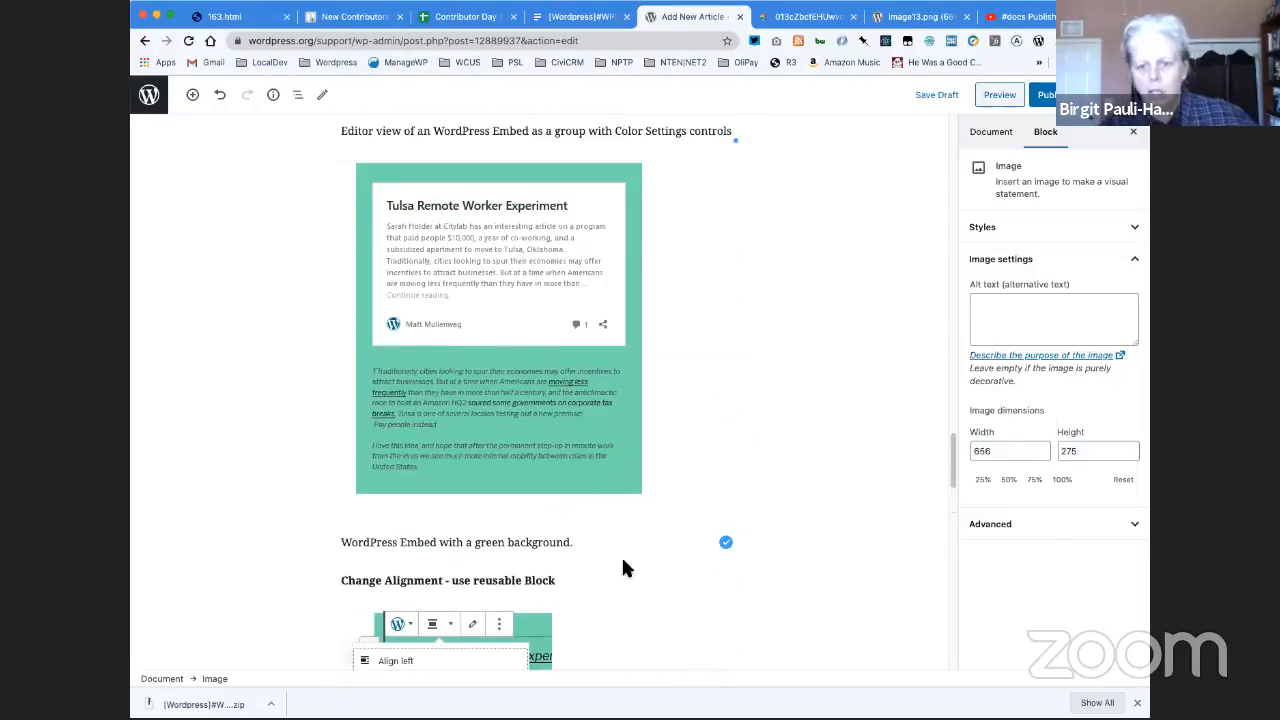
scroll(623, 568, up, 8)
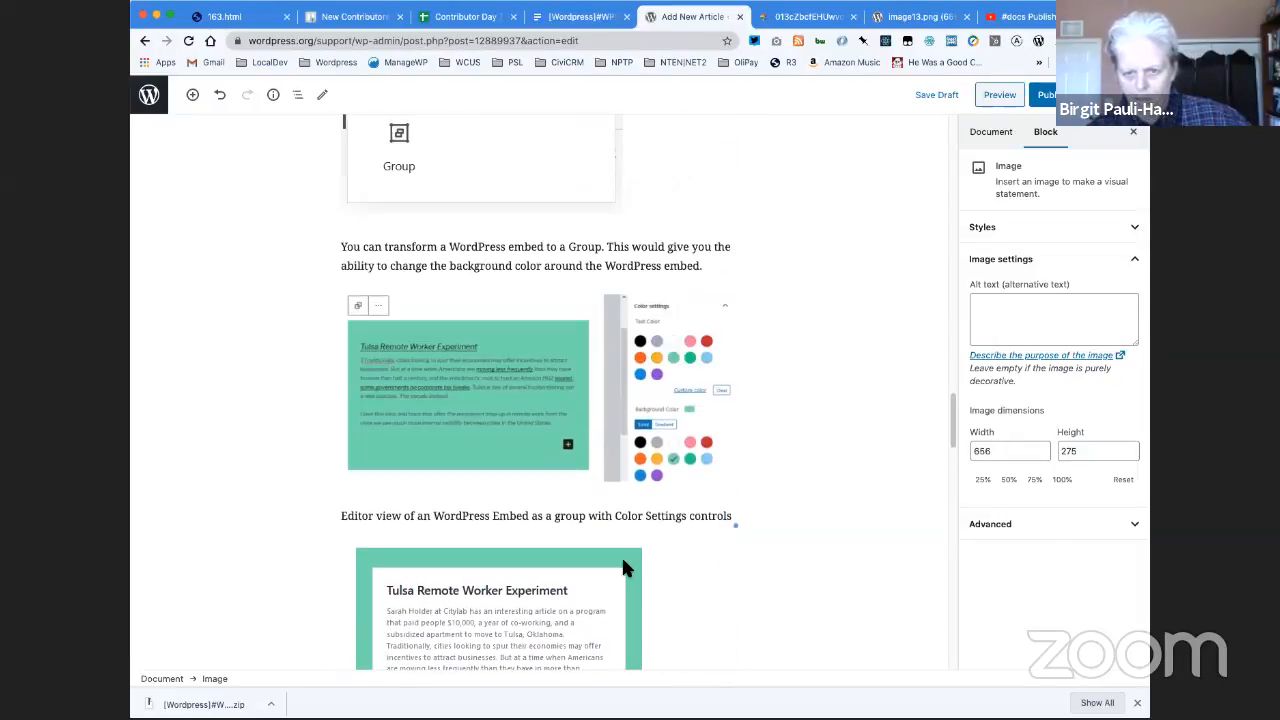
scroll(622, 565, up, 4)
scroll(622, 567, down, 15)
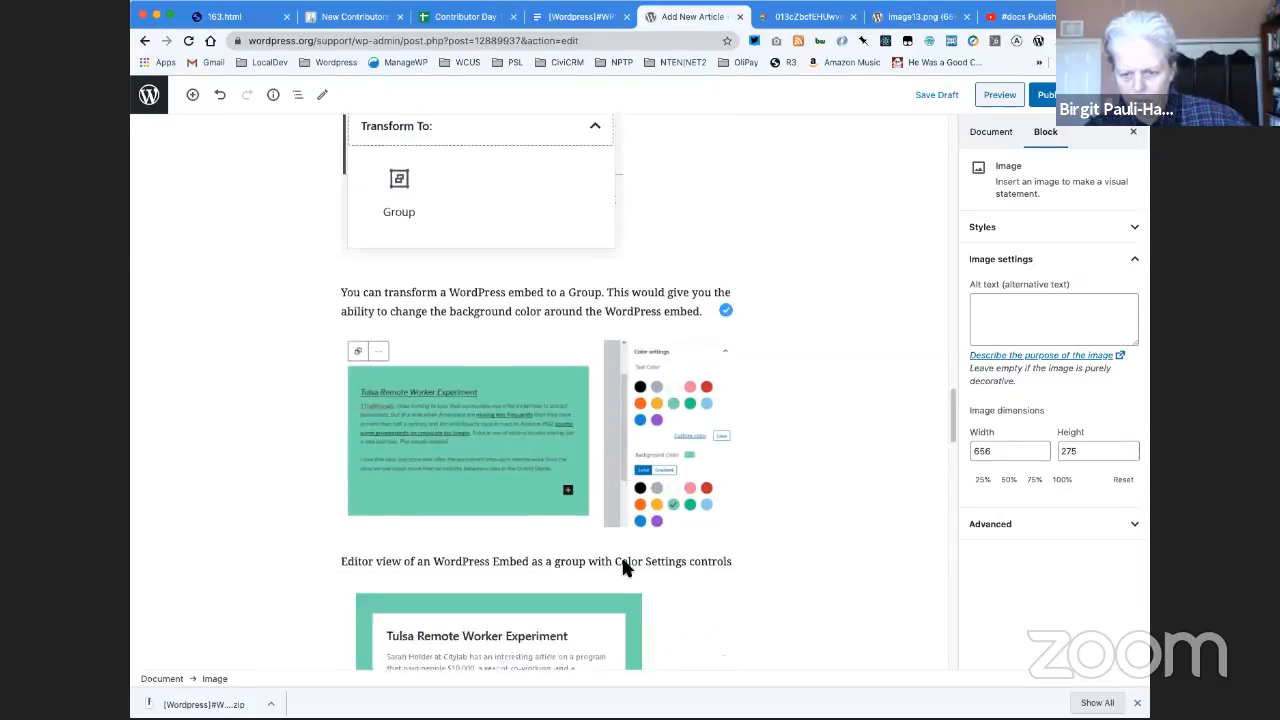
scroll(622, 568, down, 3)
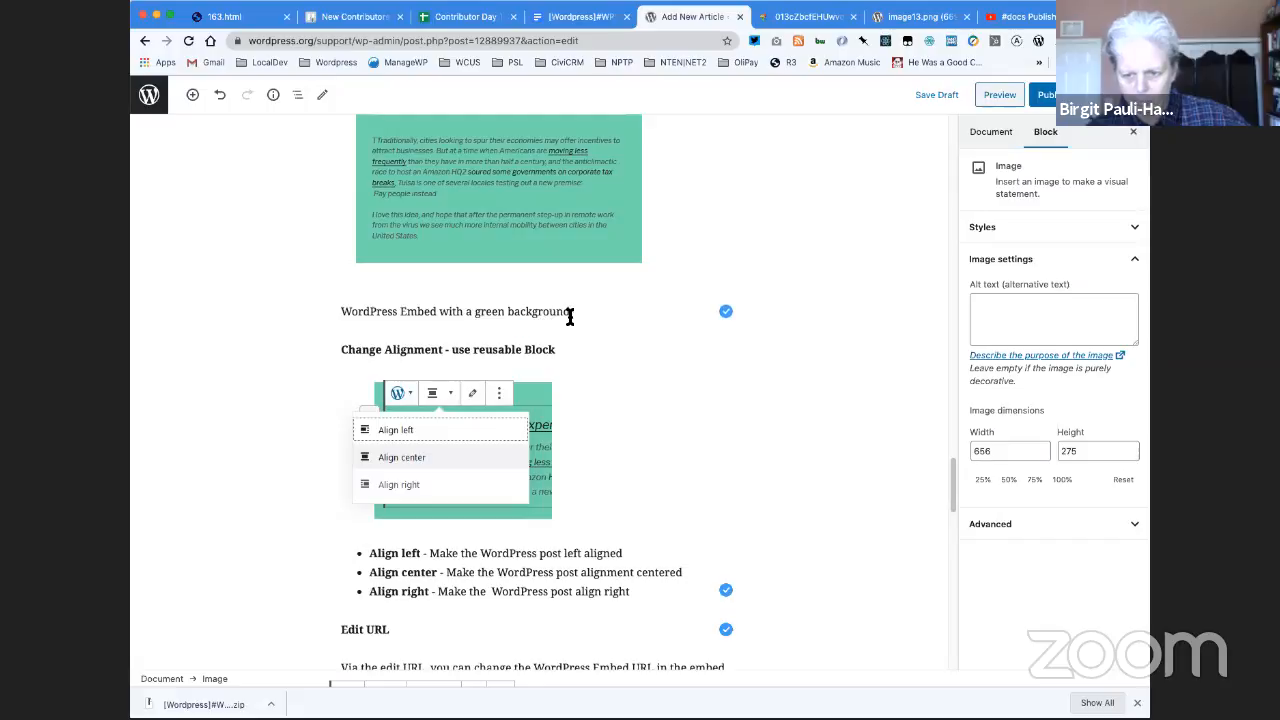
- Move the text "WordPress Embed with a green background." into the caption of the image above it and delete the original paragraph
drag(574, 314, 335, 294)
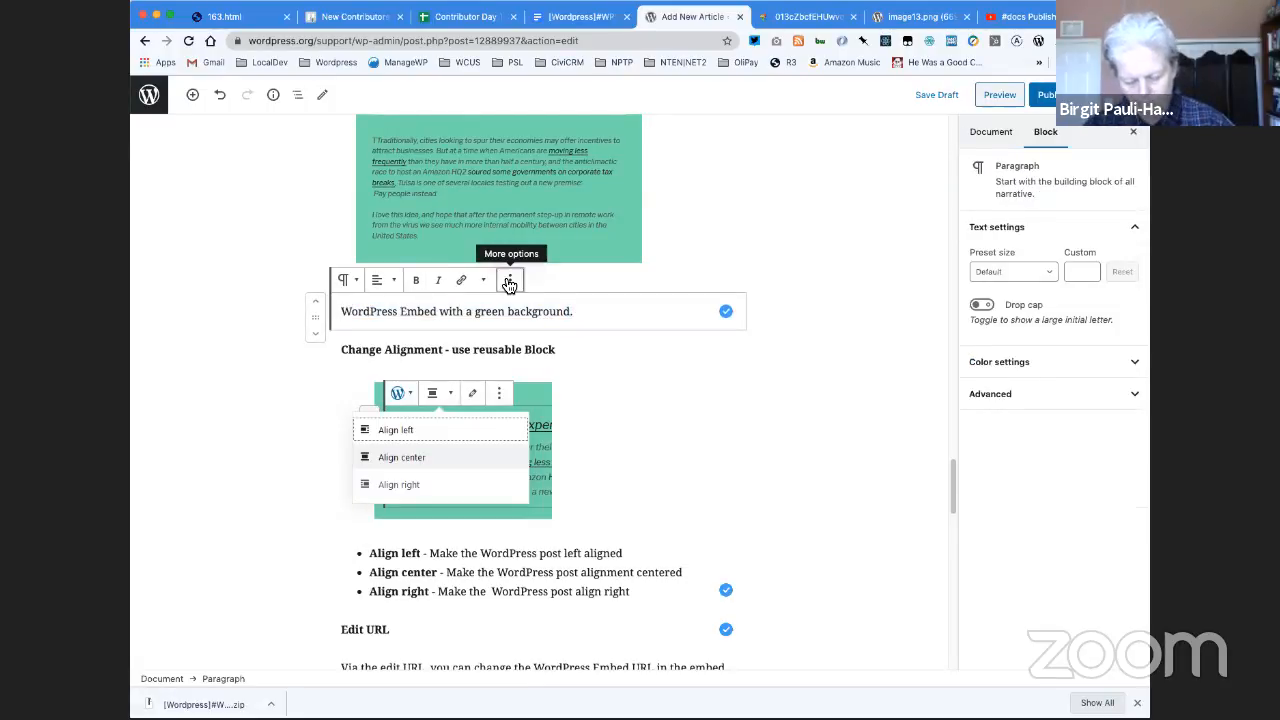
click(584, 304)
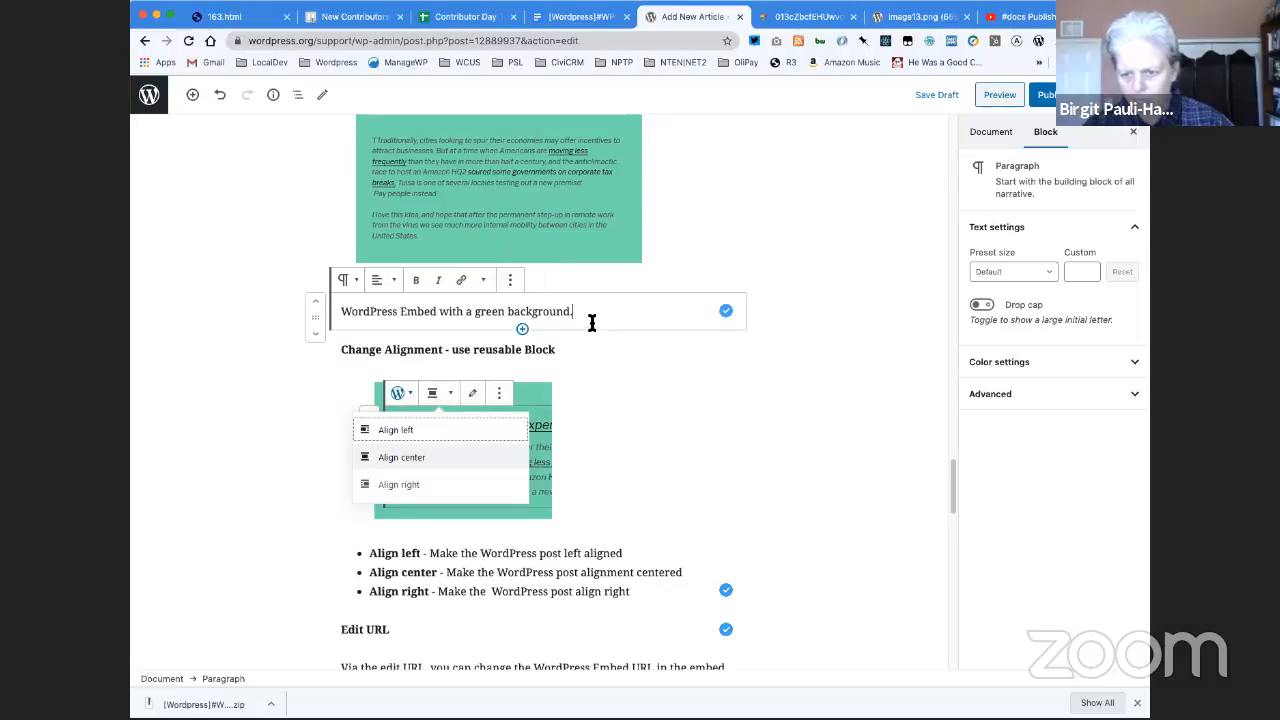
drag(573, 314, 343, 305)
key(ctrl+c)
click(510, 250)
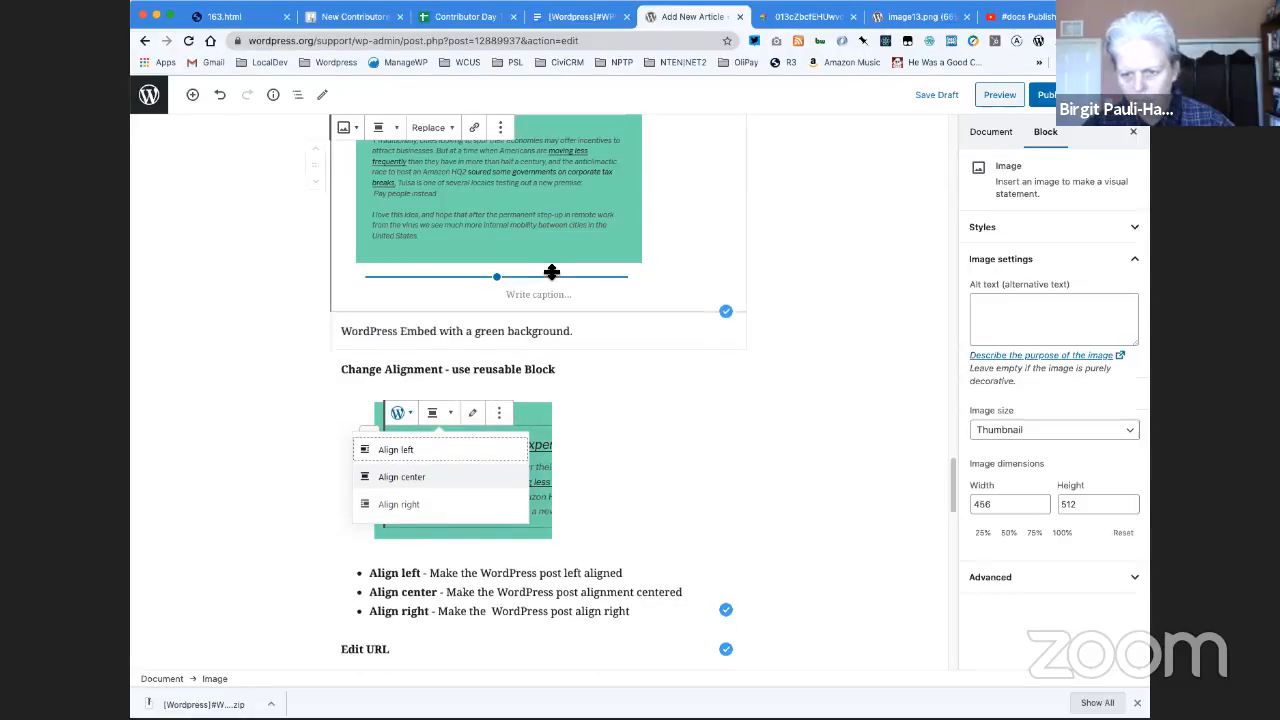
click(523, 289)
key(ctrl+v)
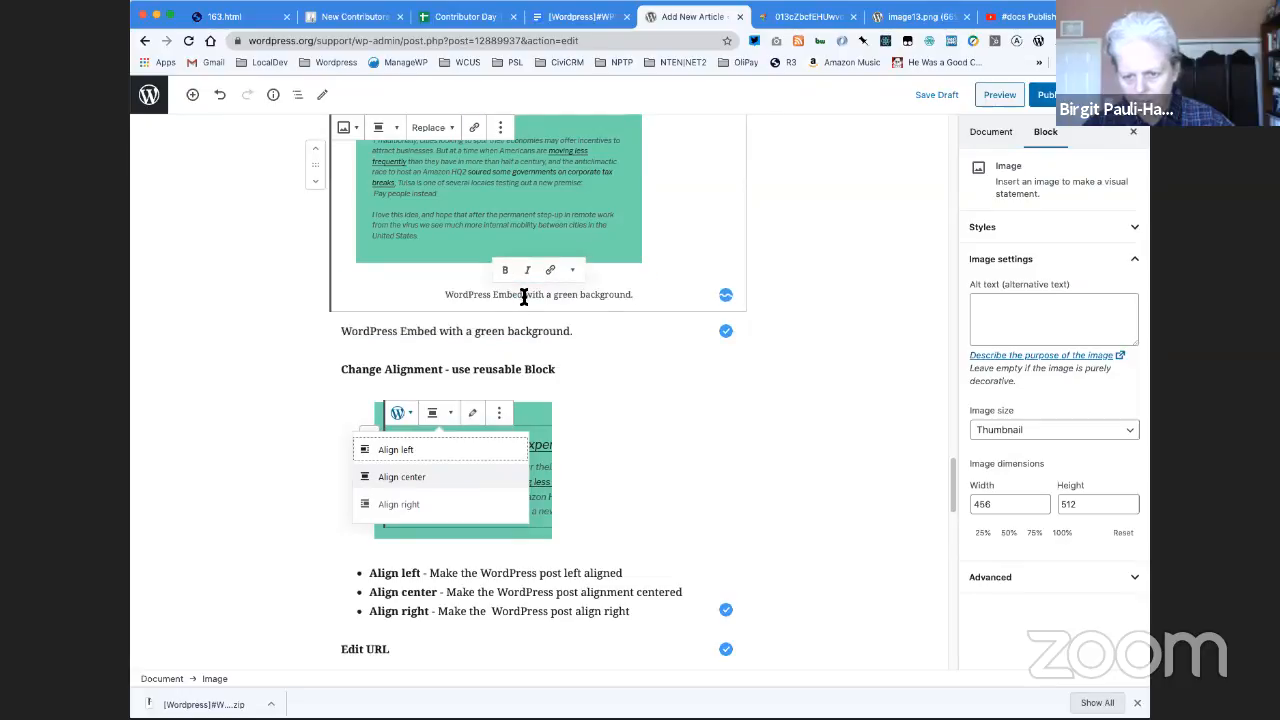
click(527, 331)
drag(577, 331, 343, 331)
key(BackSpace)
key(BackSpace)
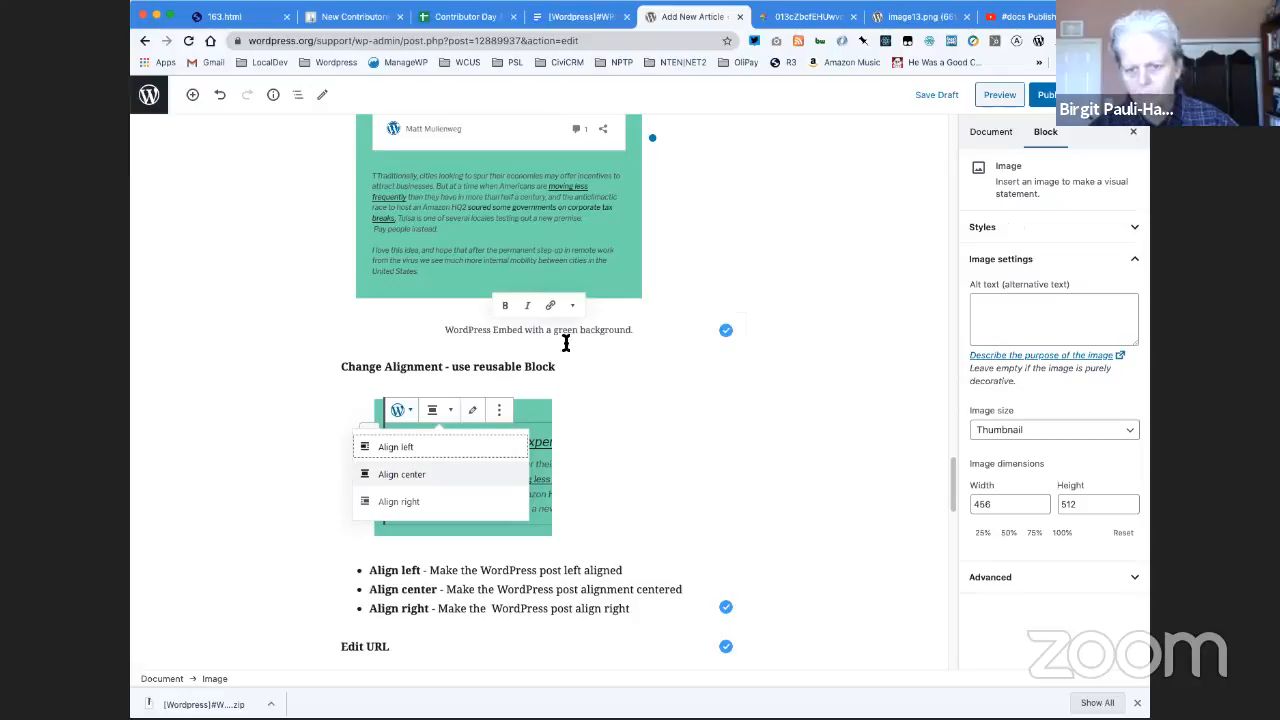
- Move the text "Editor view of an WordPress Embed as a group with Color Settings controls" into the caption of the image above it and delete the emptied paragraph
scroll(765, 231, up, 5)
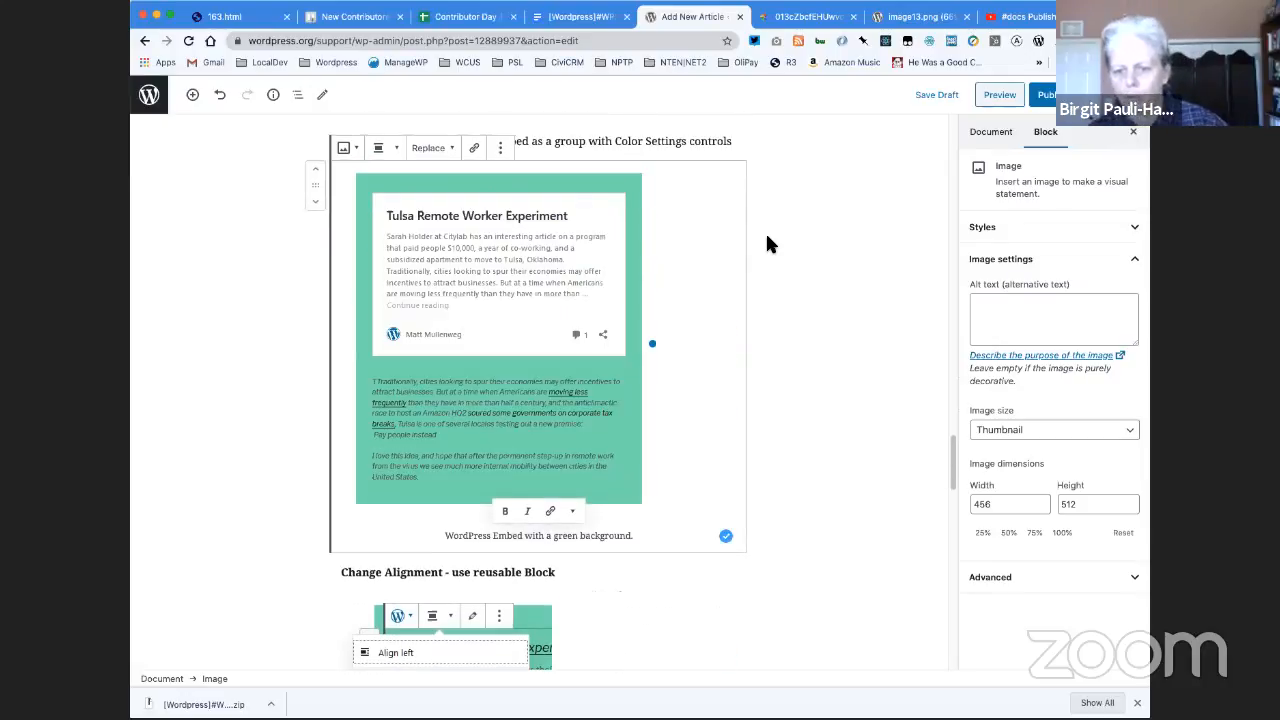
click(724, 266)
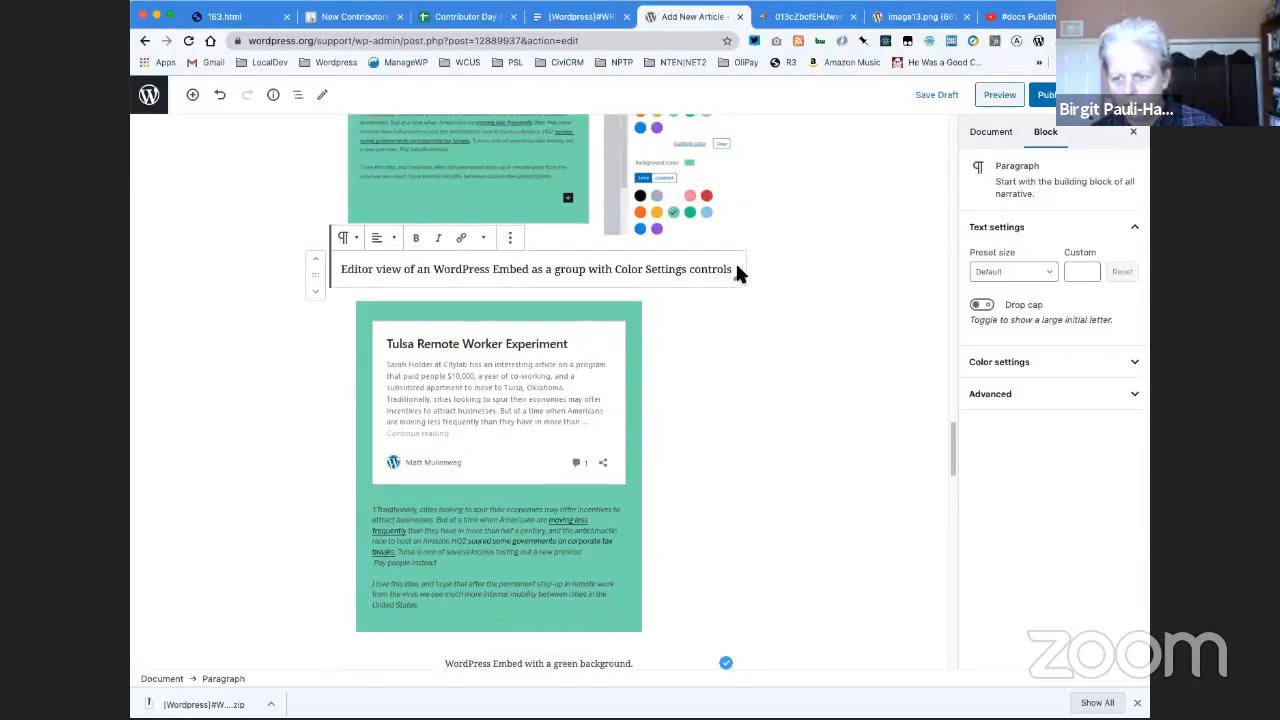
drag(403, 273, 636, 257)
click(344, 267)
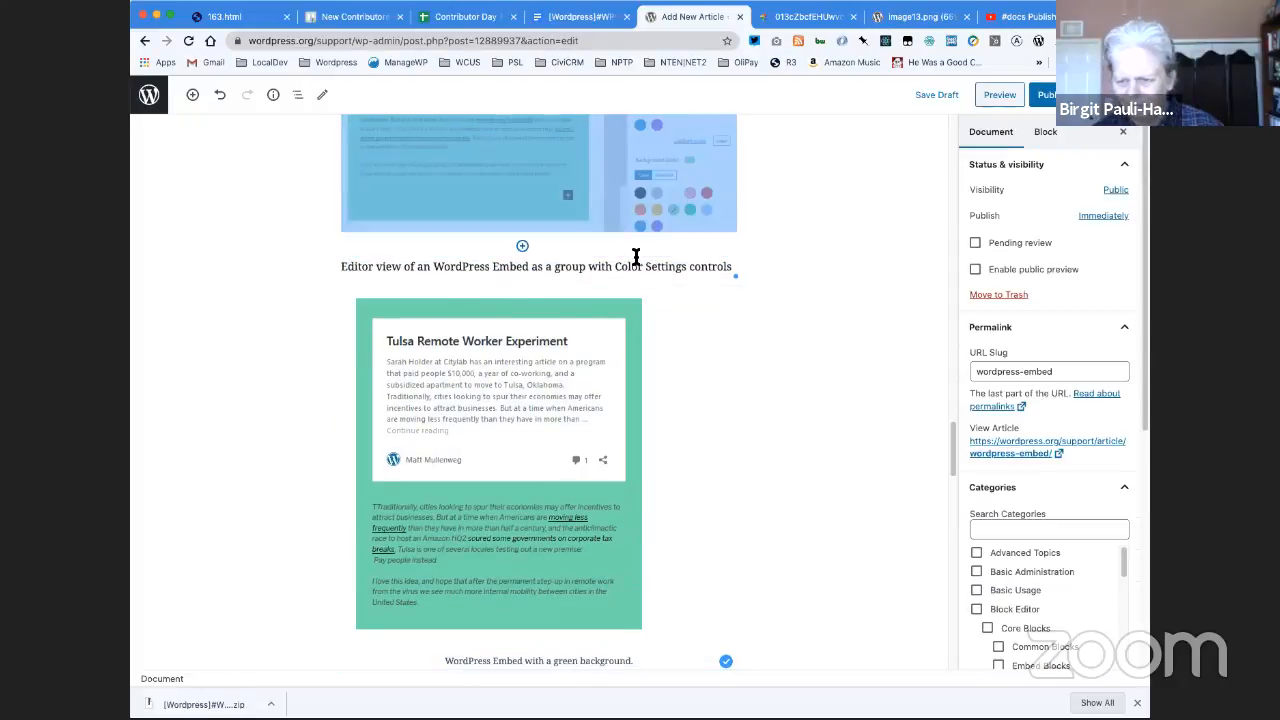
click(638, 260)
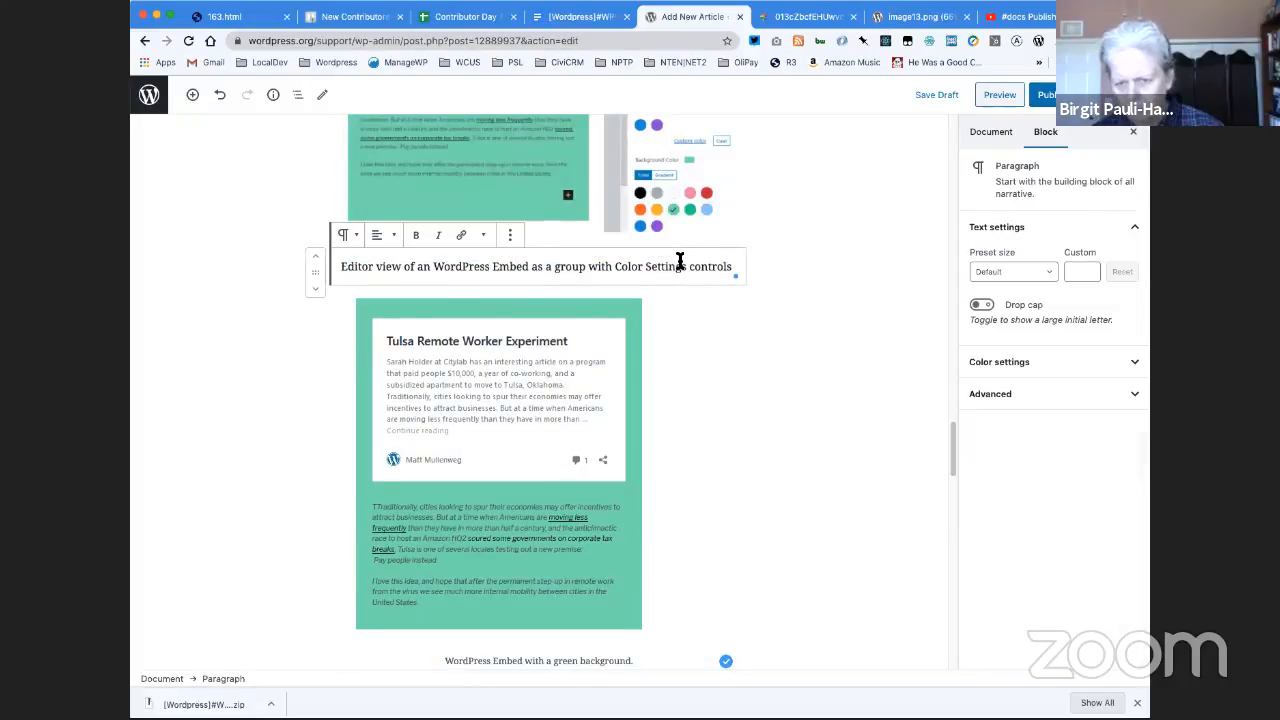
triple_click(680, 260)
key(super+c)
key(BackSpace)
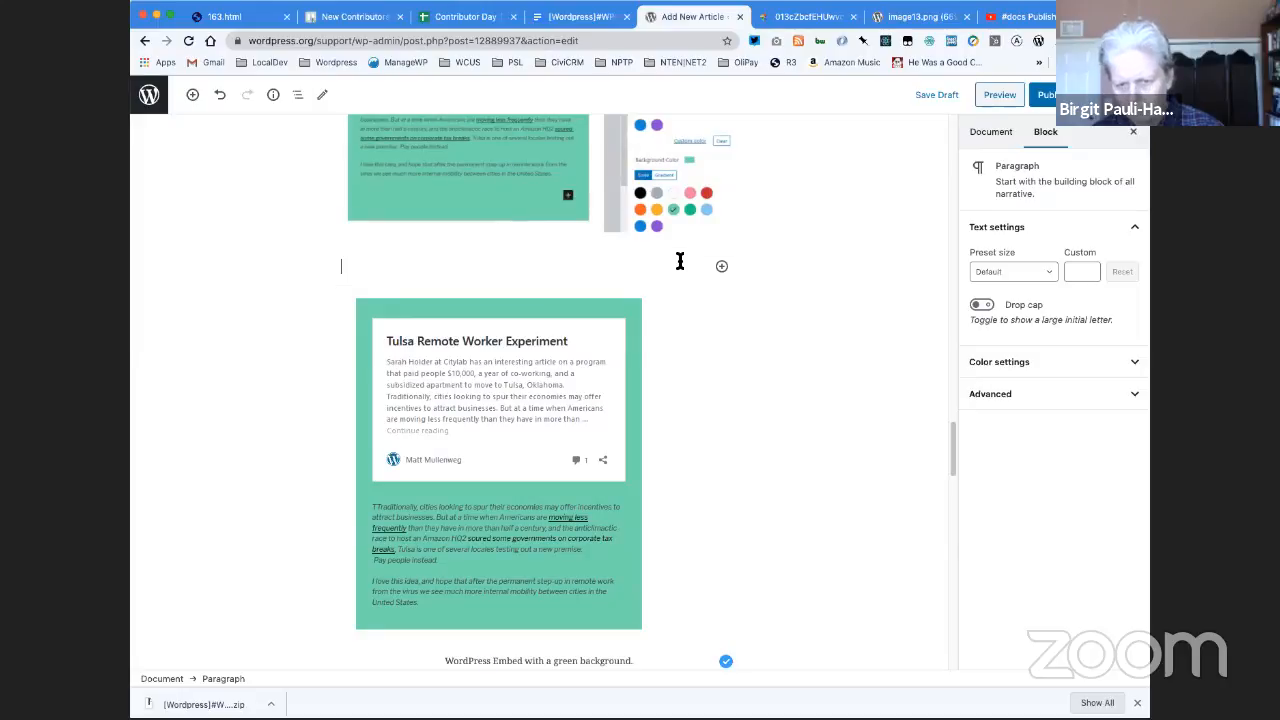
click(566, 255)
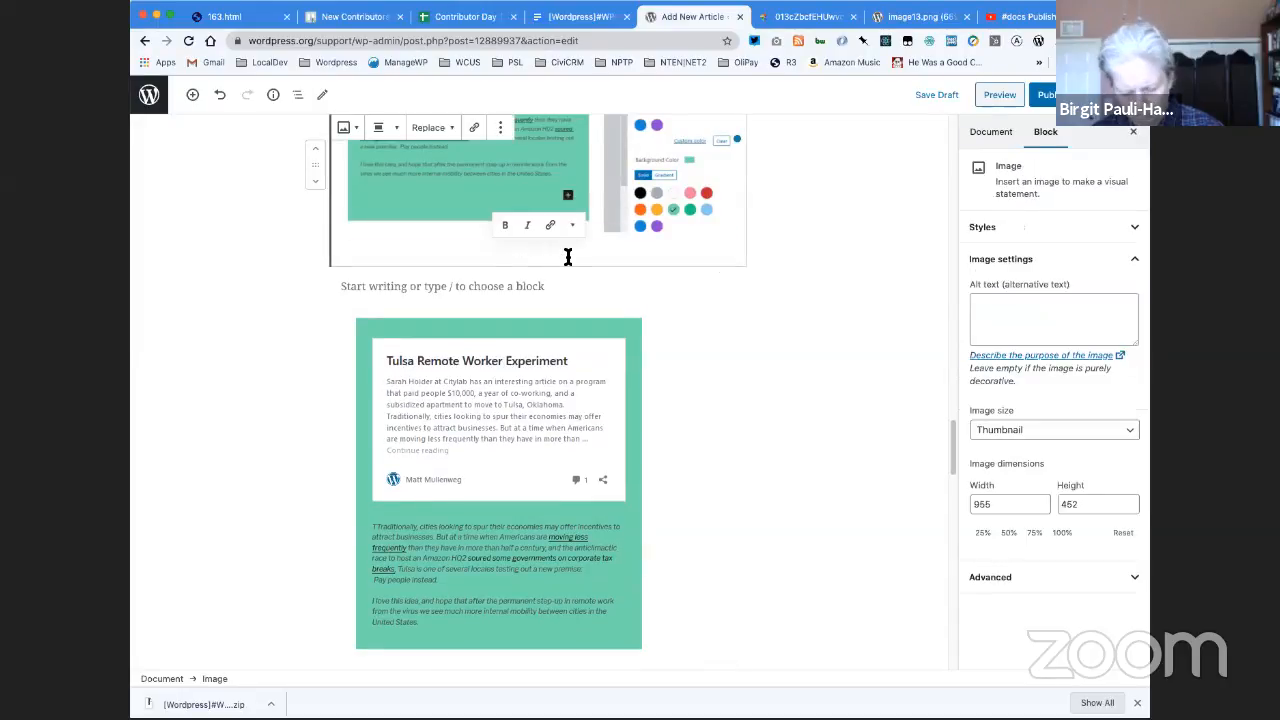
key(super+v)
click(556, 287)
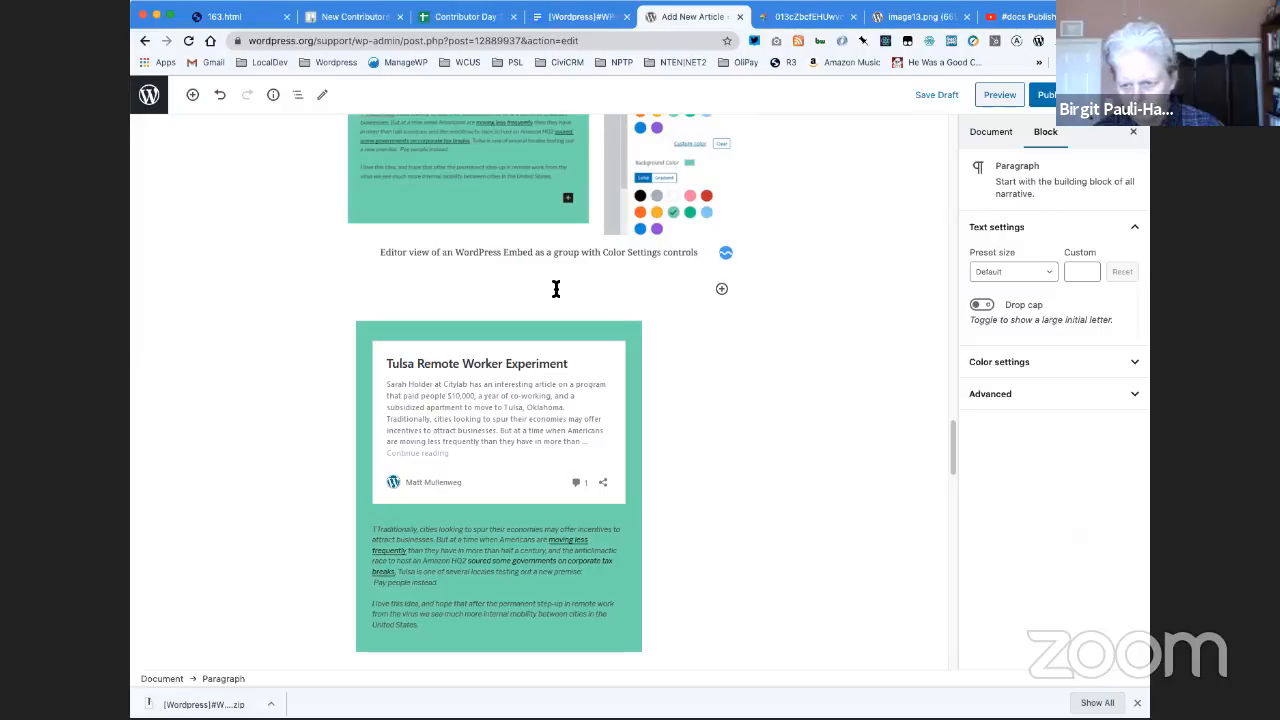
key(BackSpace)
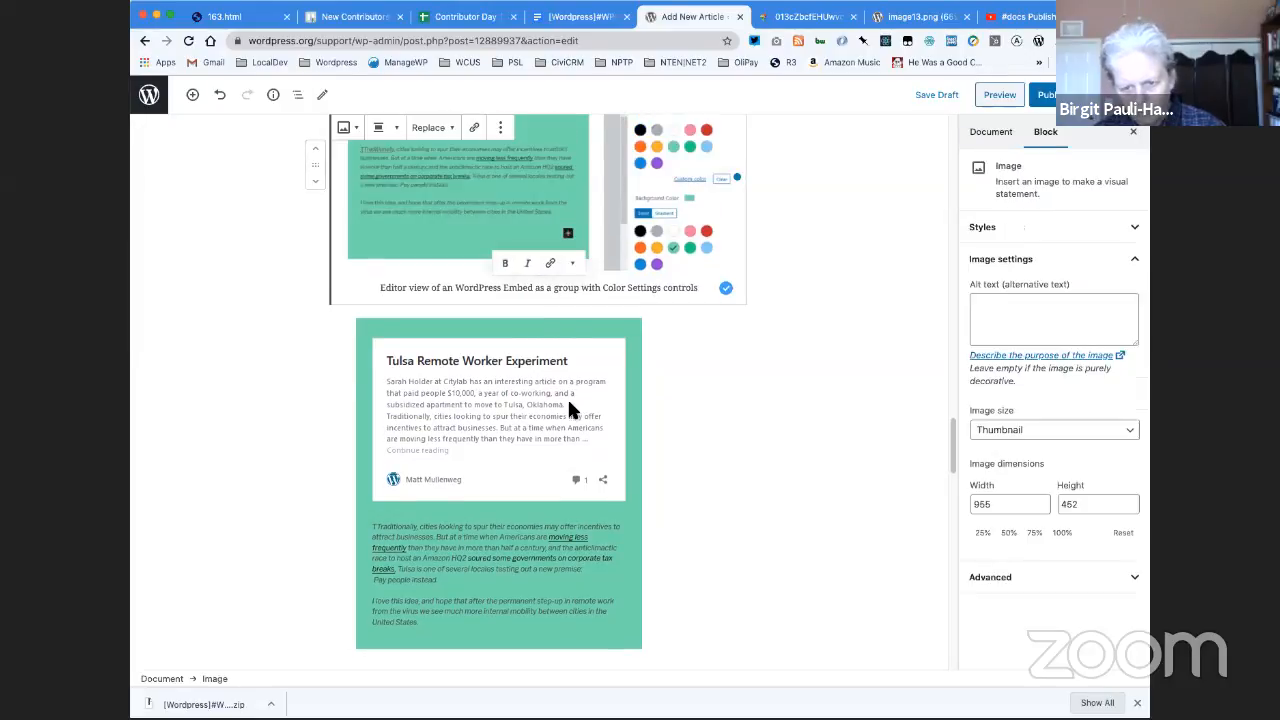
- Review the rest of the article from the Change Alignment section down to the Remove Block section
scroll(571, 406, down, 5)
scroll(569, 400, down, 8)
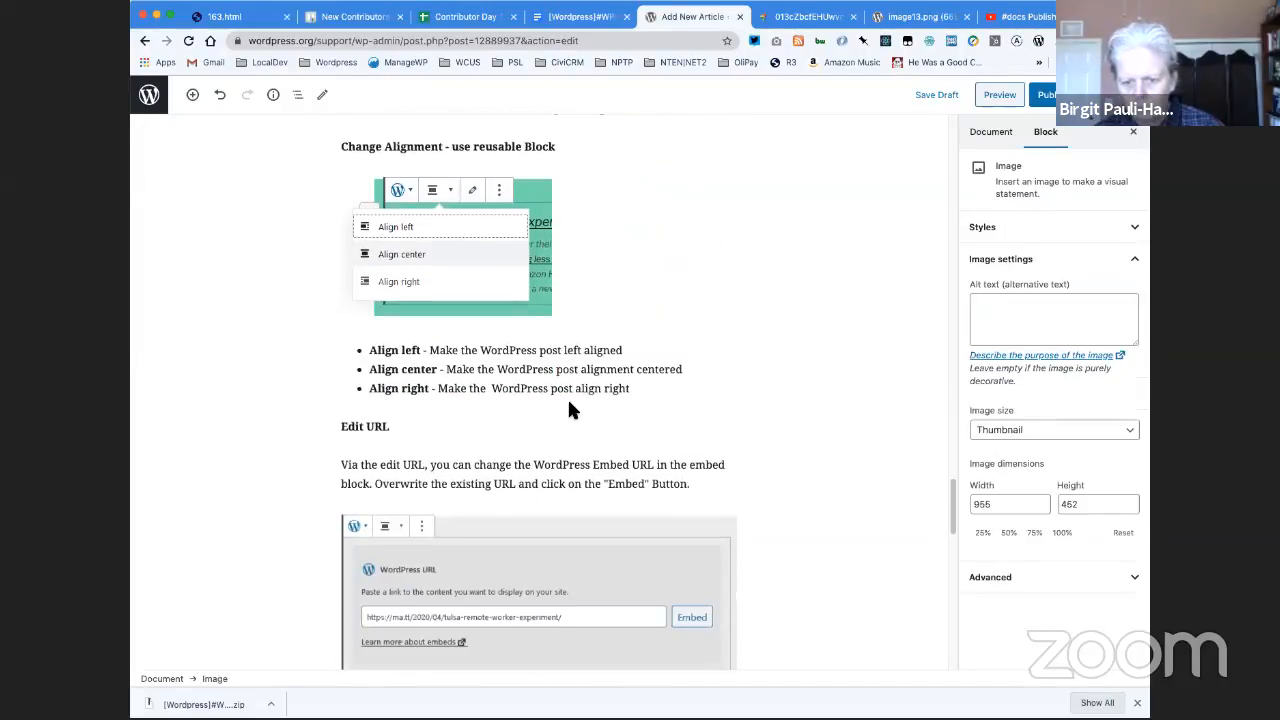
scroll(567, 397, down, 7)
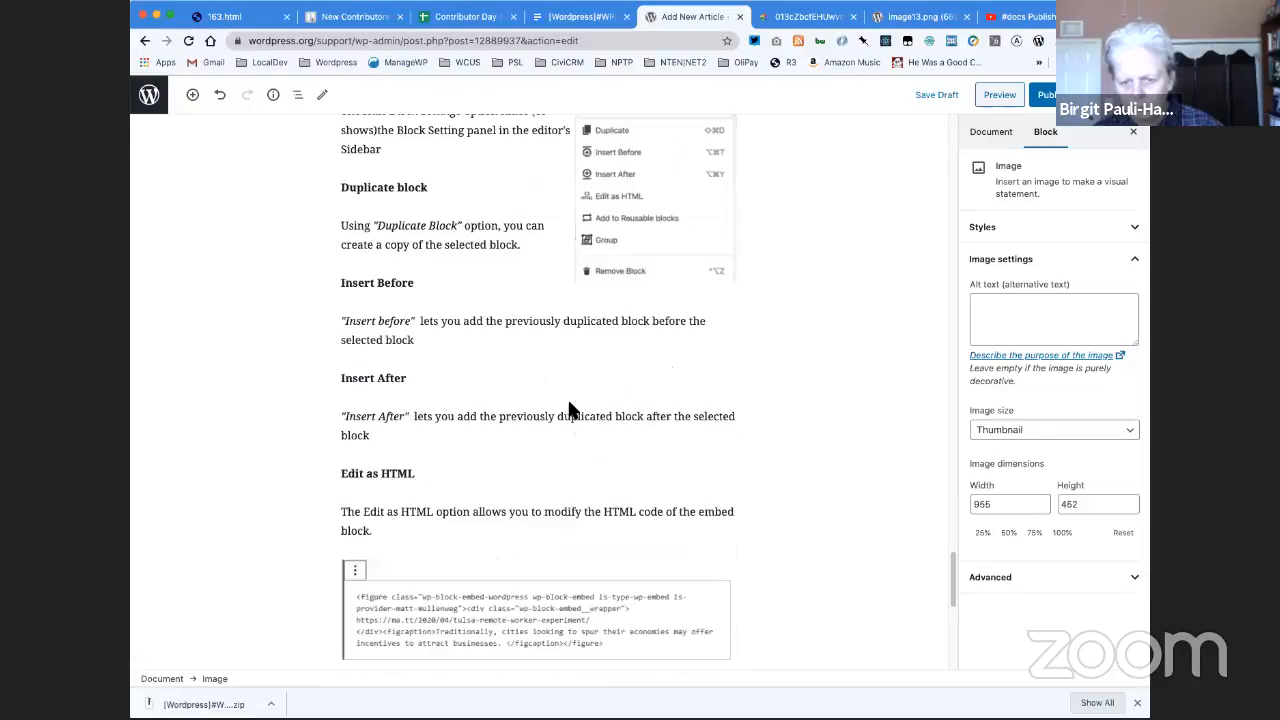
scroll(570, 404, down, 2)
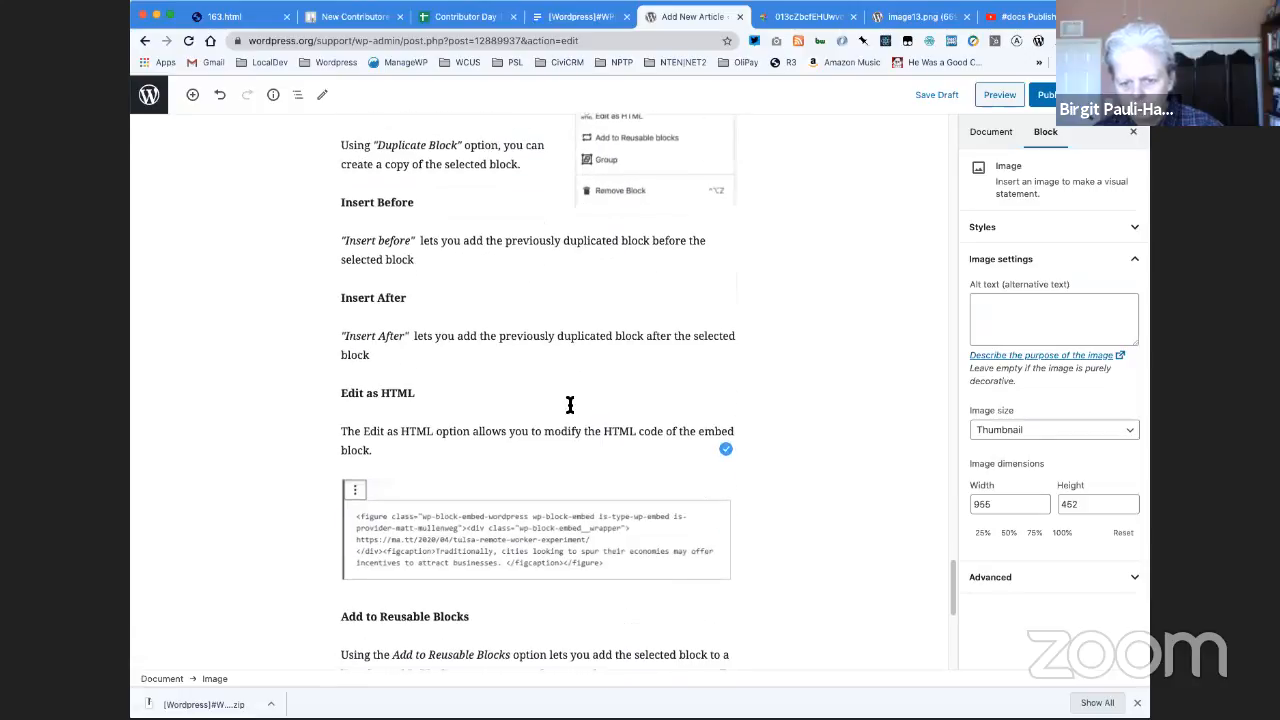
scroll(570, 404, up, 12)
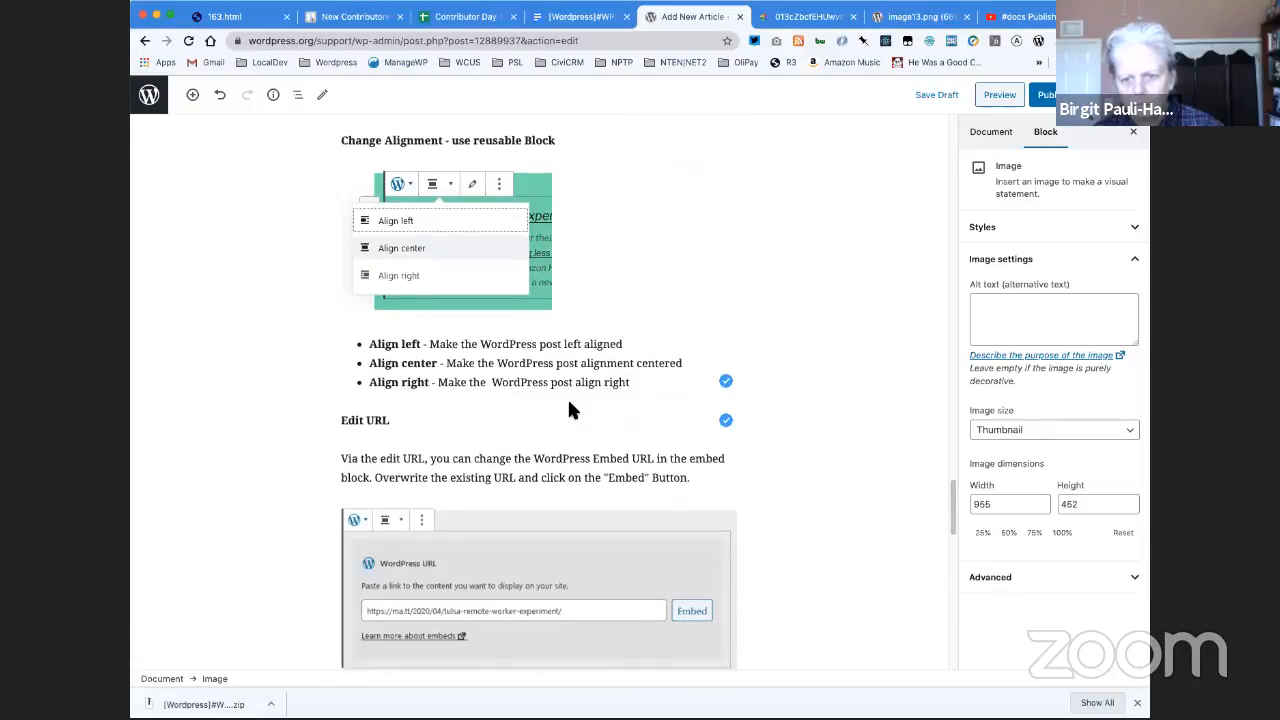
scroll(569, 404, down, 1)
scroll(569, 410, down, 10)
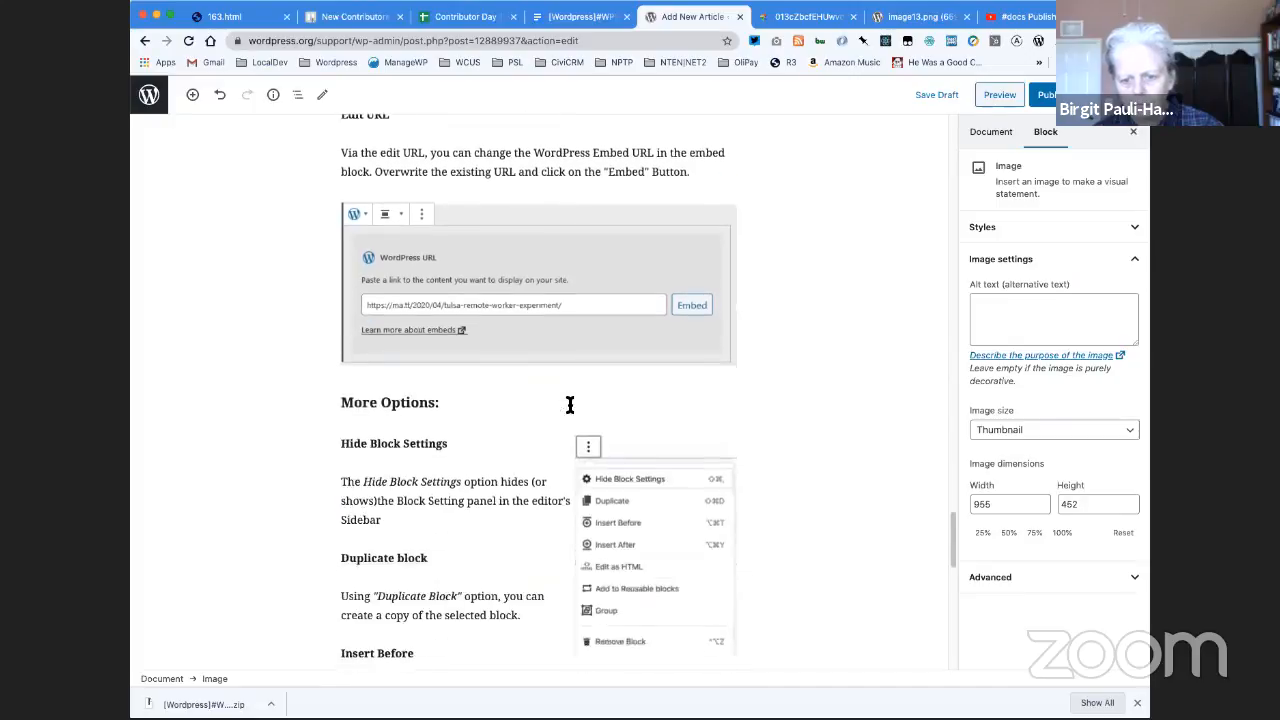
scroll(568, 404, down, 5)
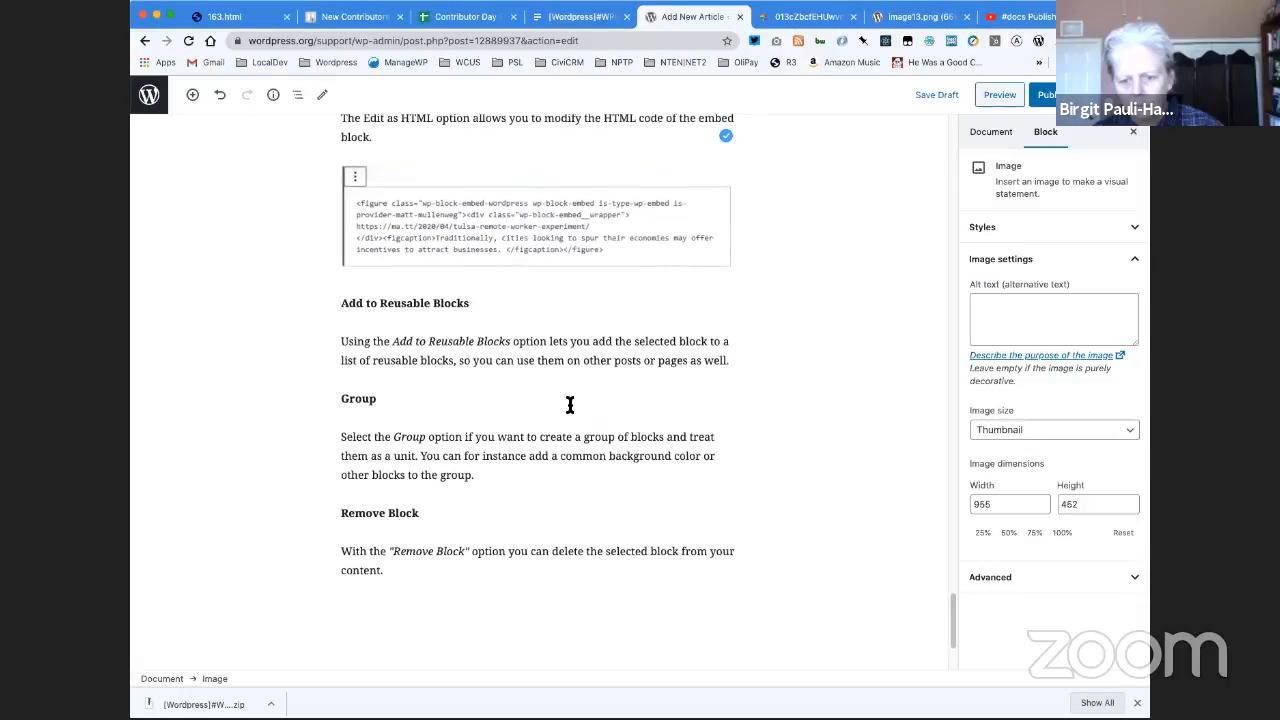
scroll(570, 404, down, 4)
- Add an H2 heading "Block Settings" at the end of the article, after the Remove Block description
click(452, 431)
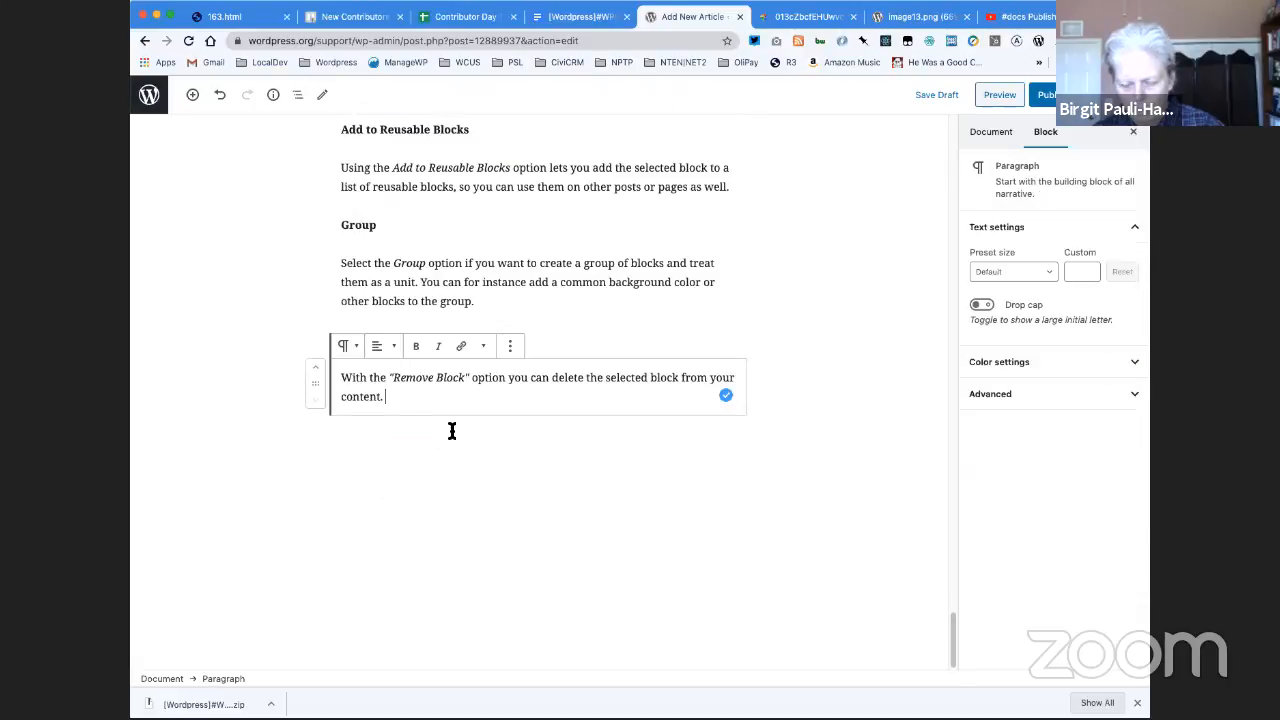
key(Return)
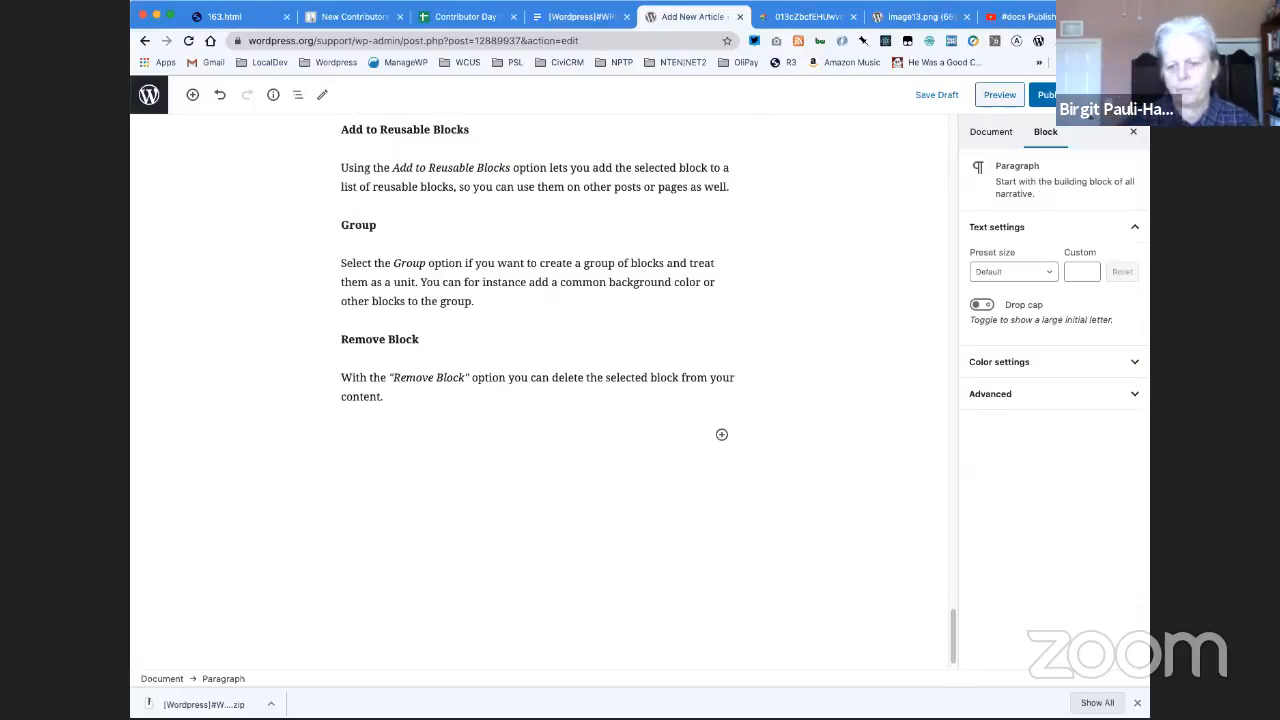
scroll(402, 439, down, 1)
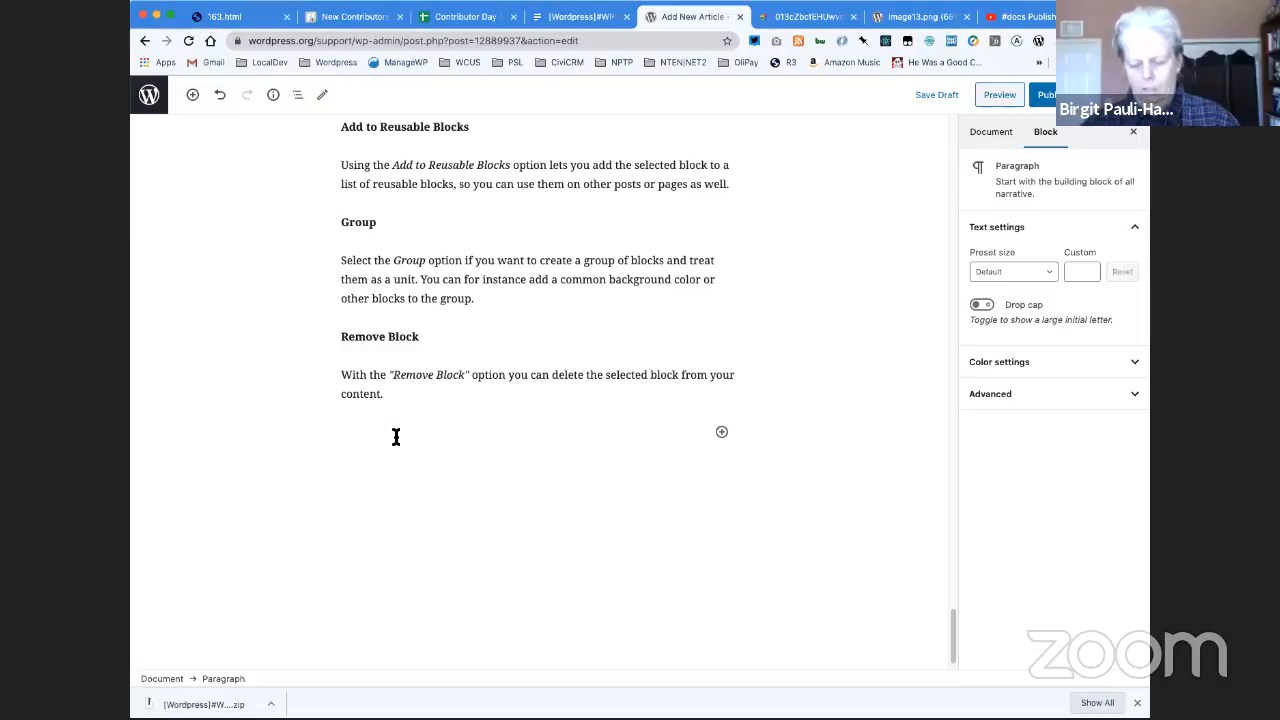
text(Block)
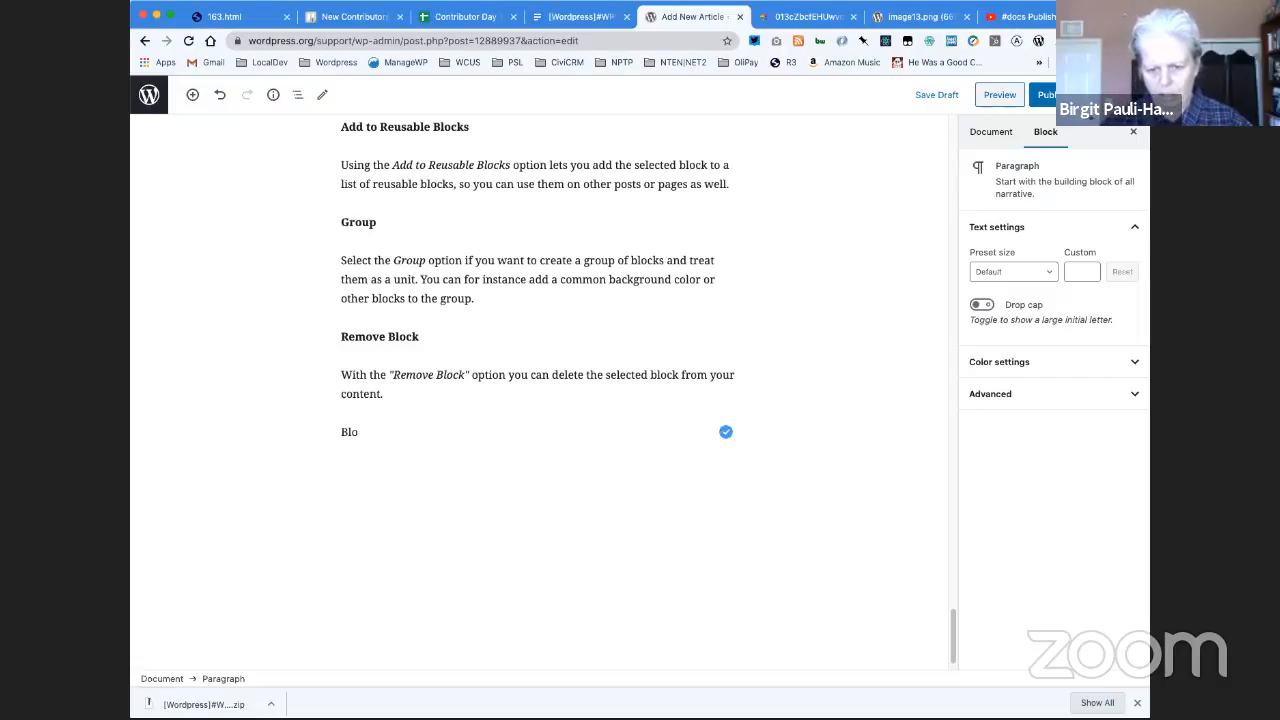
key(BackSpace)
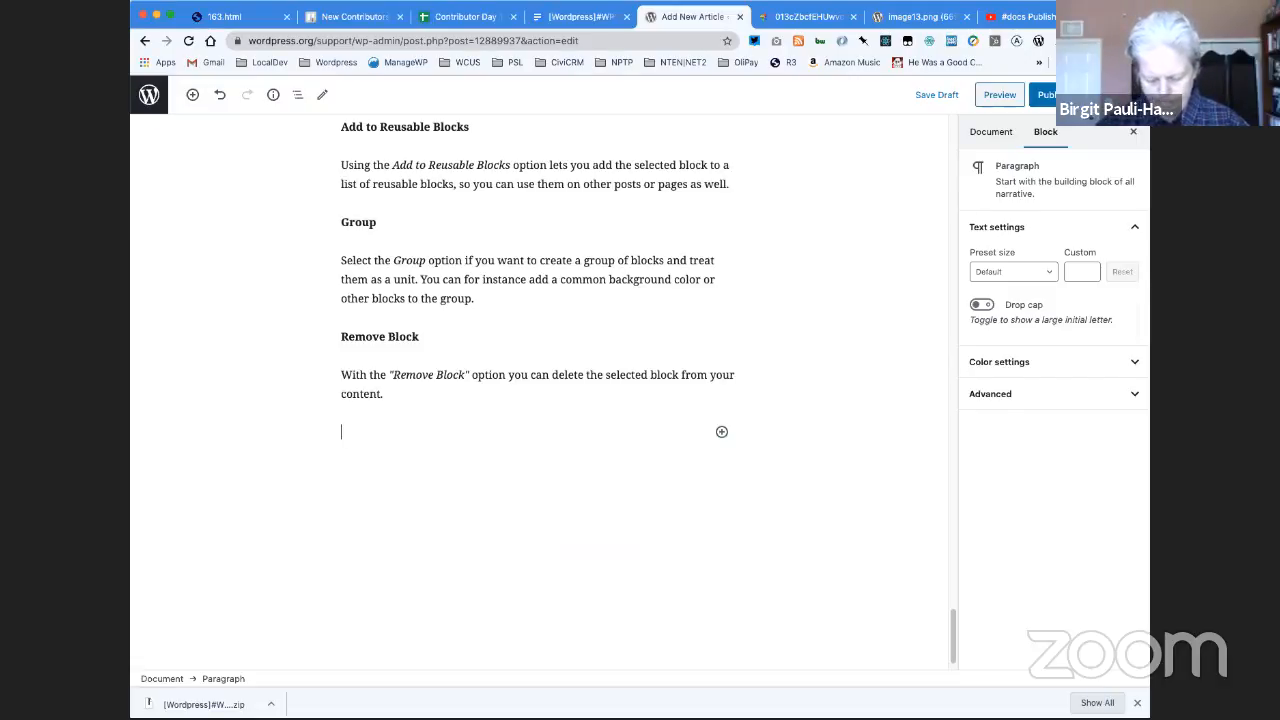
text(## Block)
text( Settings)
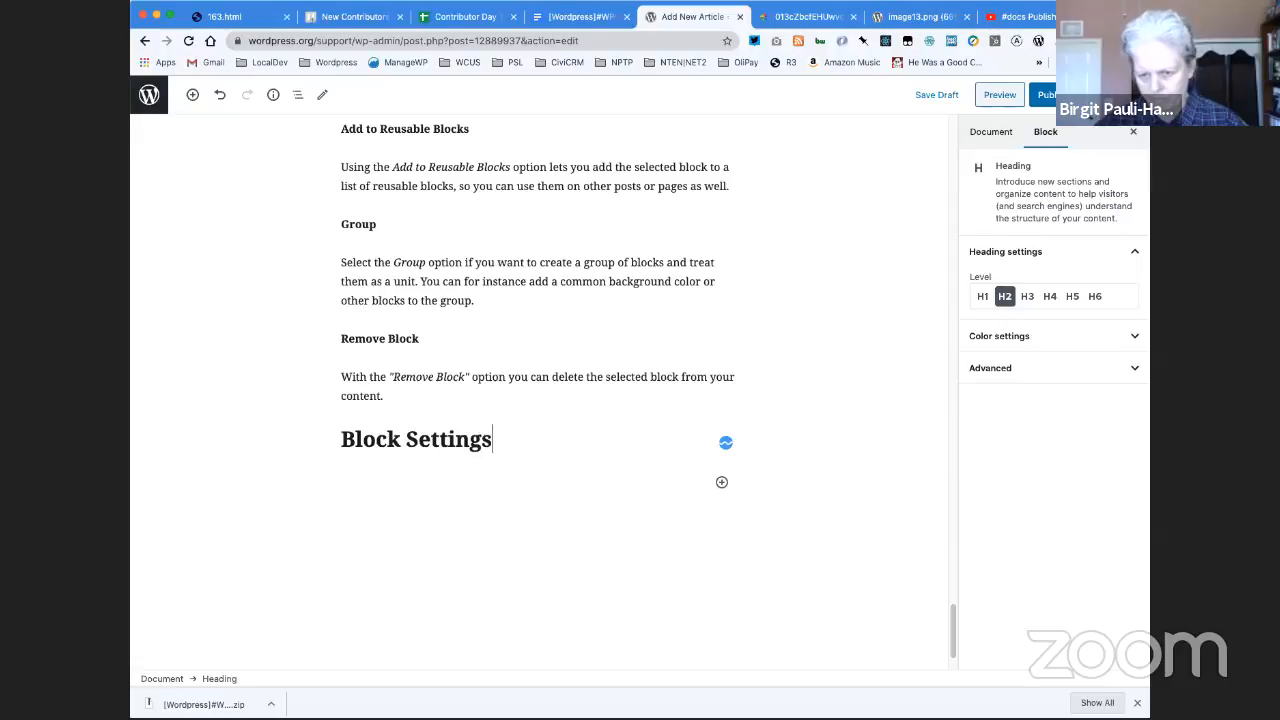
- Insert the reusable block "Block Settings -- Advanced" beneath the Block Settings heading and convert it to a regular block
key(Return)
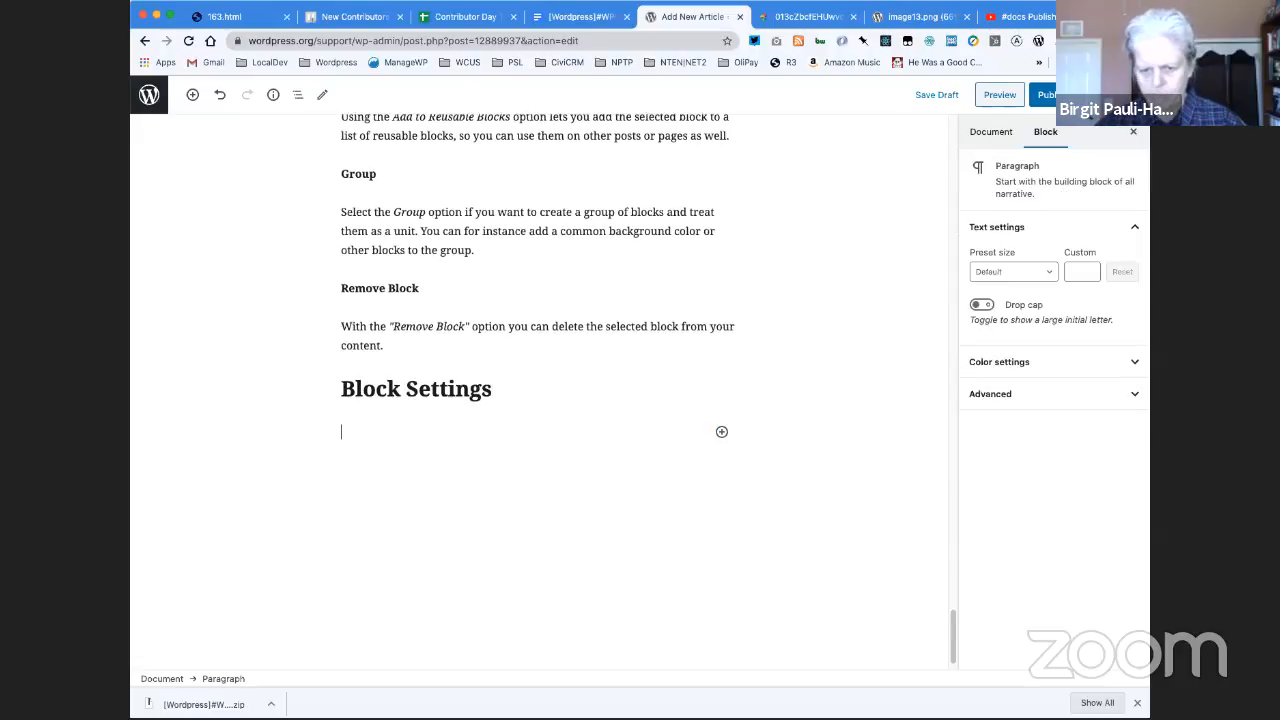
click(722, 432)
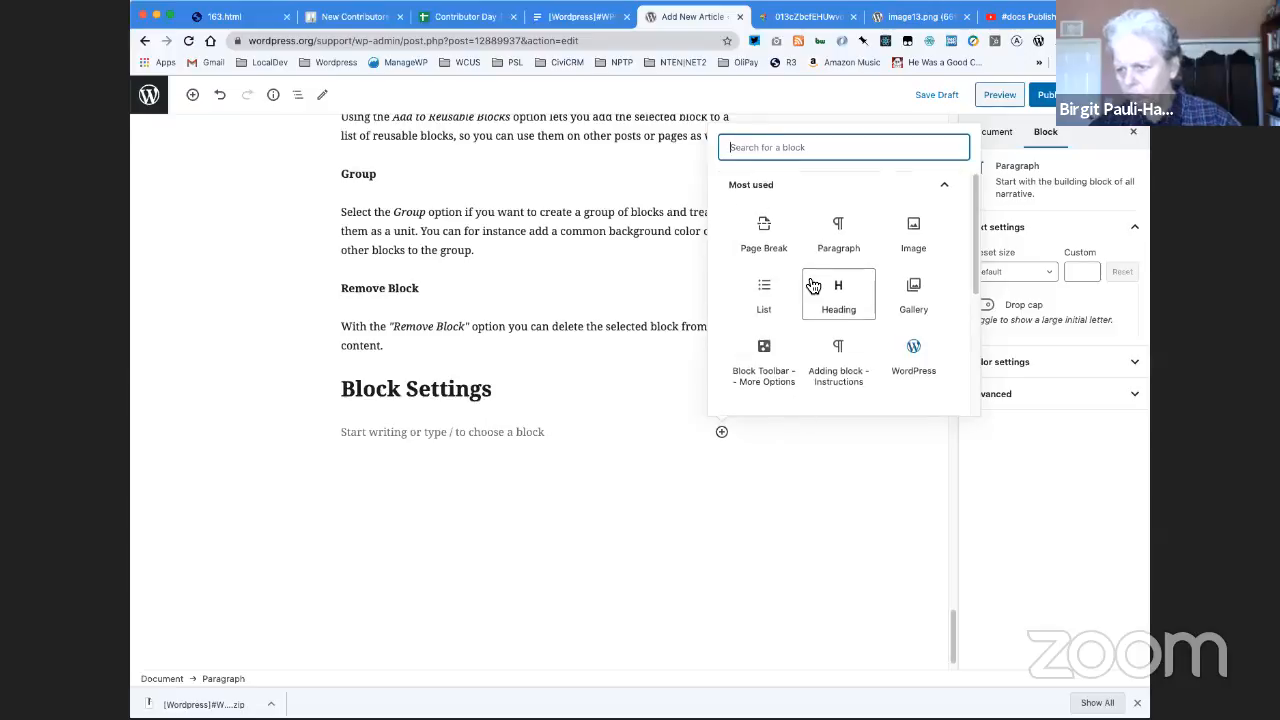
scroll(818, 340, down, 5)
click(825, 398)
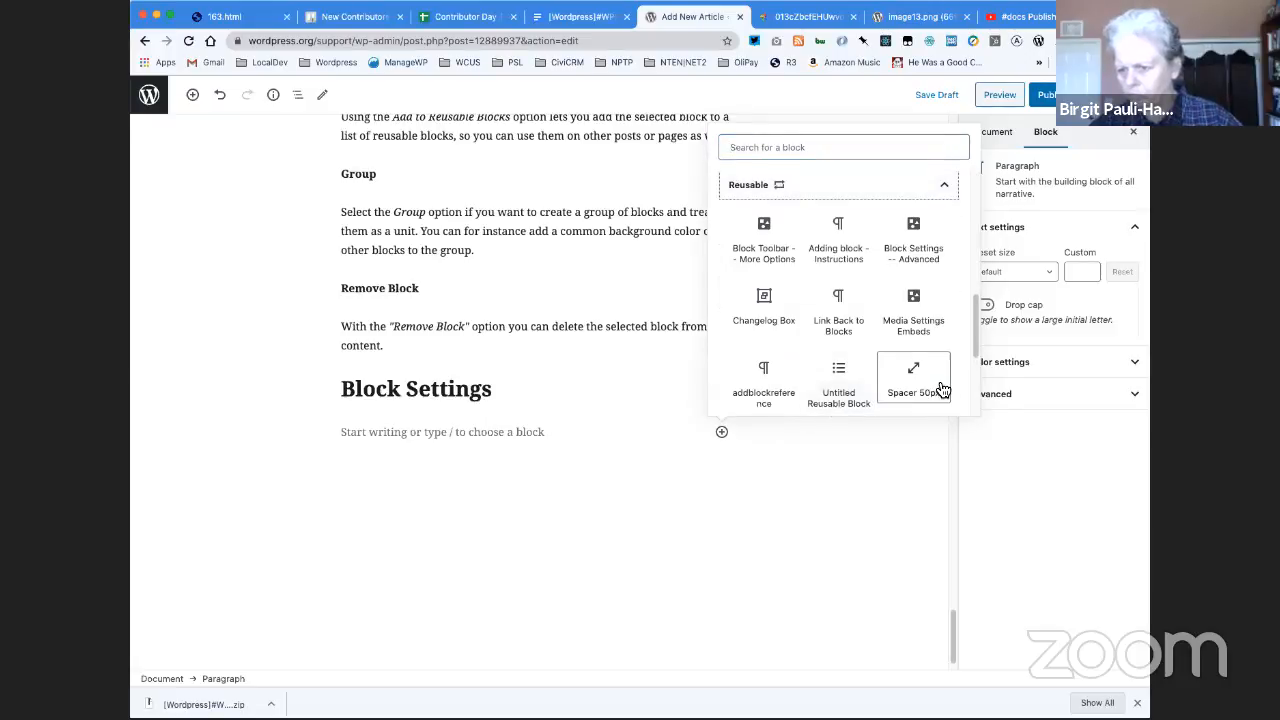
click(926, 232)
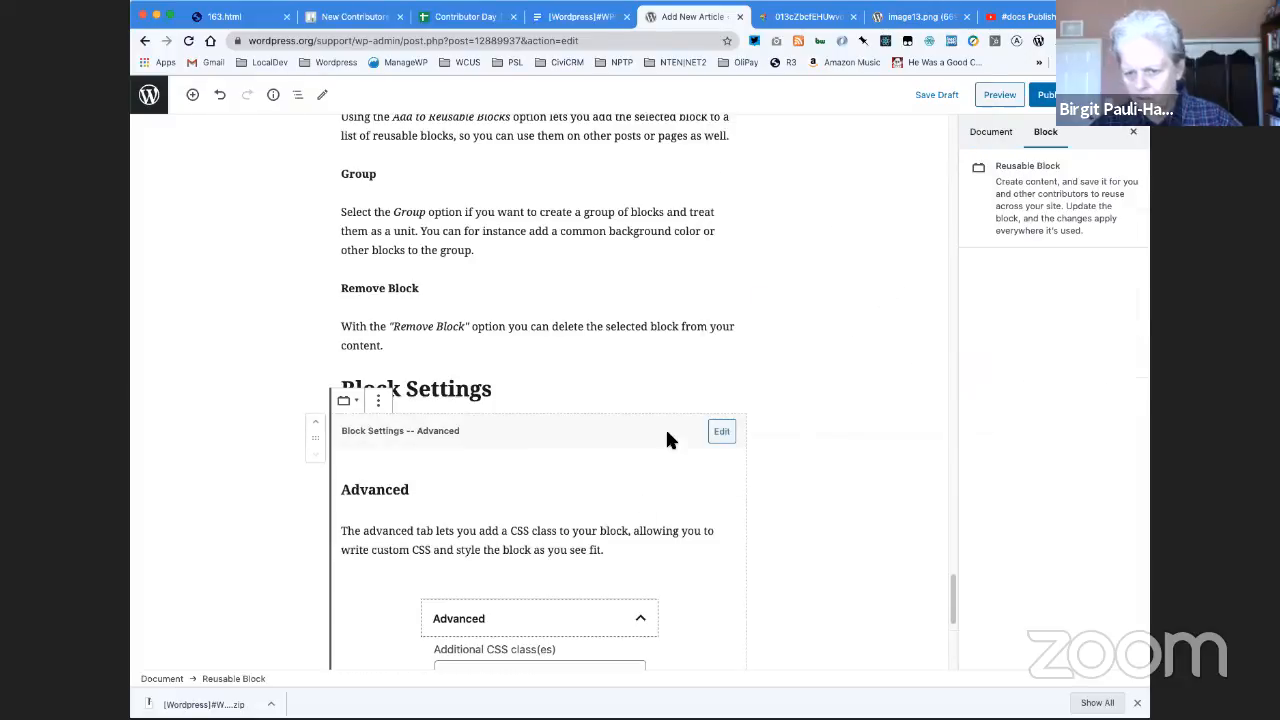
click(379, 401)
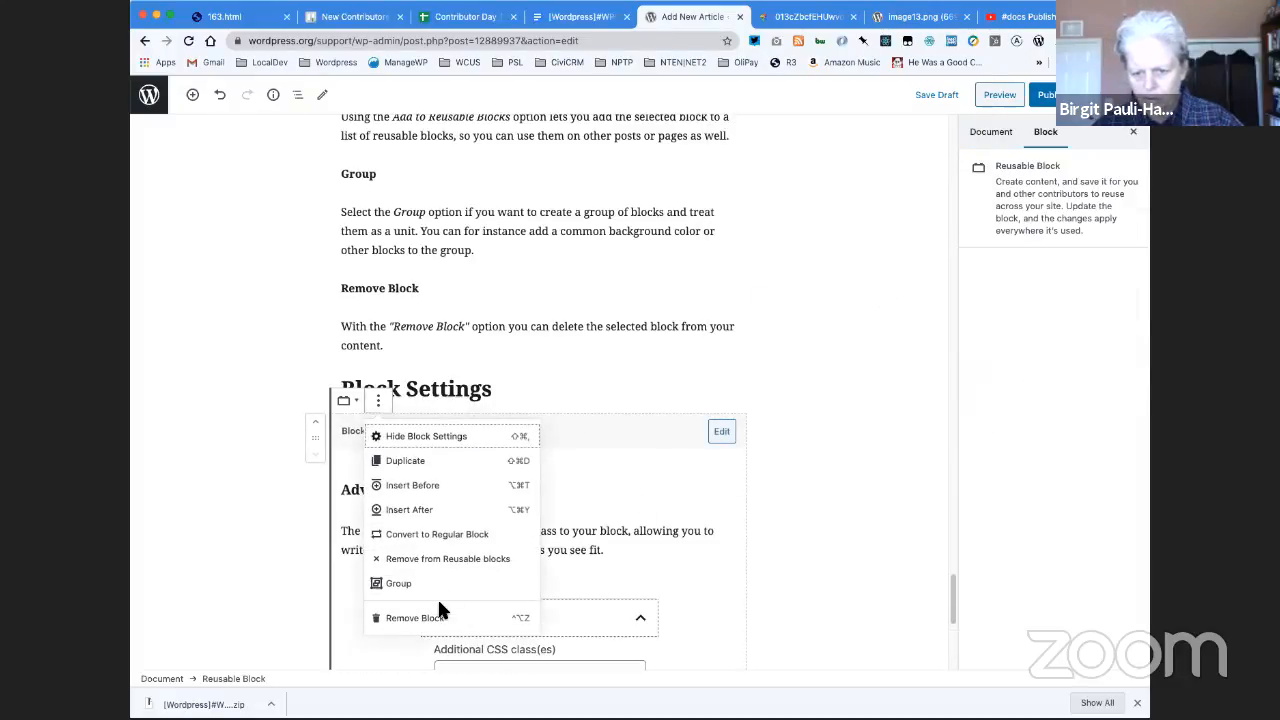
click(449, 534)
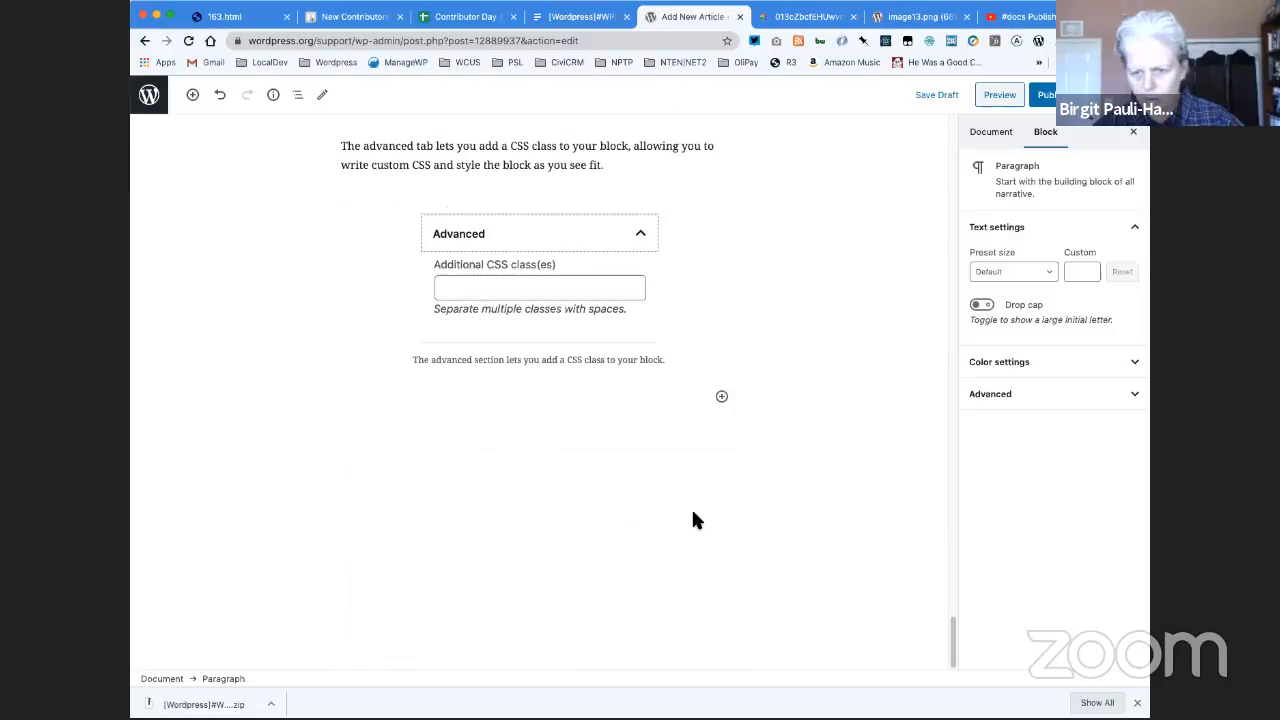
- Insert the reusable block "Media Settings Embeds" between the Block Settings heading and the Advanced section
click(560, 179)
scroll(560, 181, up, 2)
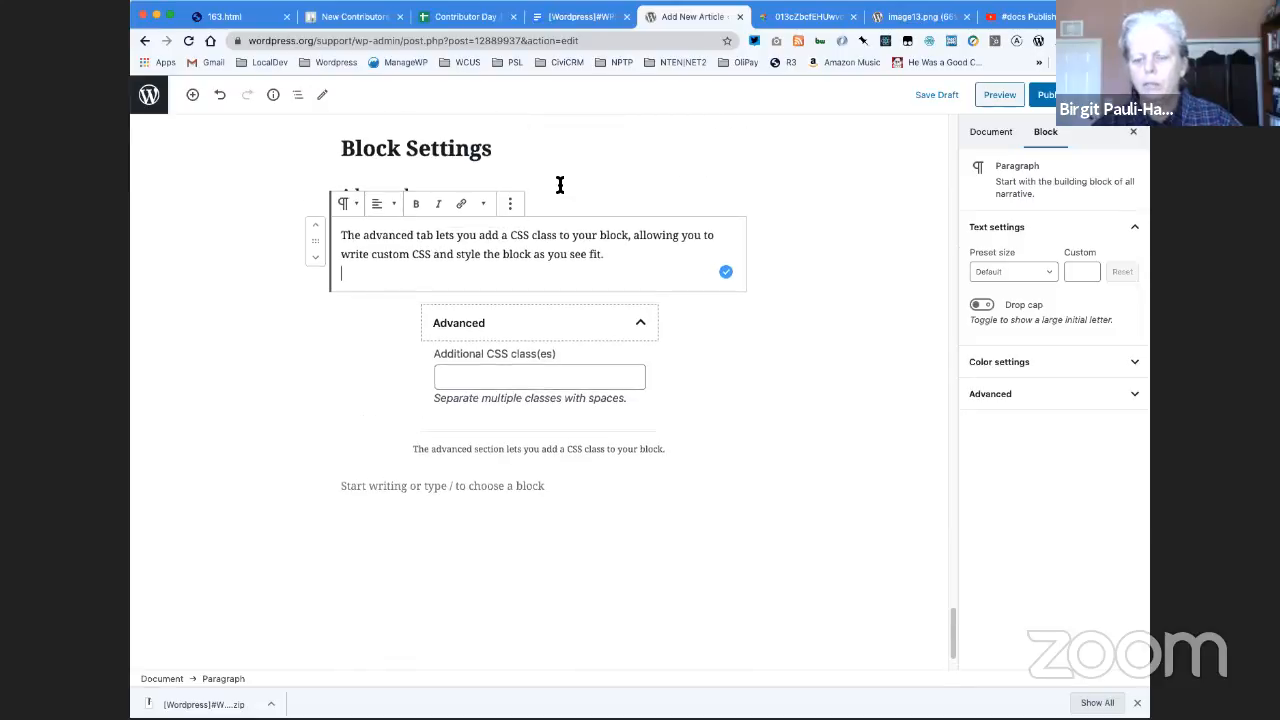
click(560, 183)
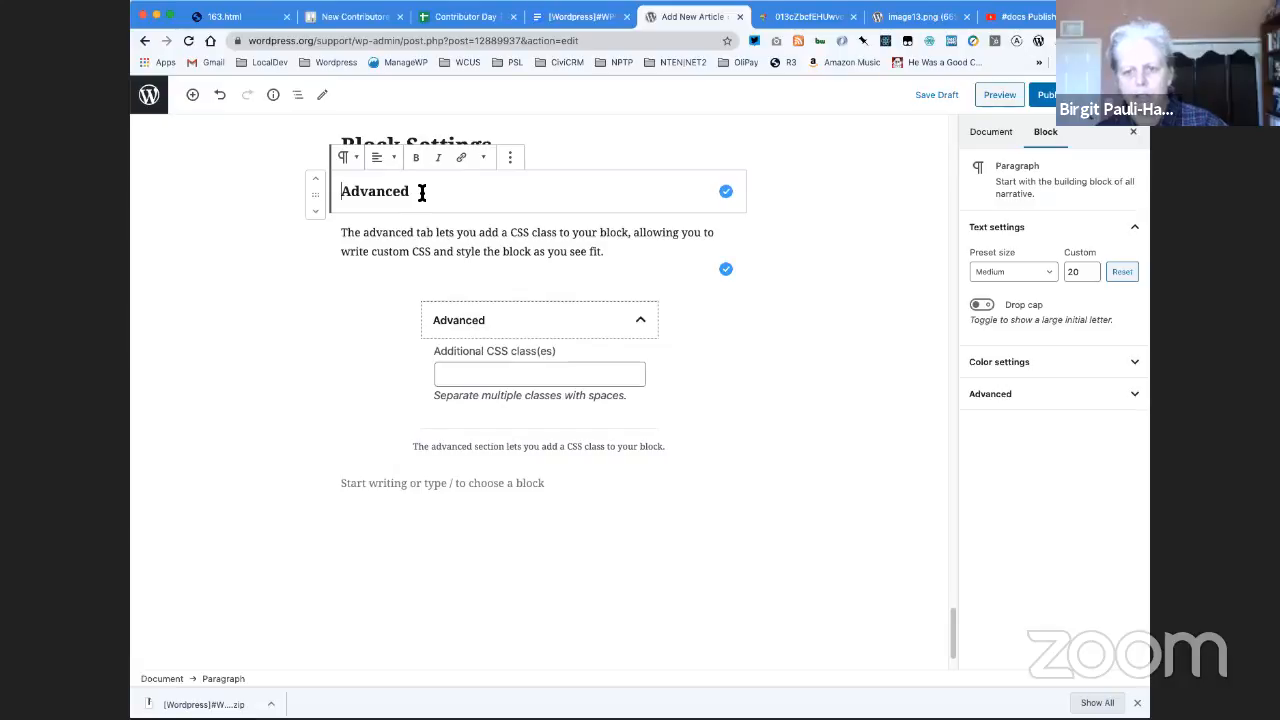
click(545, 156)
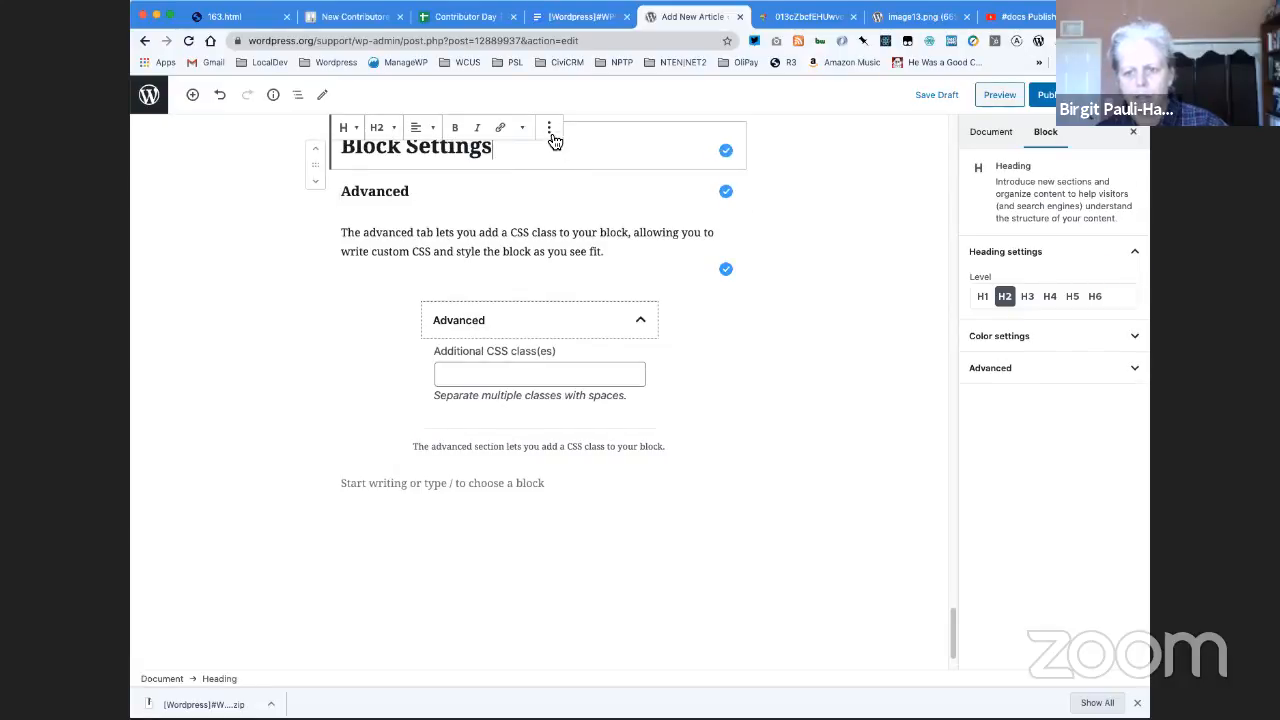
click(522, 167)
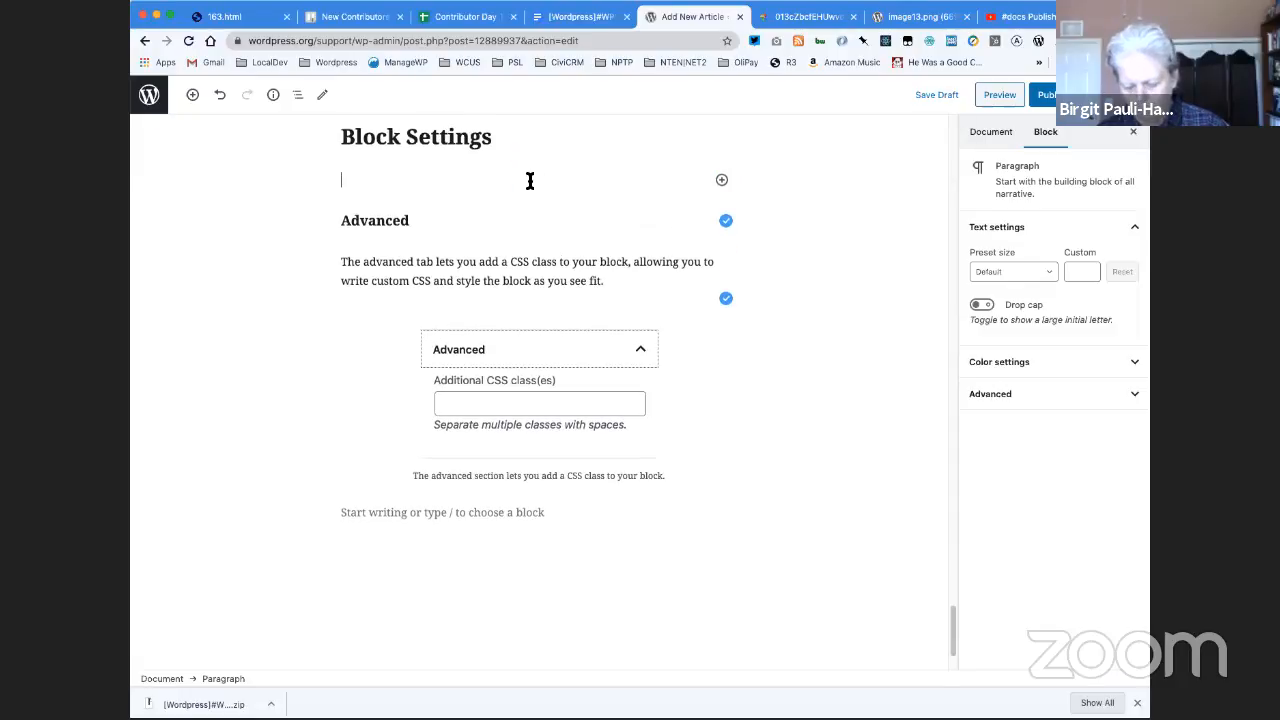
text(/me)
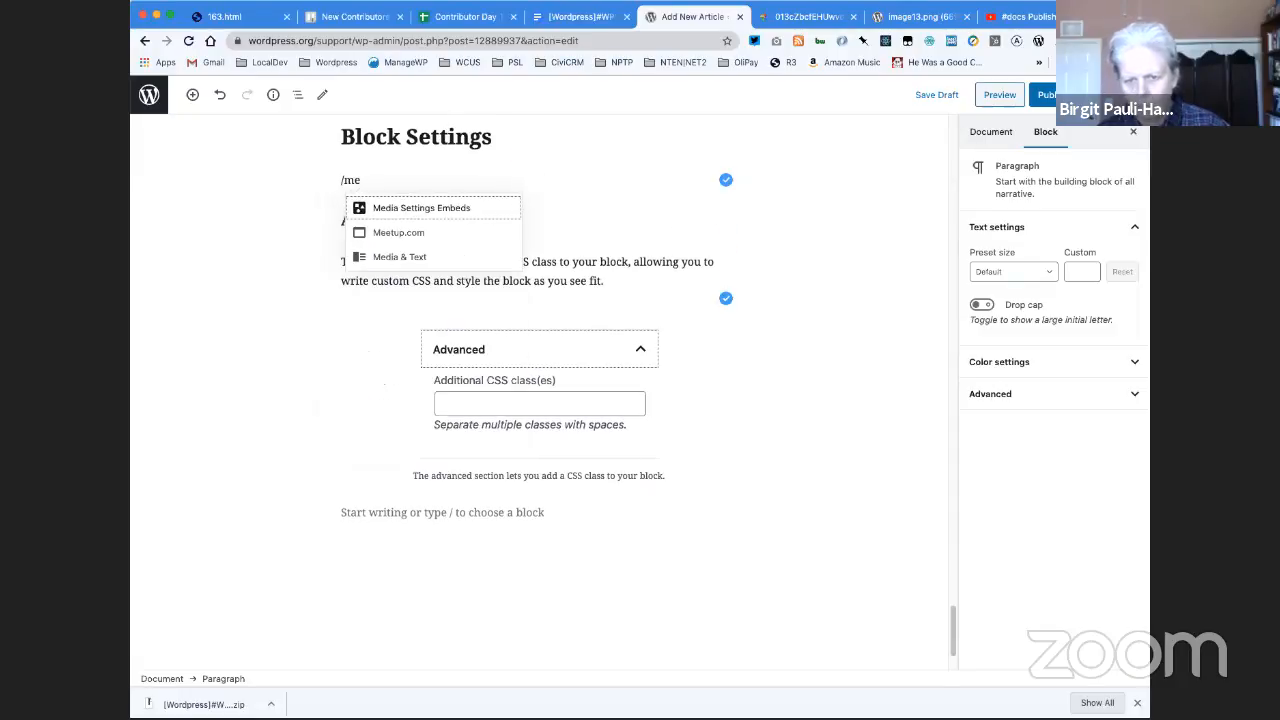
click(543, 212)
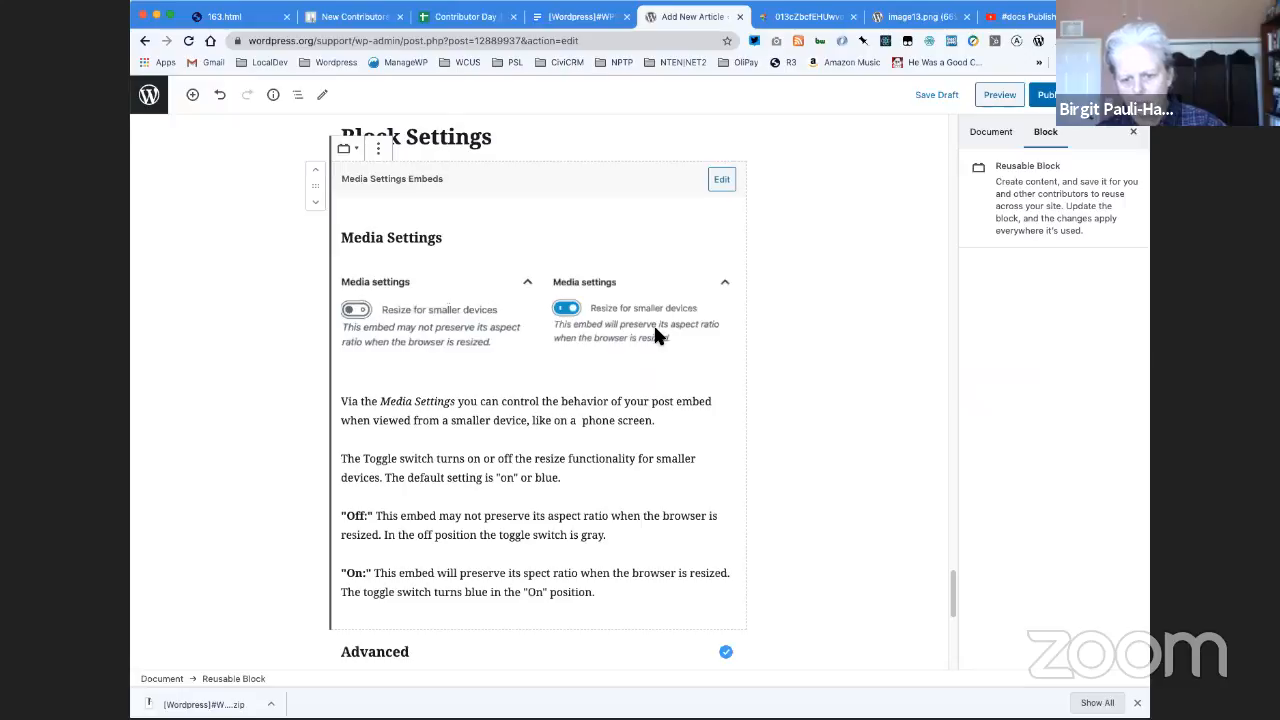
click(820, 352)
- Look over the article from the Block Settings section back to the introduction and save the draft
scroll(820, 352, down, 4)
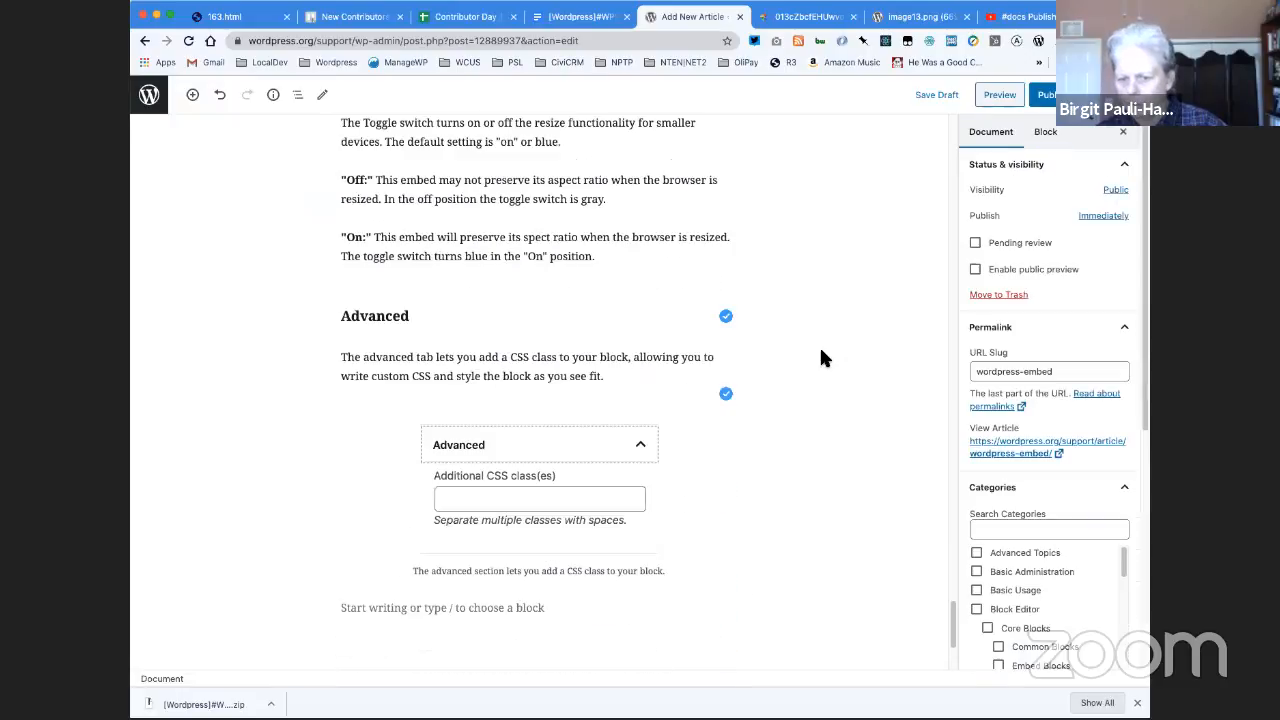
scroll(821, 352, up, 5)
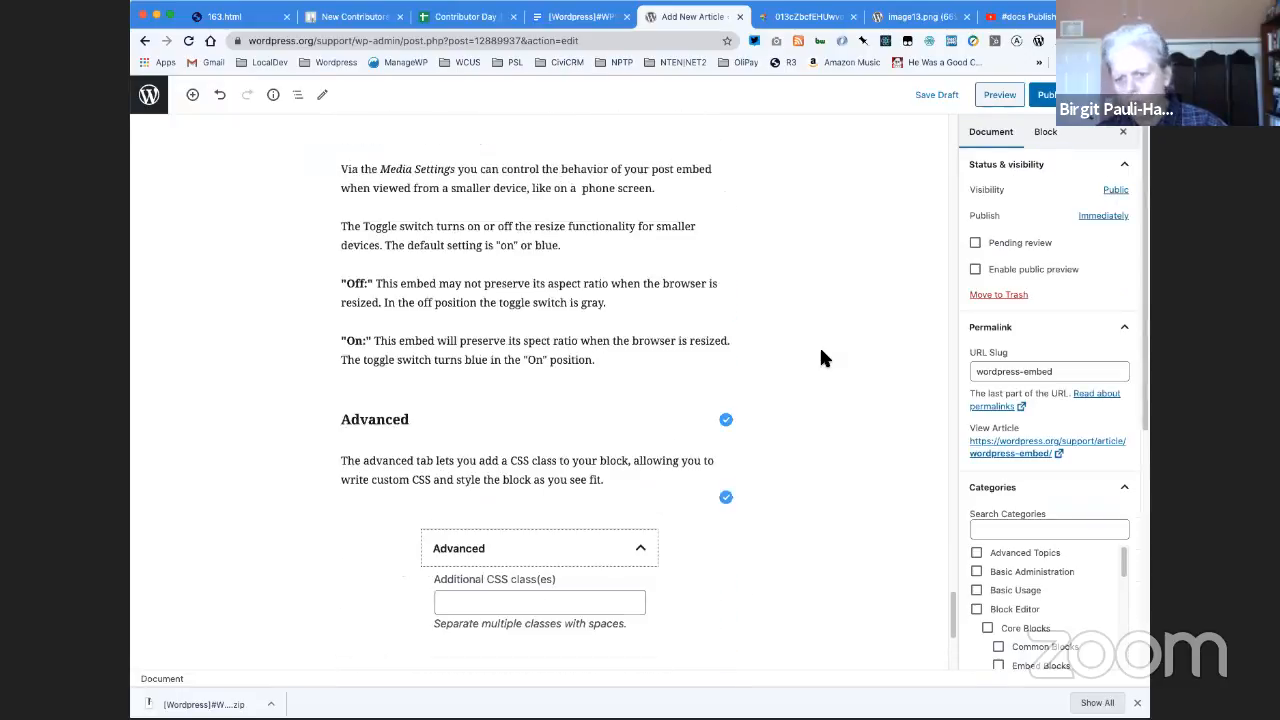
scroll(821, 358, up, 15)
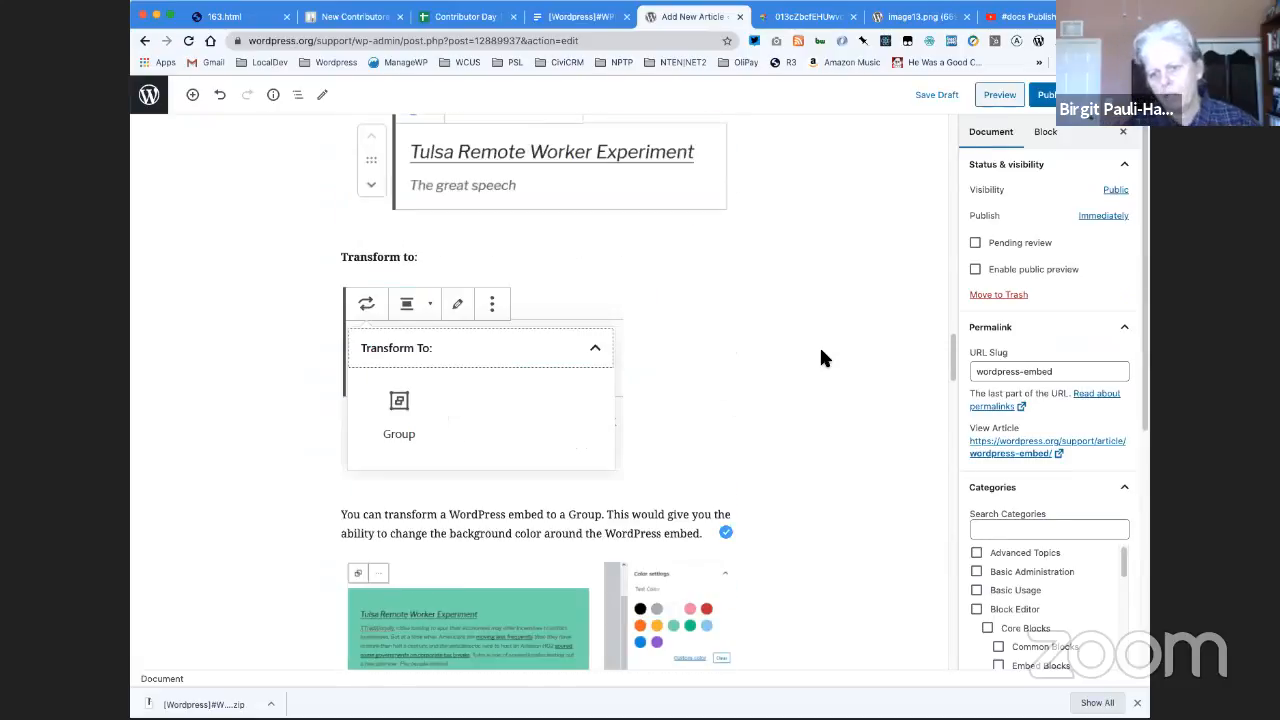
scroll(821, 358, up, 12)
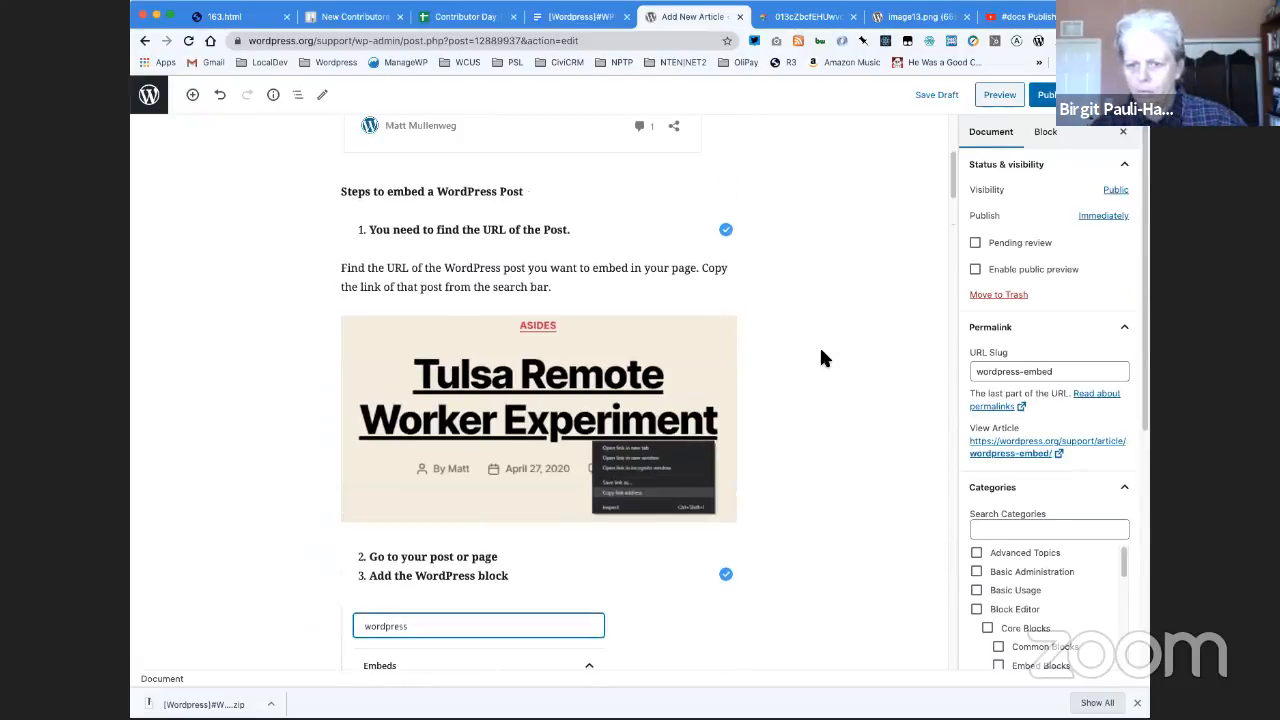
scroll(820, 357, up, 4)
scroll(946, 166, down, 2)
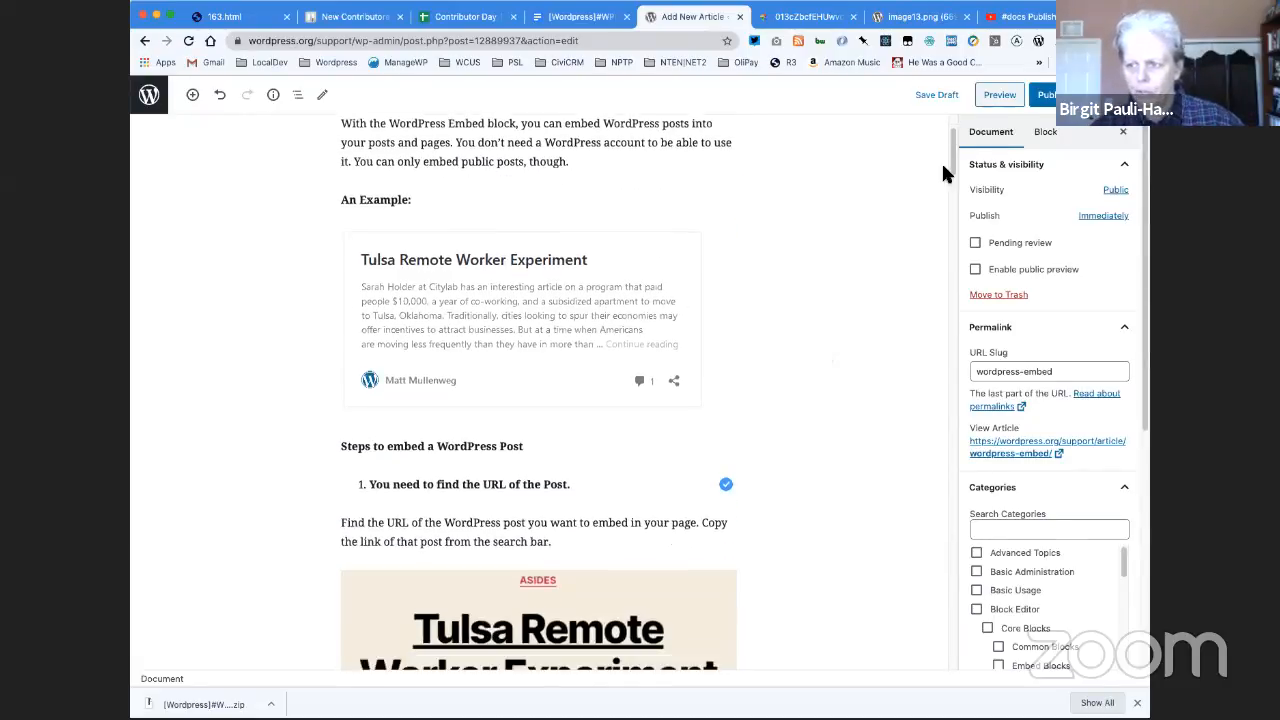
click(938, 96)
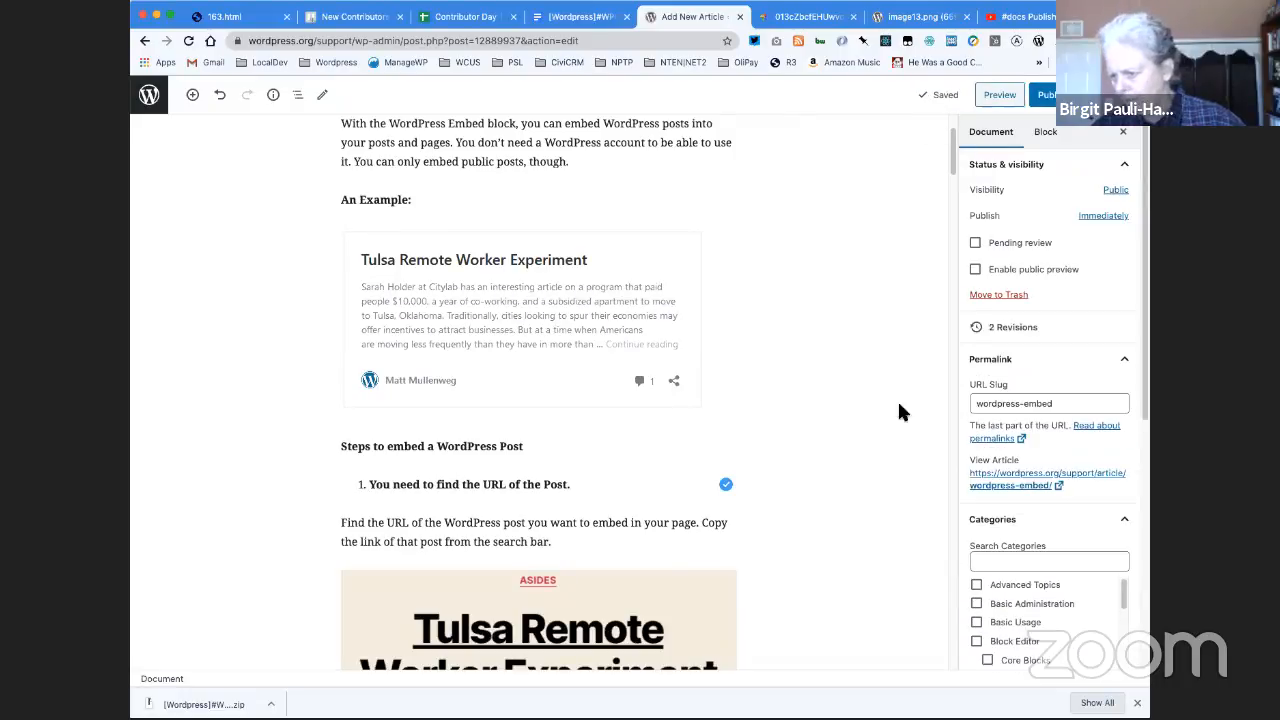
- Assign the article to the Embed Blocks category under Core Blocks
scroll(889, 440, down, 1)
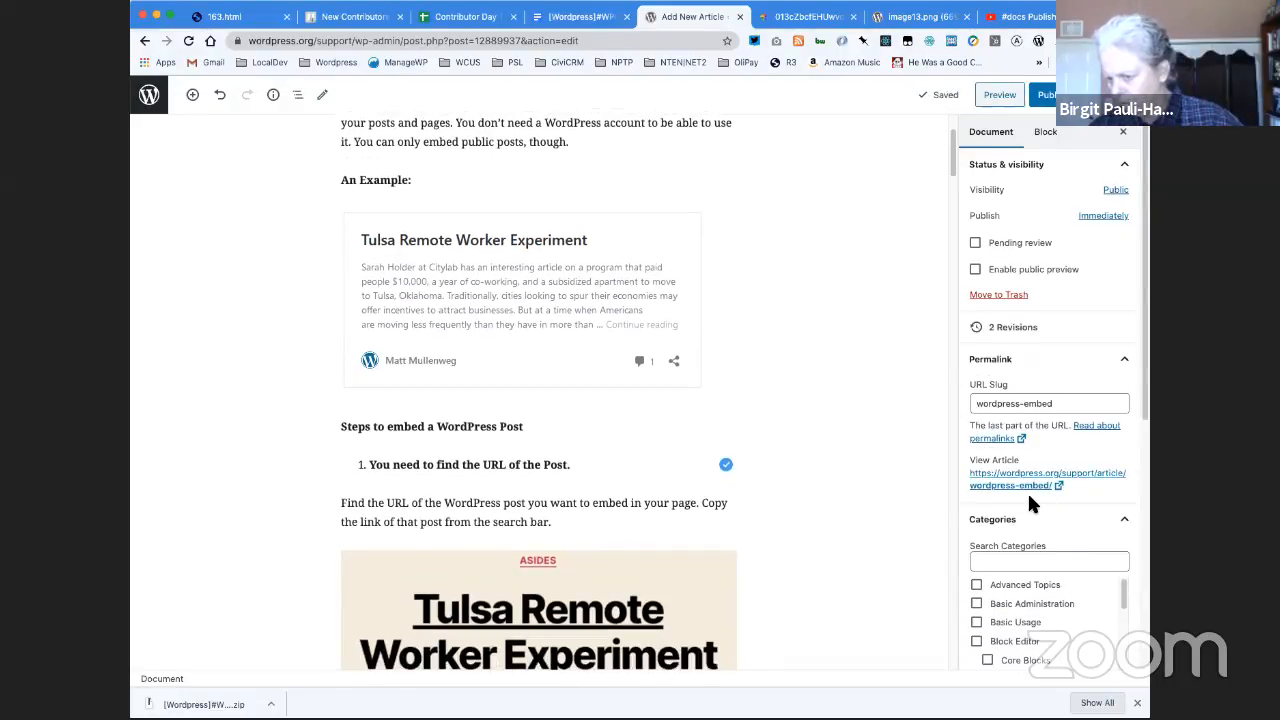
scroll(1027, 491, down, 2)
scroll(1027, 491, down, 2)
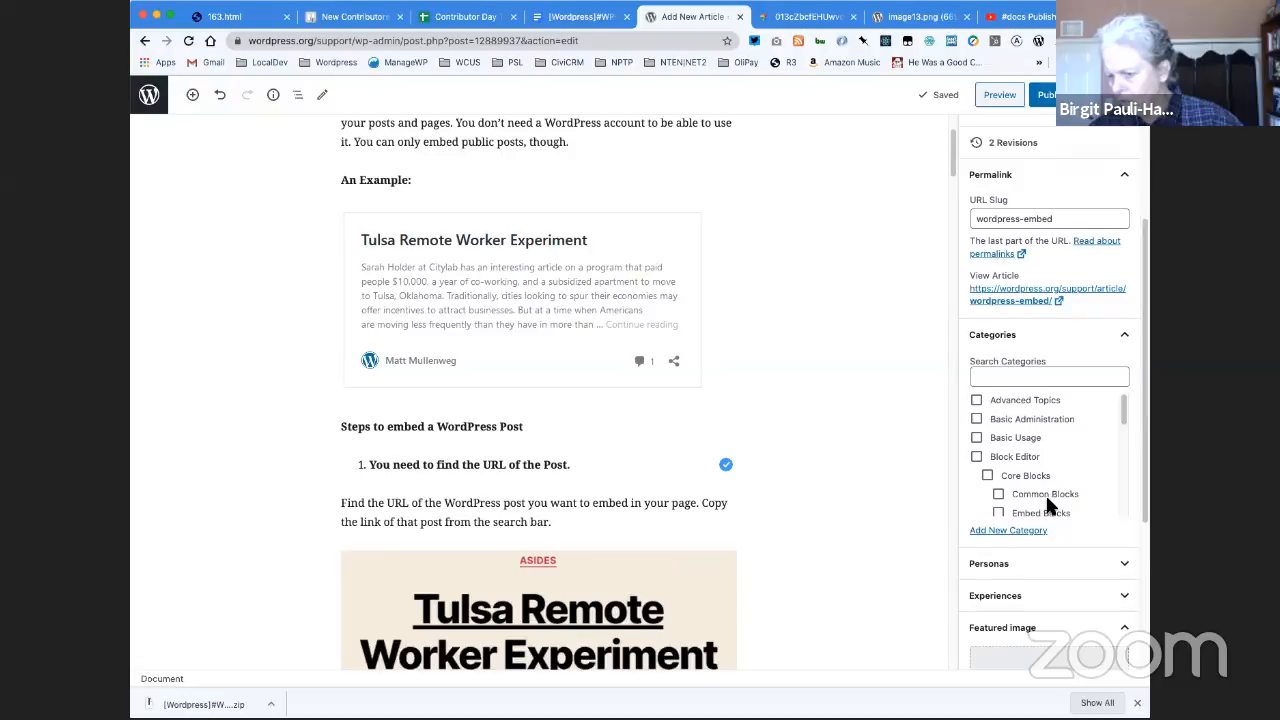
scroll(1047, 503, down, 1)
click(999, 442)
scroll(905, 480, down, 4)
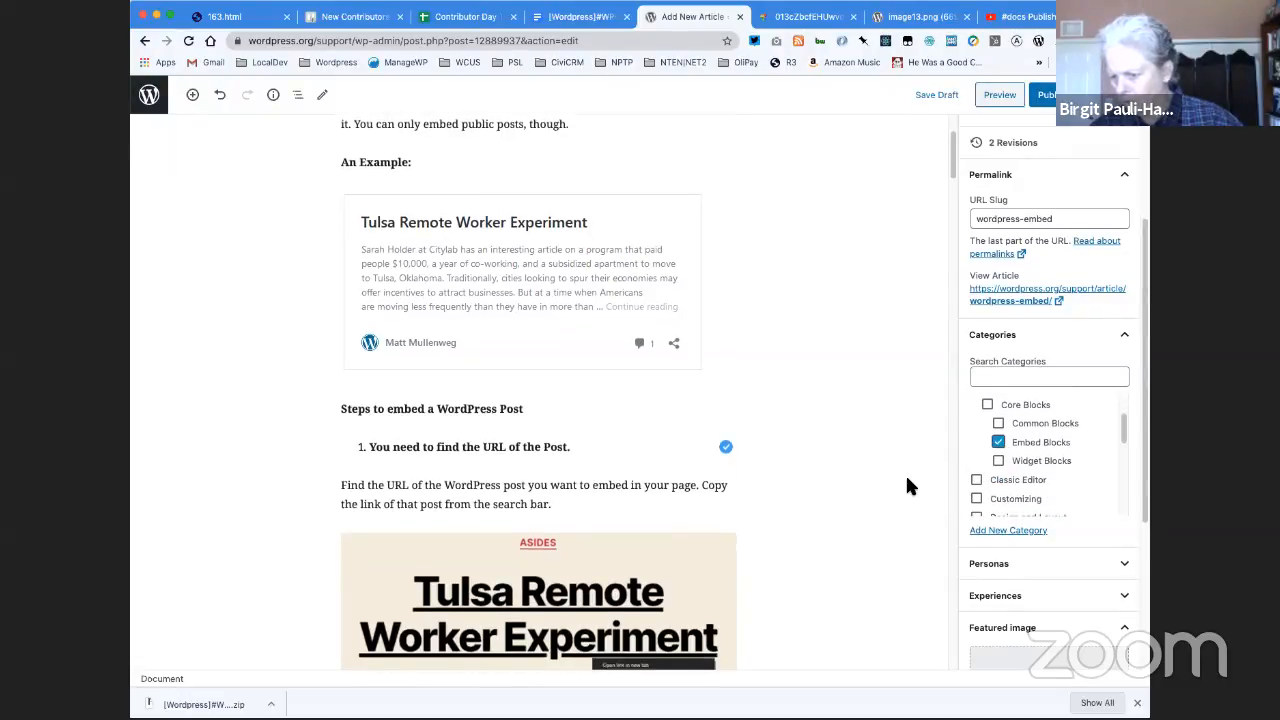
- Set image2.png, the Tulsa Remote Worker Experiment embed preview, as the article's featured image
scroll(877, 512, up, 5)
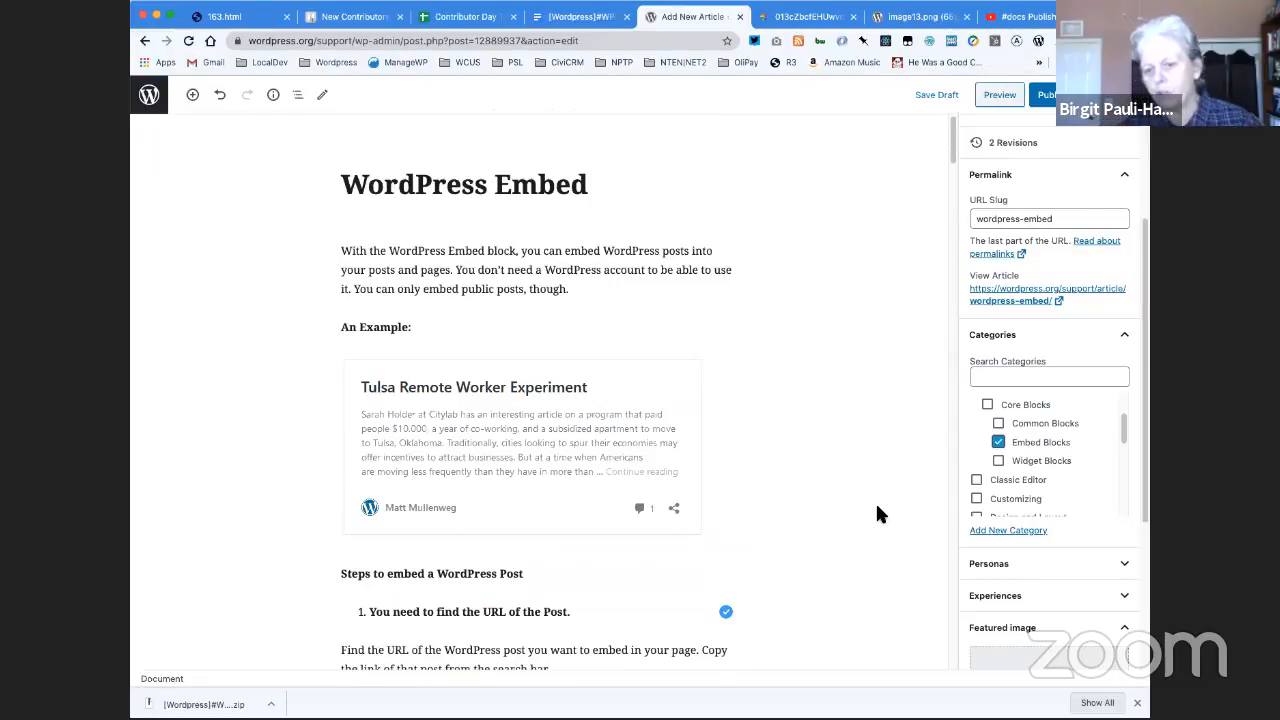
scroll(877, 512, down, 2)
scroll(877, 514, down, 2)
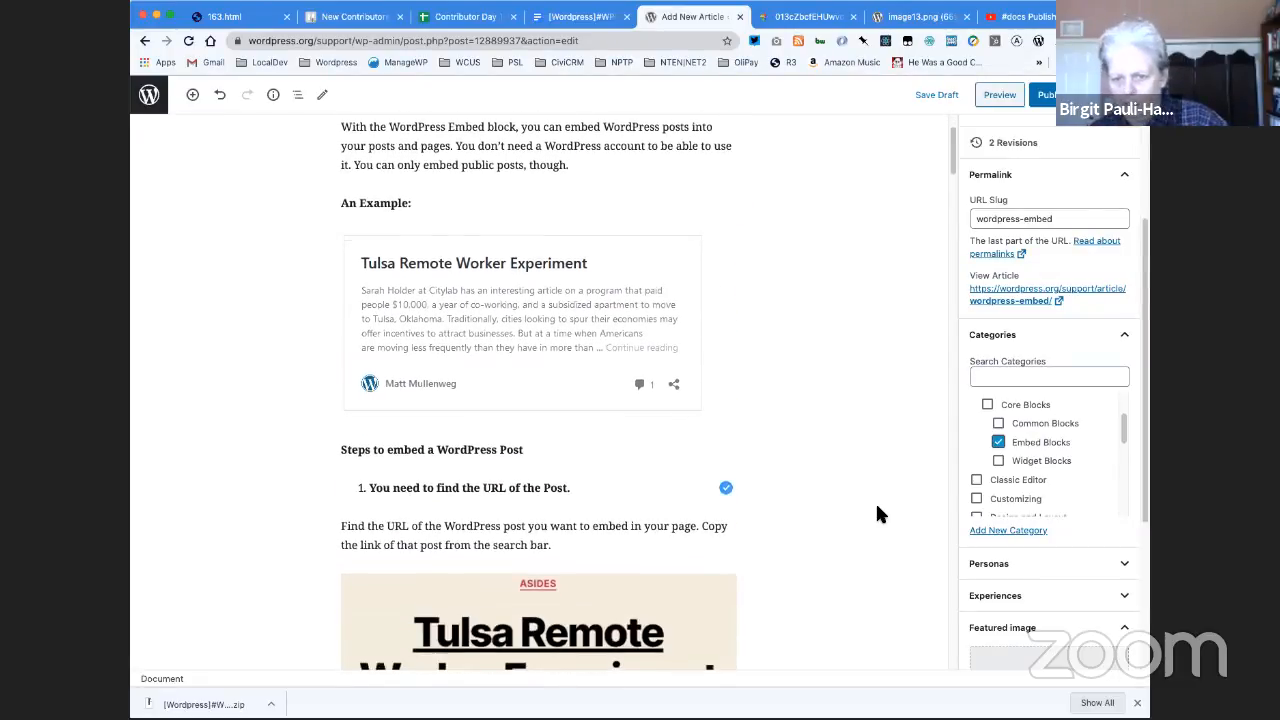
scroll(877, 514, down, 10)
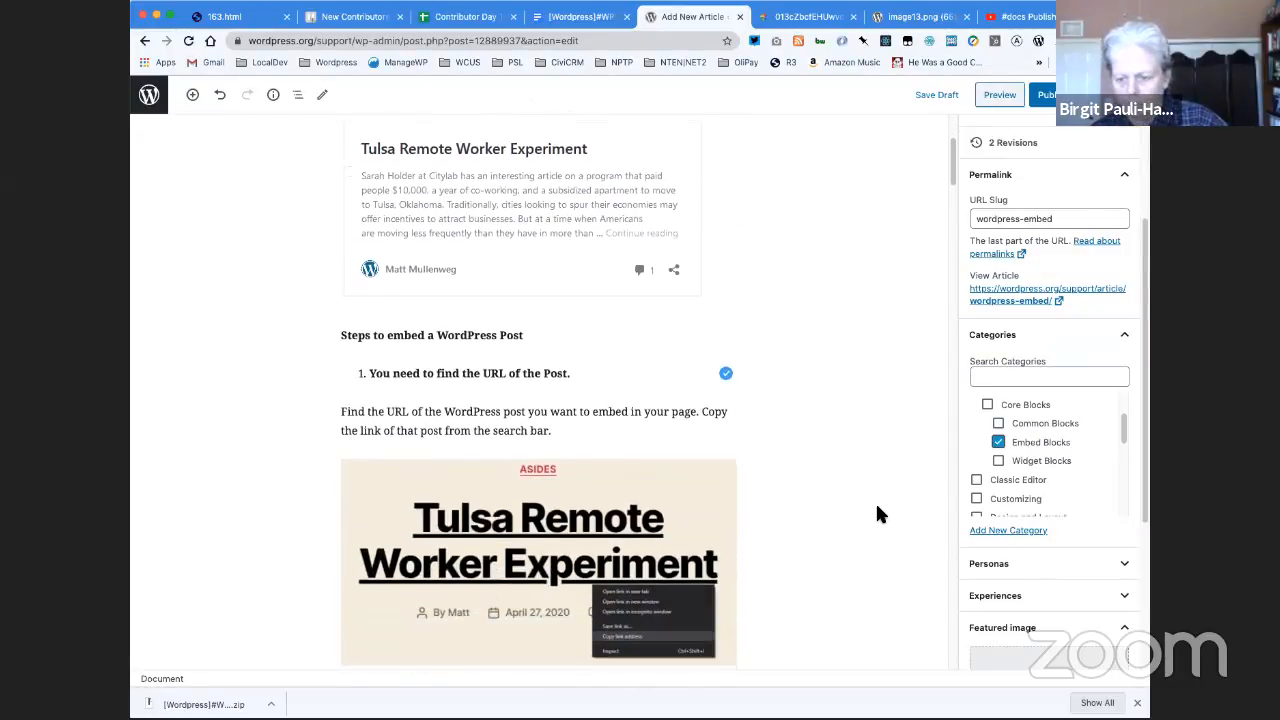
scroll(877, 514, down, 10)
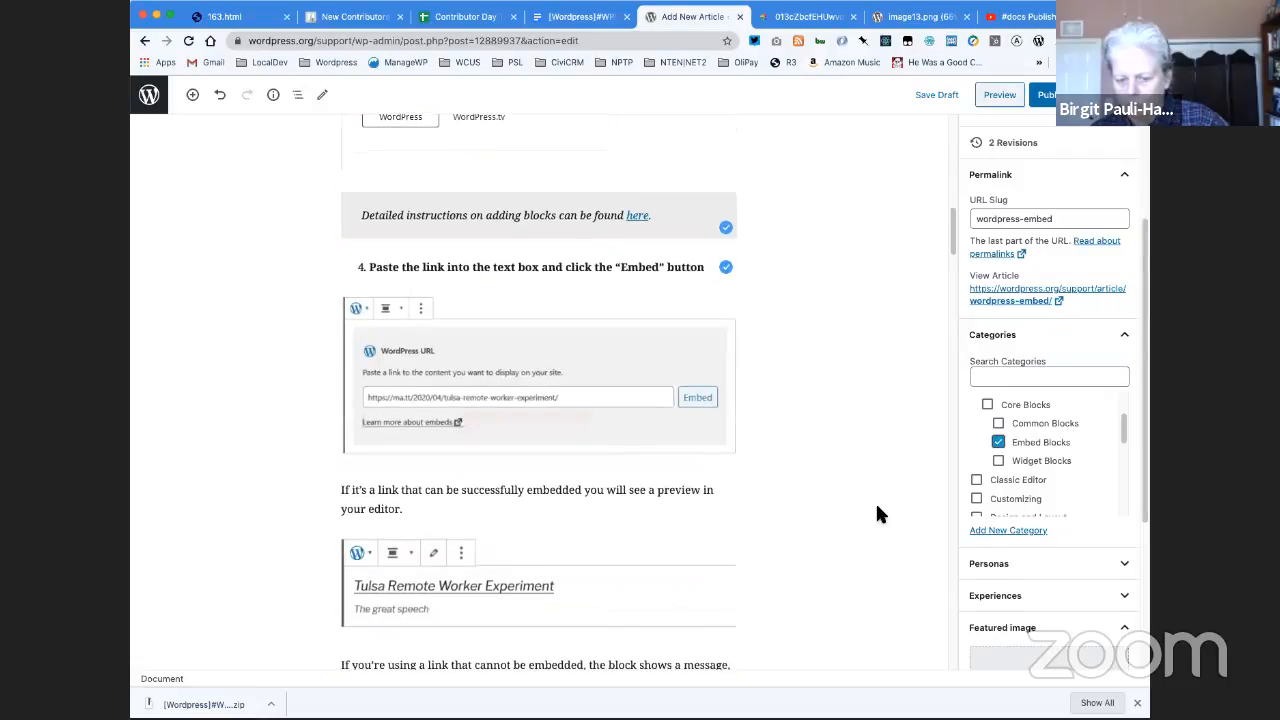
scroll(877, 514, down, 2)
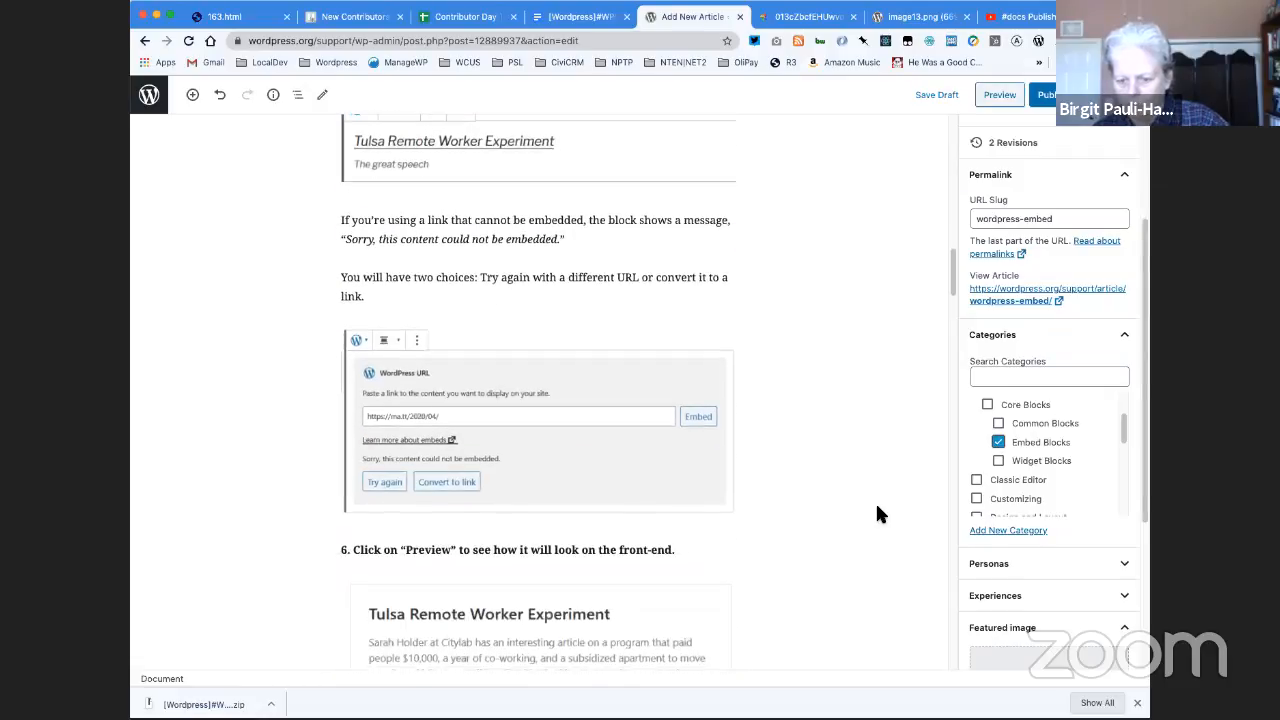
scroll(1033, 492, down, 5)
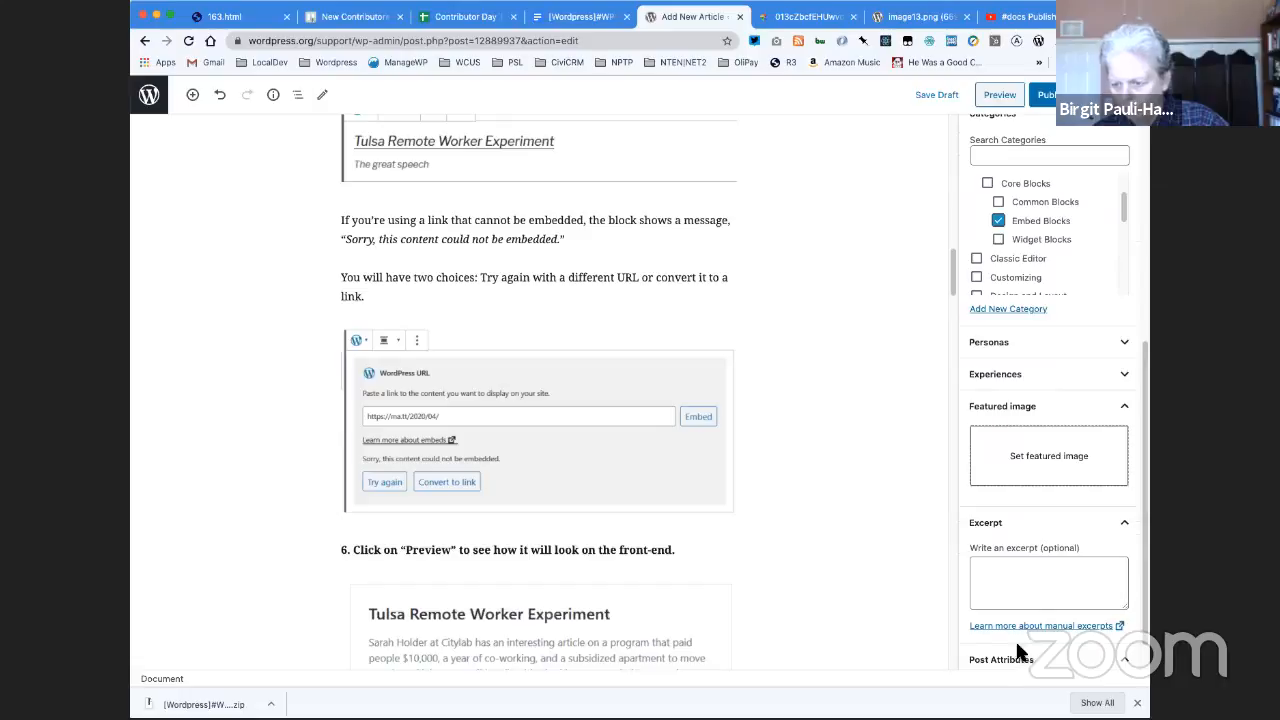
click(1031, 455)
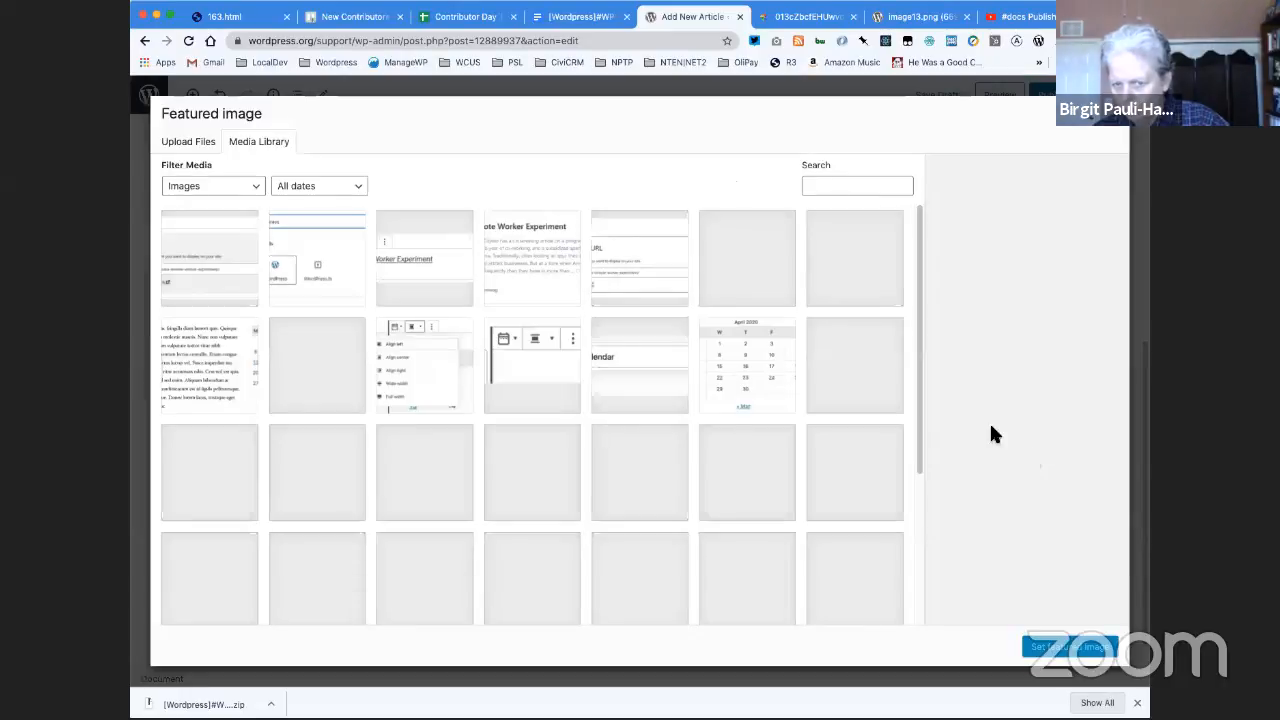
click(537, 266)
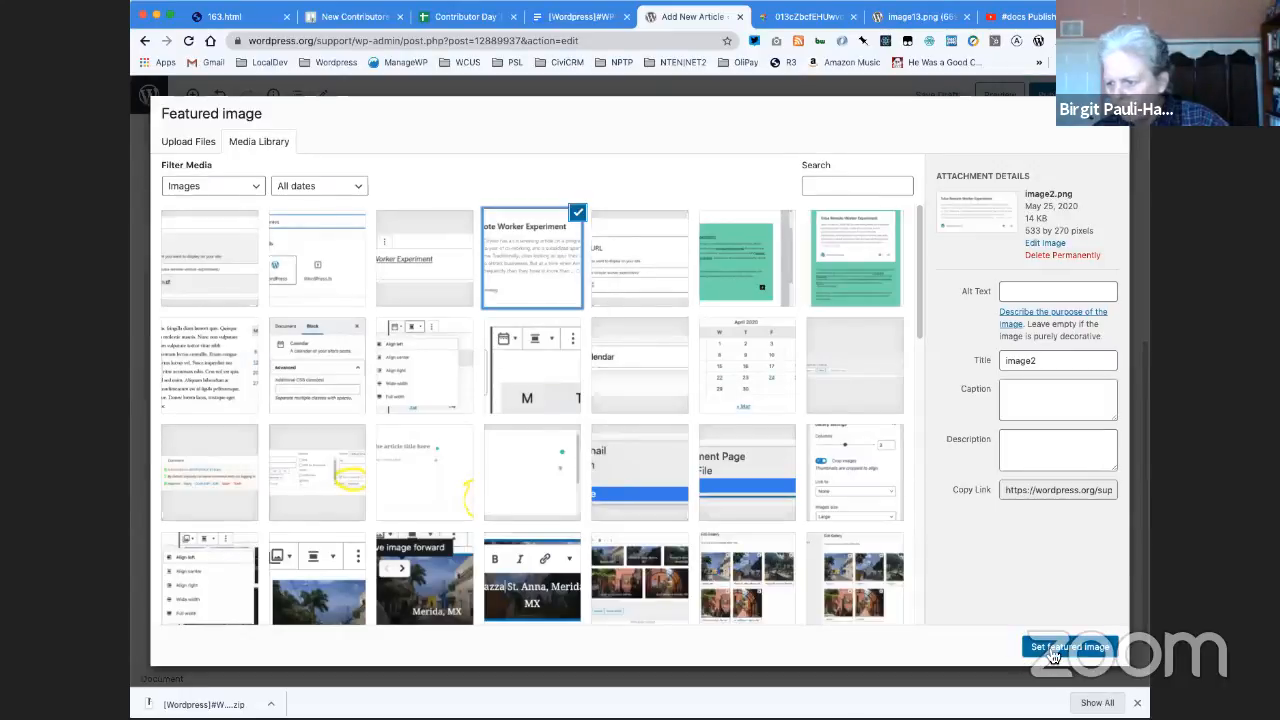
click(1053, 652)
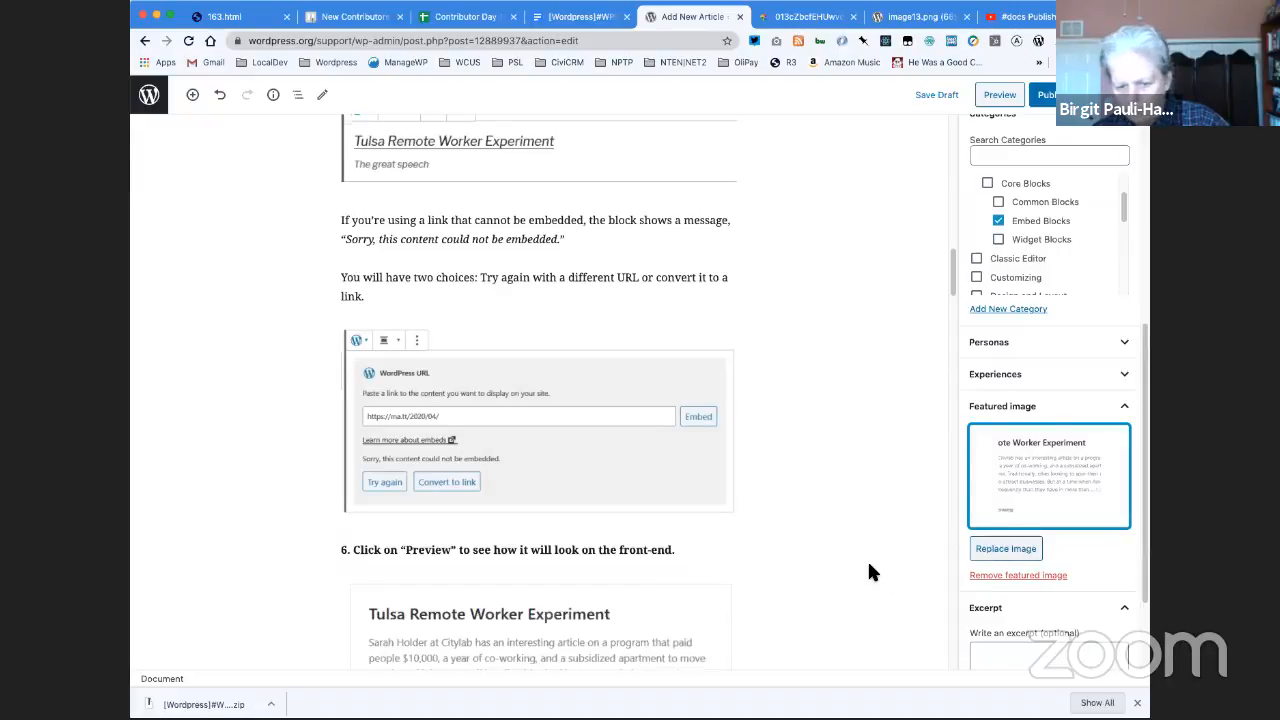
- Save the draft and open the article's preview to check its layout down to the Block Toolbar section
scroll(870, 572, down, 4)
scroll(869, 572, down, 2)
scroll(867, 559, down, 2)
scroll(867, 559, up, 10)
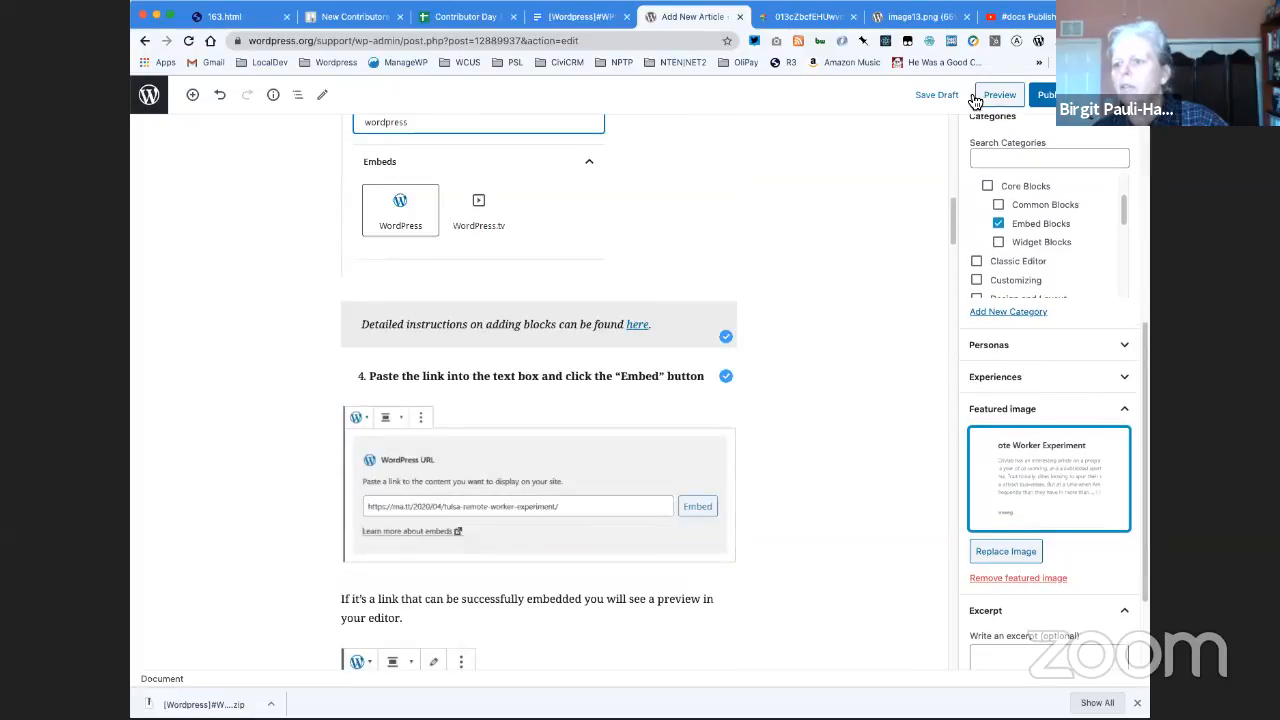
click(935, 92)
click(988, 97)
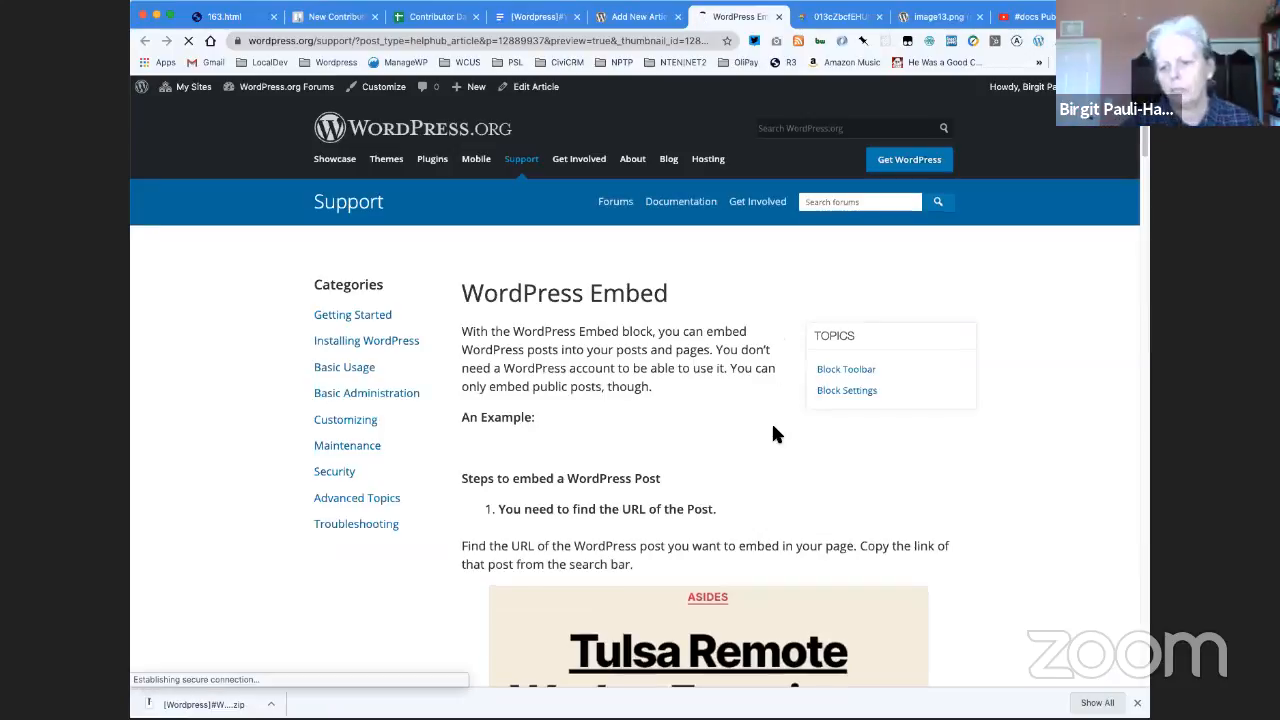
scroll(773, 428, down, 7)
scroll(773, 433, down, 10)
scroll(777, 433, down, 10)
scroll(773, 433, down, 5)
scroll(773, 433, up, 4)
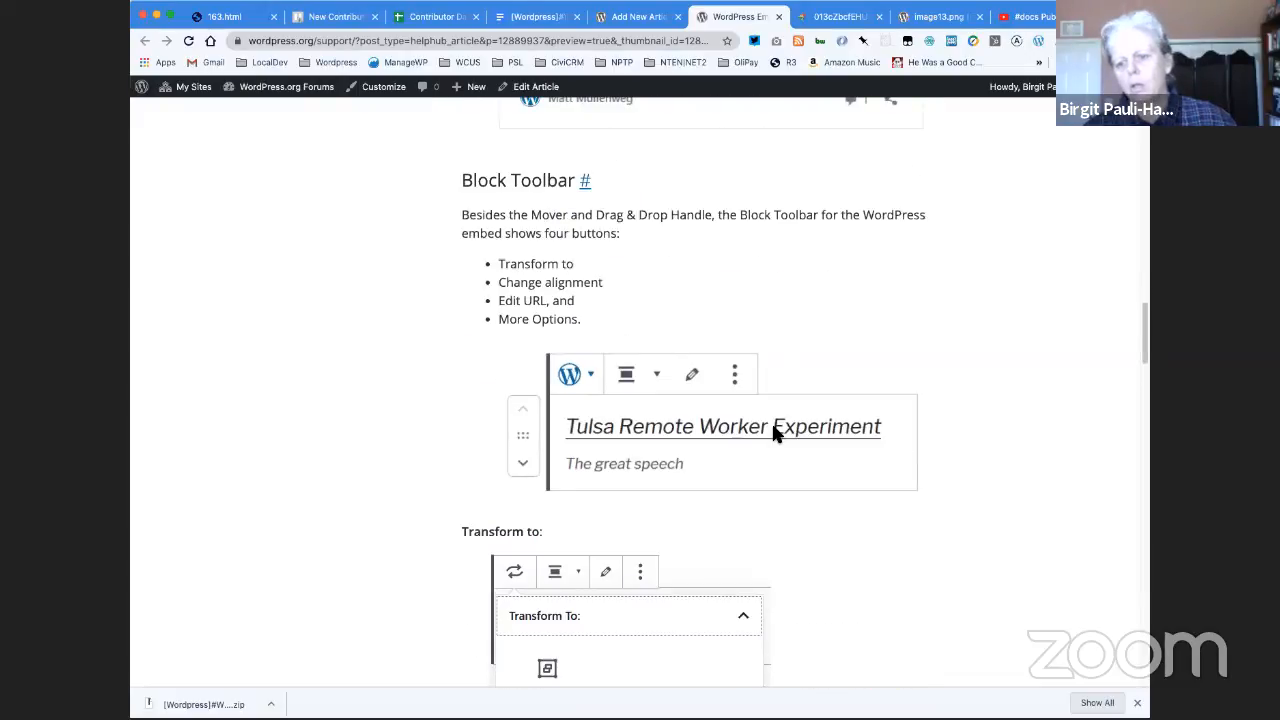
scroll(773, 425, down, 1)
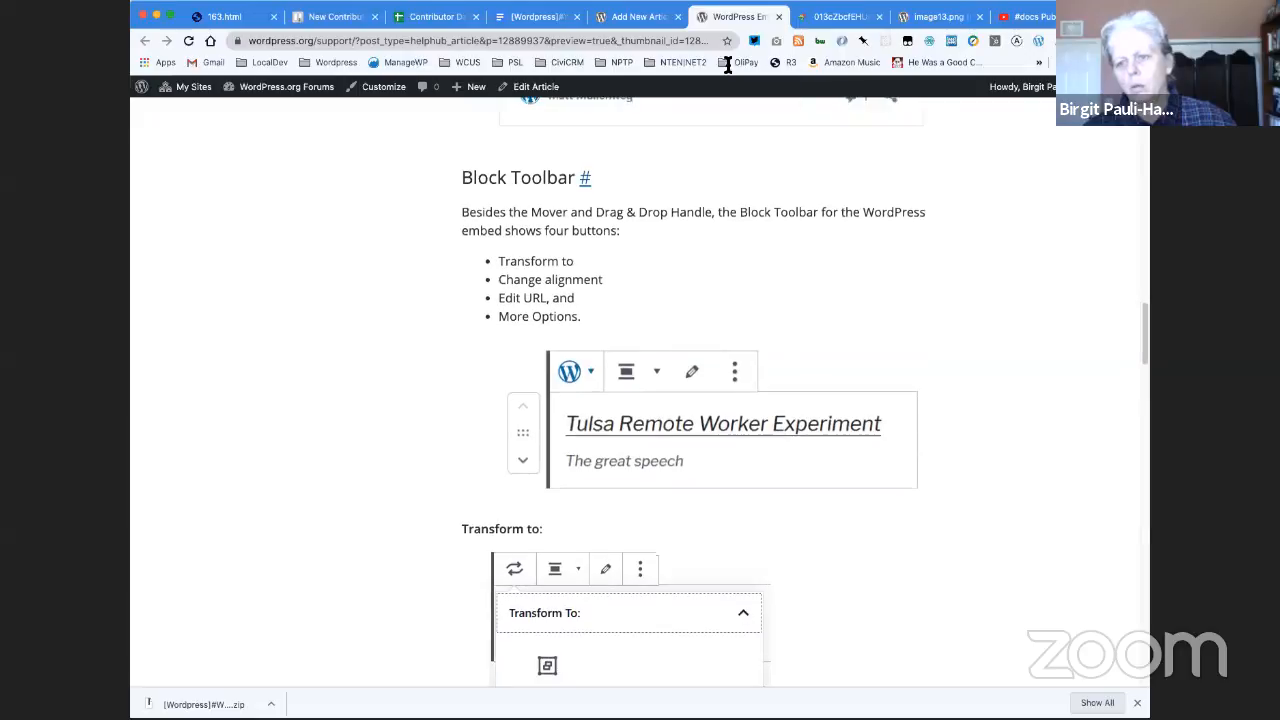
- Return to the article editor and move the Block Toolbar image above the list of four buttons
click(630, 20)
scroll(513, 307, up, 10)
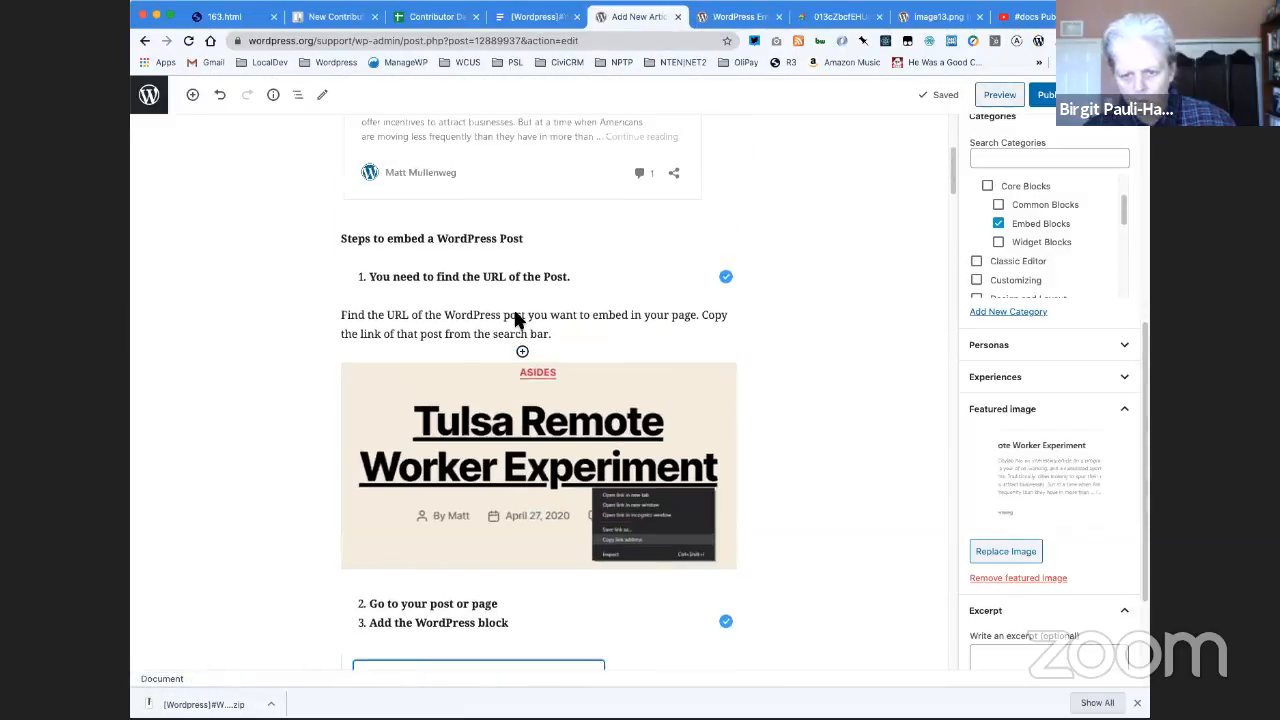
scroll(515, 318, down, 15)
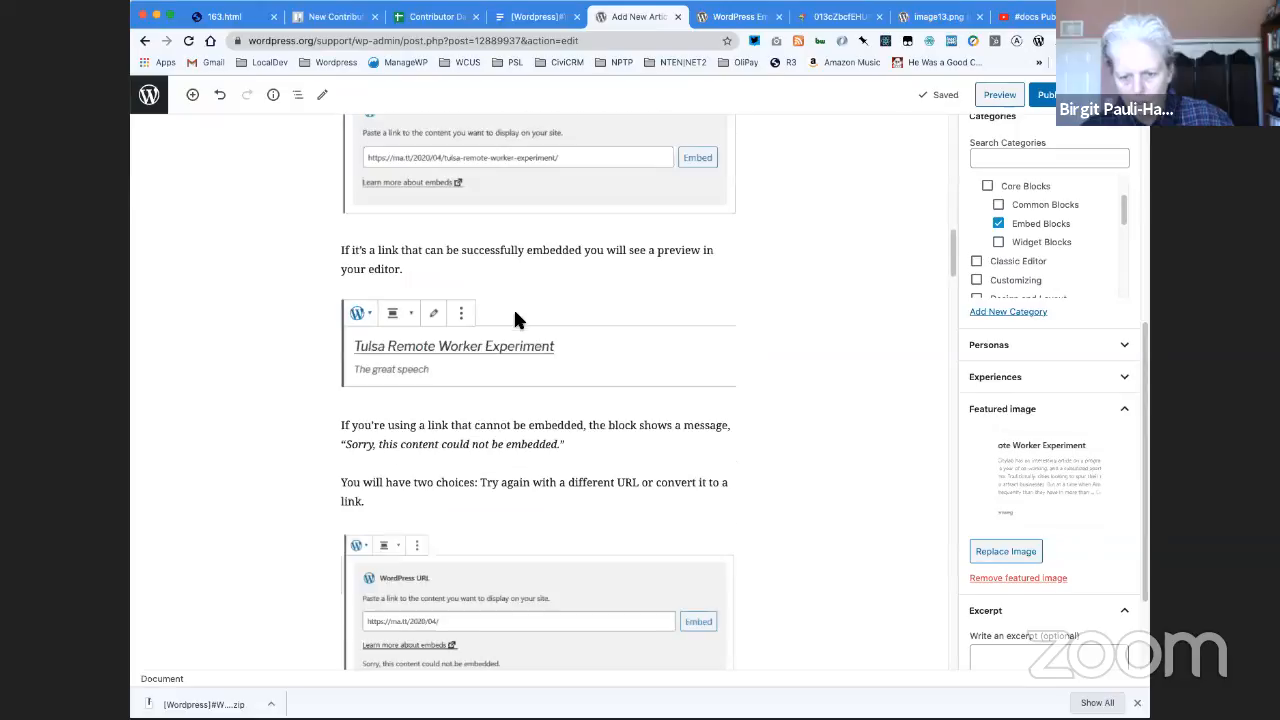
scroll(515, 318, down, 5)
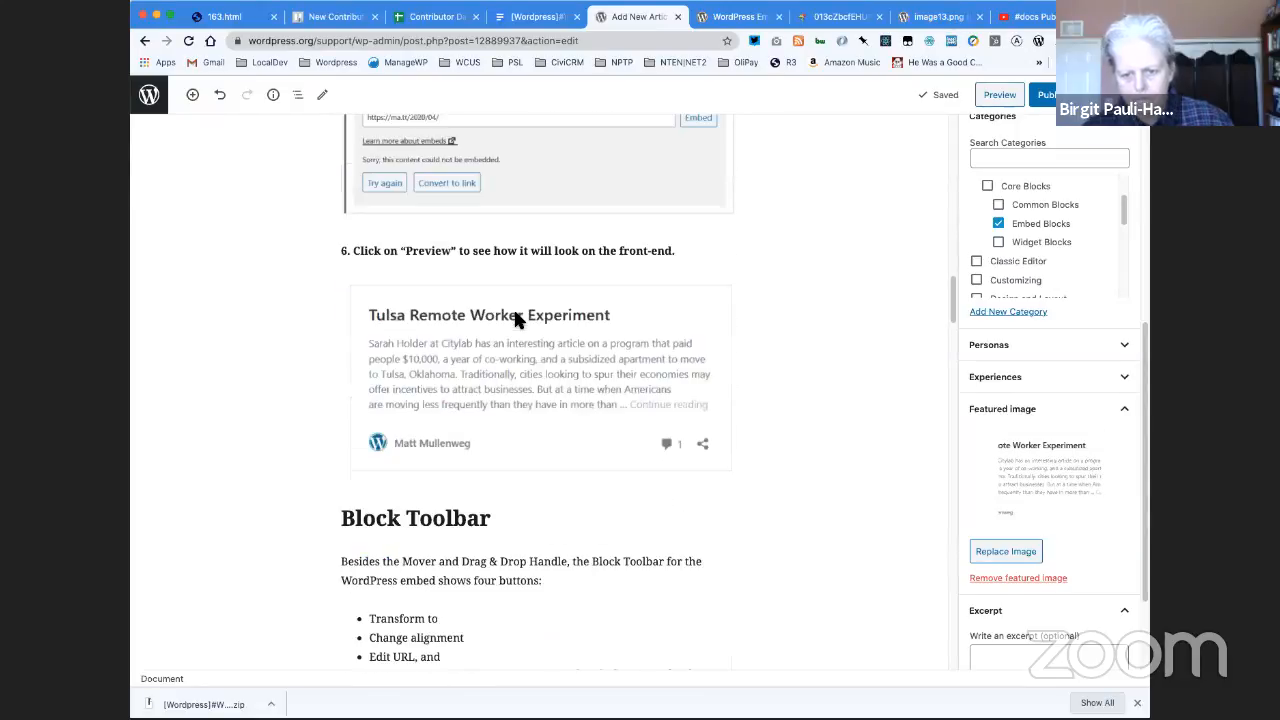
scroll(515, 318, down, 2)
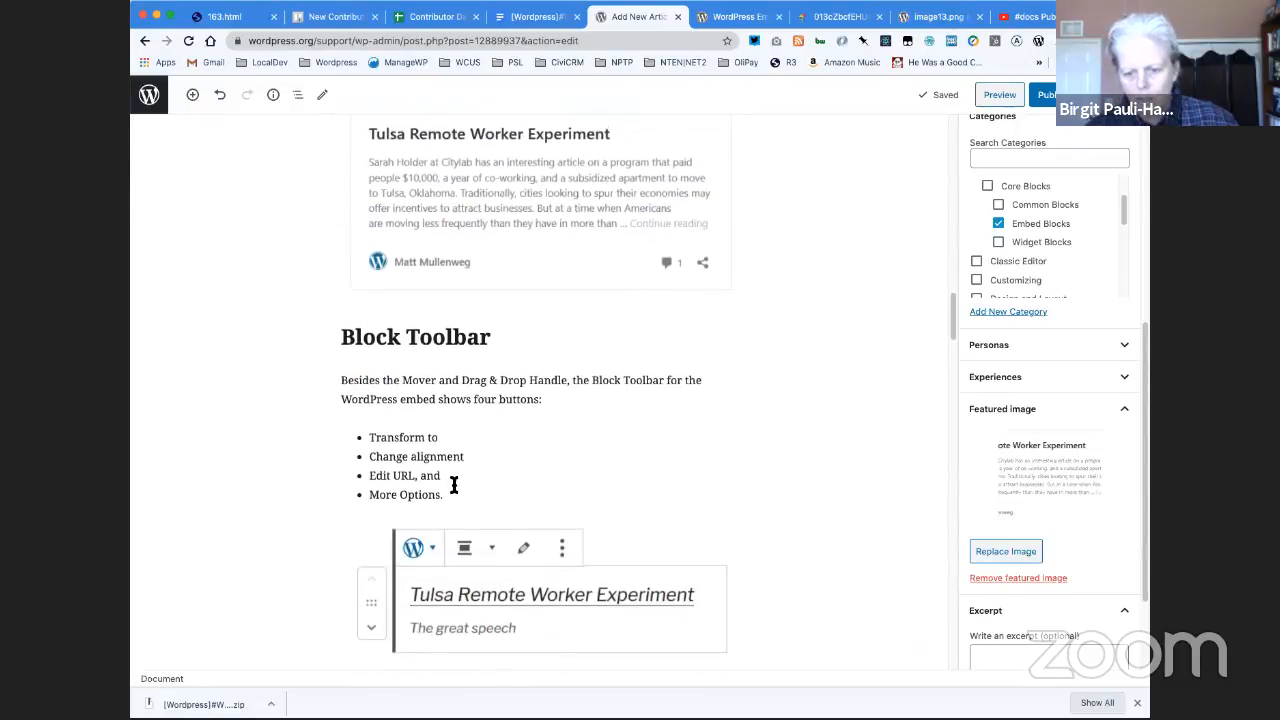
click(372, 596)
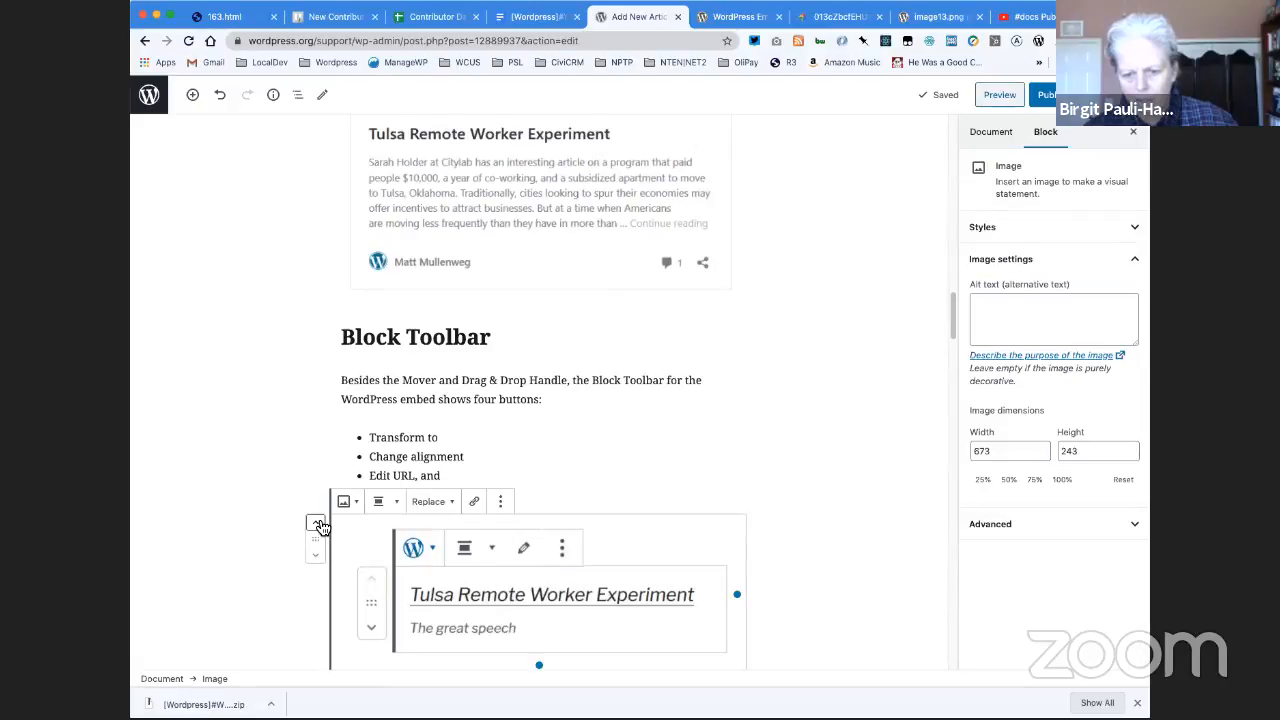
click(317, 526)
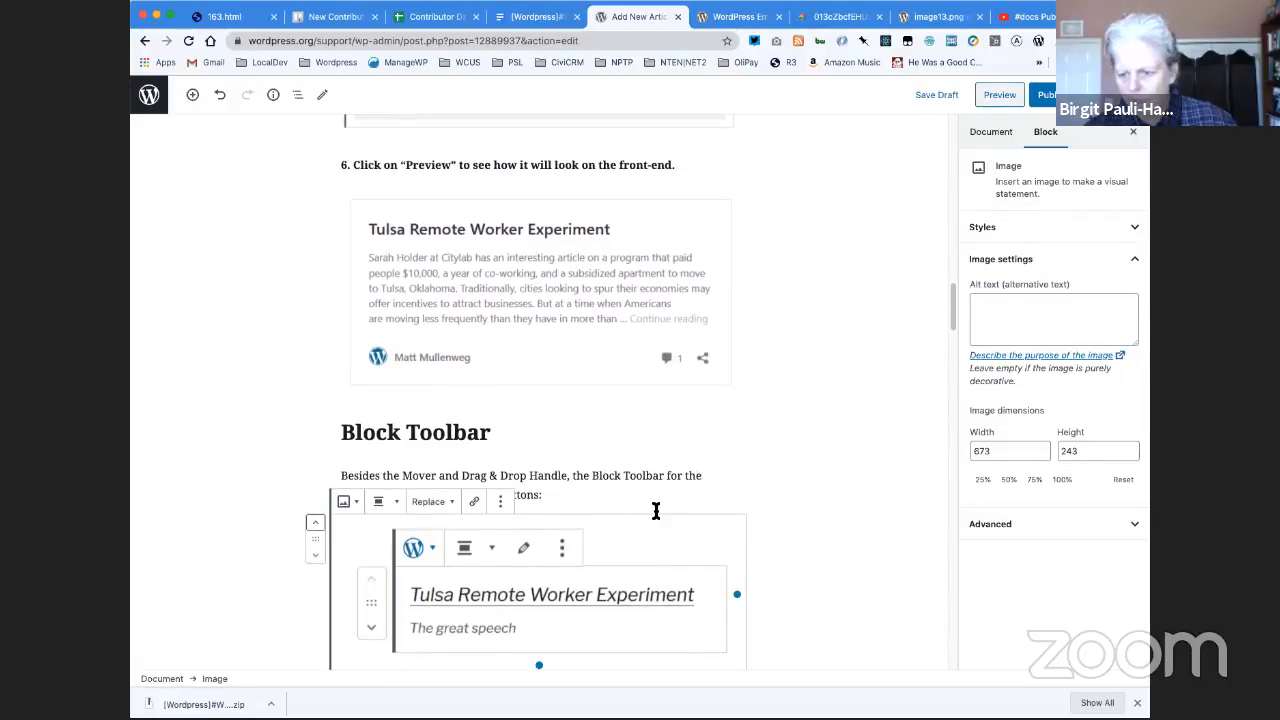
click(773, 490)
- Start a new paragraph at the end of the article, below the Advanced section's captioned image
scroll(777, 490, down, 5)
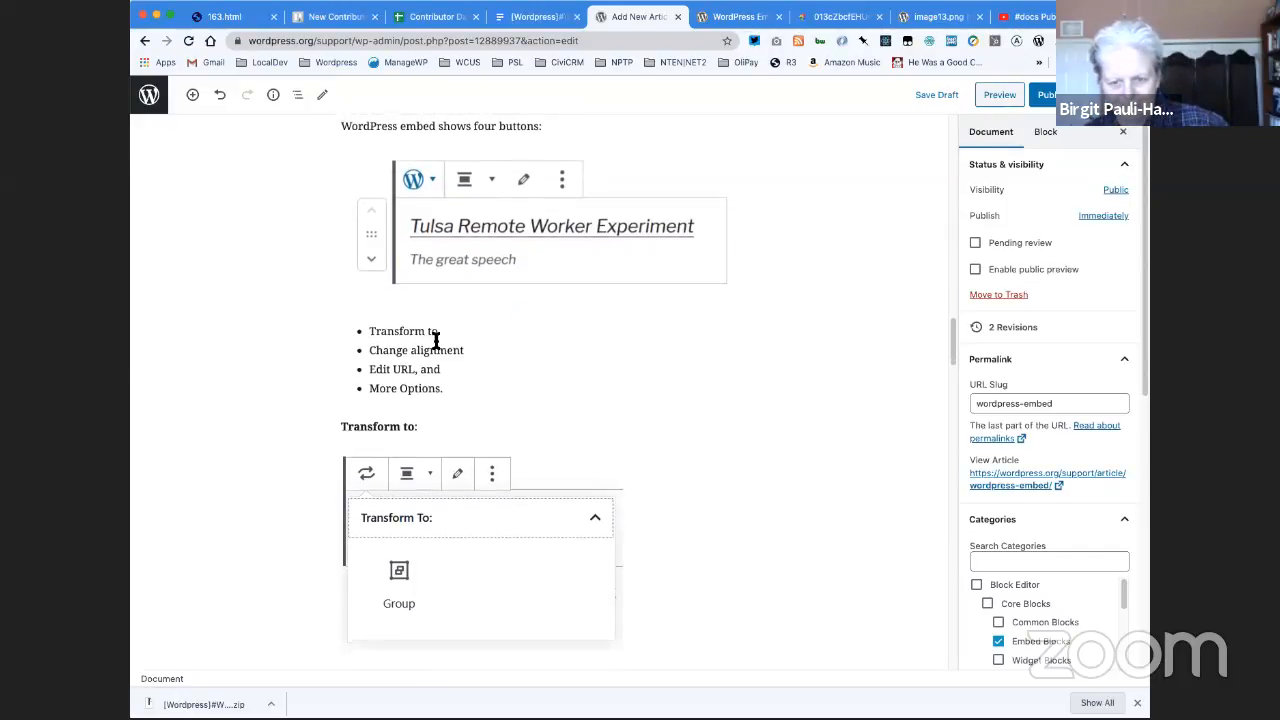
scroll(455, 398, down, 10)
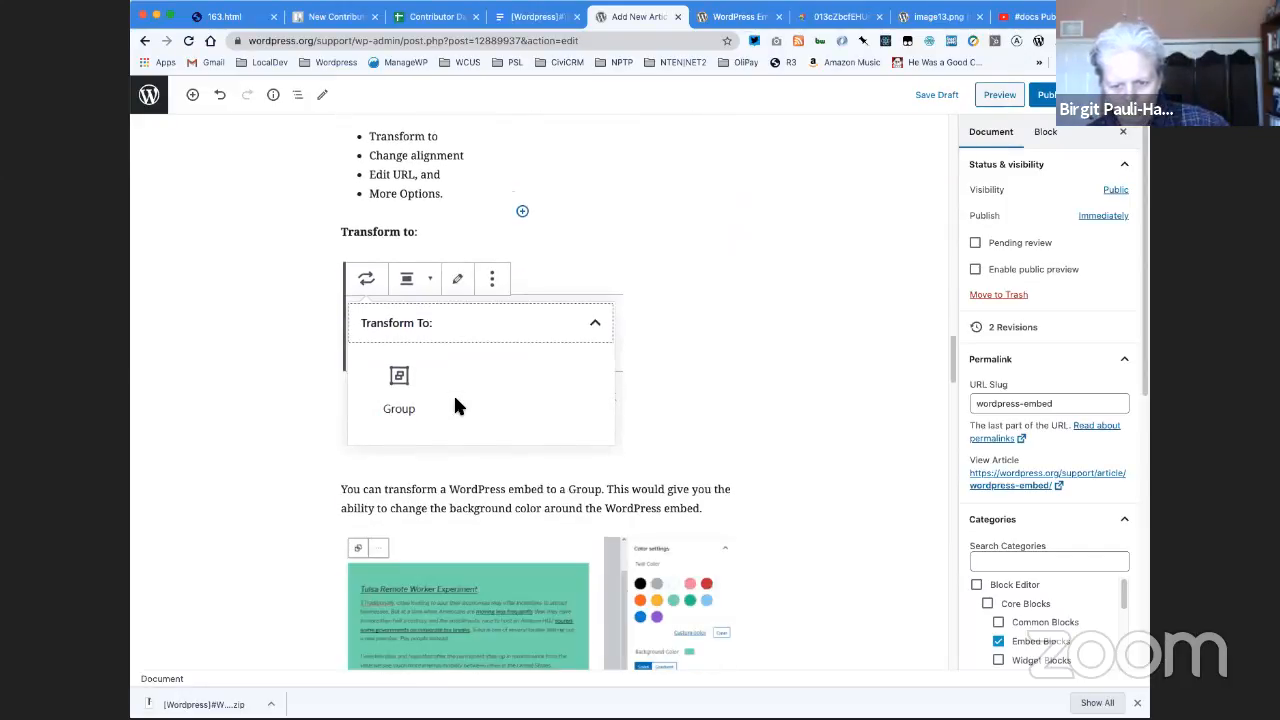
scroll(453, 392, down, 10)
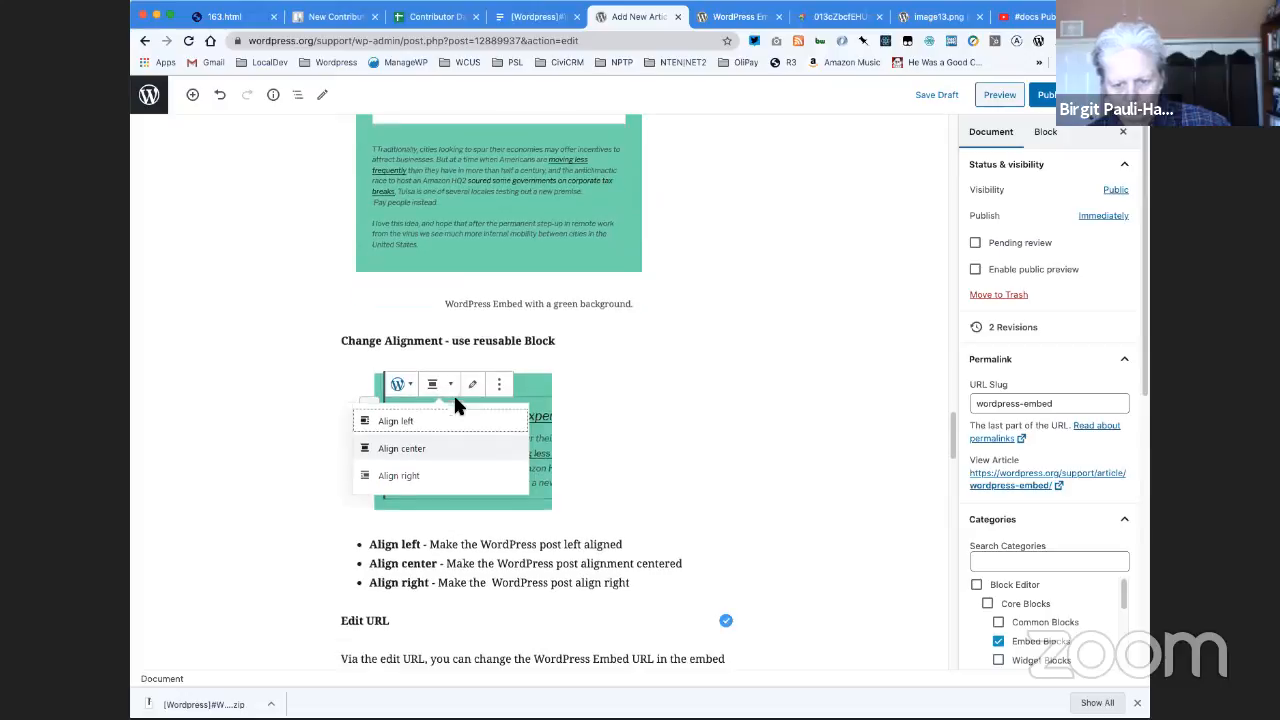
scroll(453, 404, down, 15)
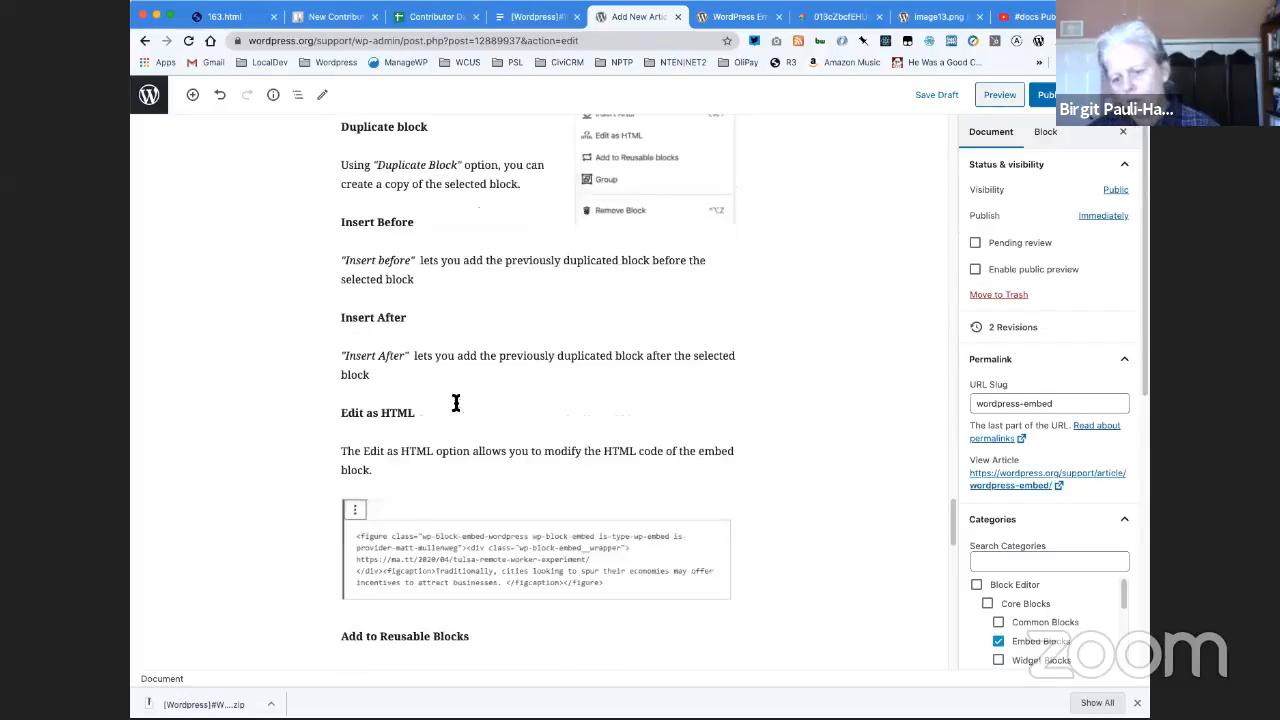
scroll(453, 398, down, 5)
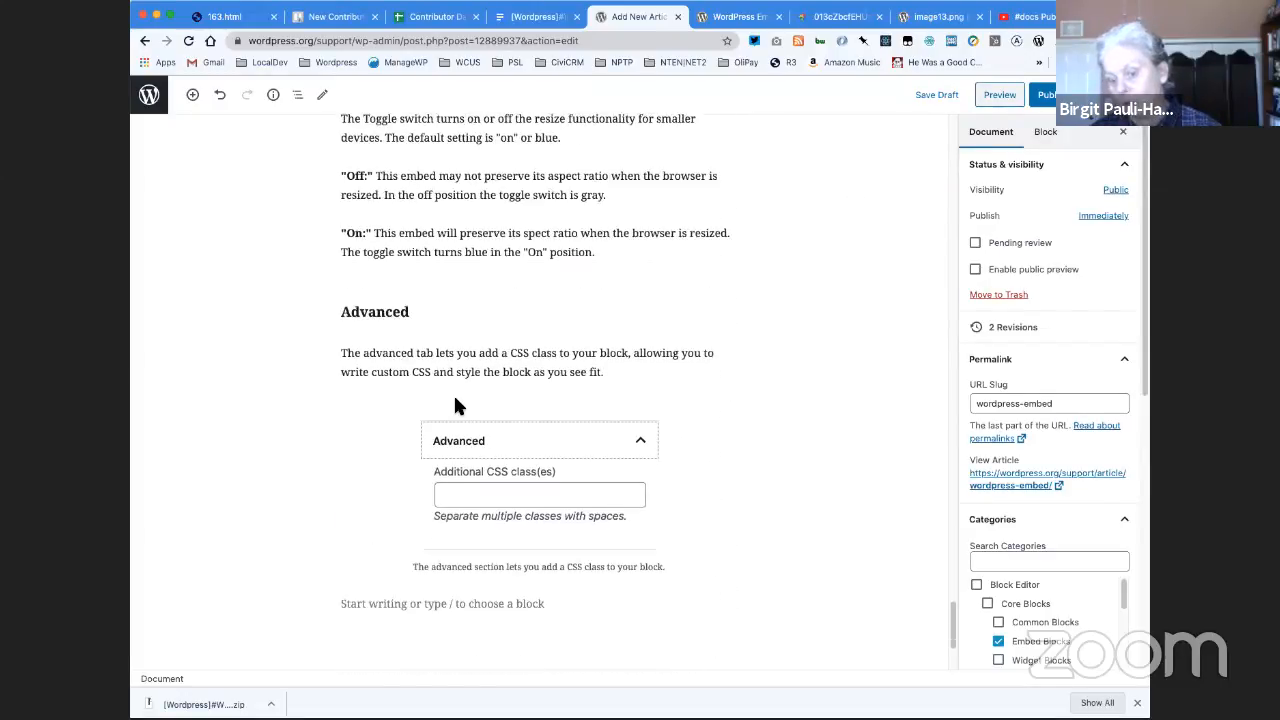
click(410, 512)
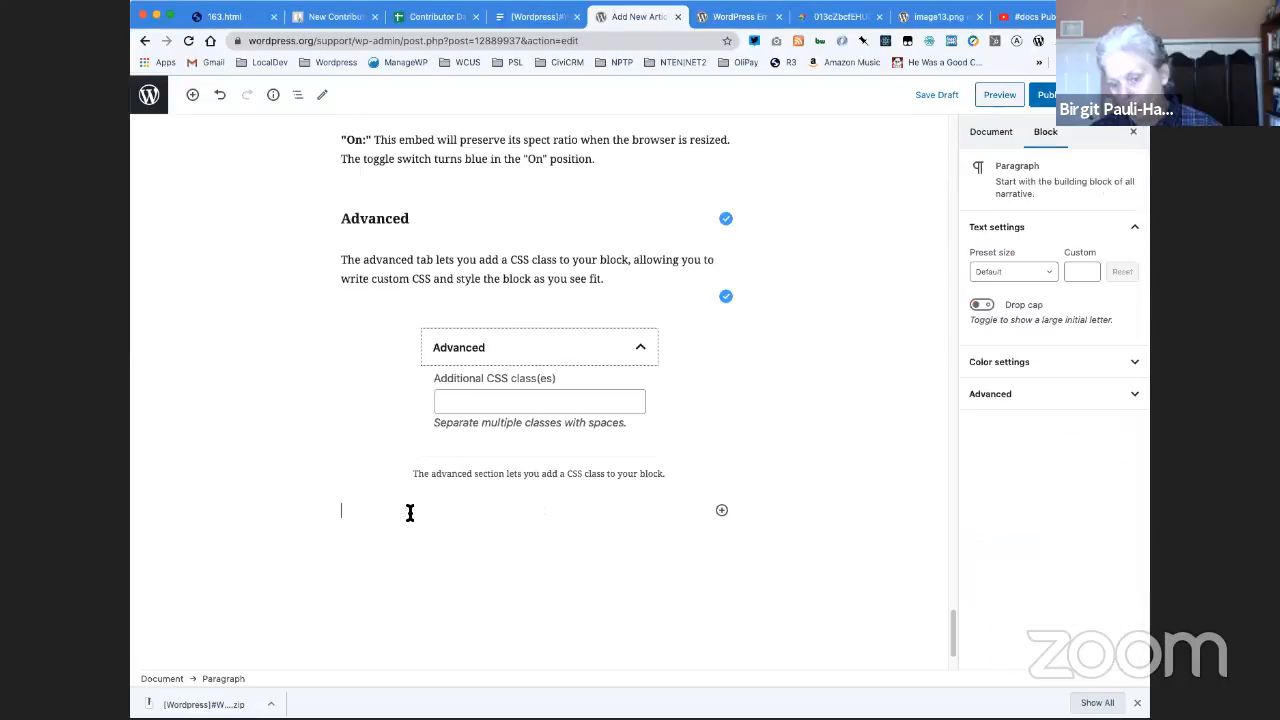
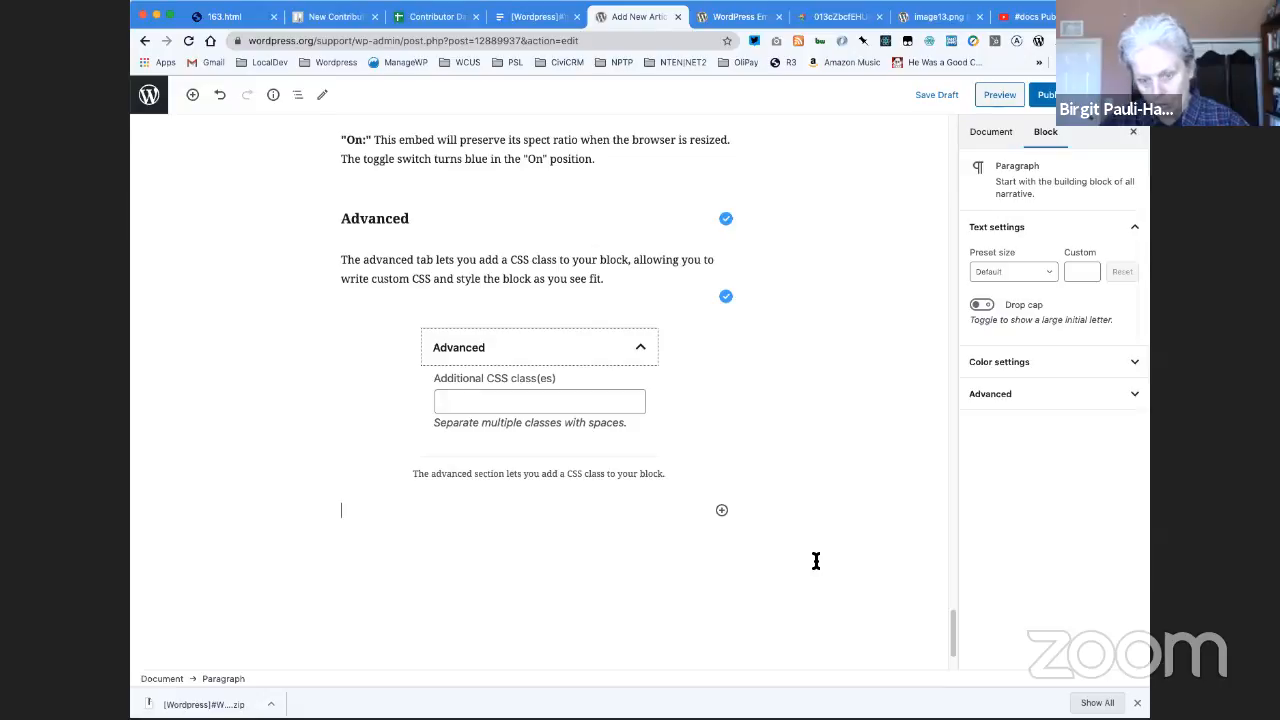
- Insert the Changelog Box reusable block at the end of the article, below the Advanced section's captioned image
click(722, 511)
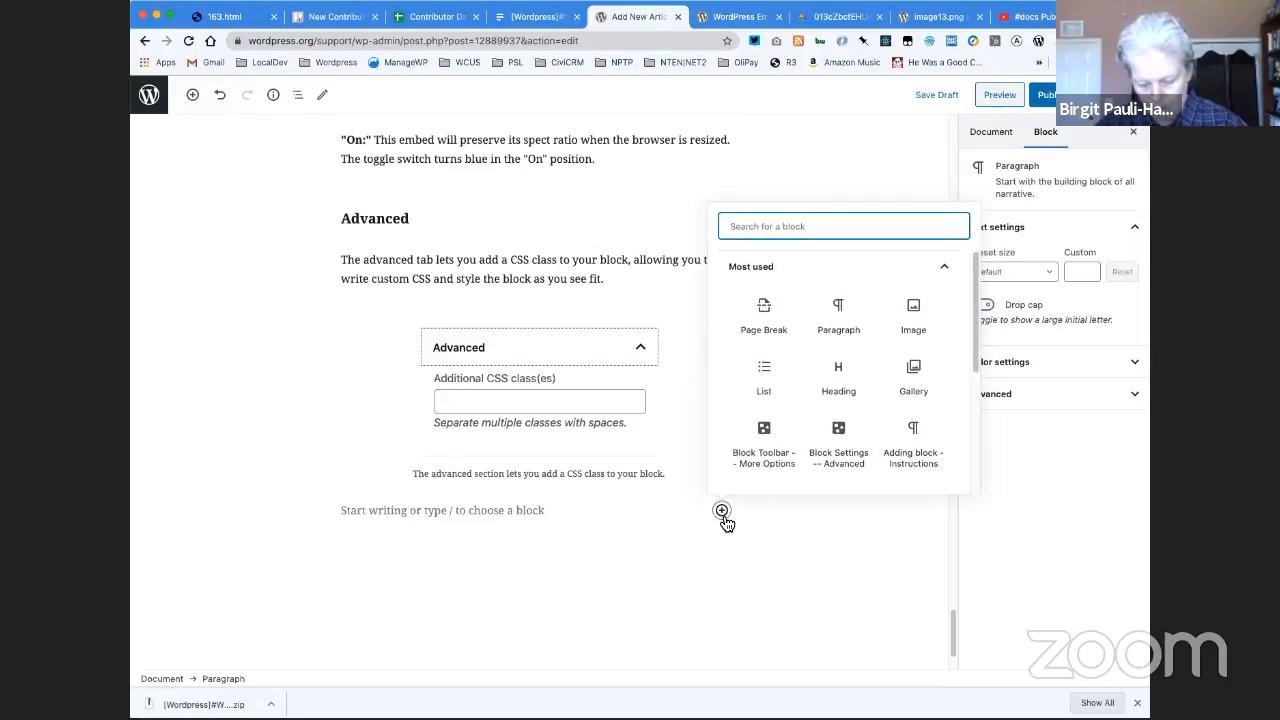
text(reus)
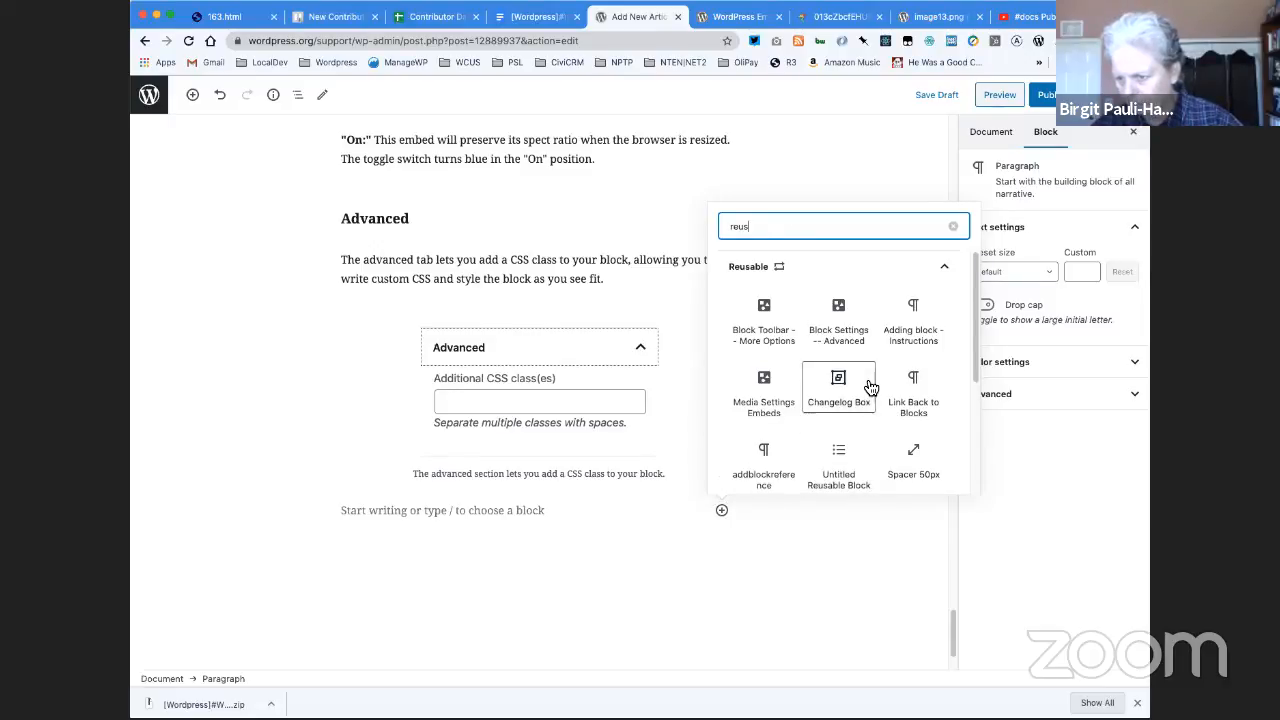
scroll(870, 387, down, 5)
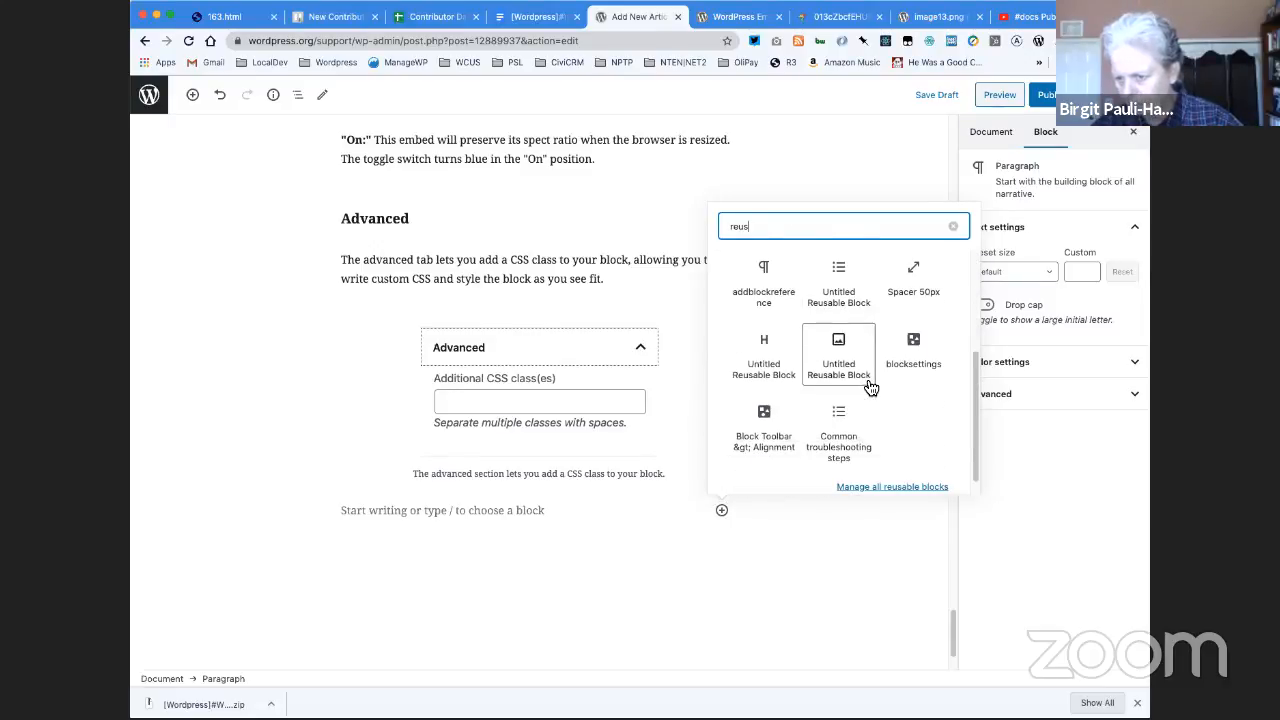
scroll(870, 387, up, 2)
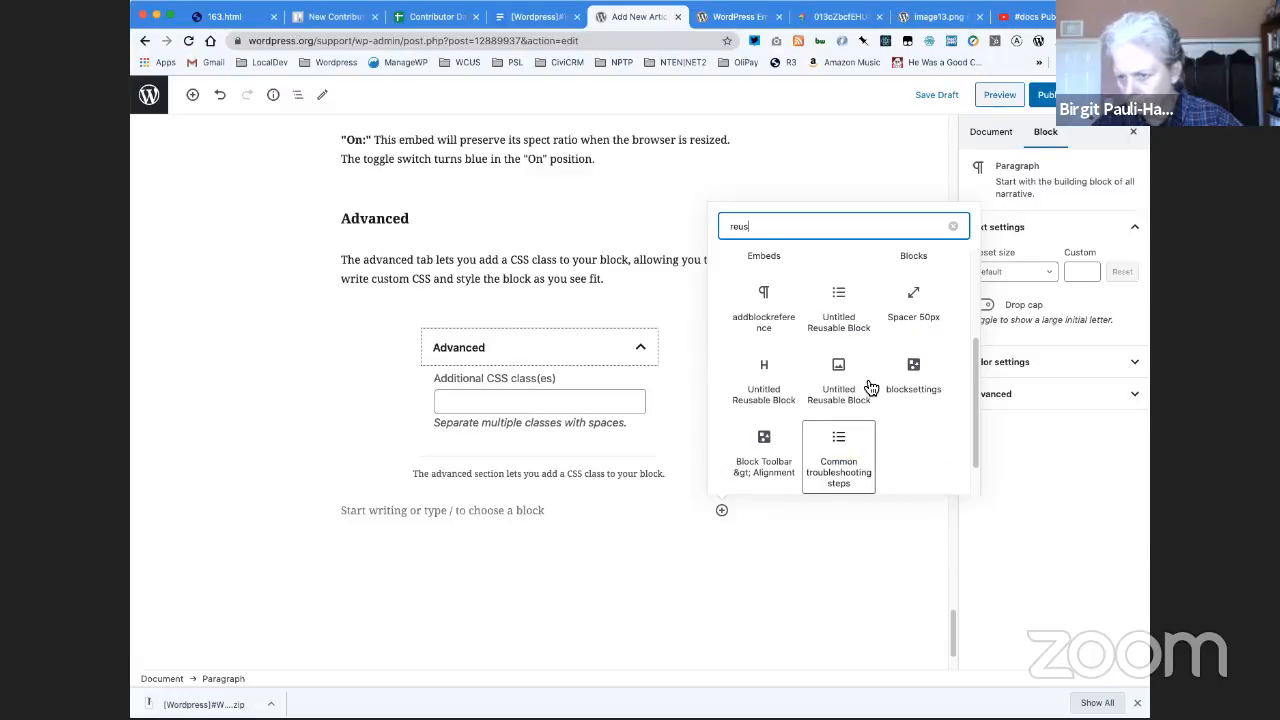
key(BackSpace)
key(BackSpace)
key(BackSpace)
key(BackSpace)
text(cha)
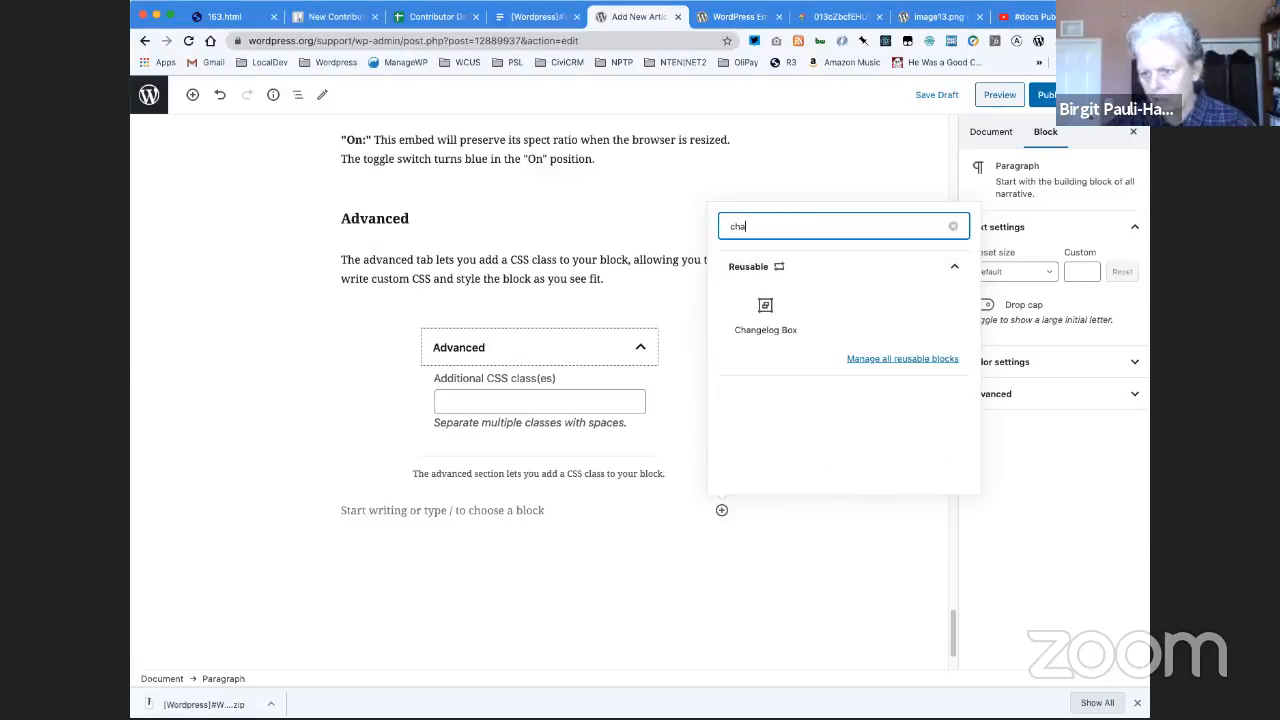
click(765, 310)
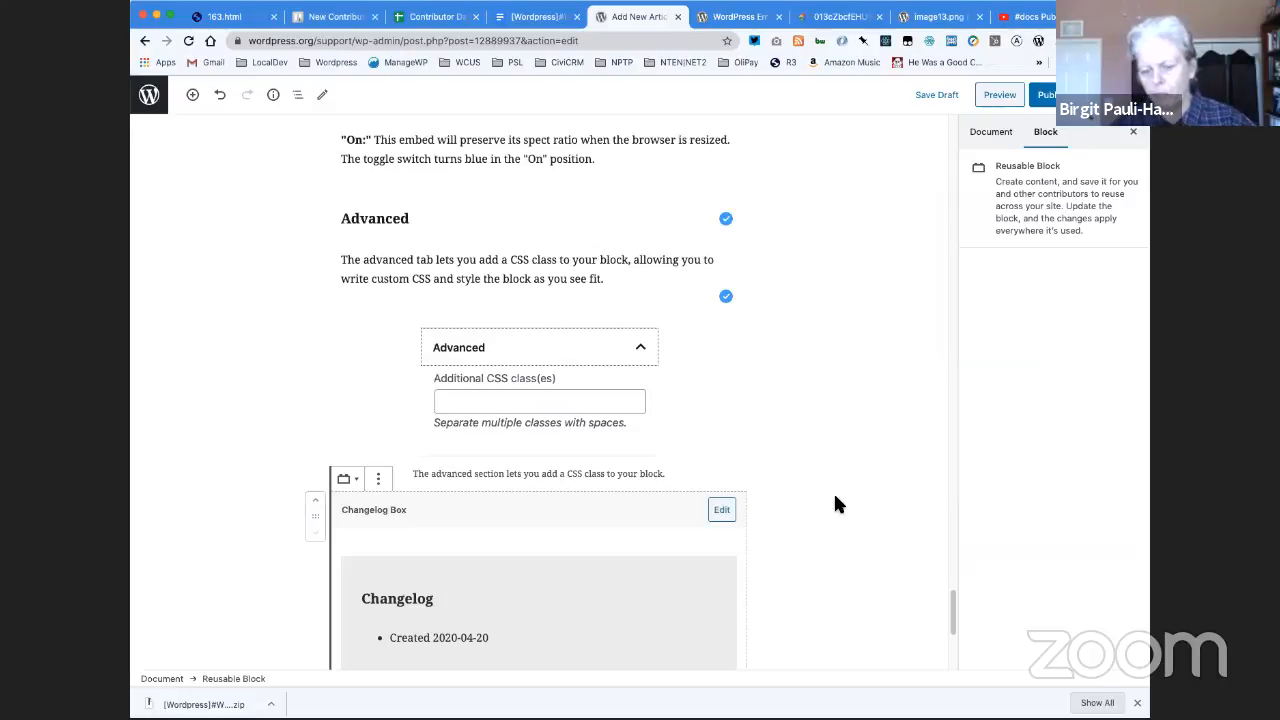
- Convert the Changelog Box to a regular block and set its creation date to 2020-05-25
click(378, 478)
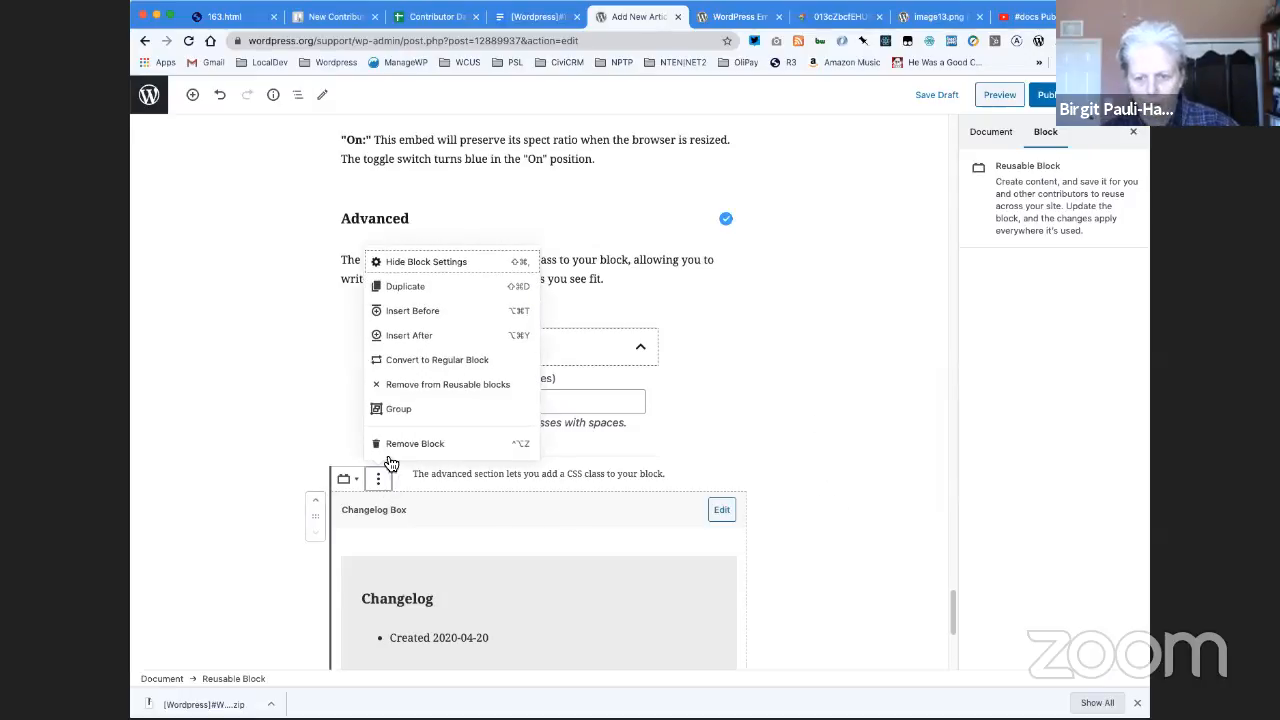
click(414, 362)
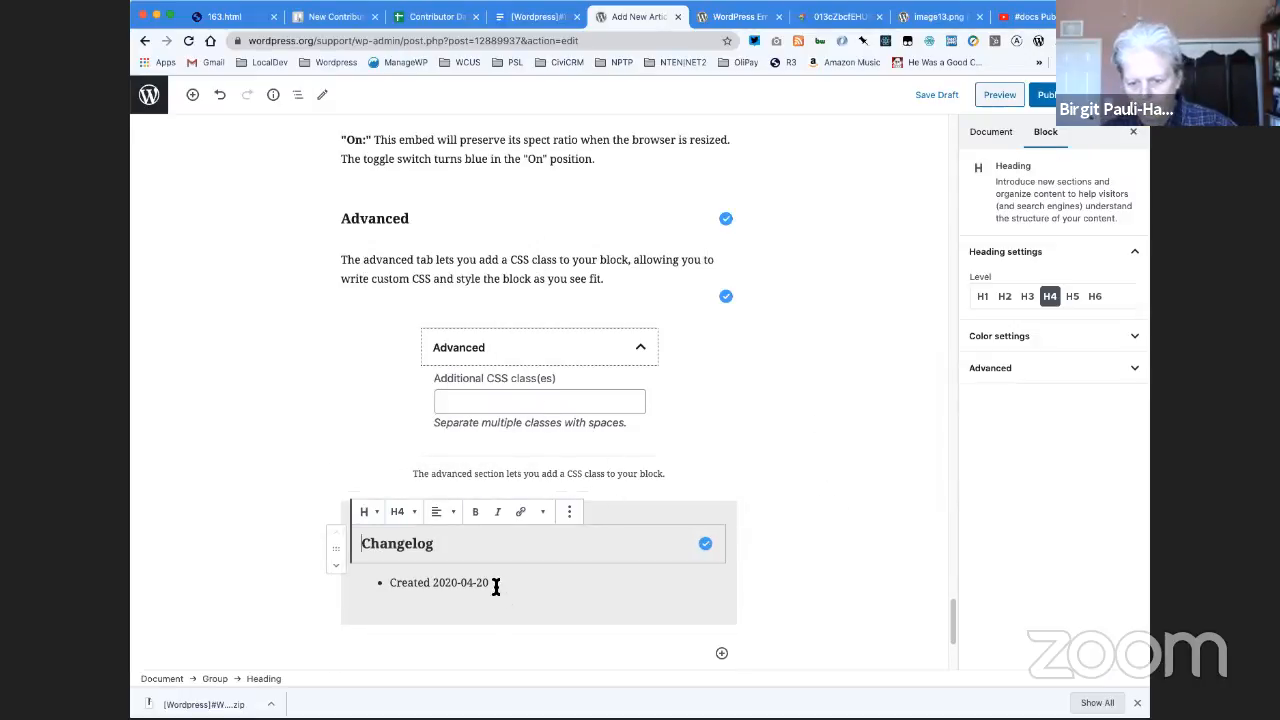
click(494, 585)
drag(488, 583, 465, 584)
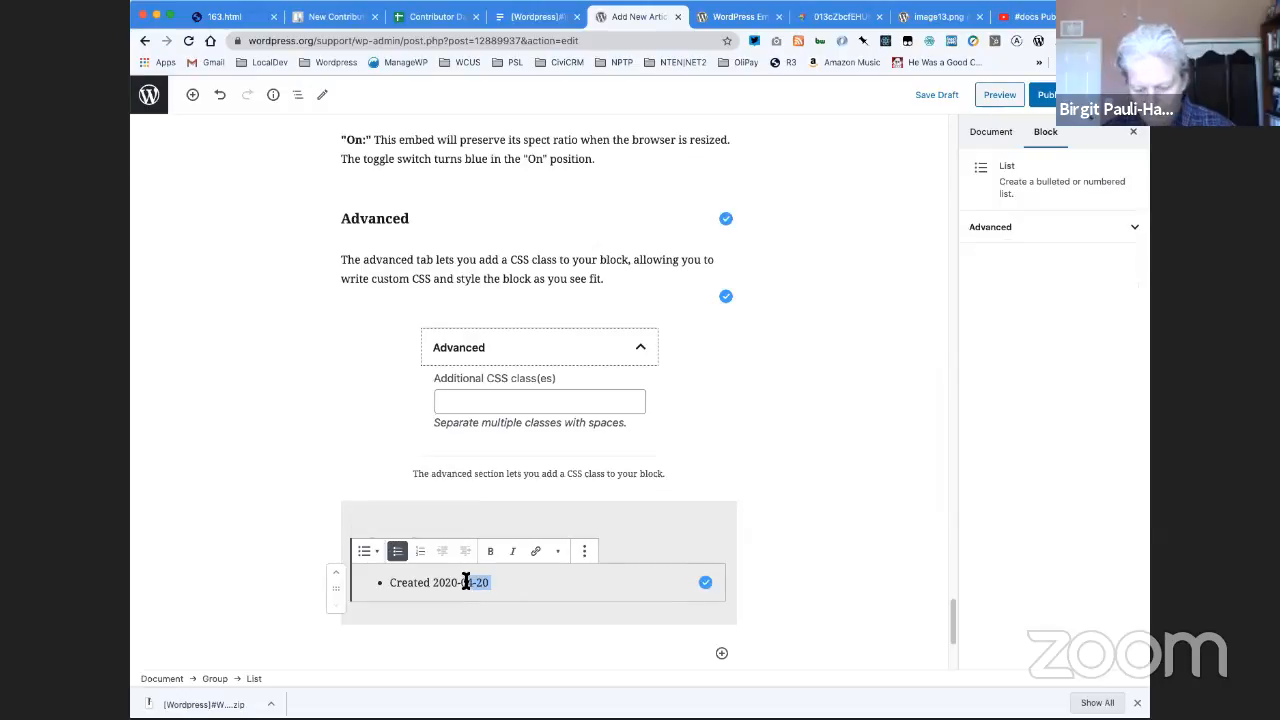
text(05)
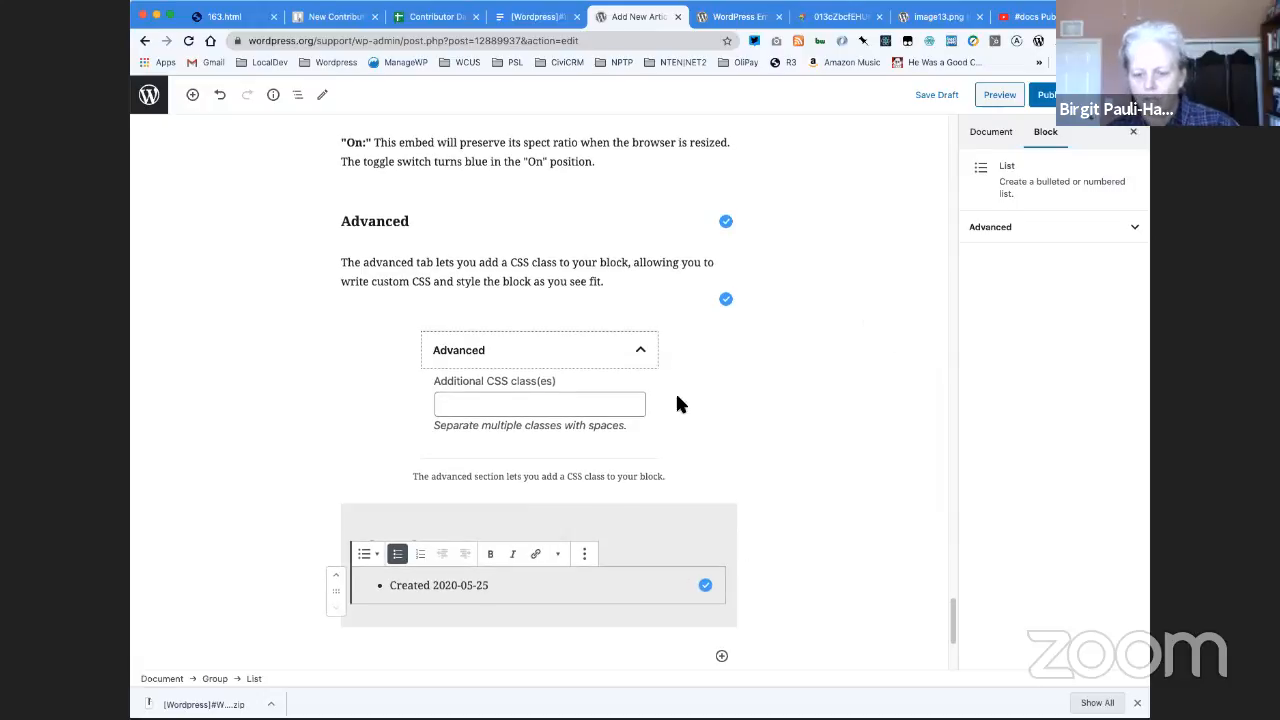
- Check the additional CSS class of the Changelog group block, and save the draft
click(708, 530)
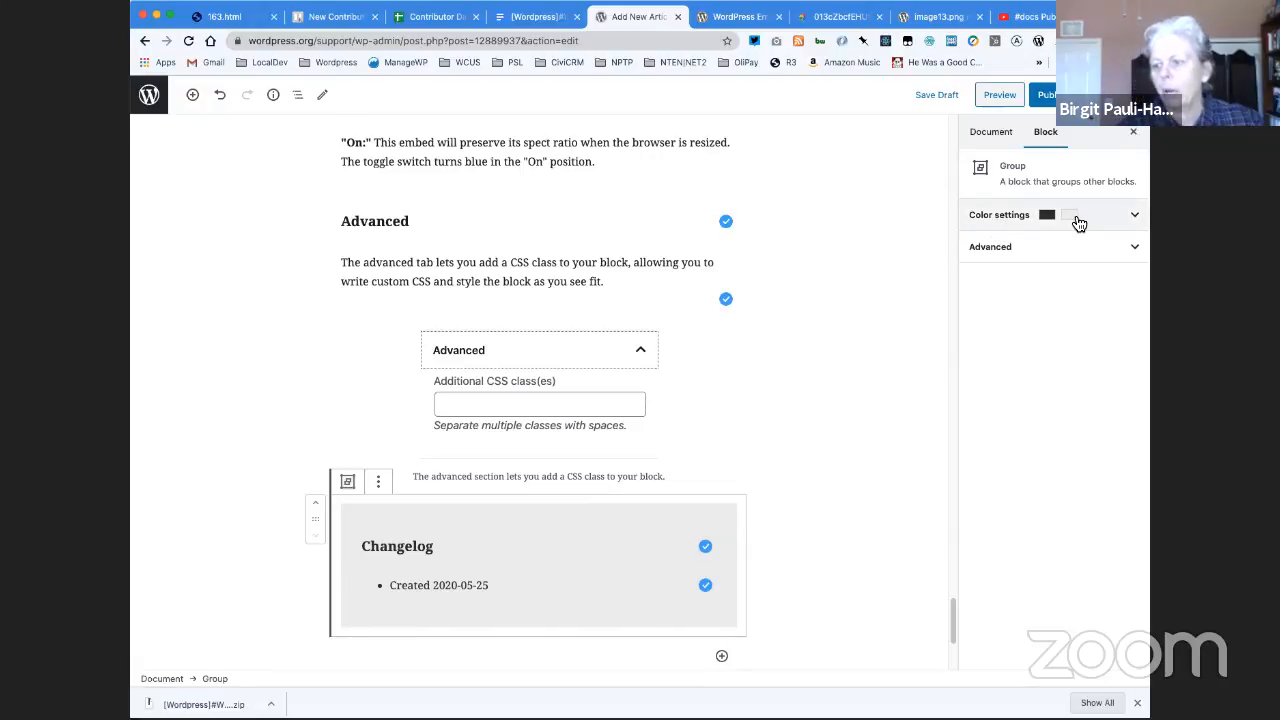
click(1005, 250)
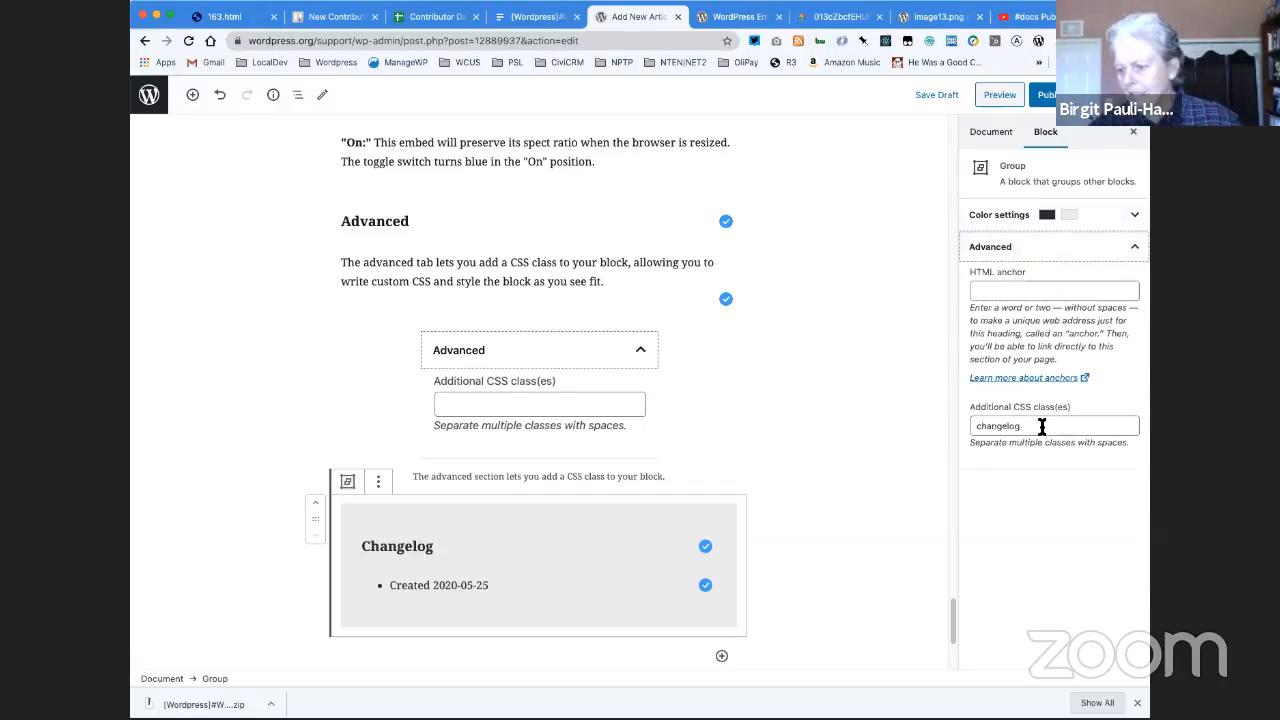
click(767, 545)
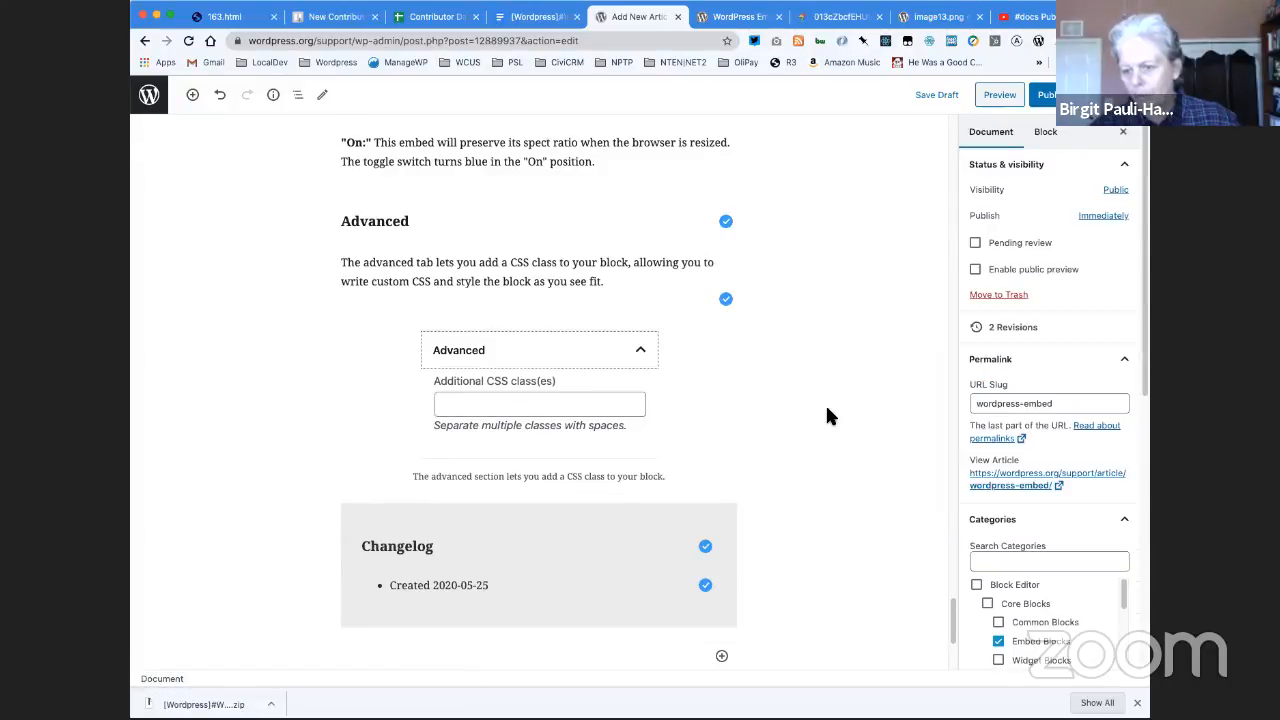
click(930, 96)
- Insert the Link Back to Blocks reusable block directly below the article title and convert it to a regular block
scroll(879, 236, up, 20)
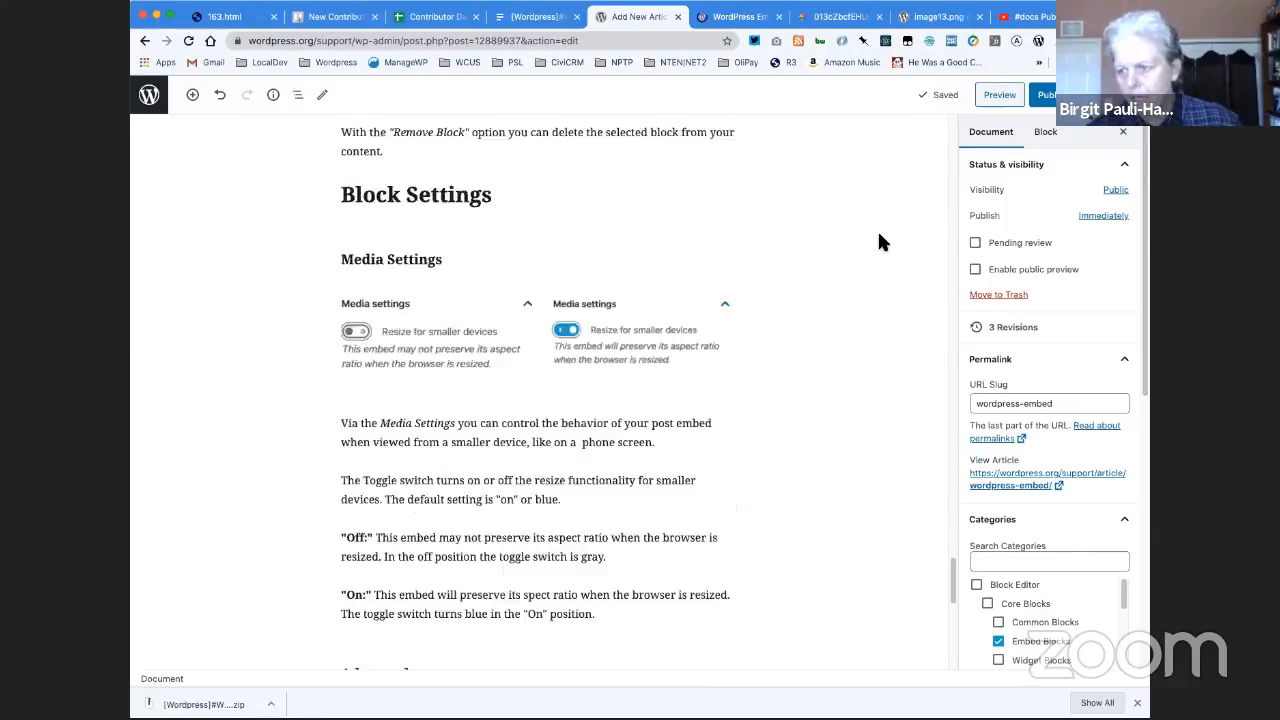
scroll(877, 242, up, 15)
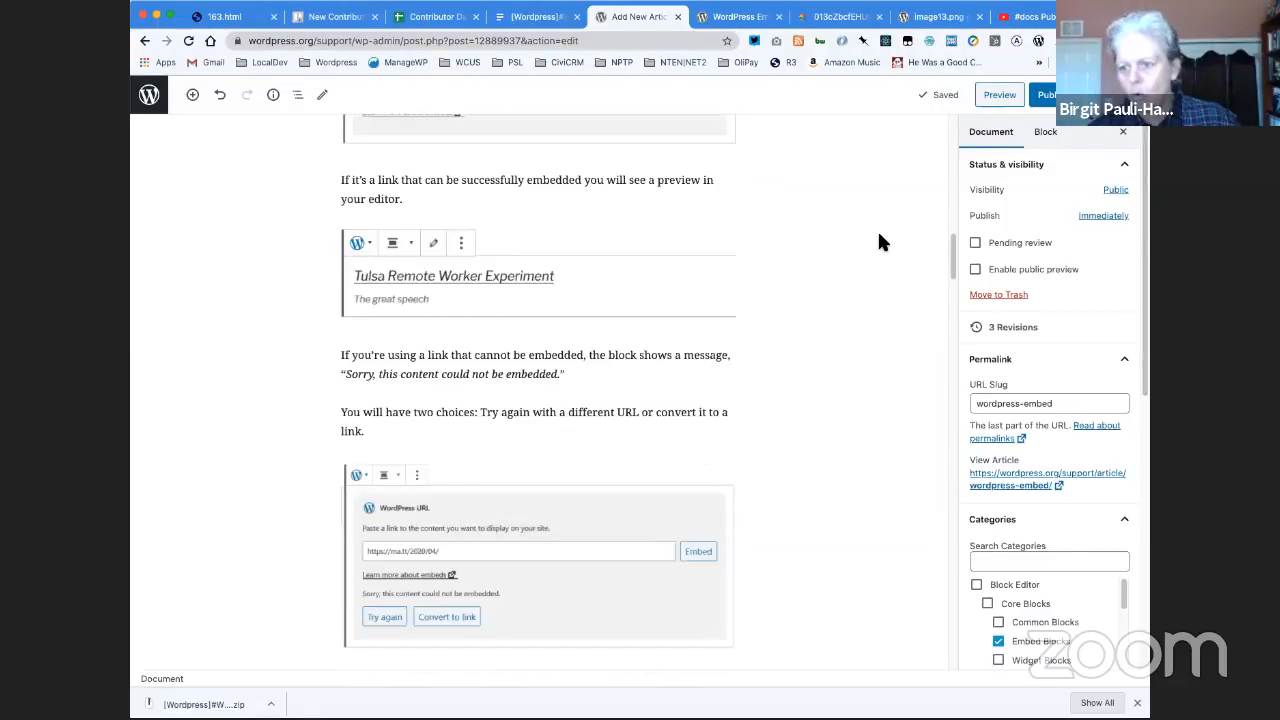
click(626, 215)
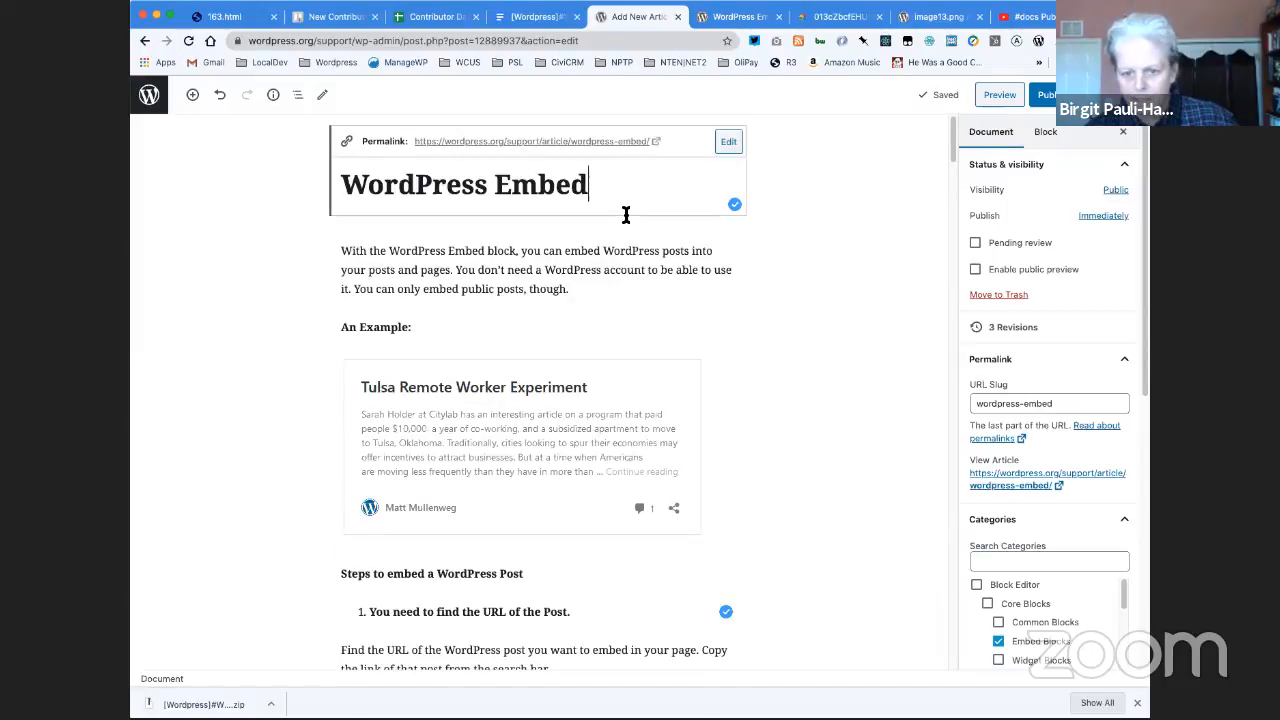
key(Return)
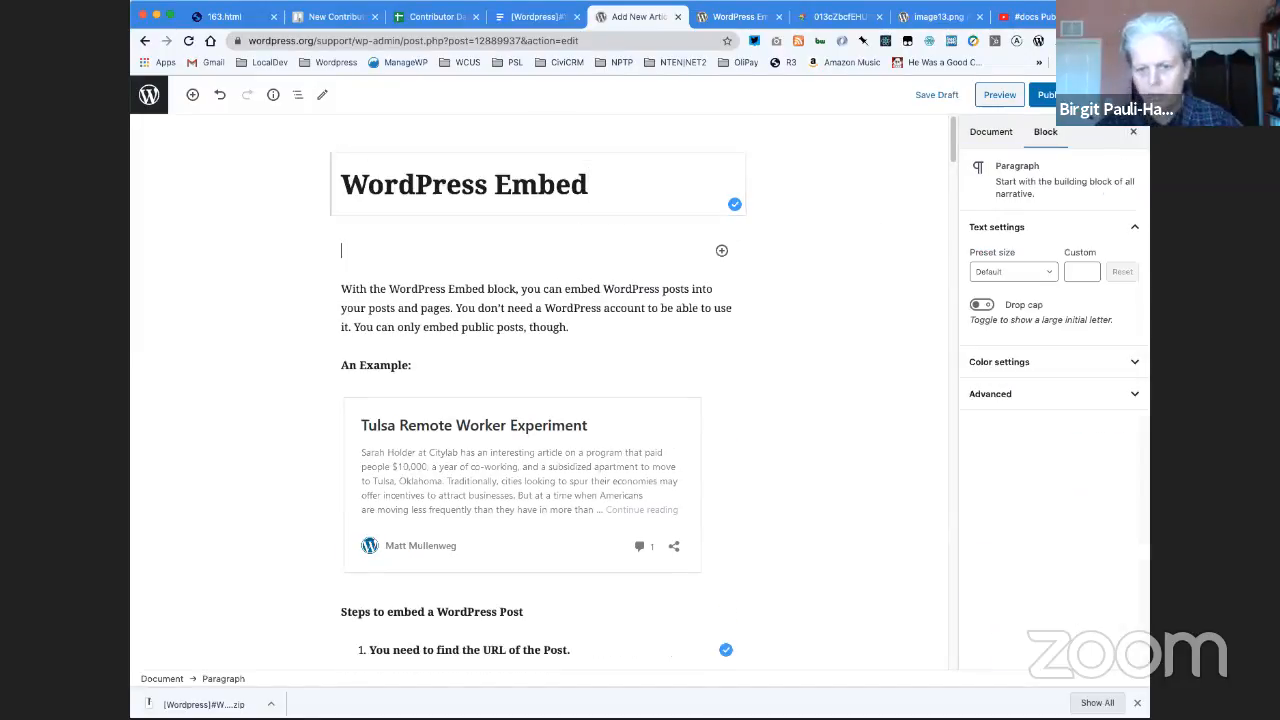
text(/)
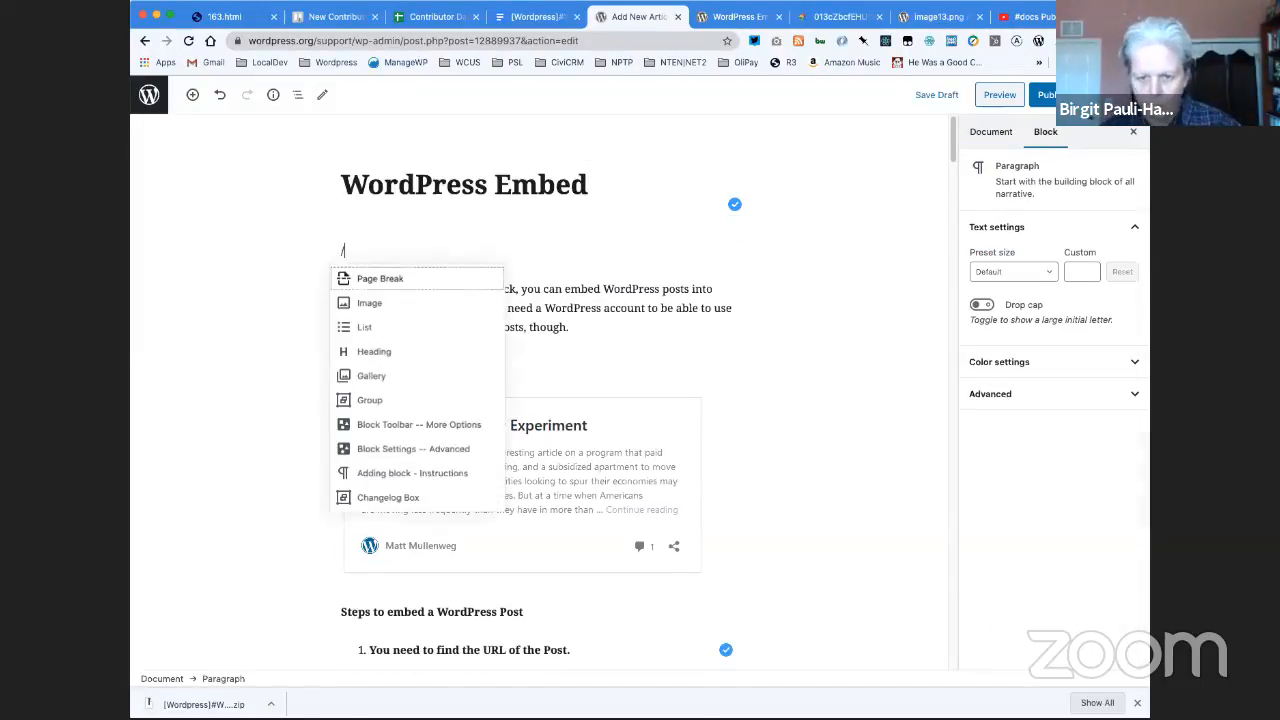
text(ba)
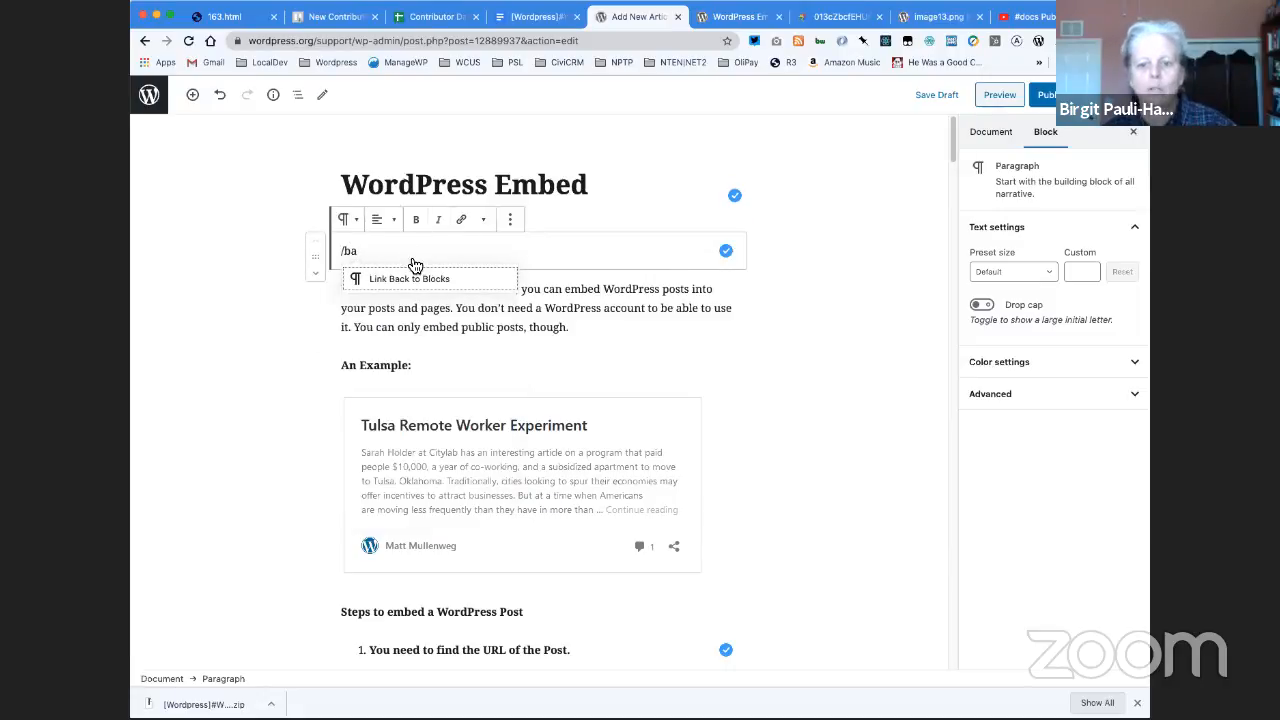
click(406, 283)
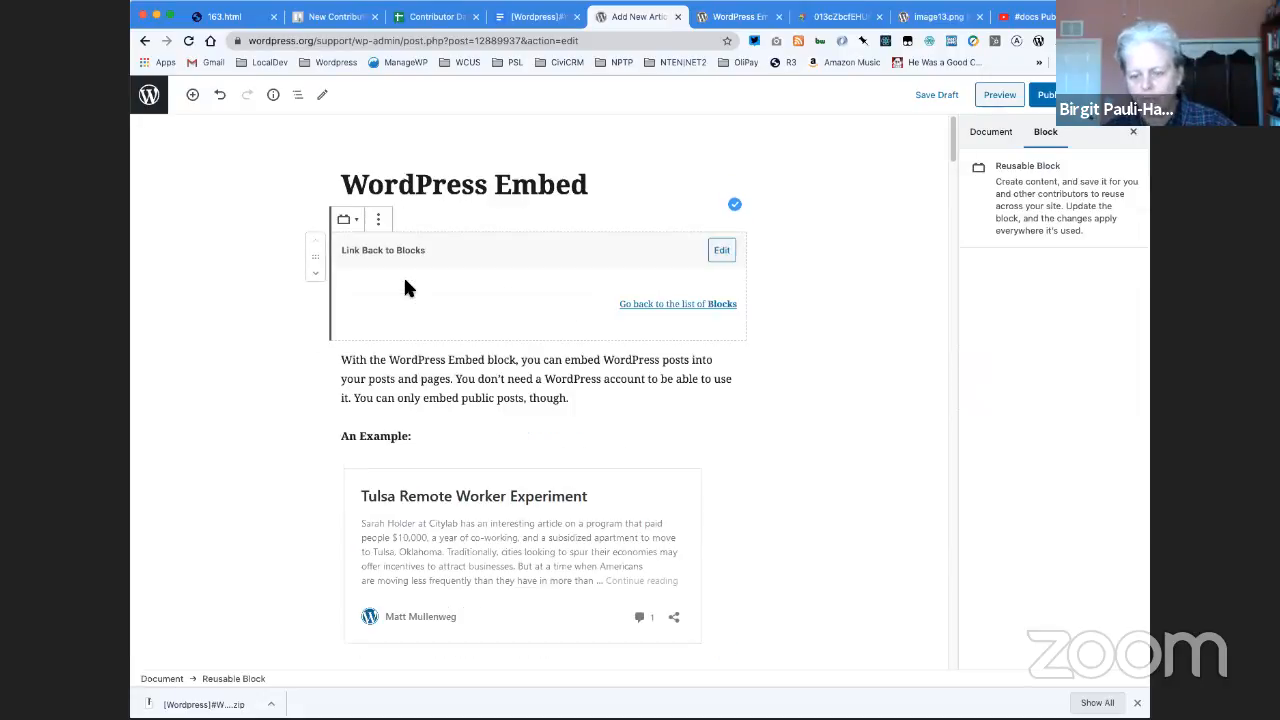
click(378, 219)
click(440, 353)
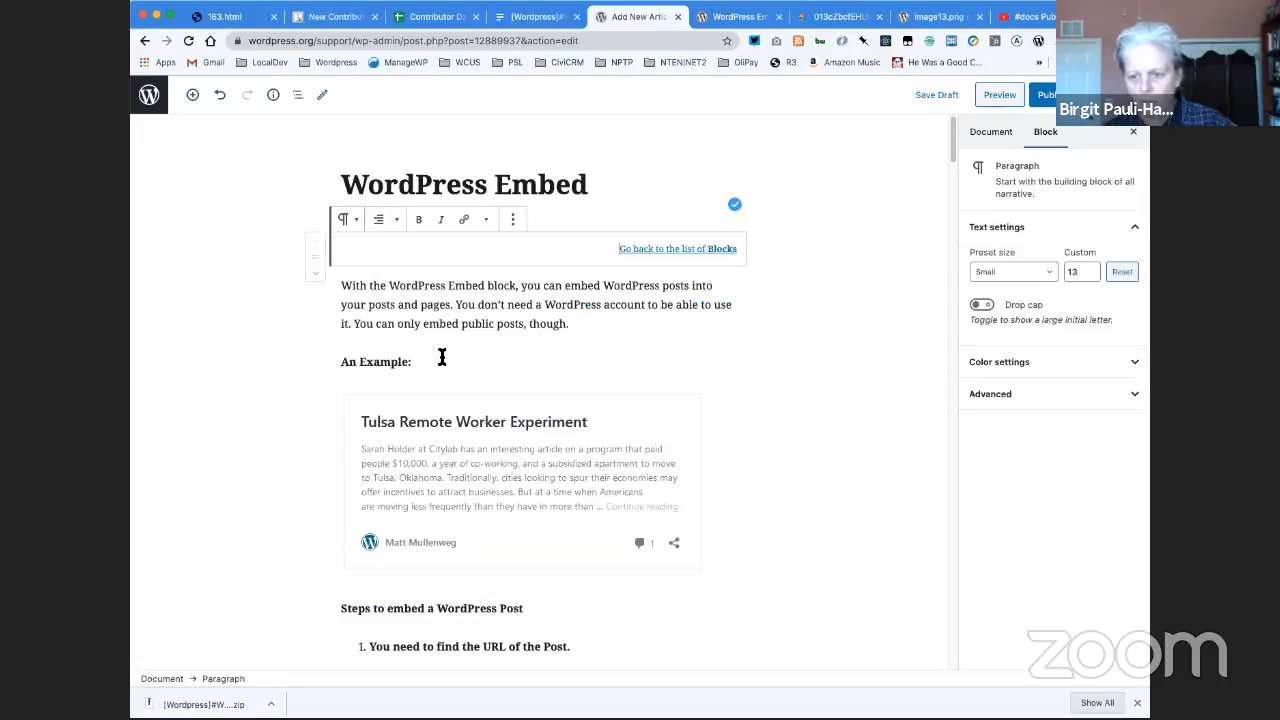
- Save the draft and preview the whole article, checking the link back to Blocks, the Block Toolbar section and the Changelog
click(952, 95)
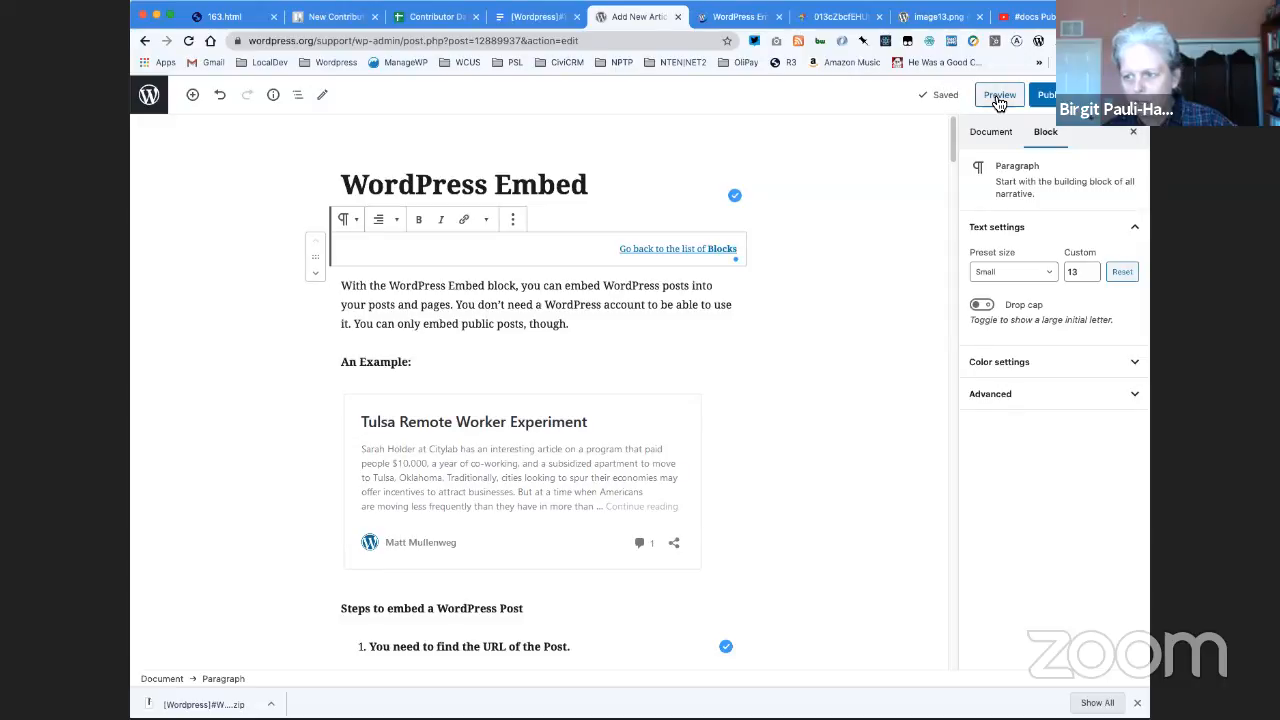
click(998, 97)
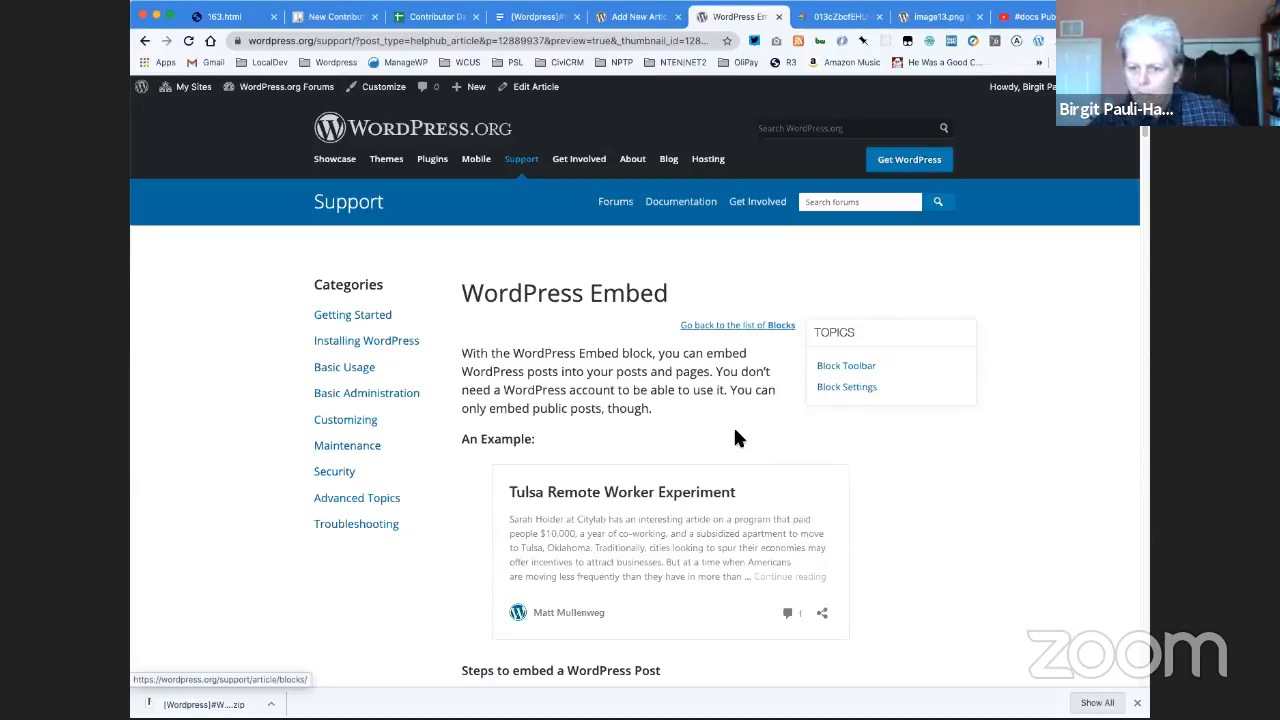
scroll(734, 434, down, 3)
scroll(734, 433, down, 15)
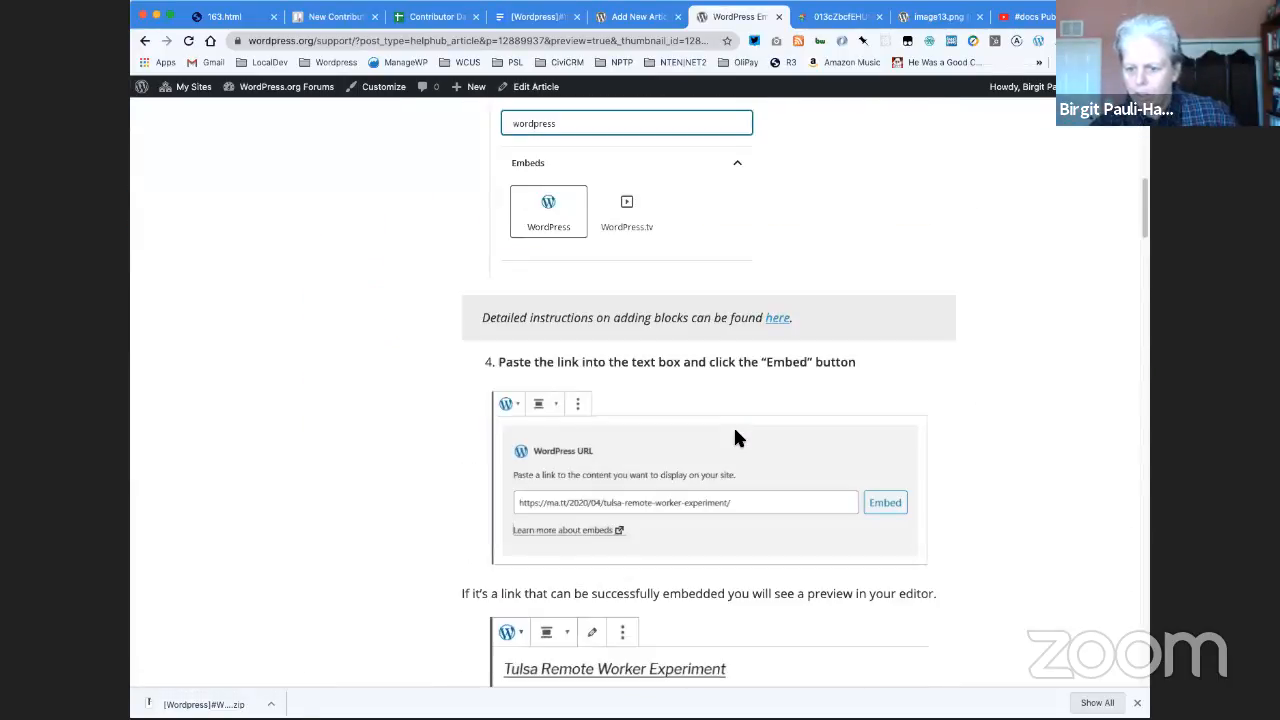
scroll(734, 436, down, 20)
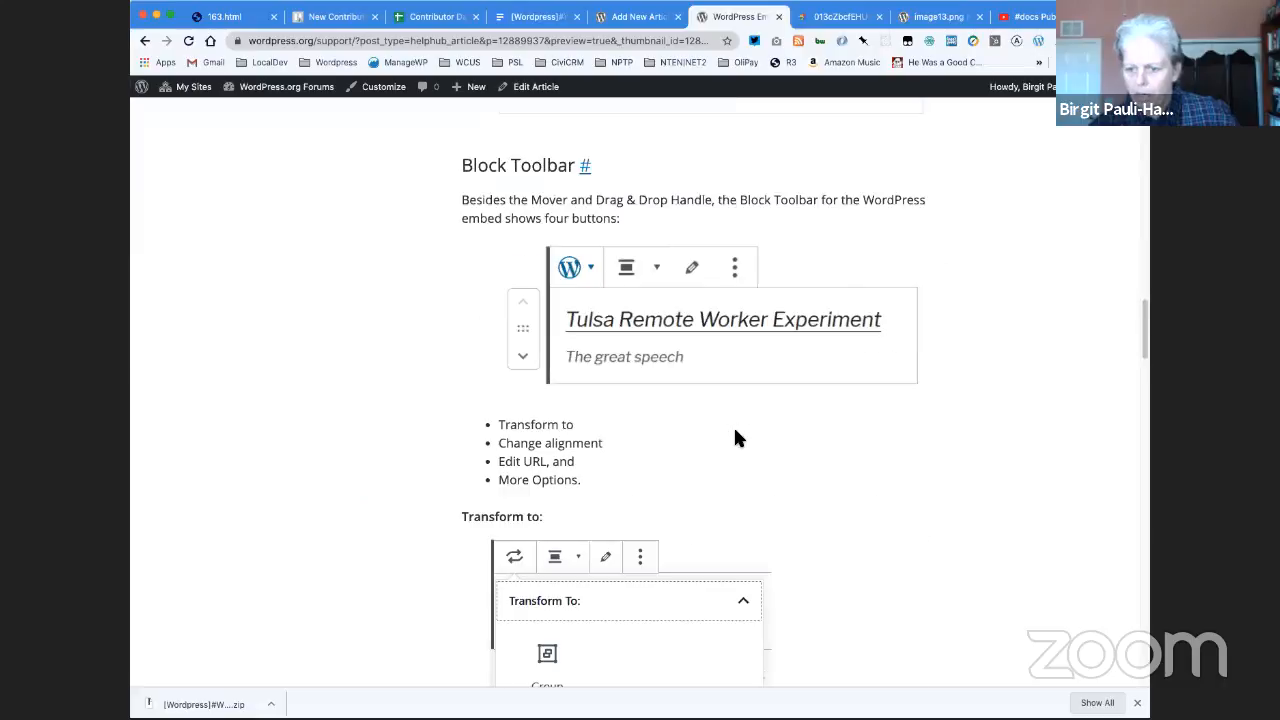
scroll(733, 437, down, 20)
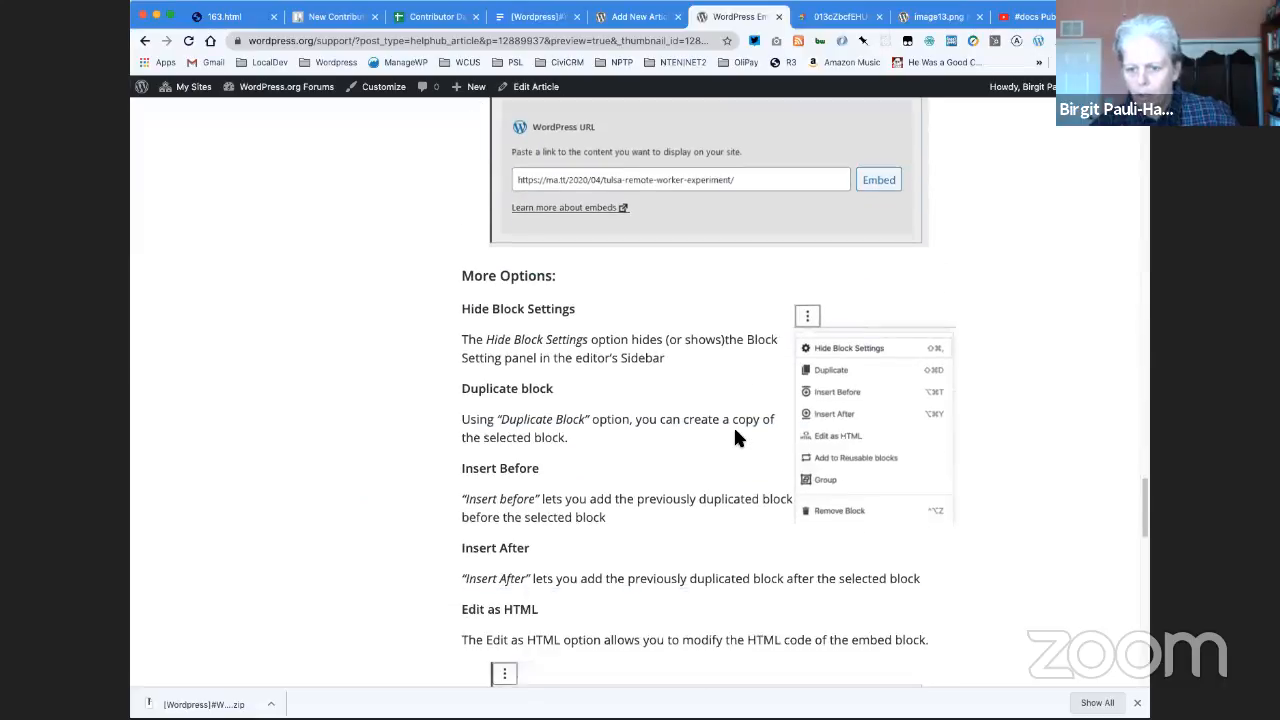
scroll(733, 437, down, 12)
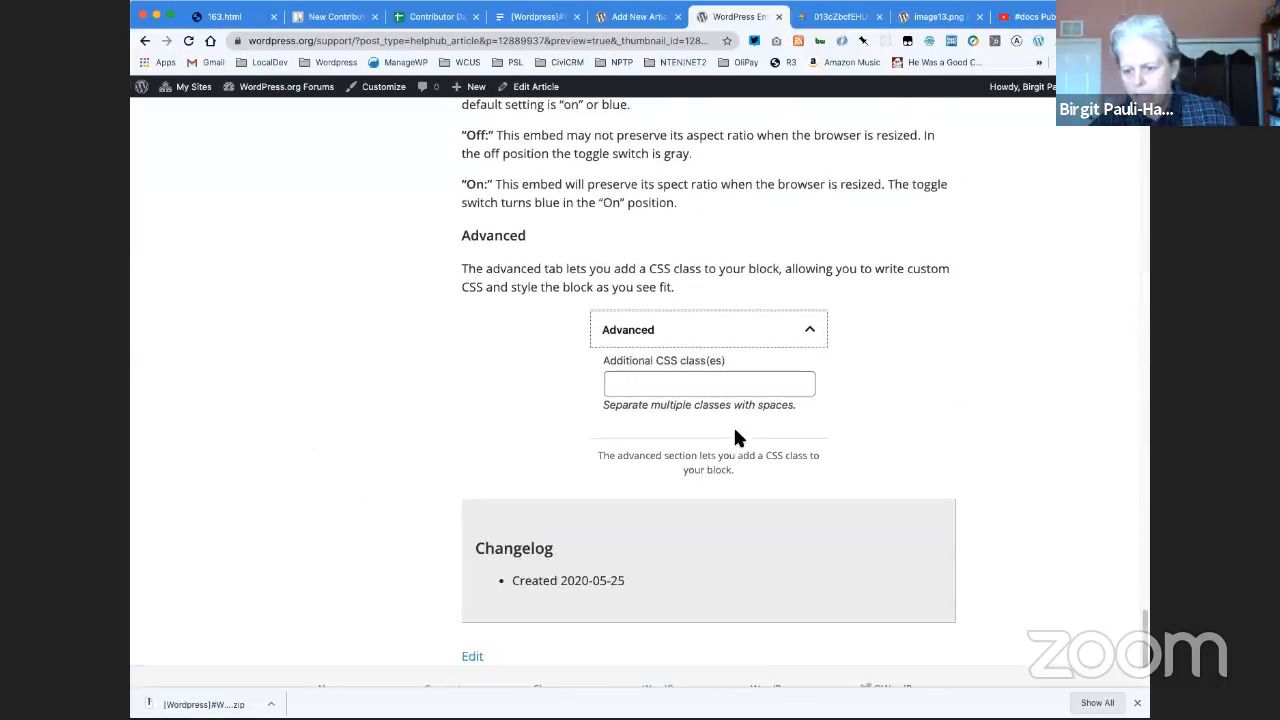
scroll(679, 489, down, 1)
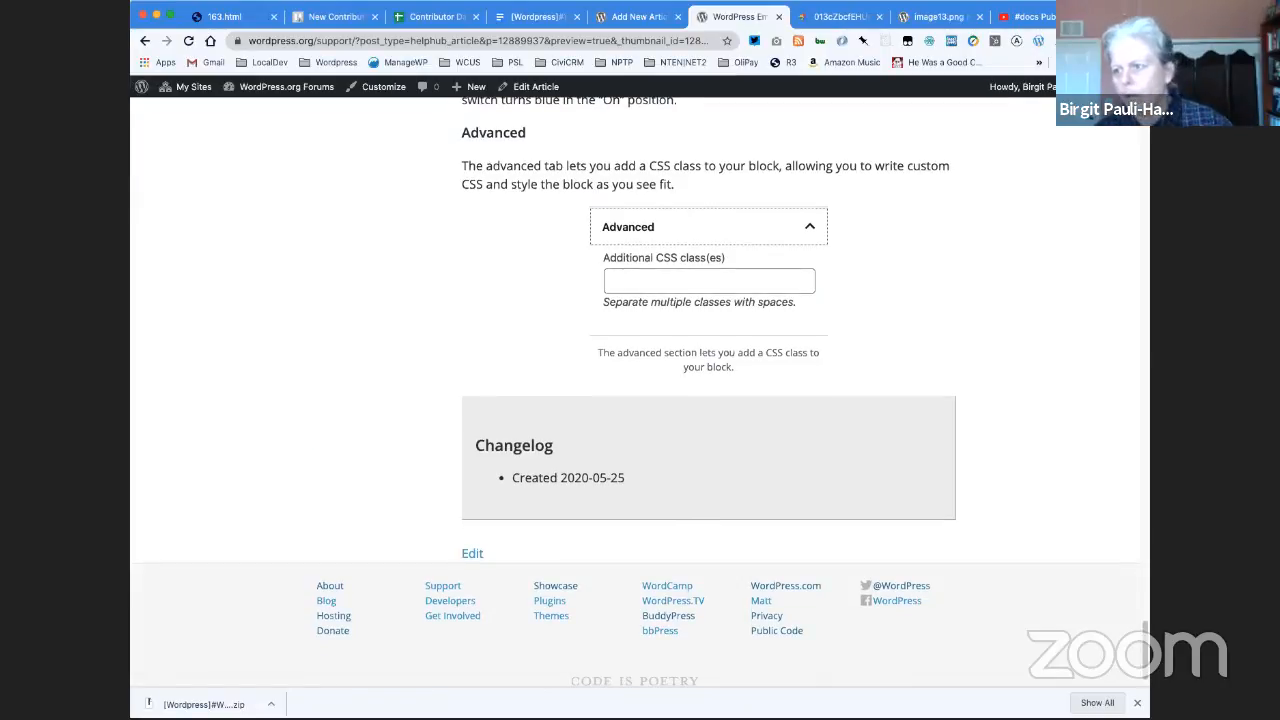
scroll(987, 262, up, 20)
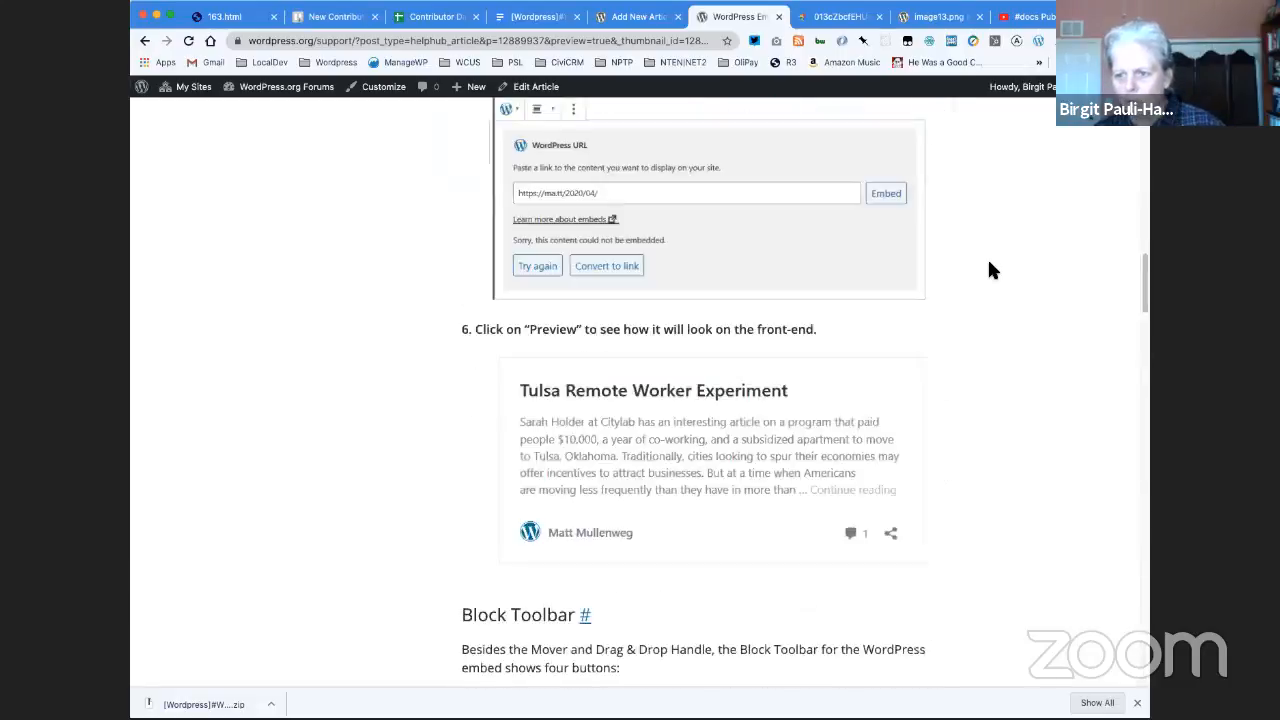
- Return to the article editor, publish the WordPress Embed article and copy its link
click(636, 16)
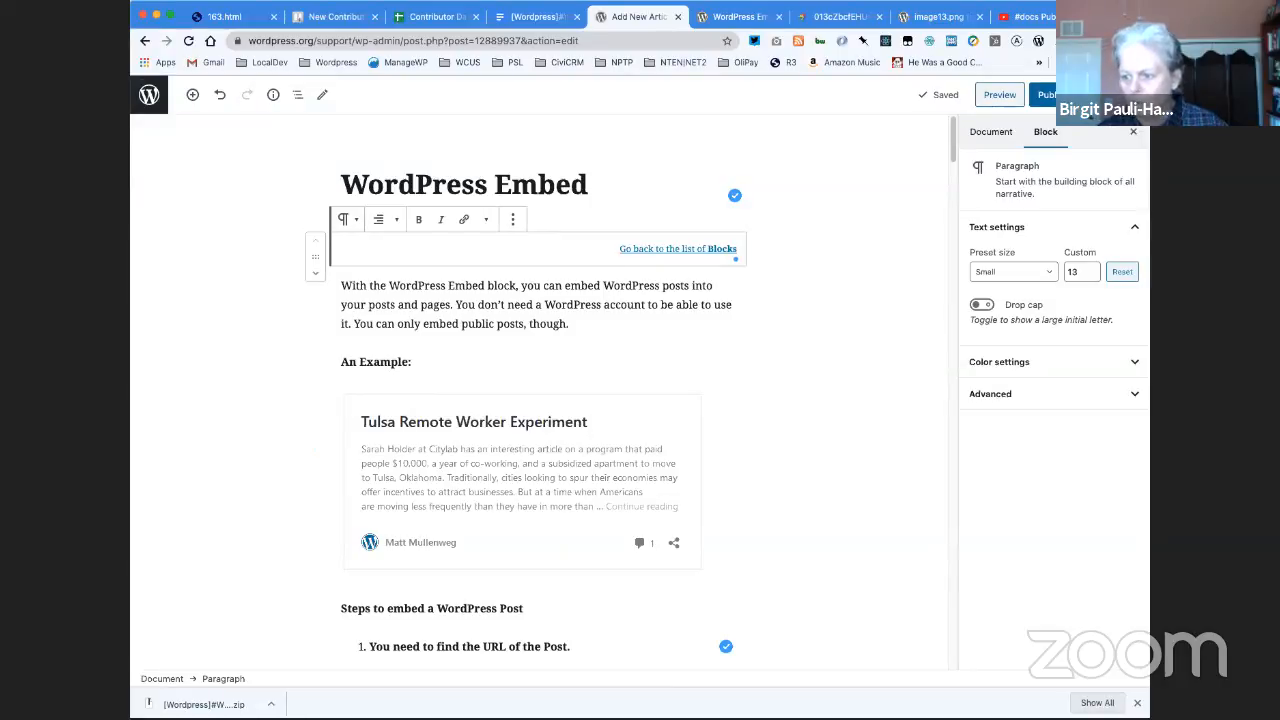
click(1045, 94)
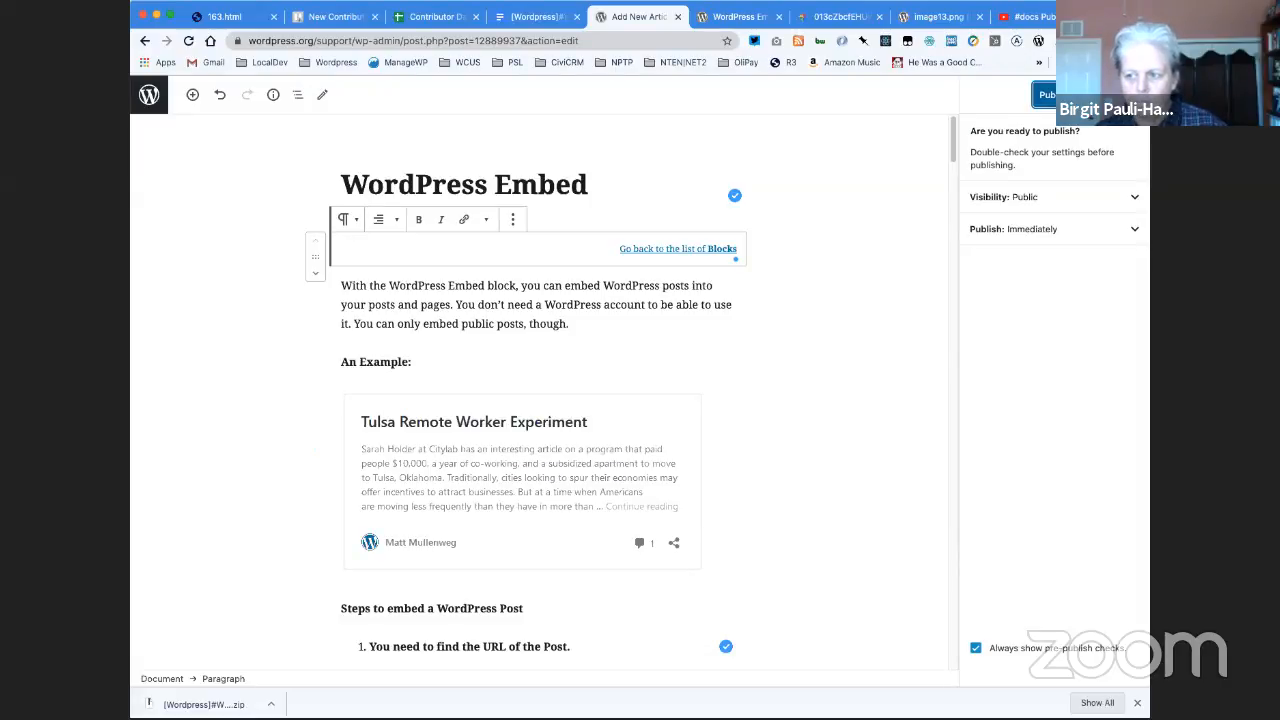
click(1047, 95)
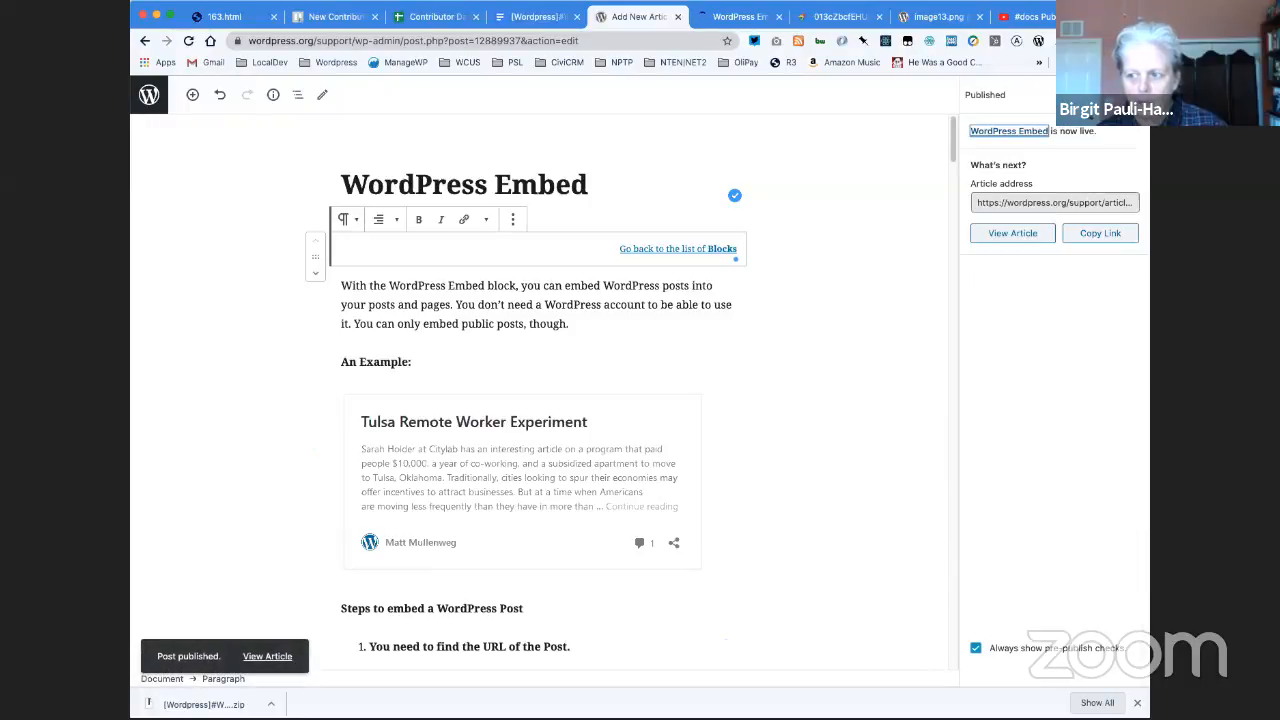
click(1036, 206)
click(1105, 240)
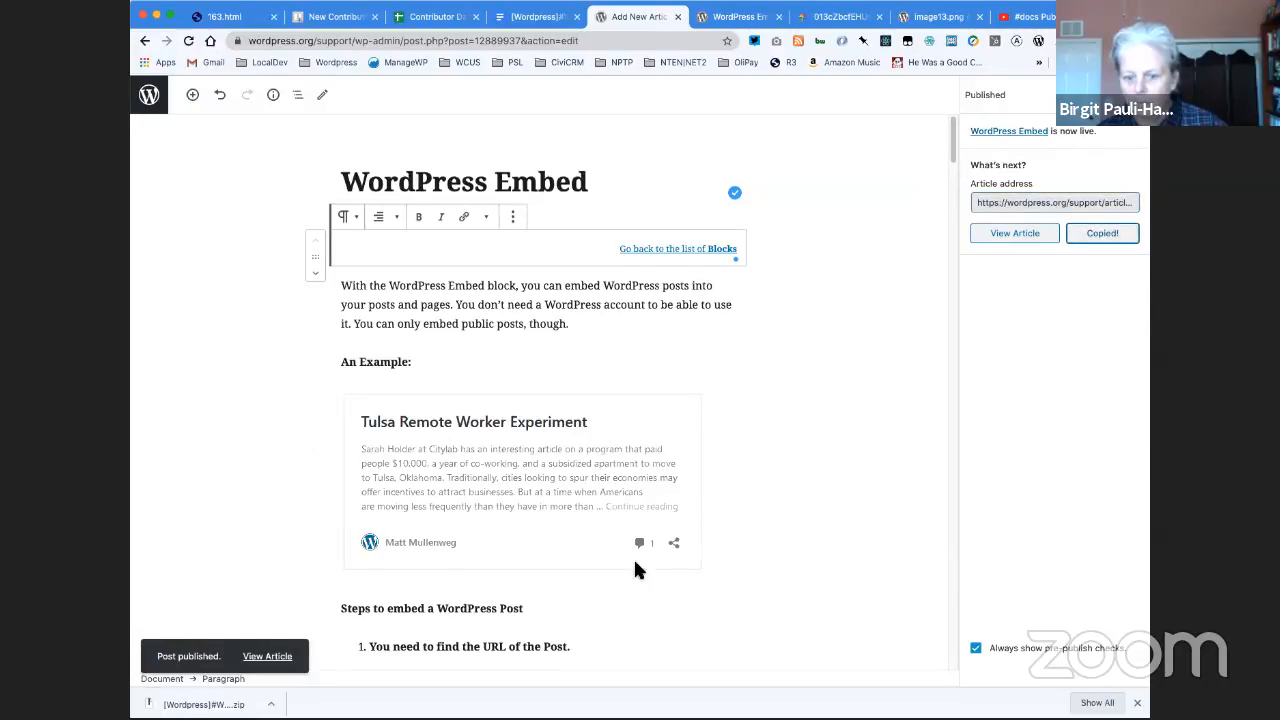
- View the published article and follow its link back to the list of Blocks
click(267, 656)
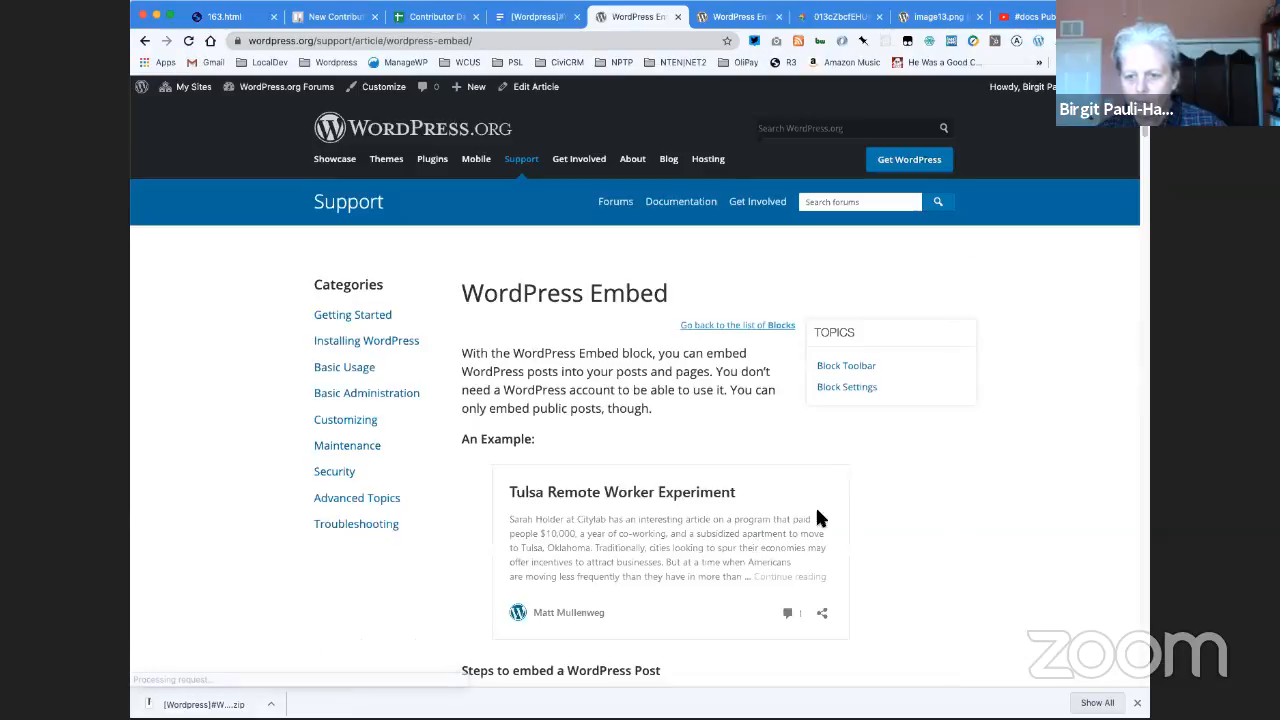
click(751, 328)
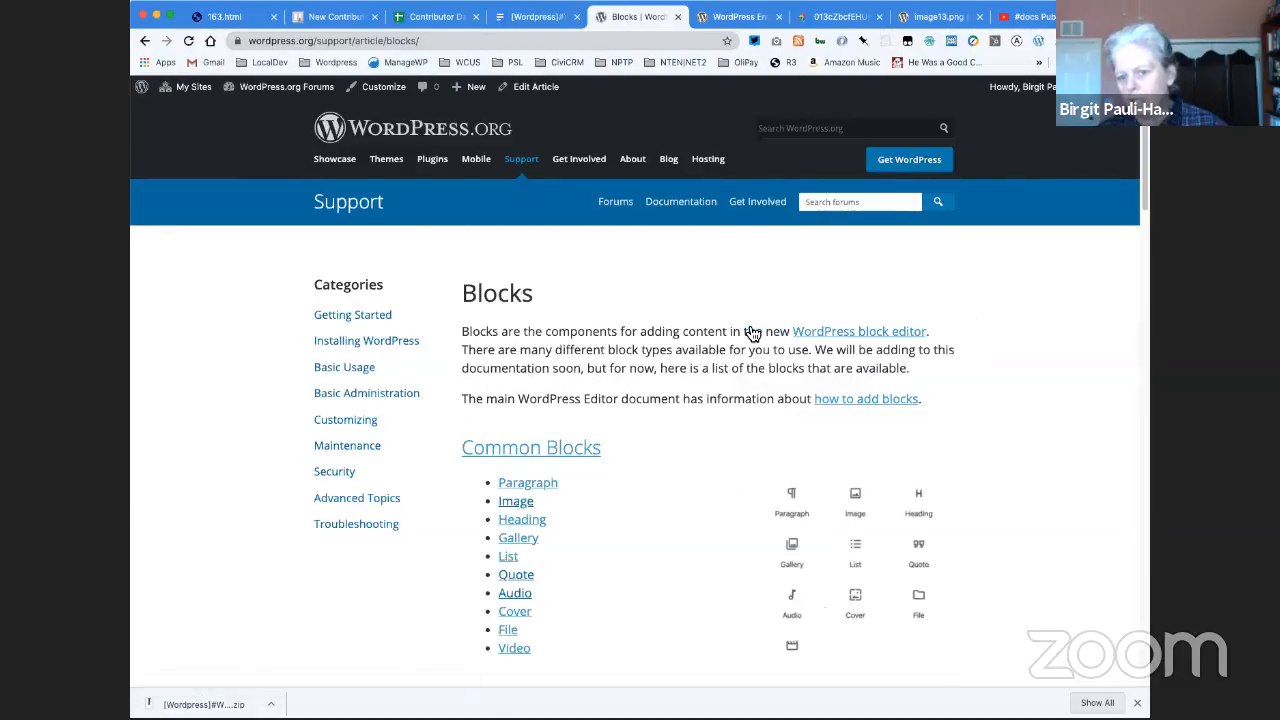
- Open the Blocks article for editing and link WordPress in the Embeds list to the published WordPress Embed article
click(536, 87)
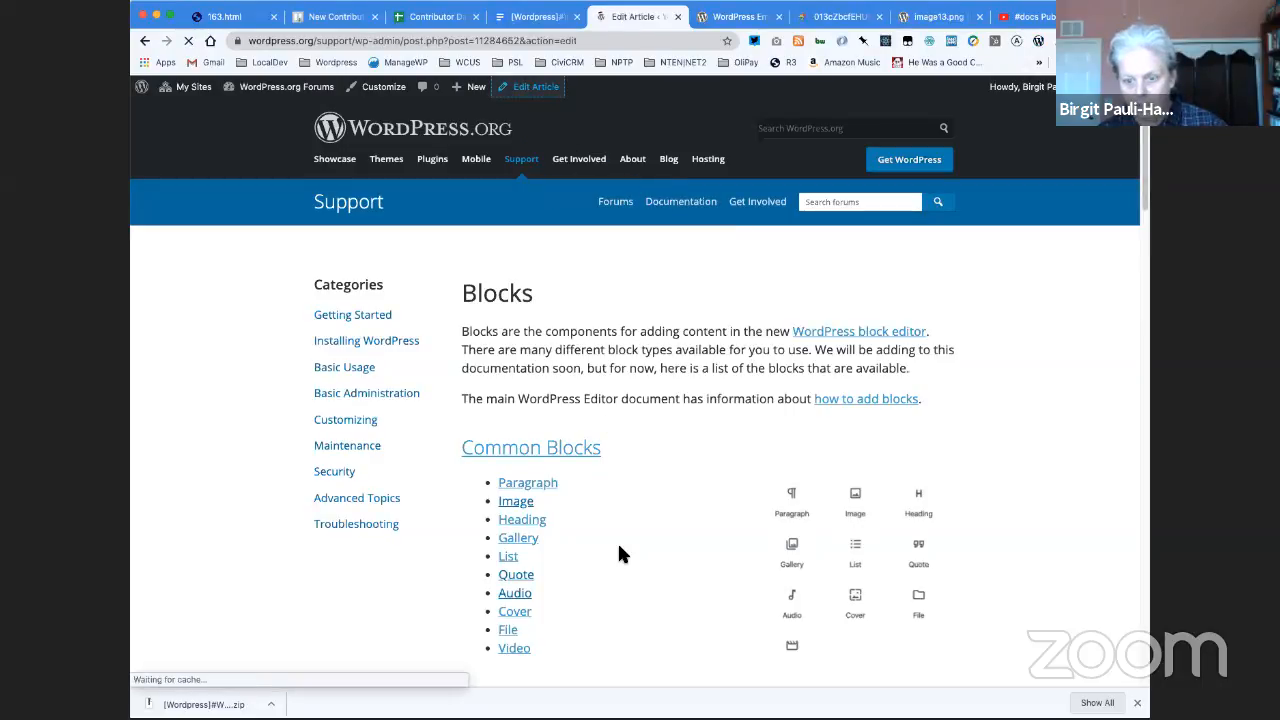
scroll(619, 547, down, 5)
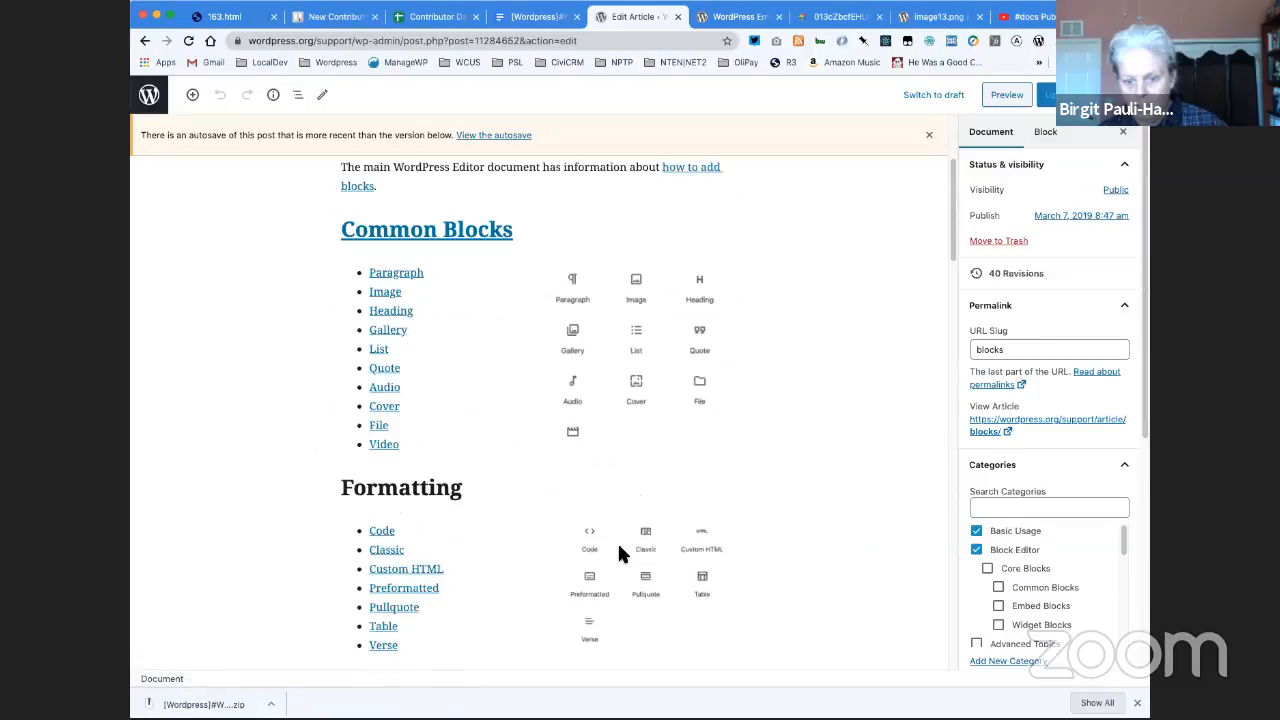
scroll(619, 548, down, 5)
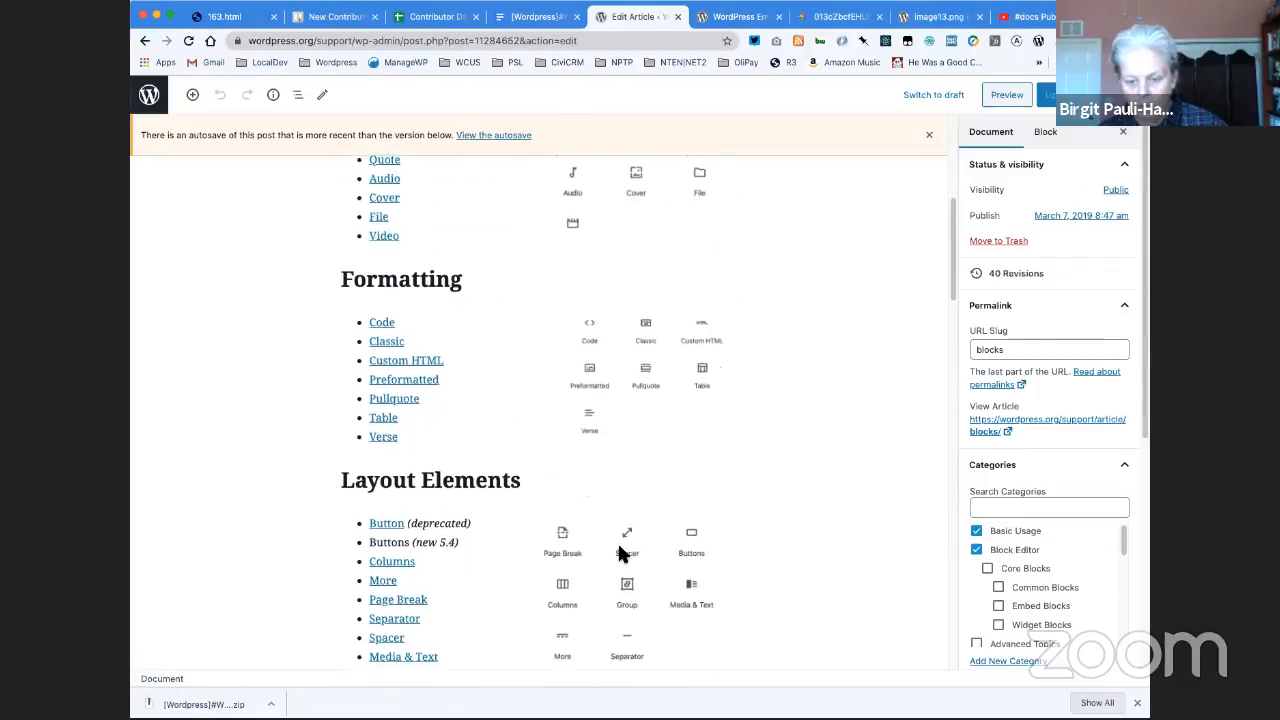
scroll(619, 550, down, 5)
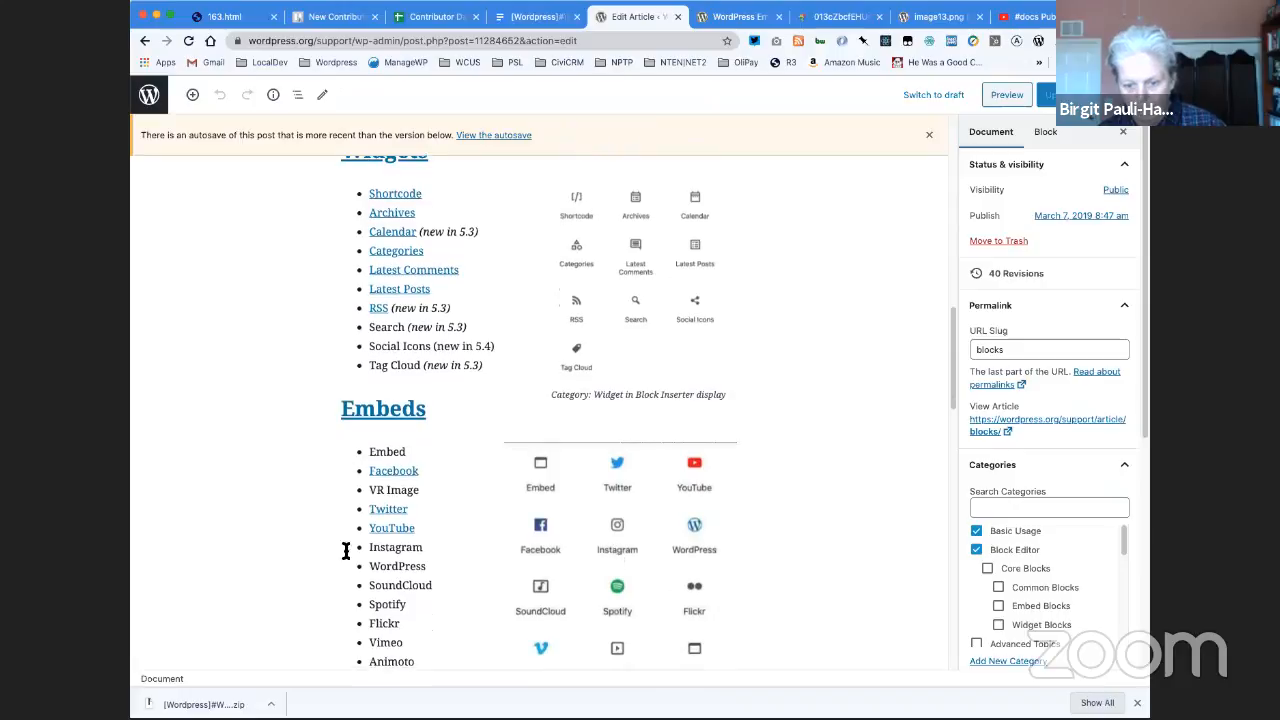
drag(428, 568, 367, 566)
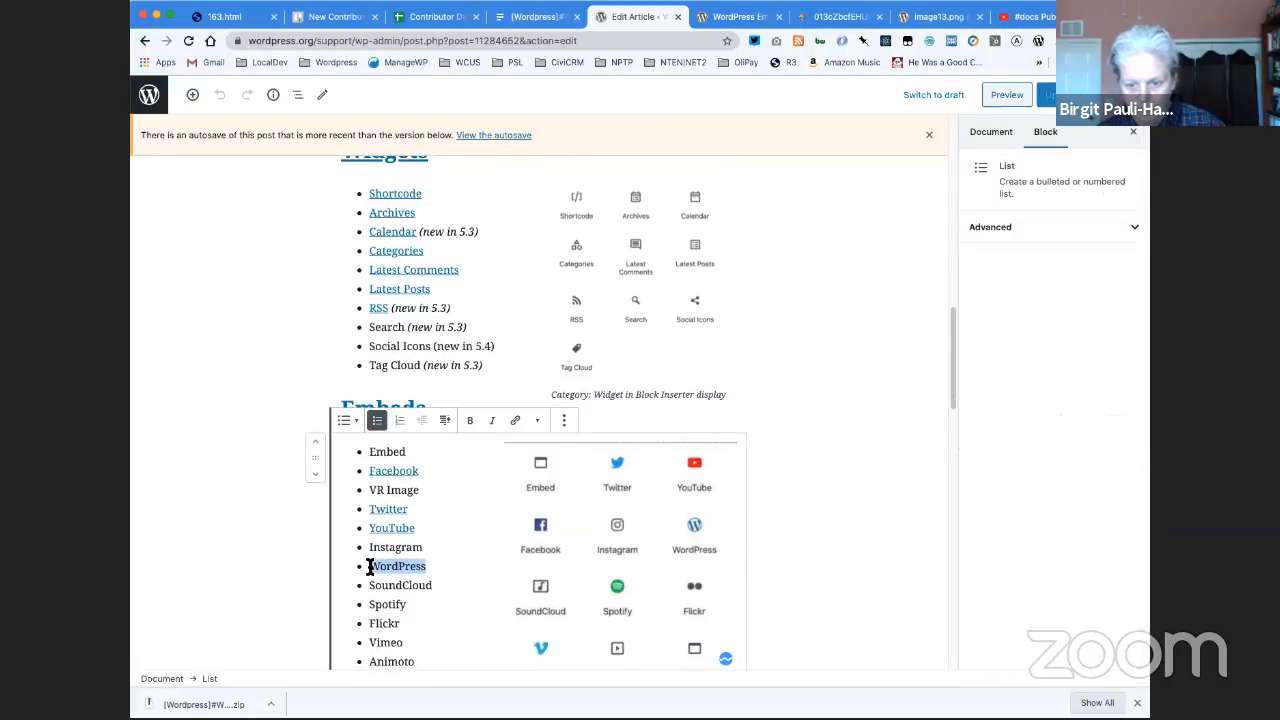
click(516, 421)
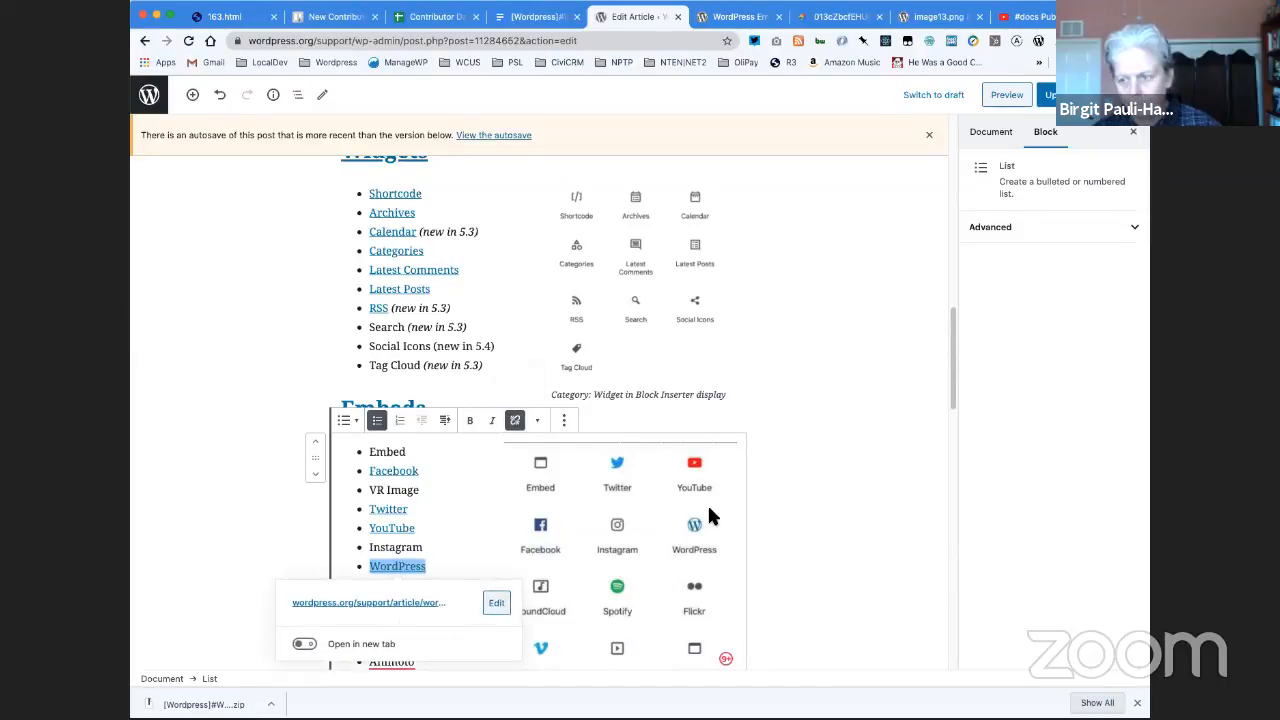
- Dismiss the autosave notice and update the Blocks article with the new link
click(929, 134)
click(1046, 97)
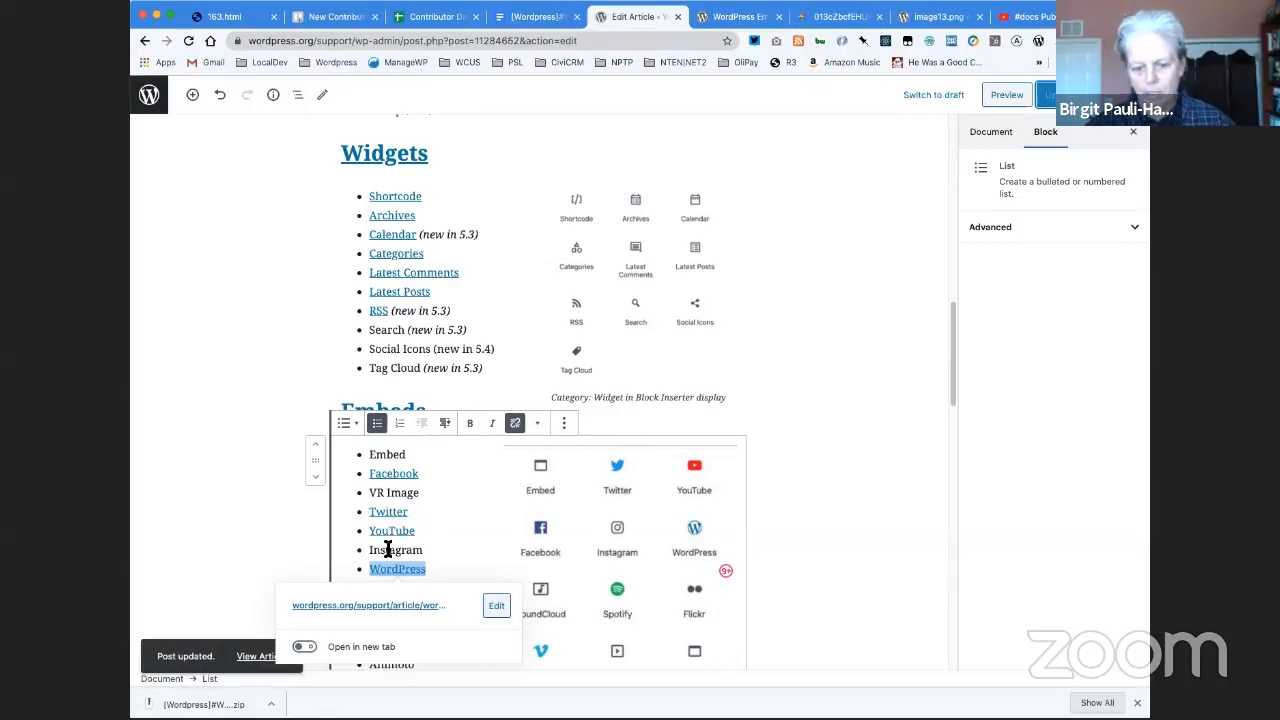
click(830, 545)
- Add the entry "Updated 2020-05-25" as the first item of the Blocks article's Changelog list
scroll(830, 545, down, 10)
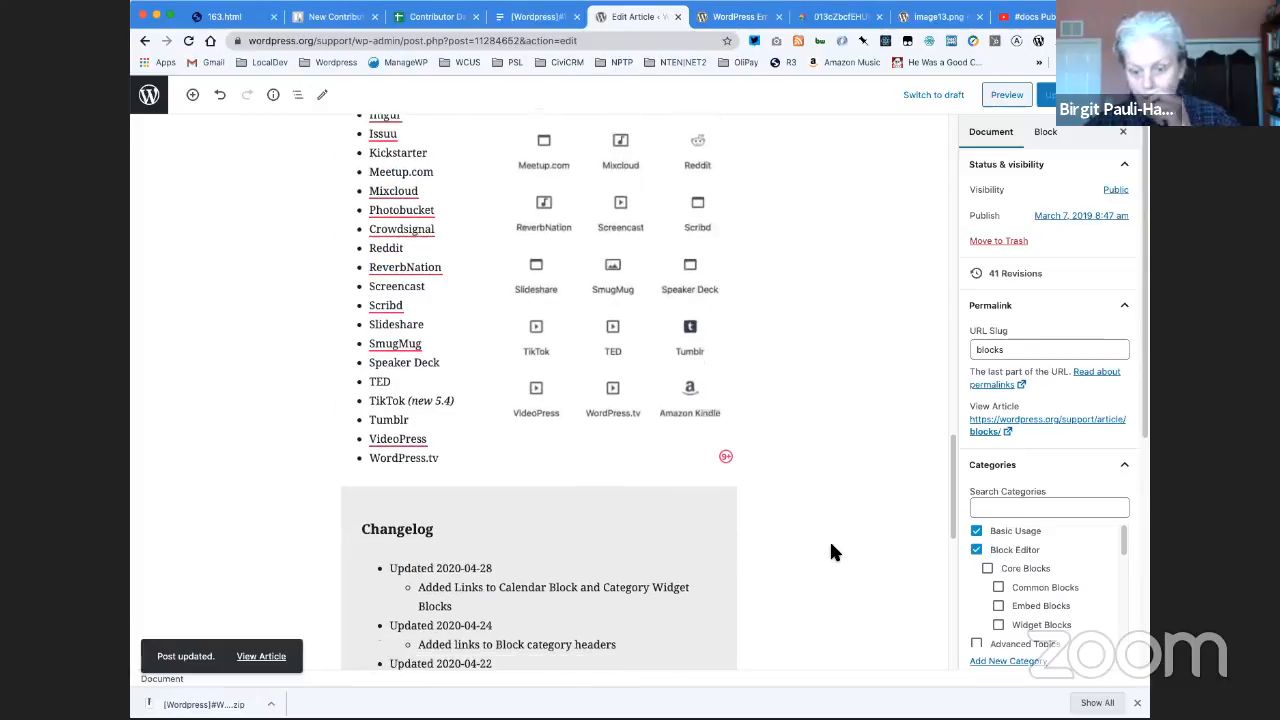
scroll(830, 551, down, 2)
click(395, 520)
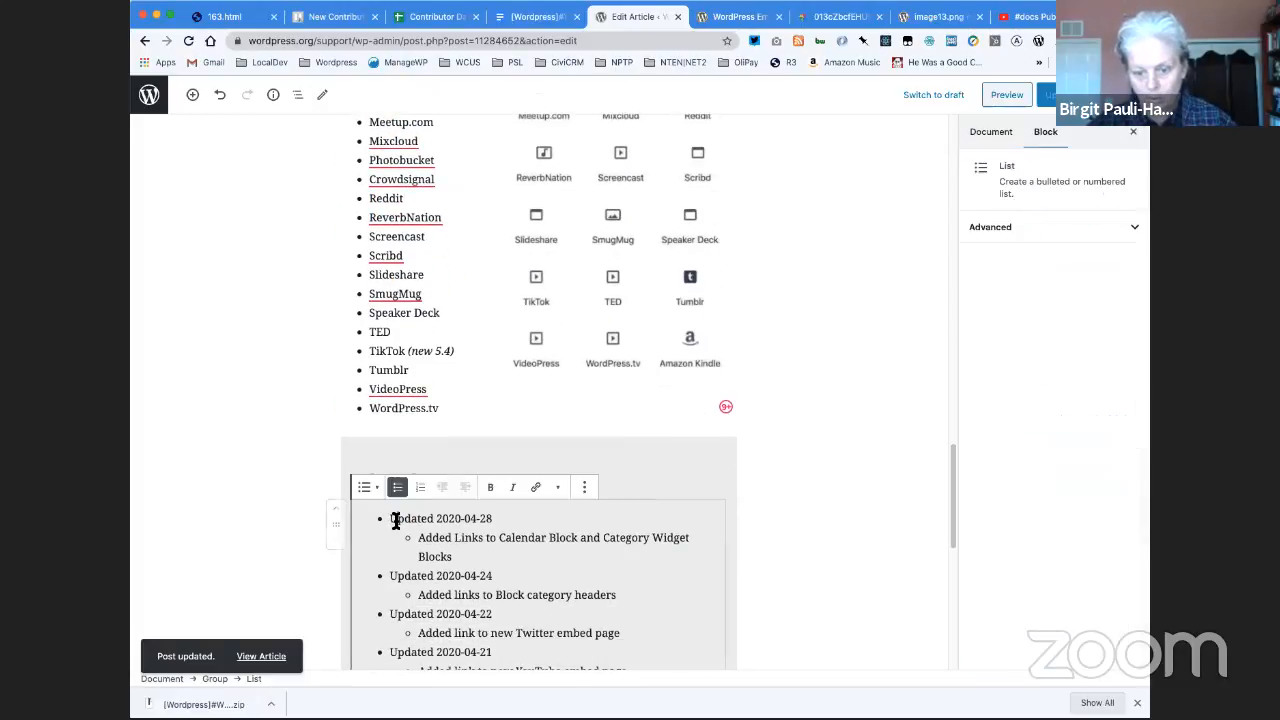
key(Return)
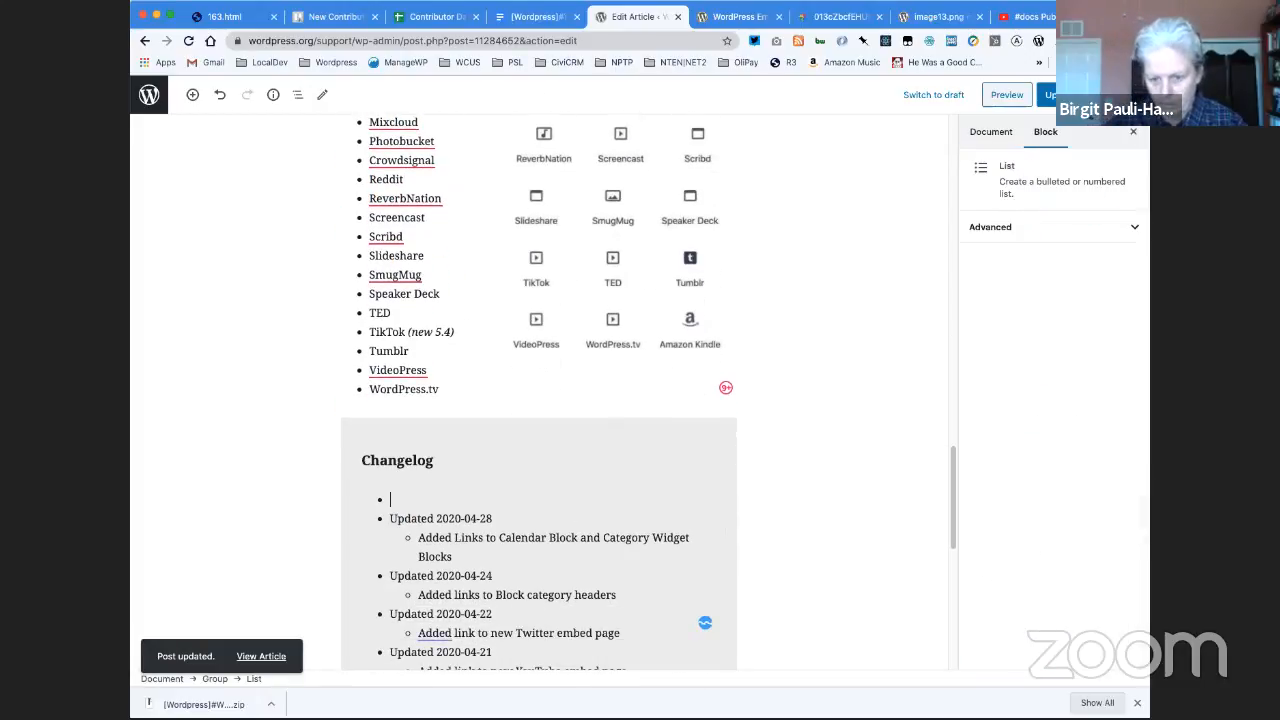
text(Updated)
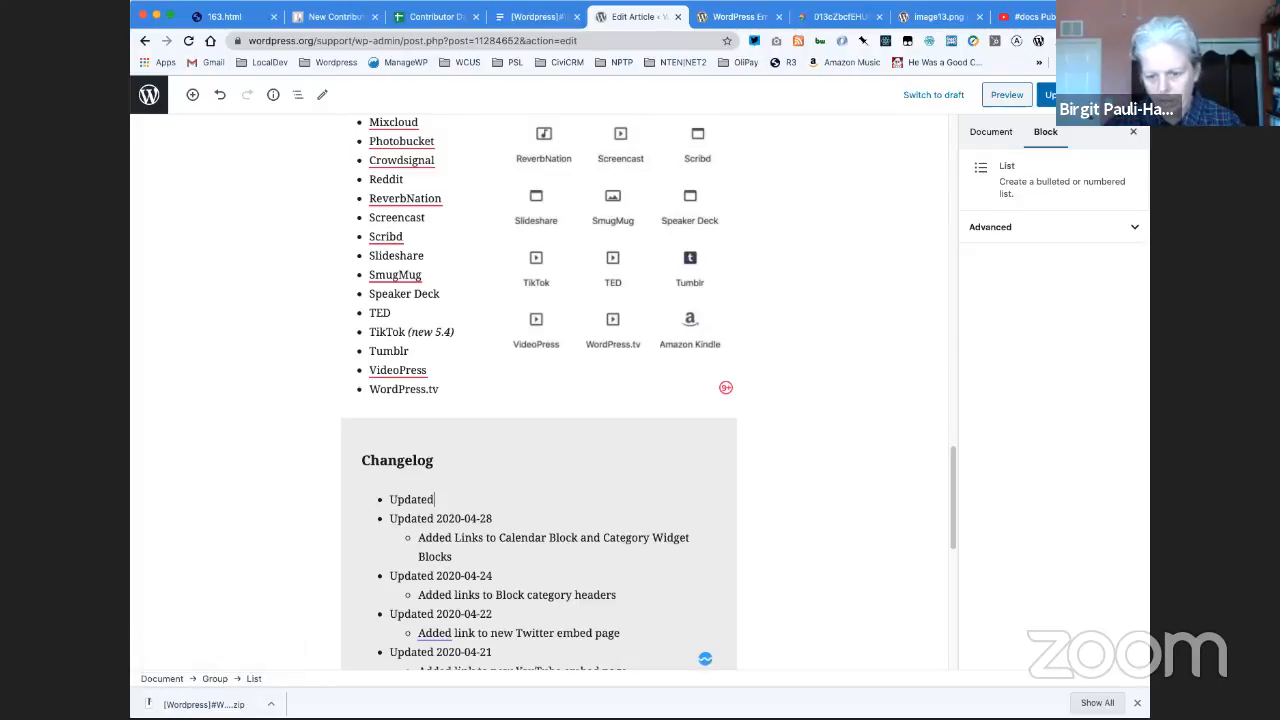
text( 2020)
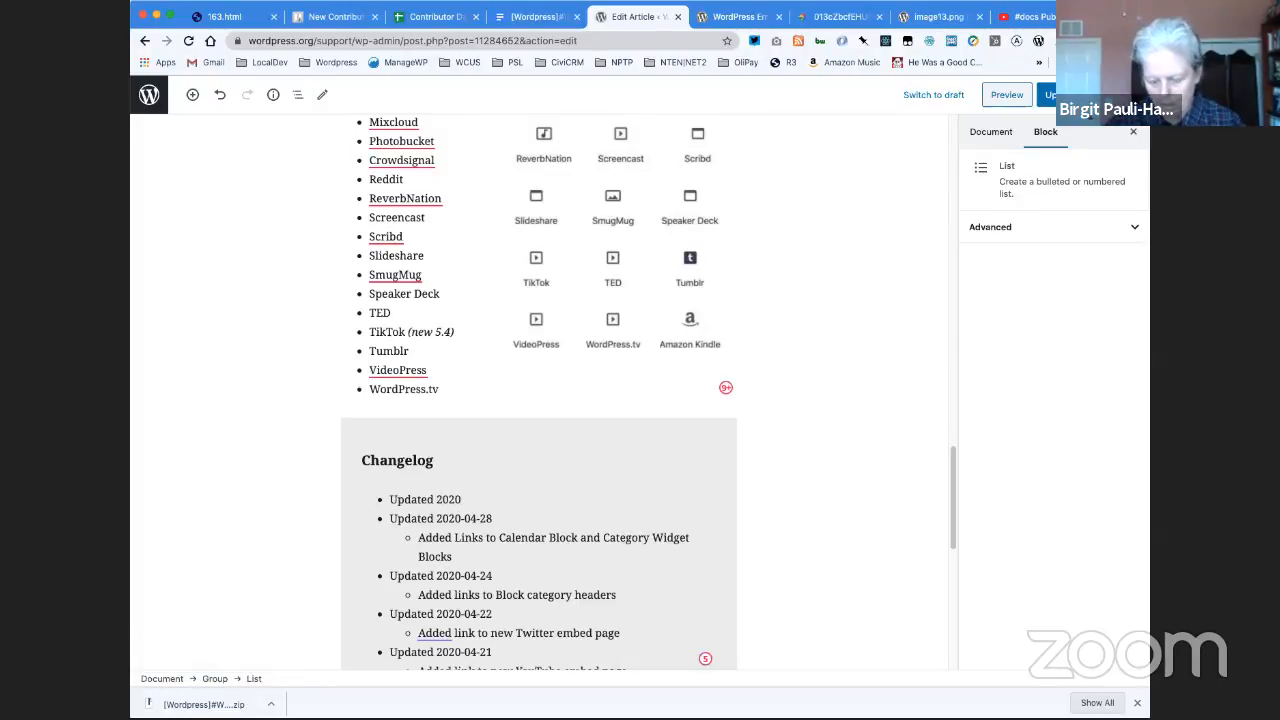
text(-05-25)
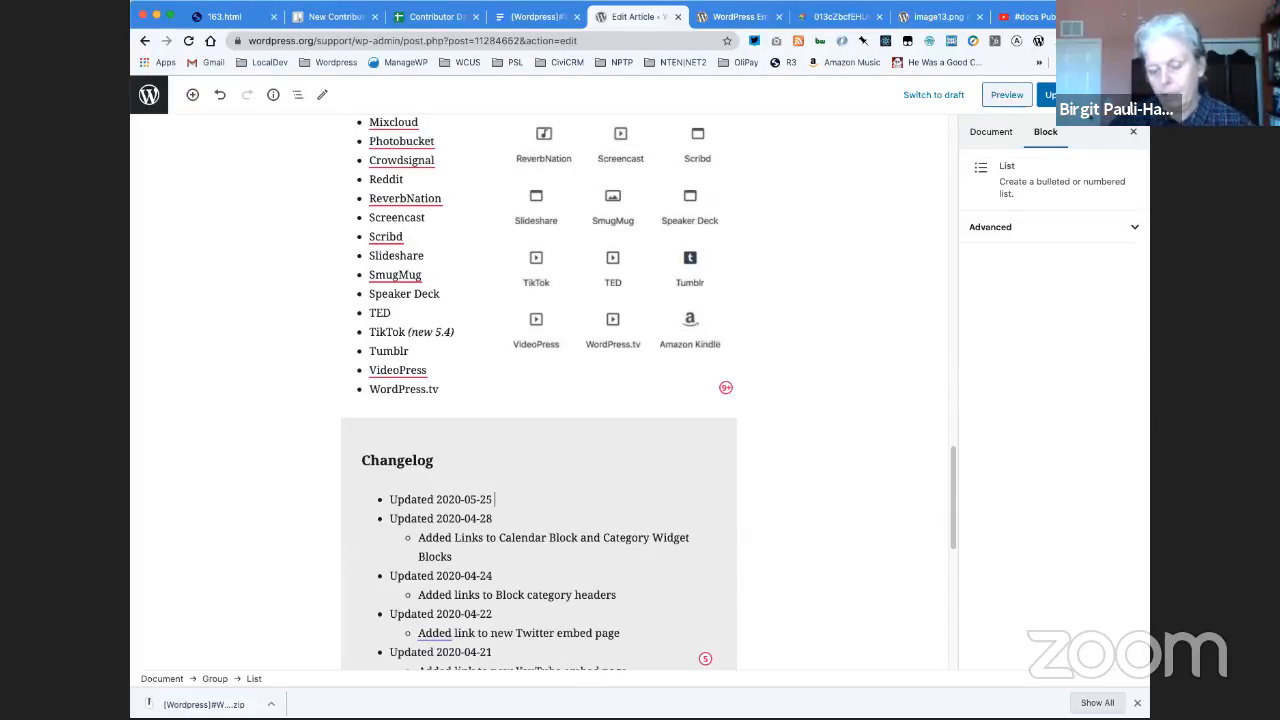
- Add the nested item "Added WordPress Embed Block link" under the 2020-05-25 changelog entry and update the article
key(Return)
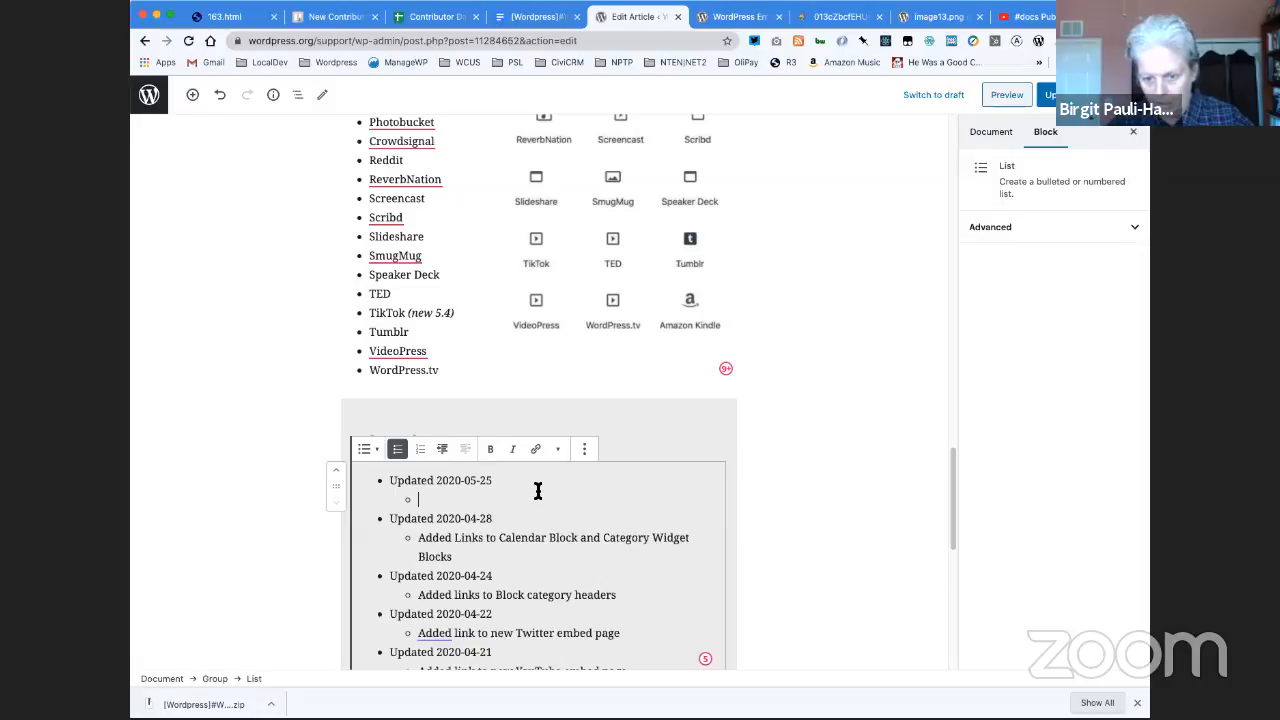
text(Added WordPress Emb)
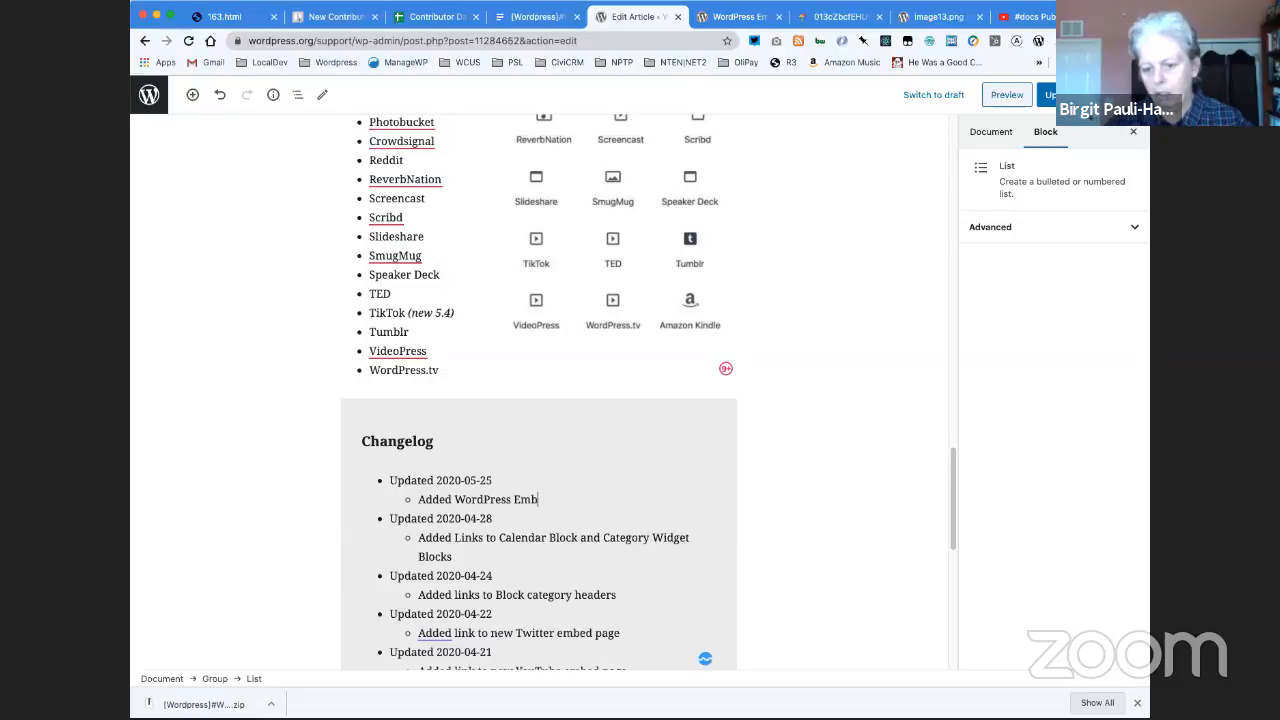
text(ed Block link)
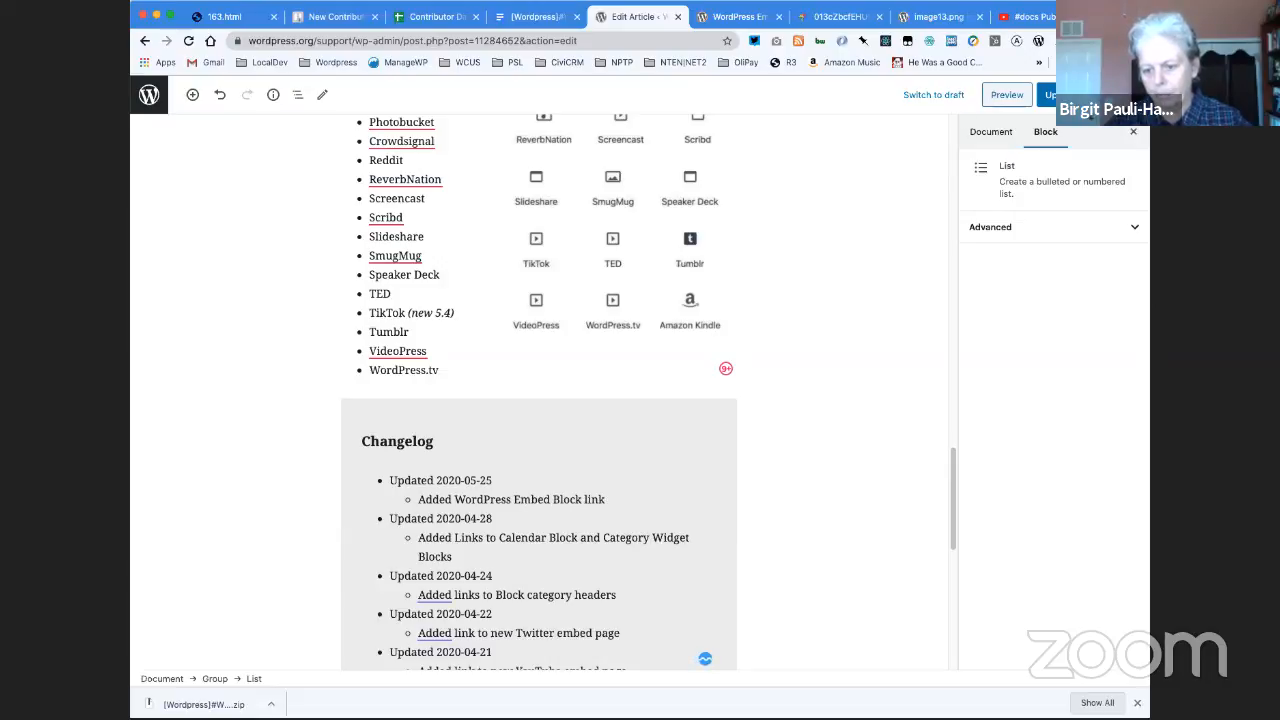
click(1060, 95)
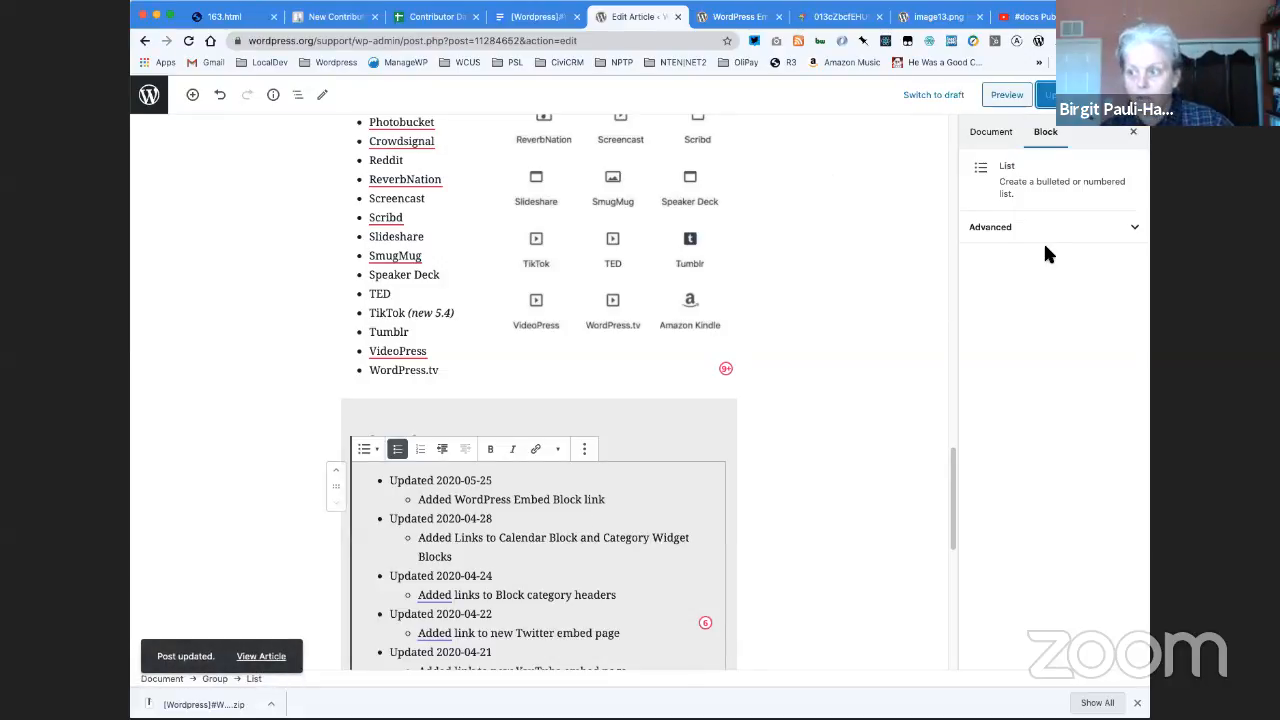
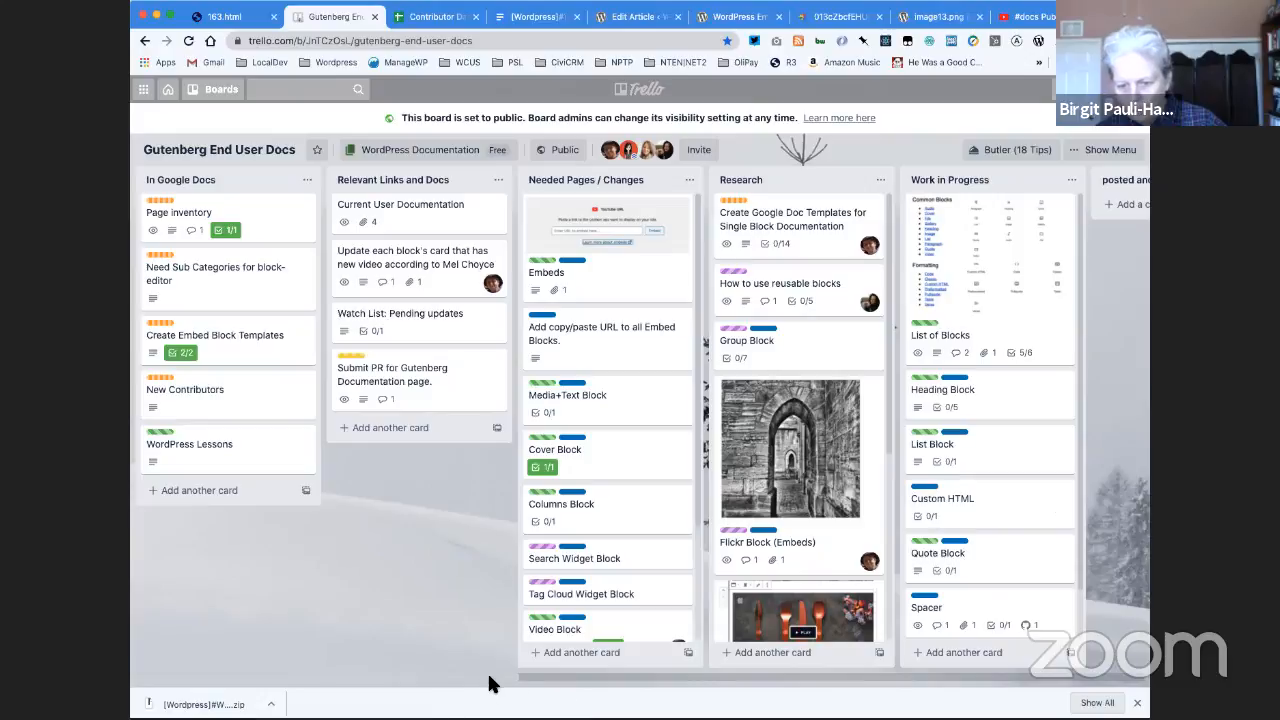
- Open the WordPress card in the Embed list of the Gutenberg End User Docs board
drag(490, 679, 1055, 705)
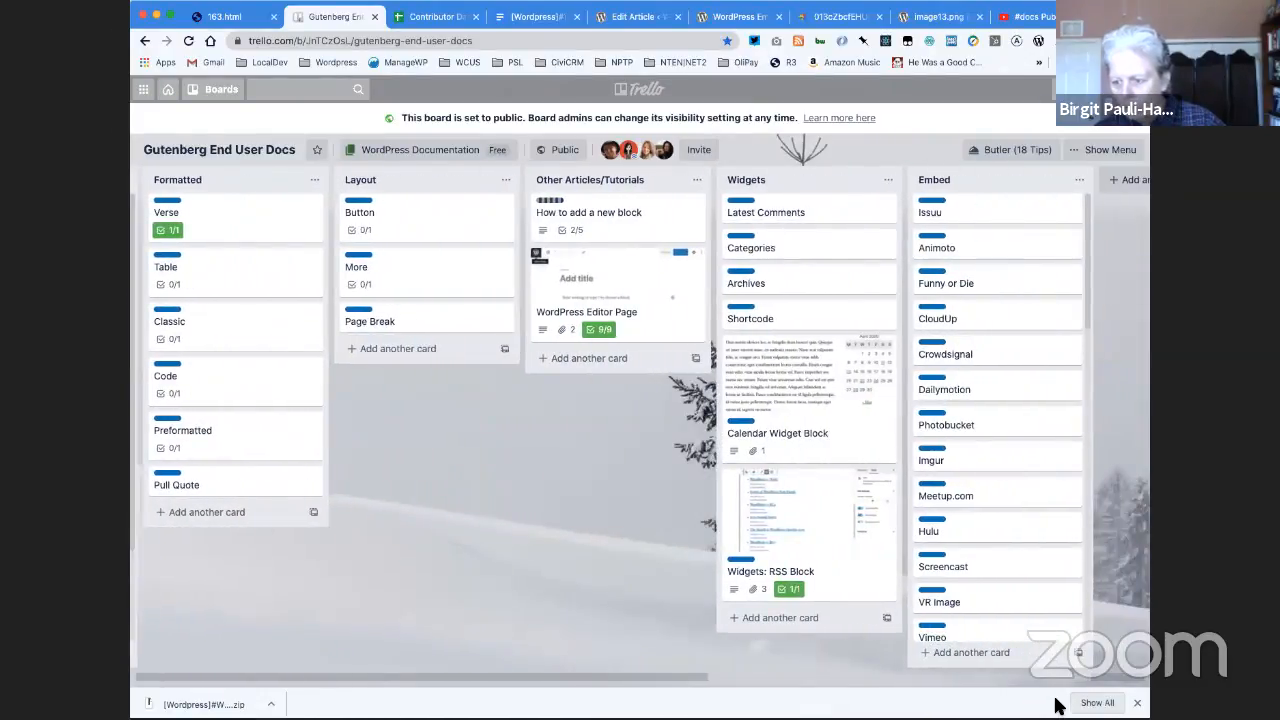
scroll(1011, 556, down, 5)
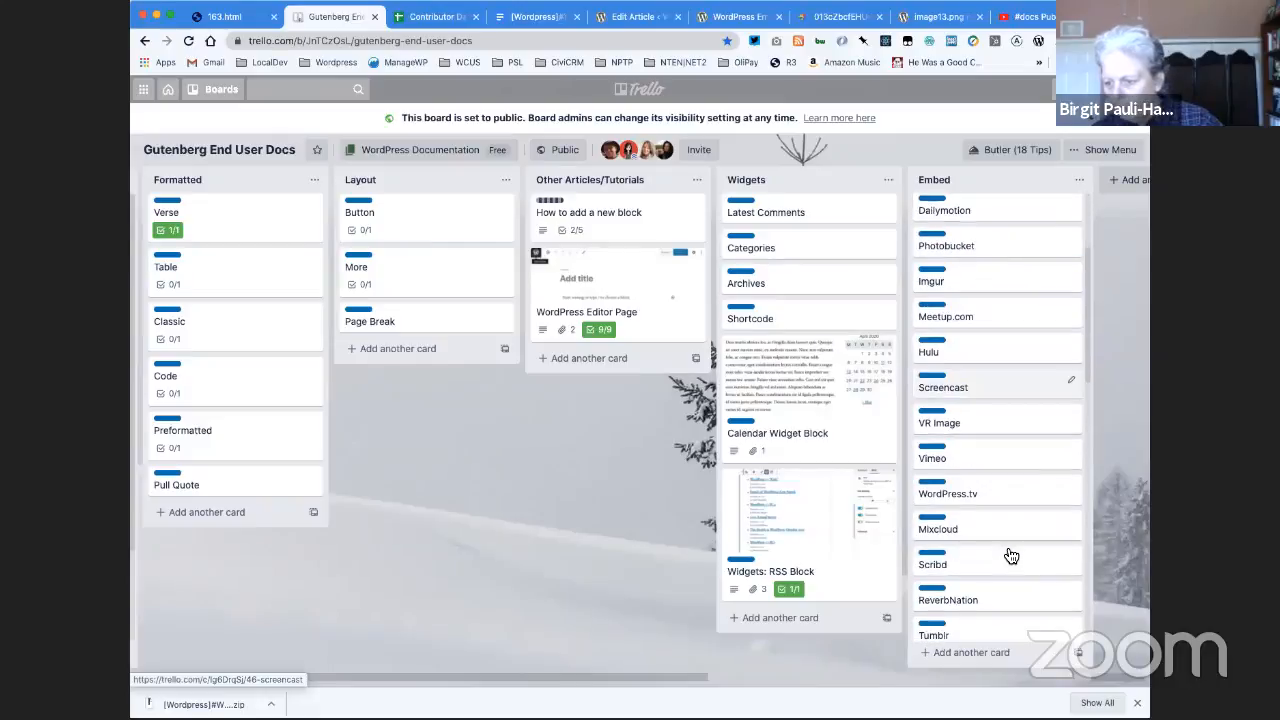
scroll(1011, 556, down, 8)
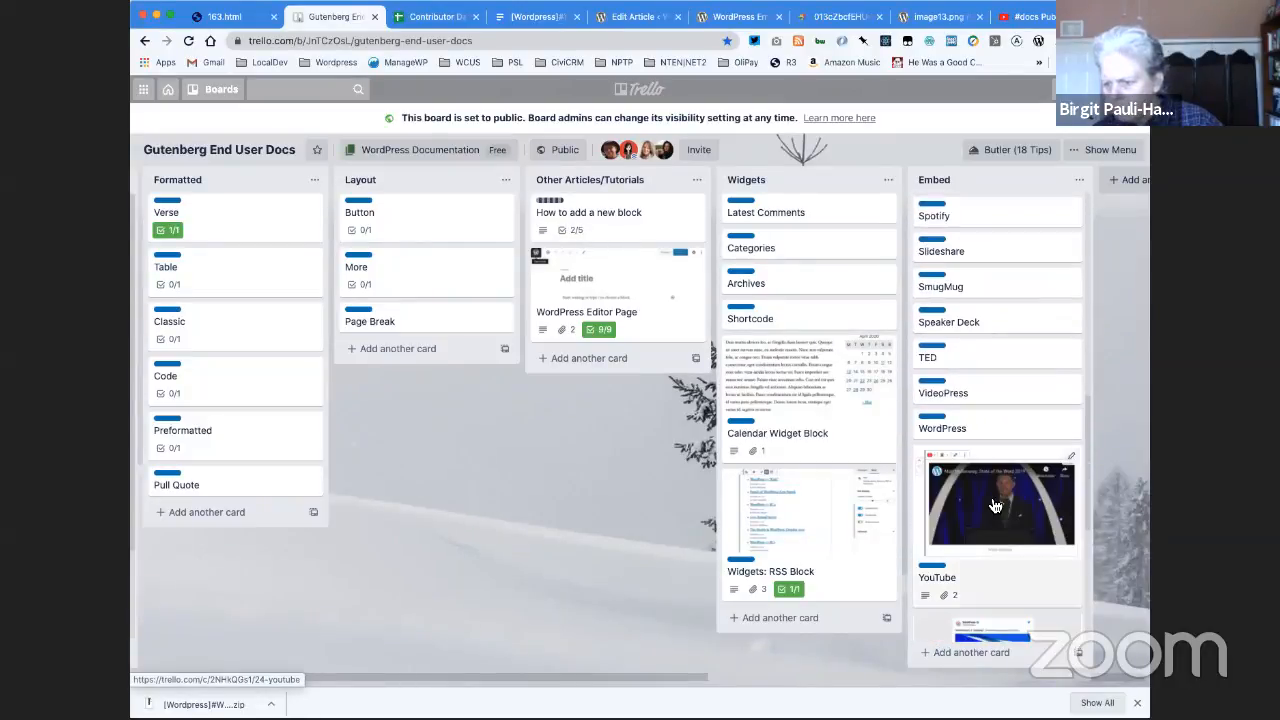
click(973, 420)
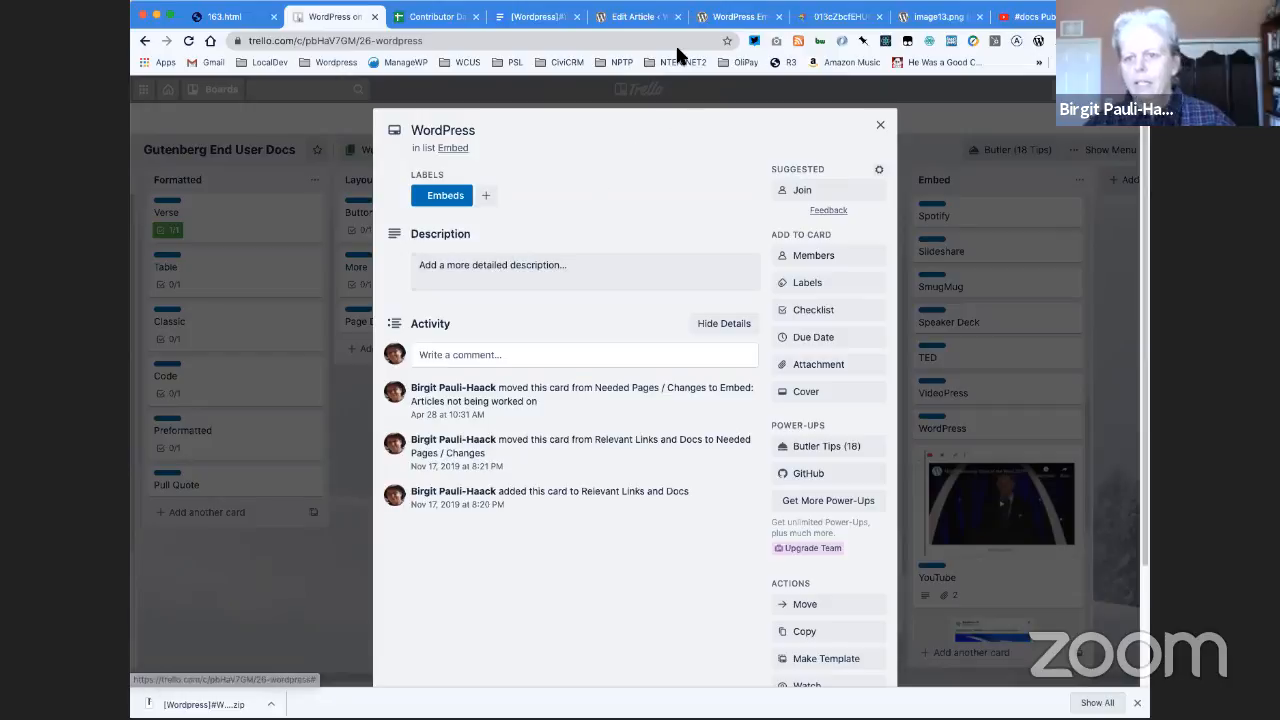
- Copy the published WordPress Embed article's address without its preview parameters and save it as the WordPress card's description
click(722, 18)
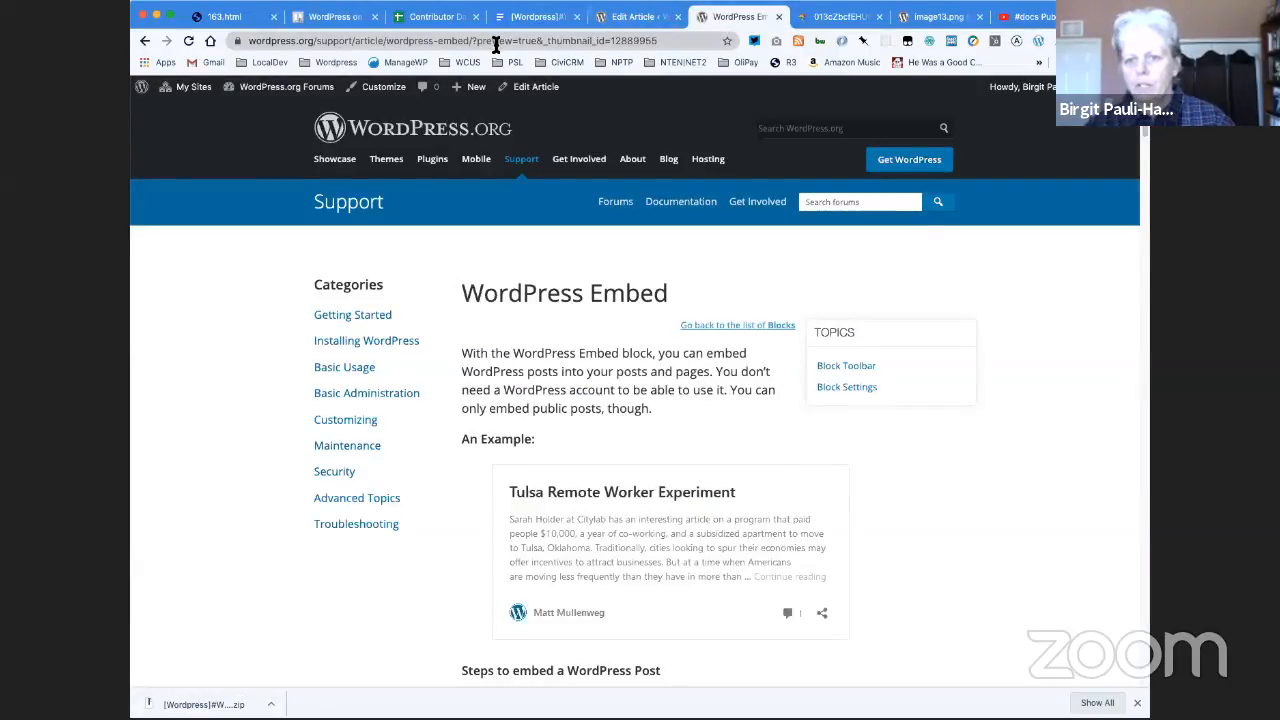
drag(474, 42, 229, 31)
key(super+c)
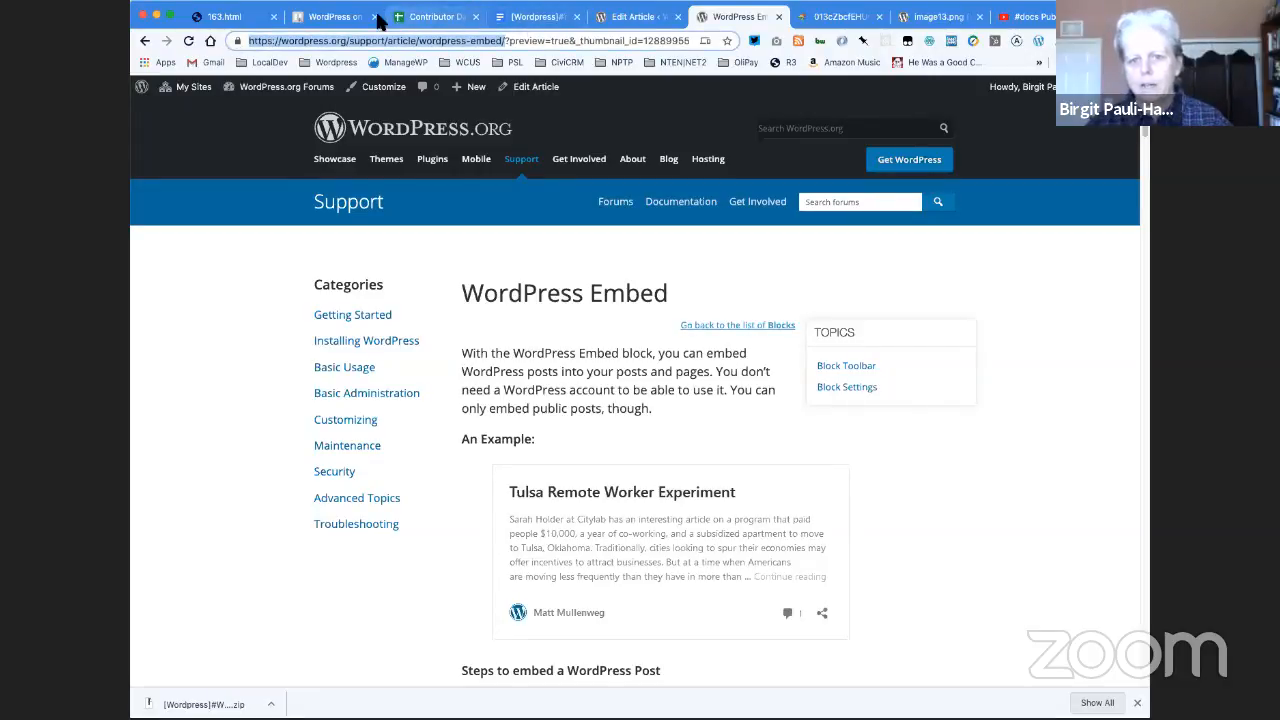
click(345, 18)
click(521, 279)
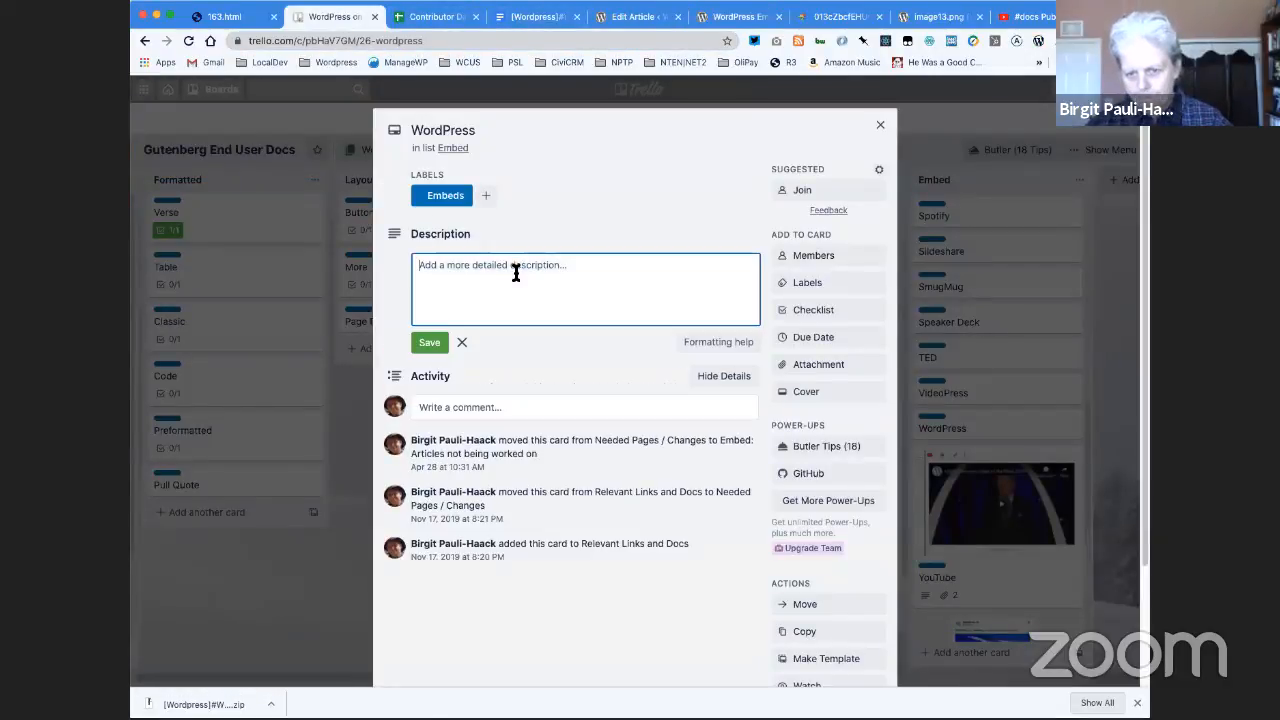
key(super+v)
click(573, 367)
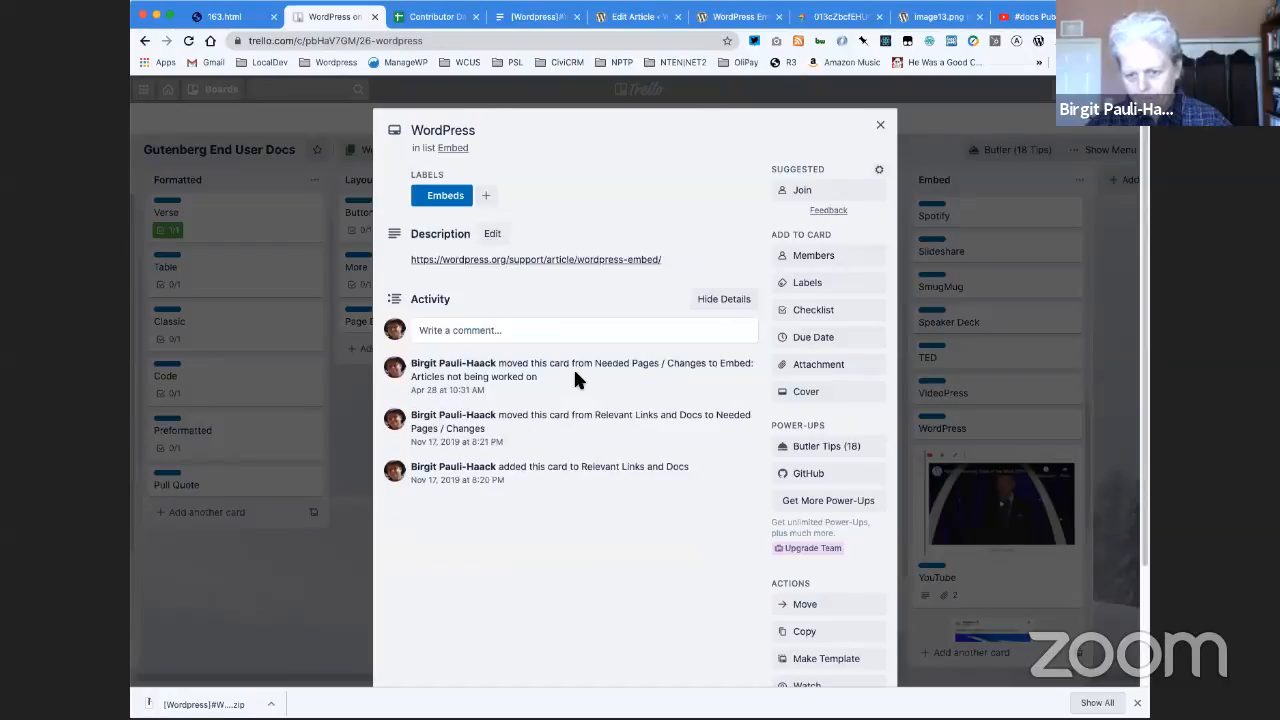
- Add a checklist titled "Changes" to the WordPress card
click(516, 334)
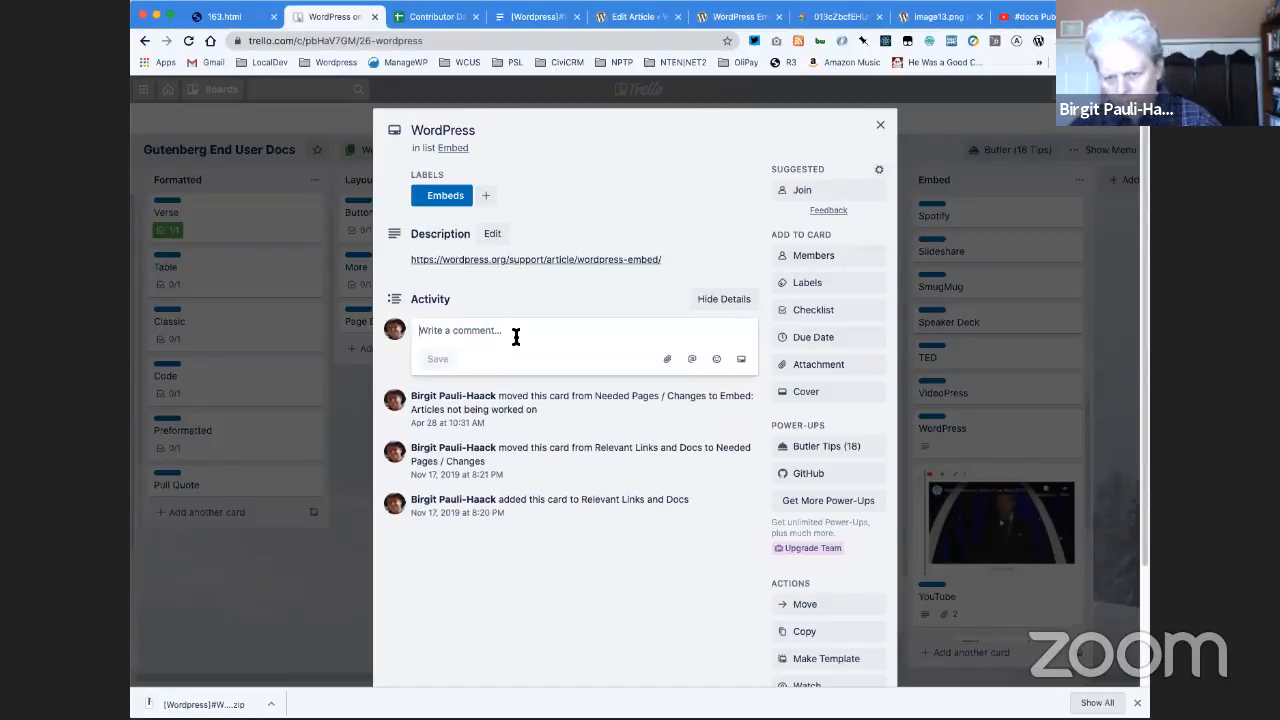
click(809, 319)
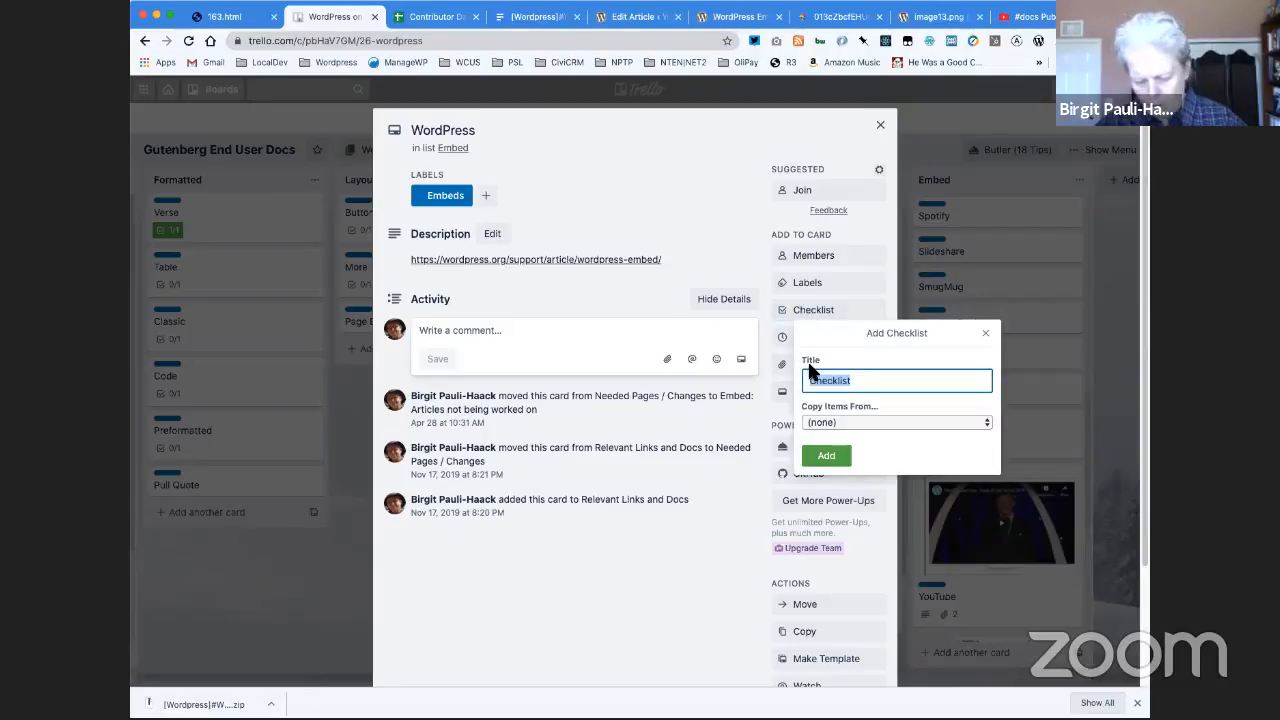
text(Changes)
key(Return)
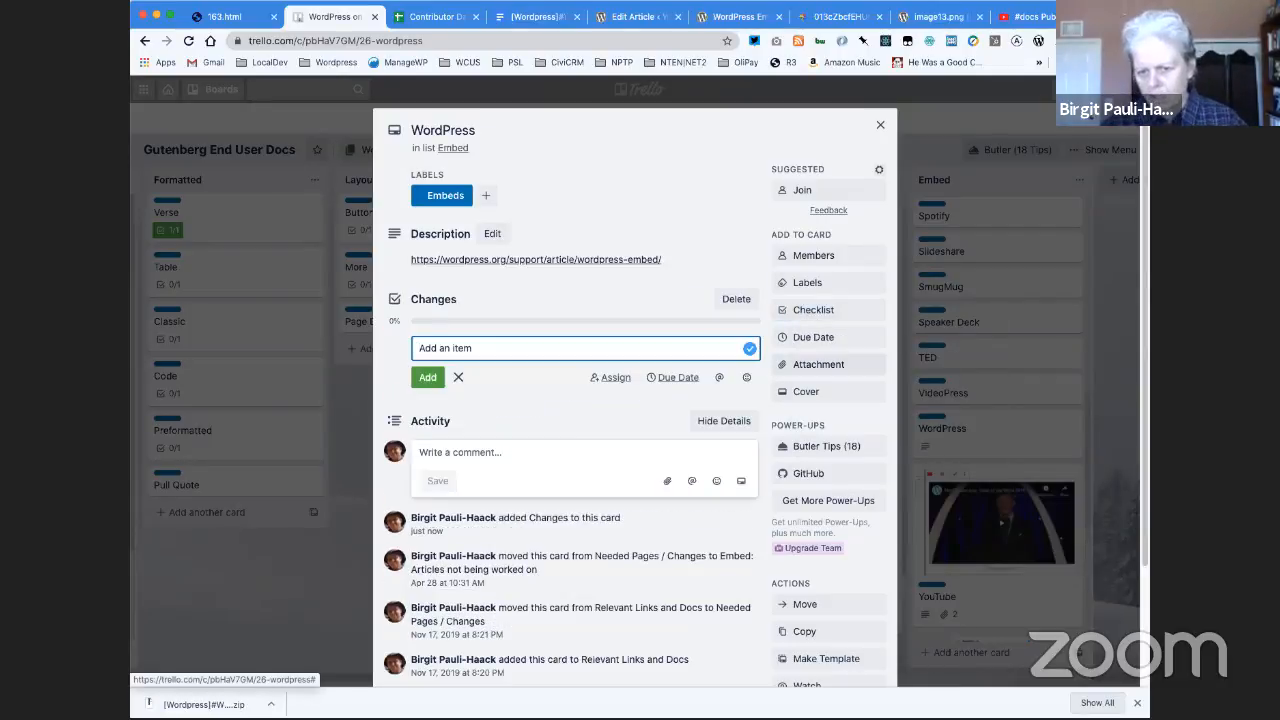
- Add the item "Replace image from Google to Media library from previous download" to the Changes checklist
text(REplace)
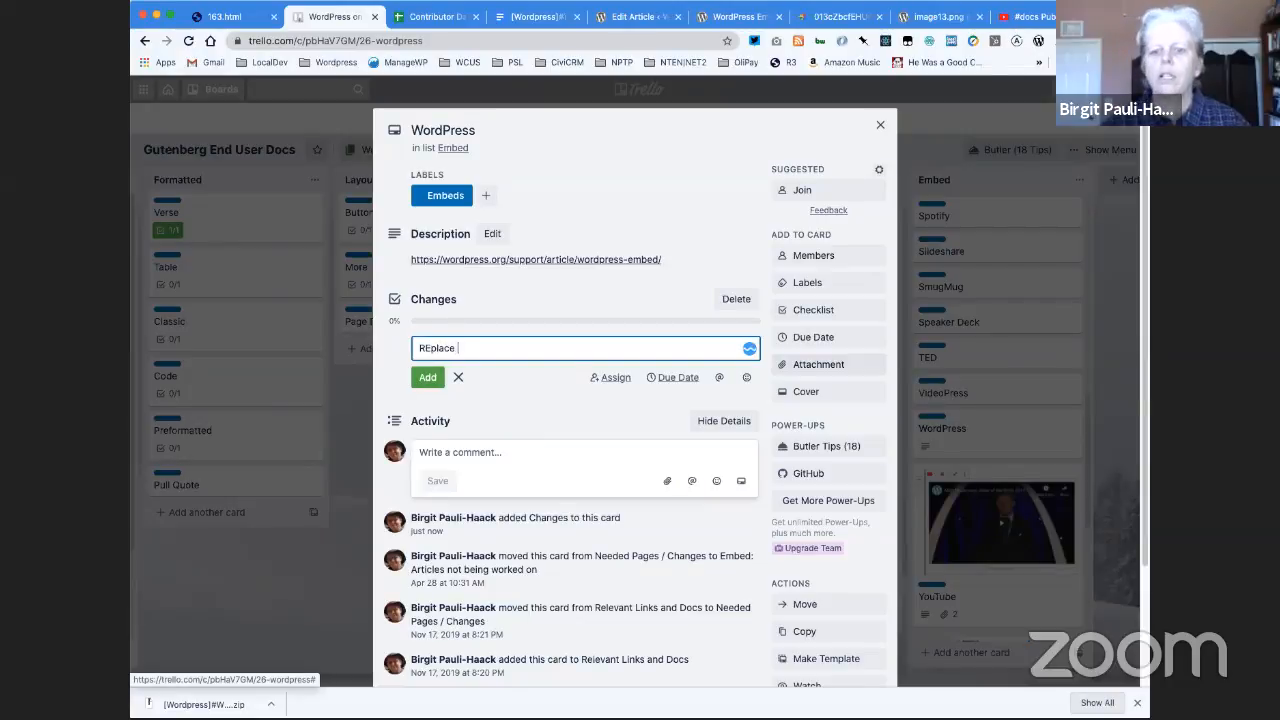
key(BackSpace)
key(BackSpace)
key(BackSpace)
key(BackSpace)
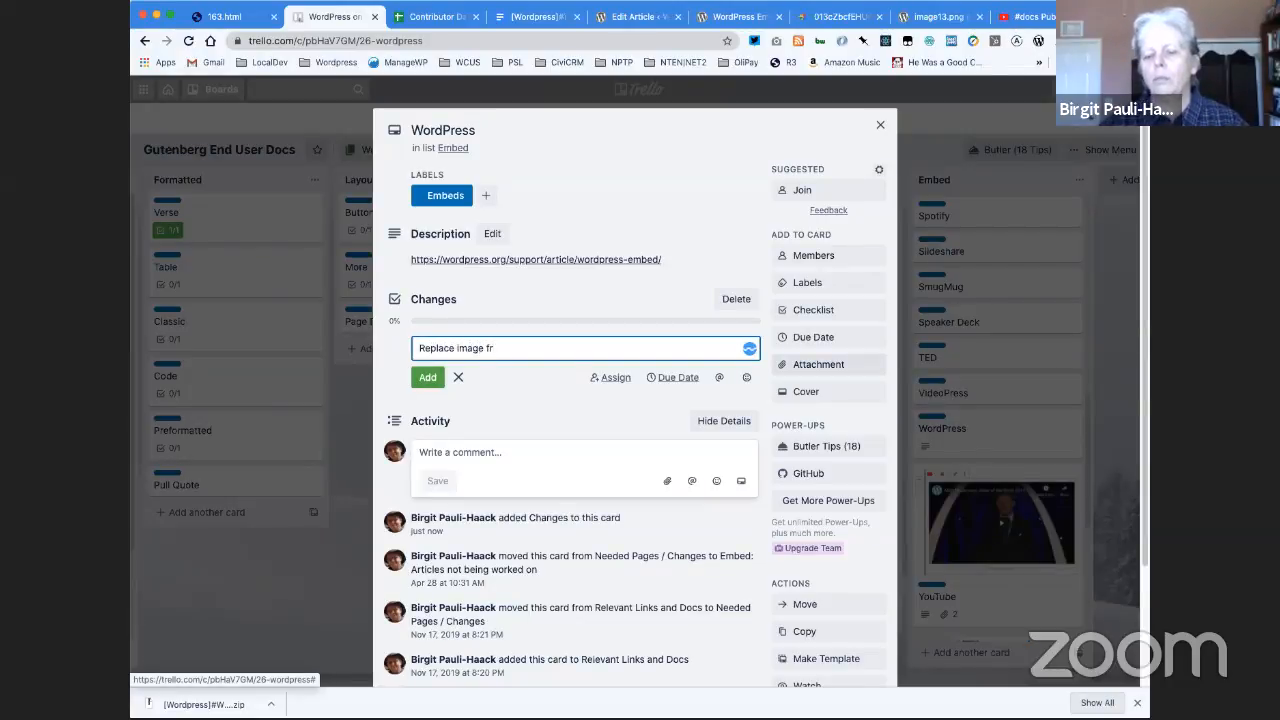
text(om Google to )
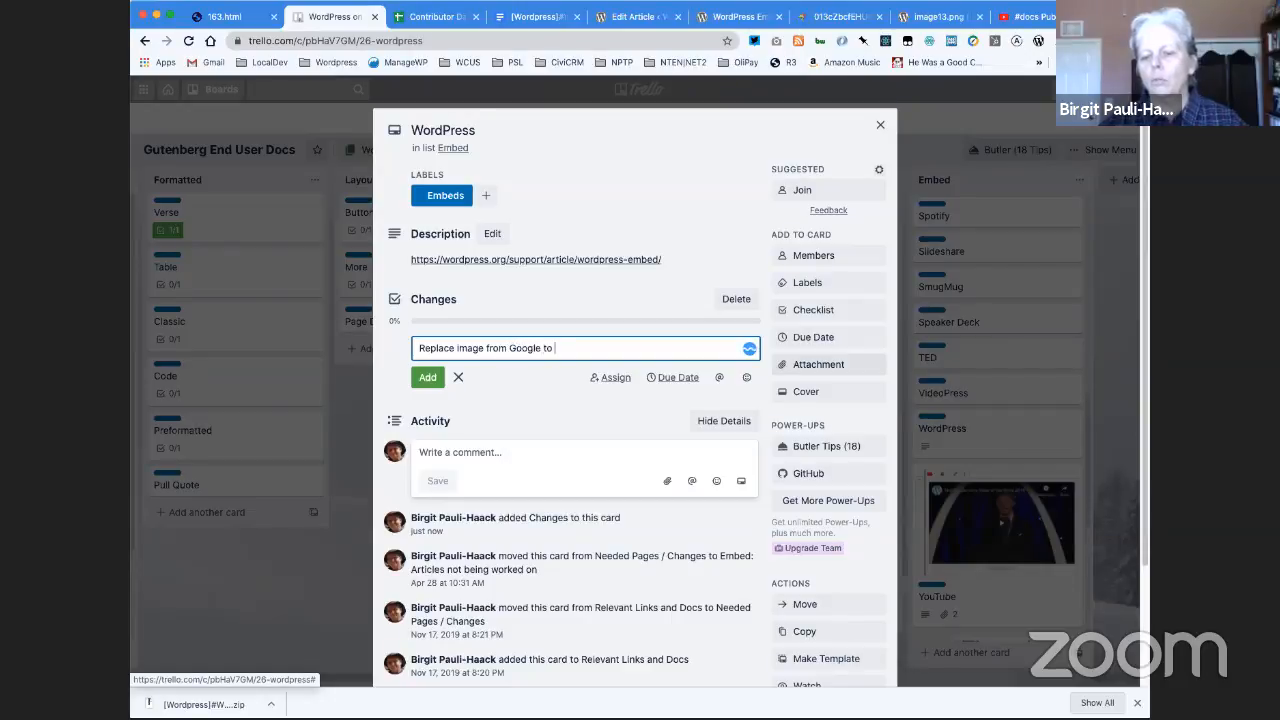
text(Meida)
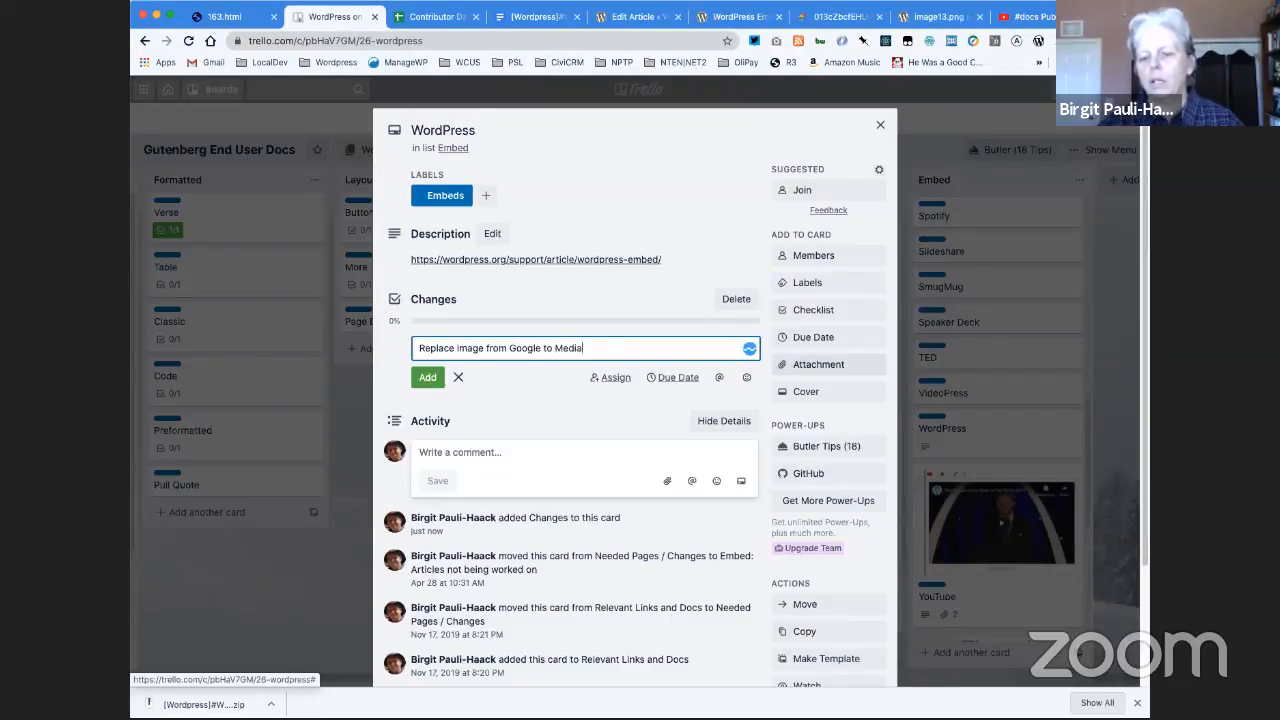
text(libr)
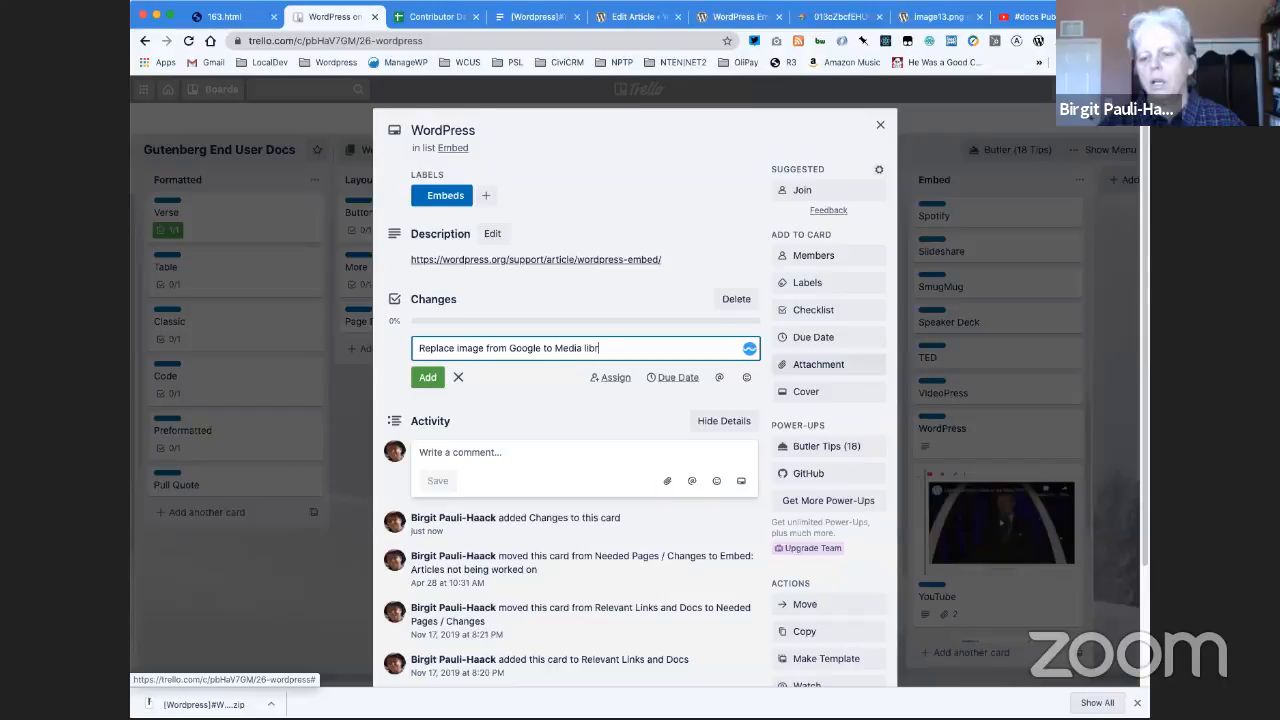
text(ary f)
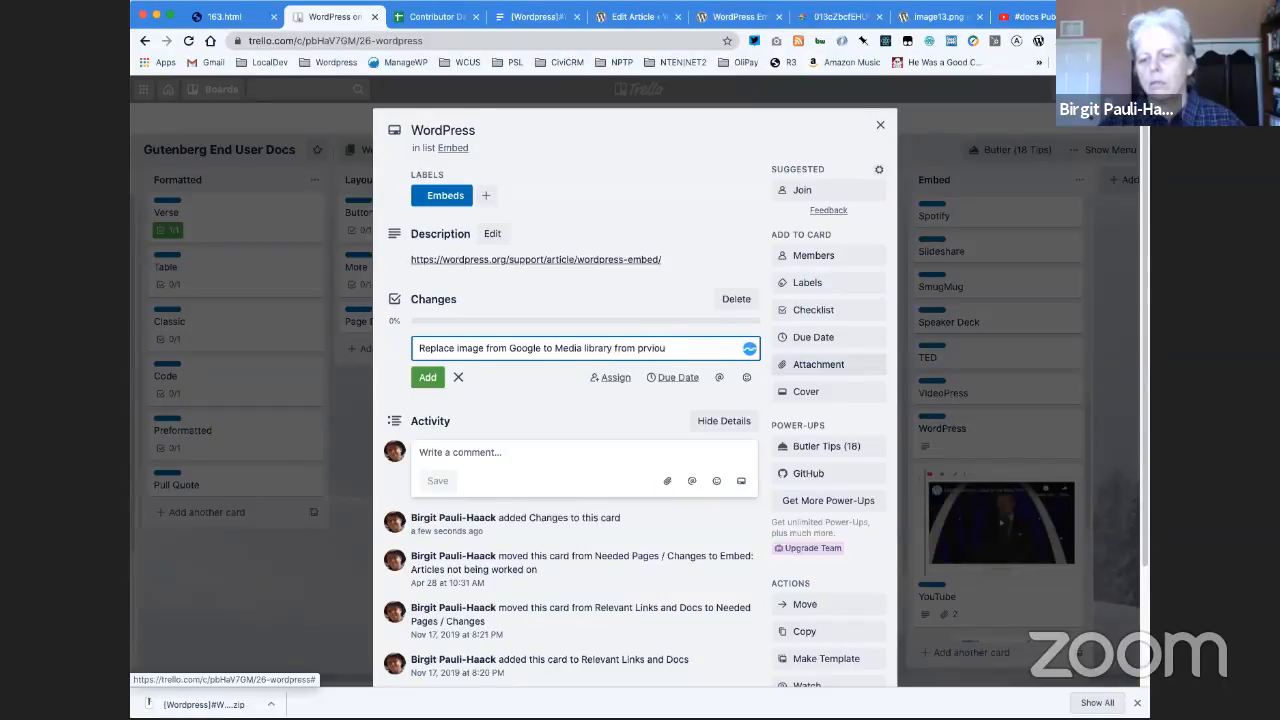
text(rom previous download)
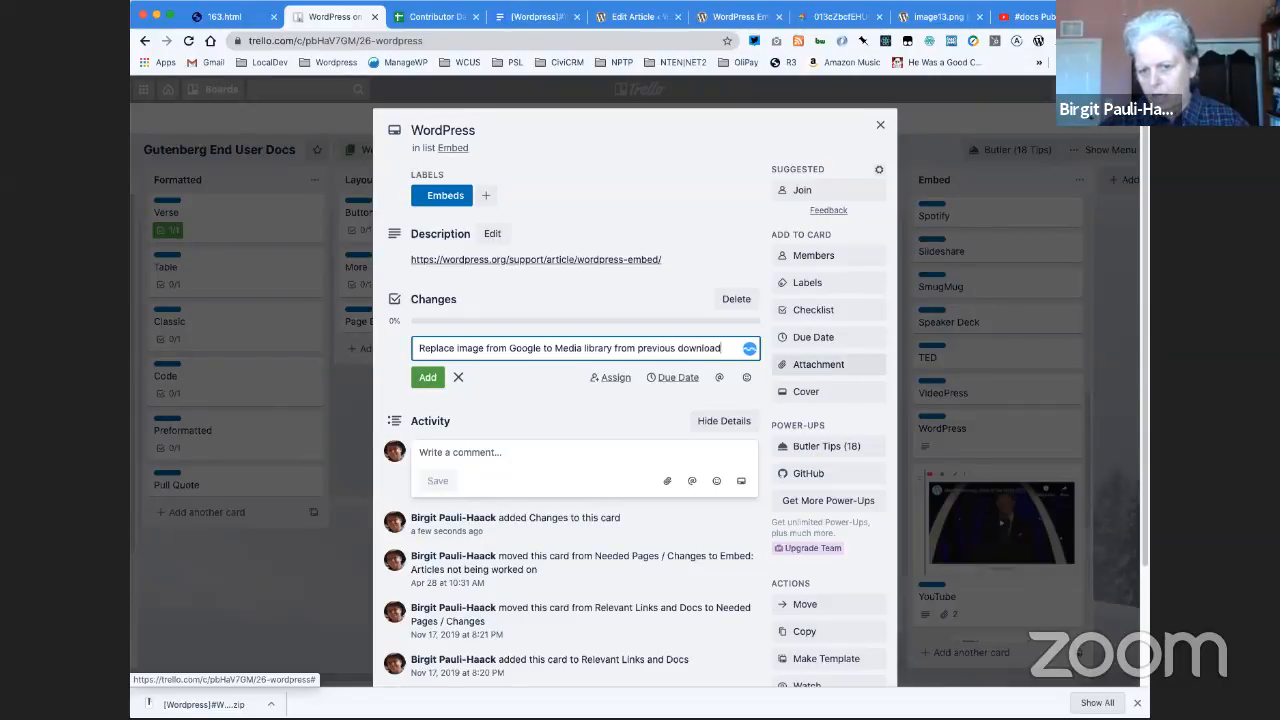
key(Return)
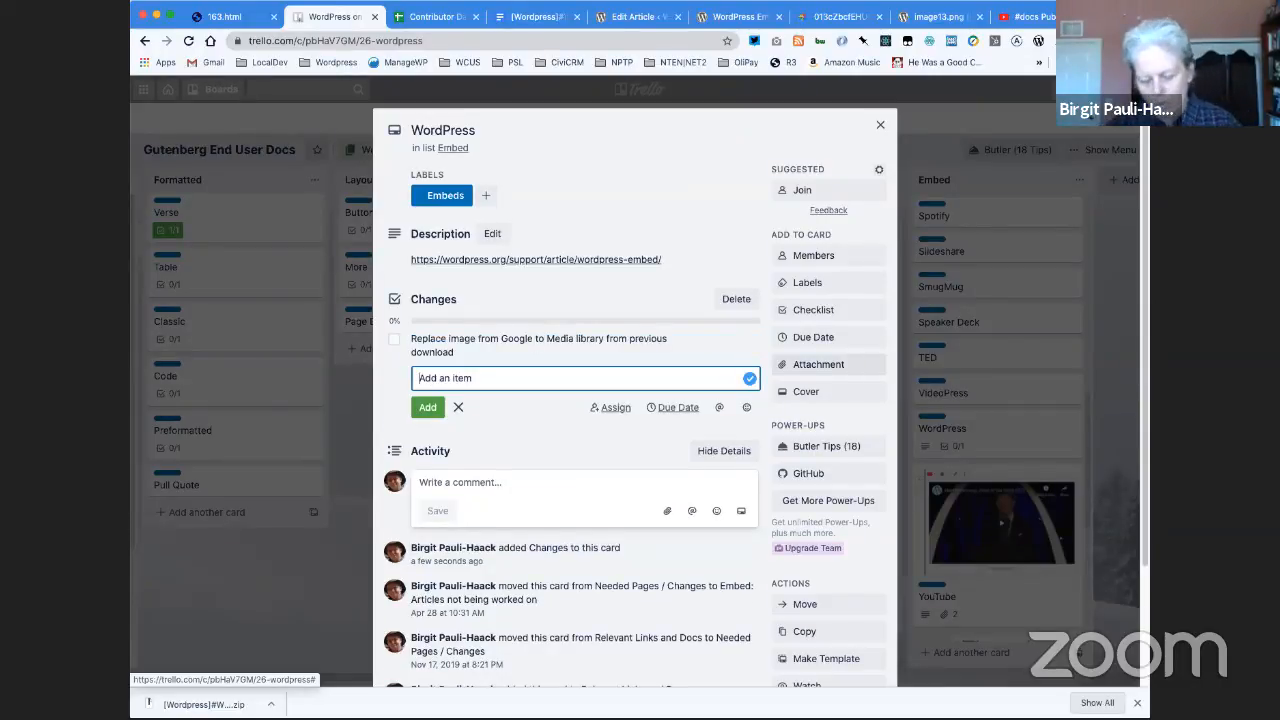
- Add a second Changes checklist item reading "upload the screenshot of 5.5. into the Documents folder"
text(u)
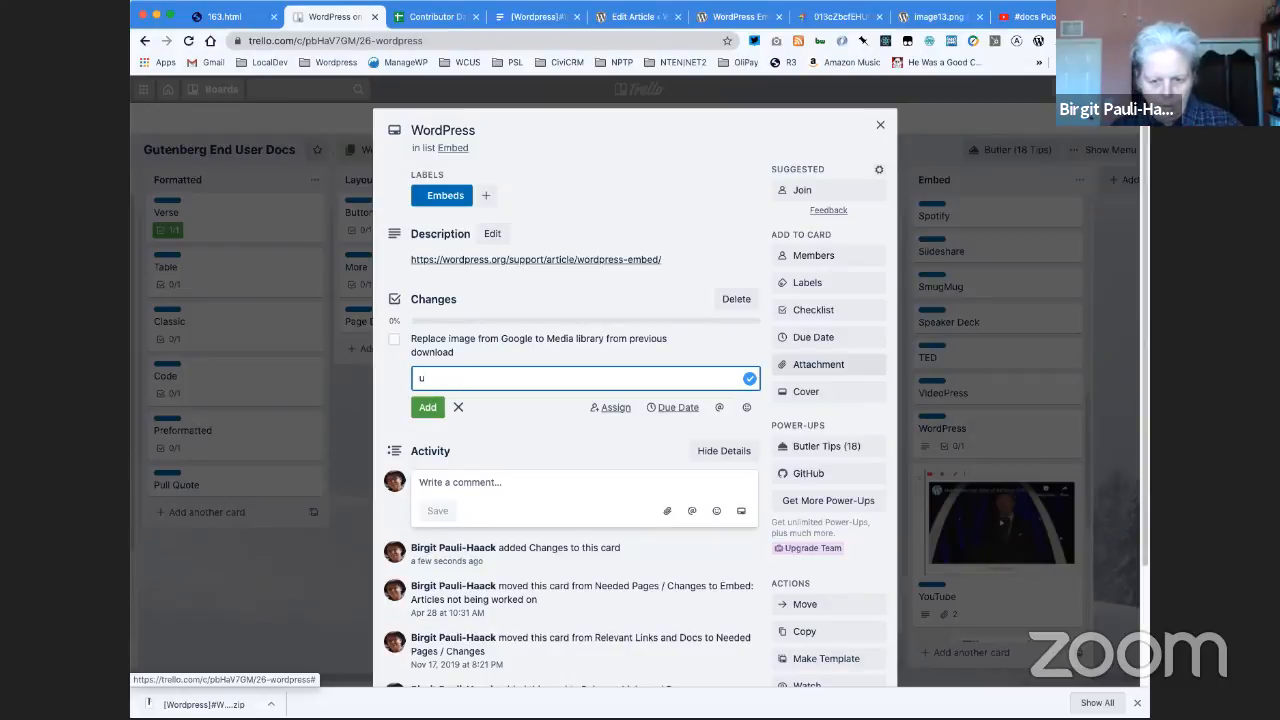
text(pload the scr)
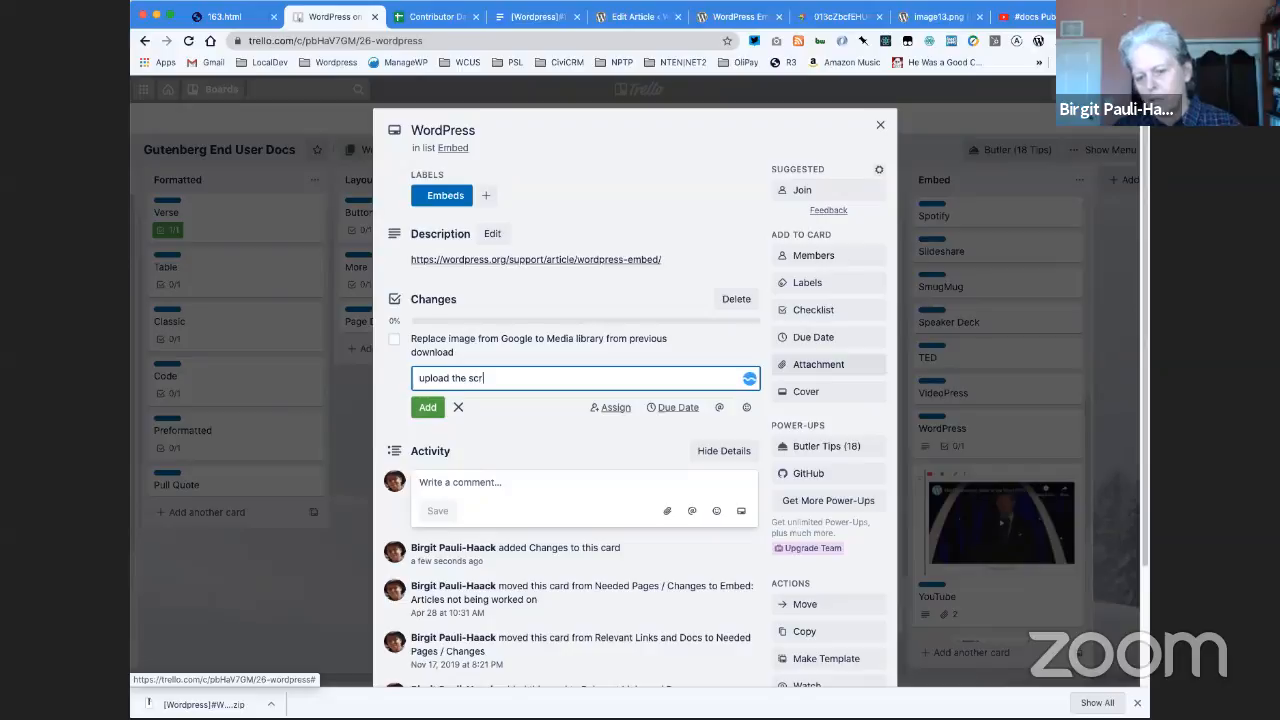
text(eenshot)
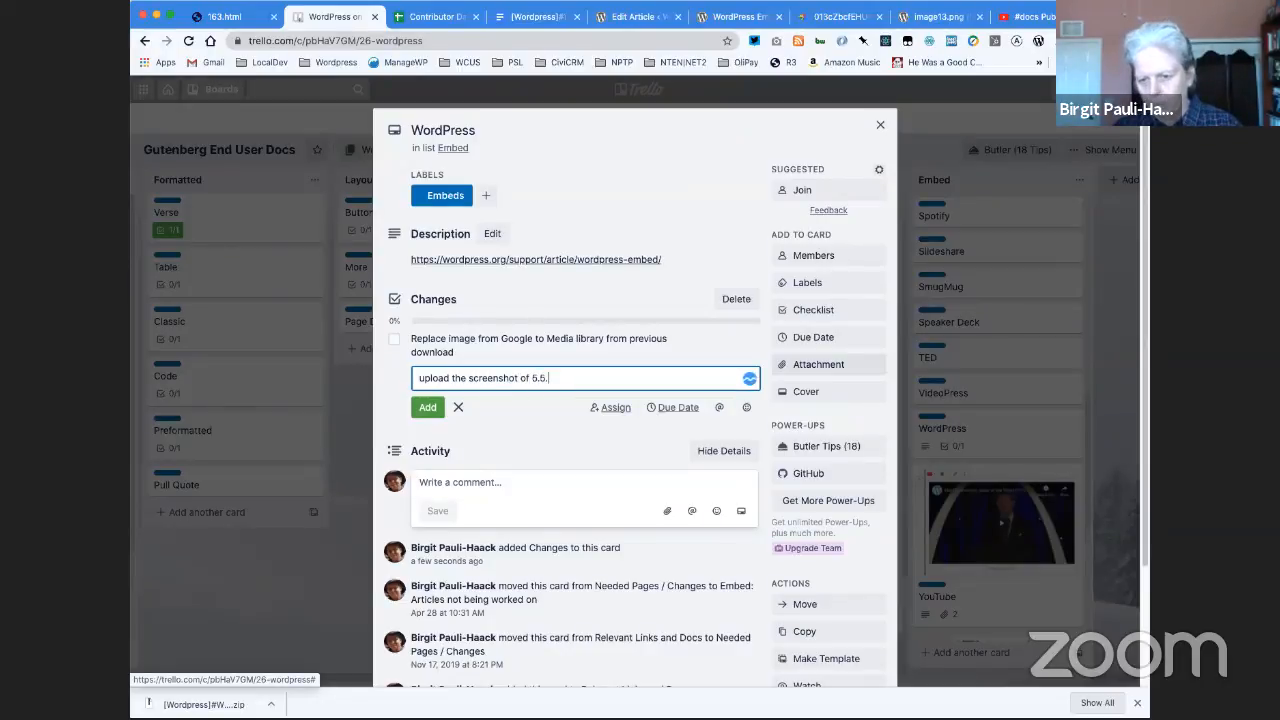
text( of 5.5.)
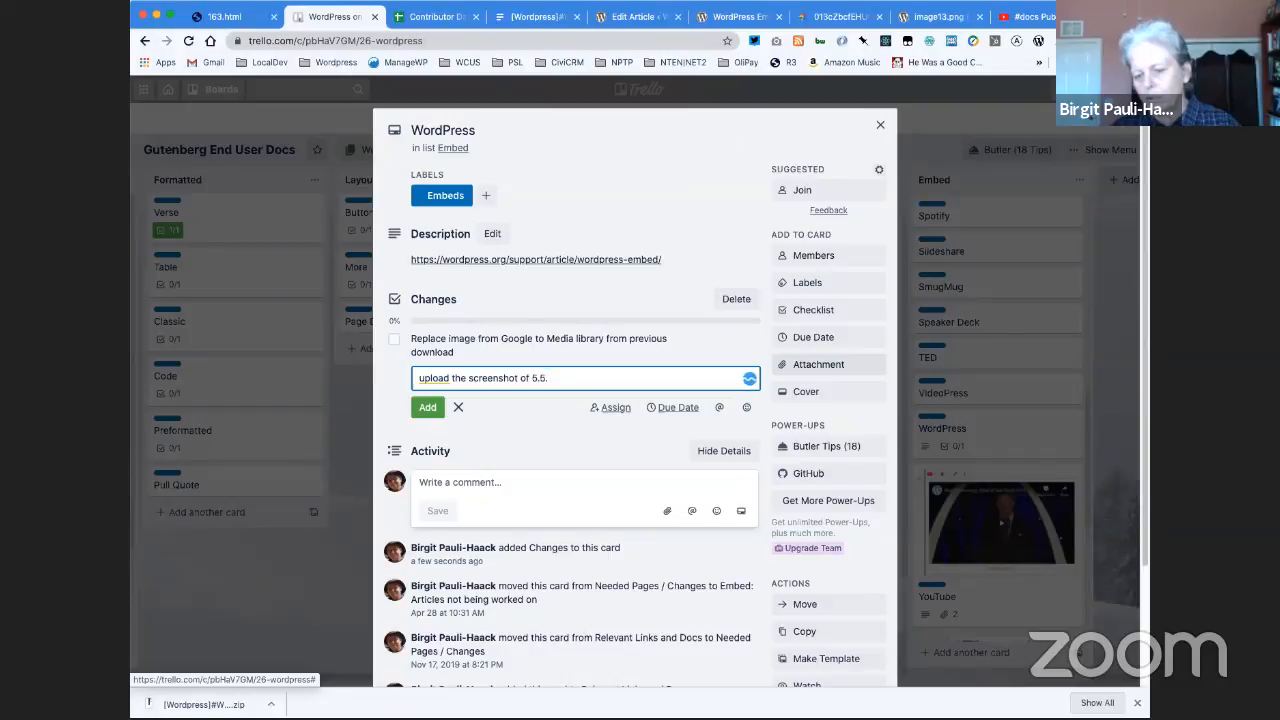
text( into the D)
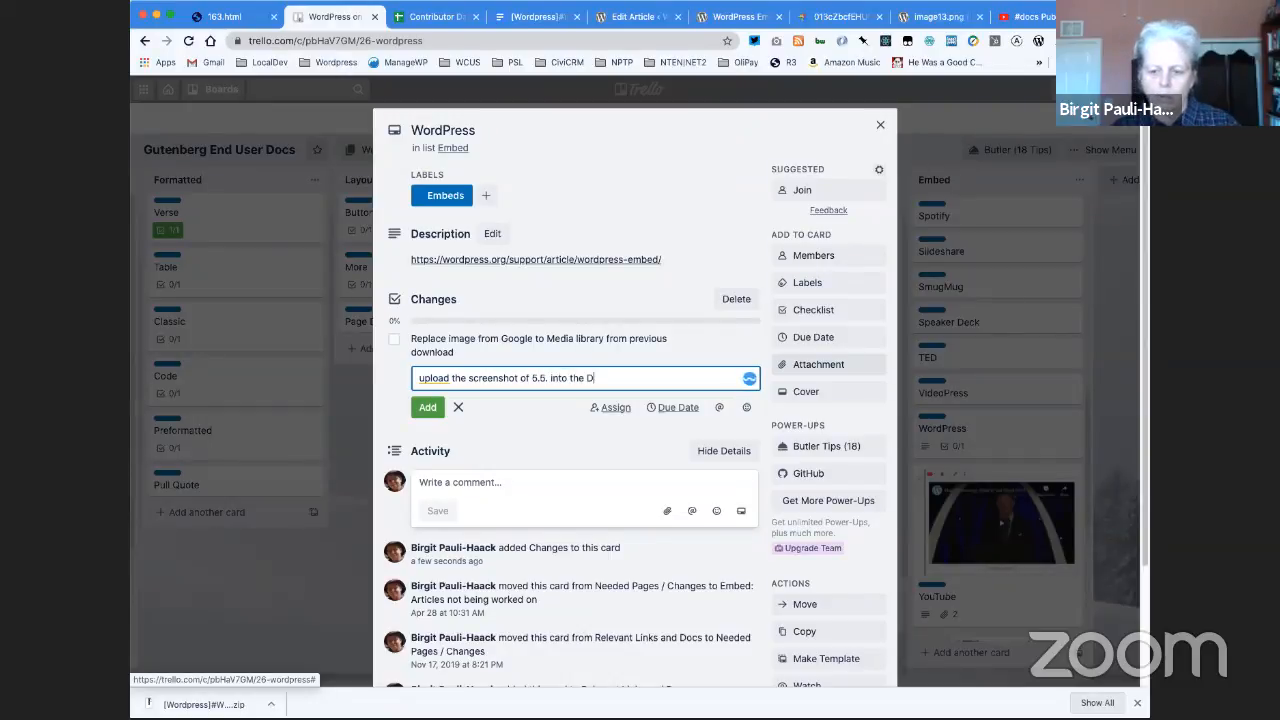
text(ocuments folder)
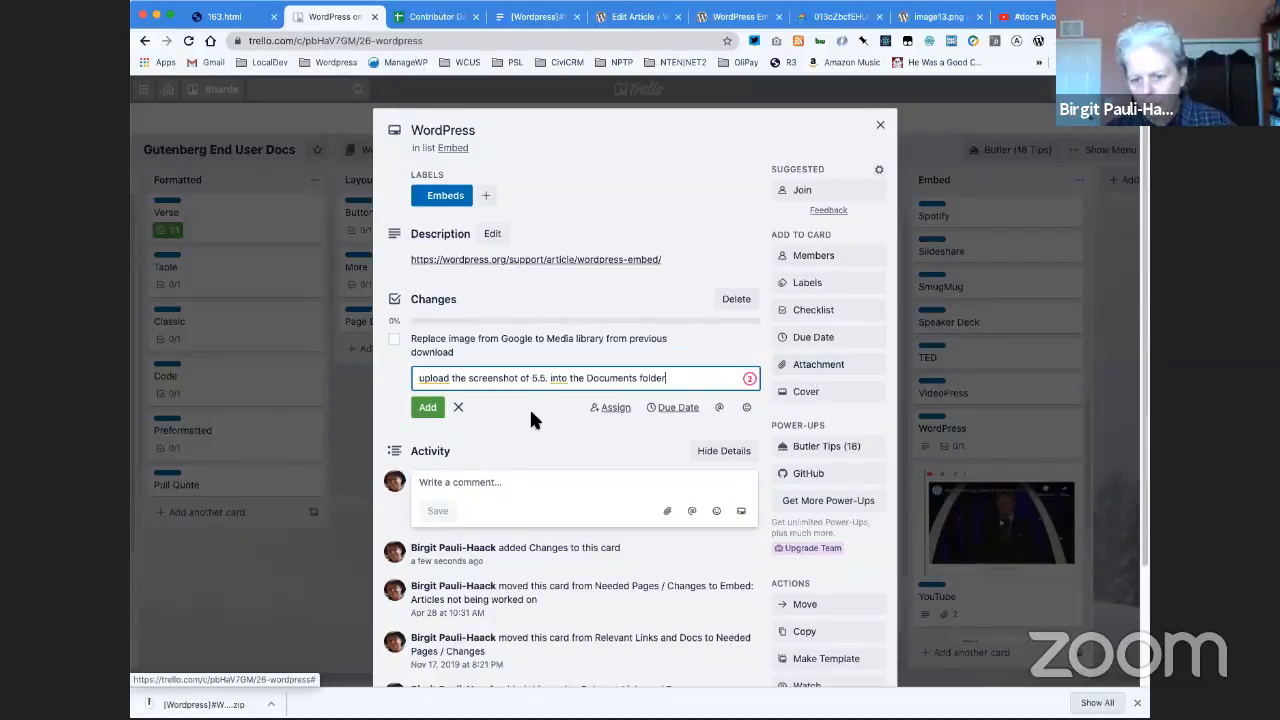
click(428, 408)
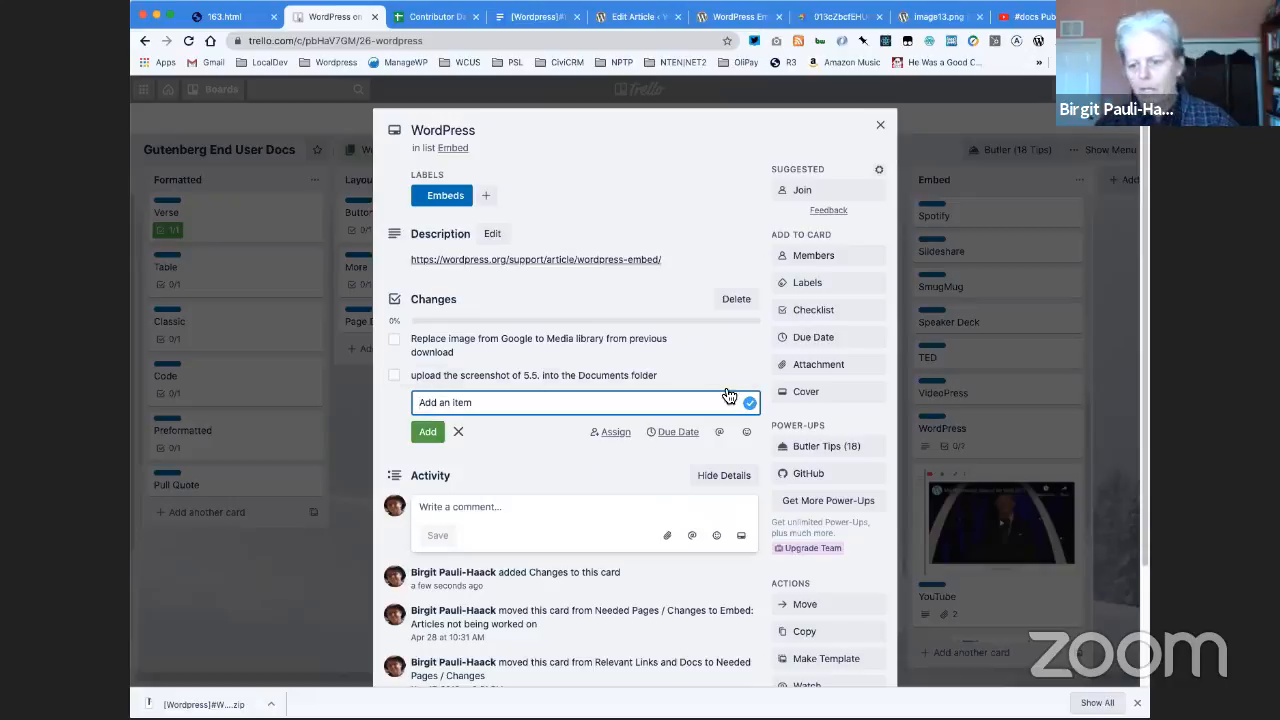
- Add another checklist titled "For 5.5" to the WordPress card
click(803, 311)
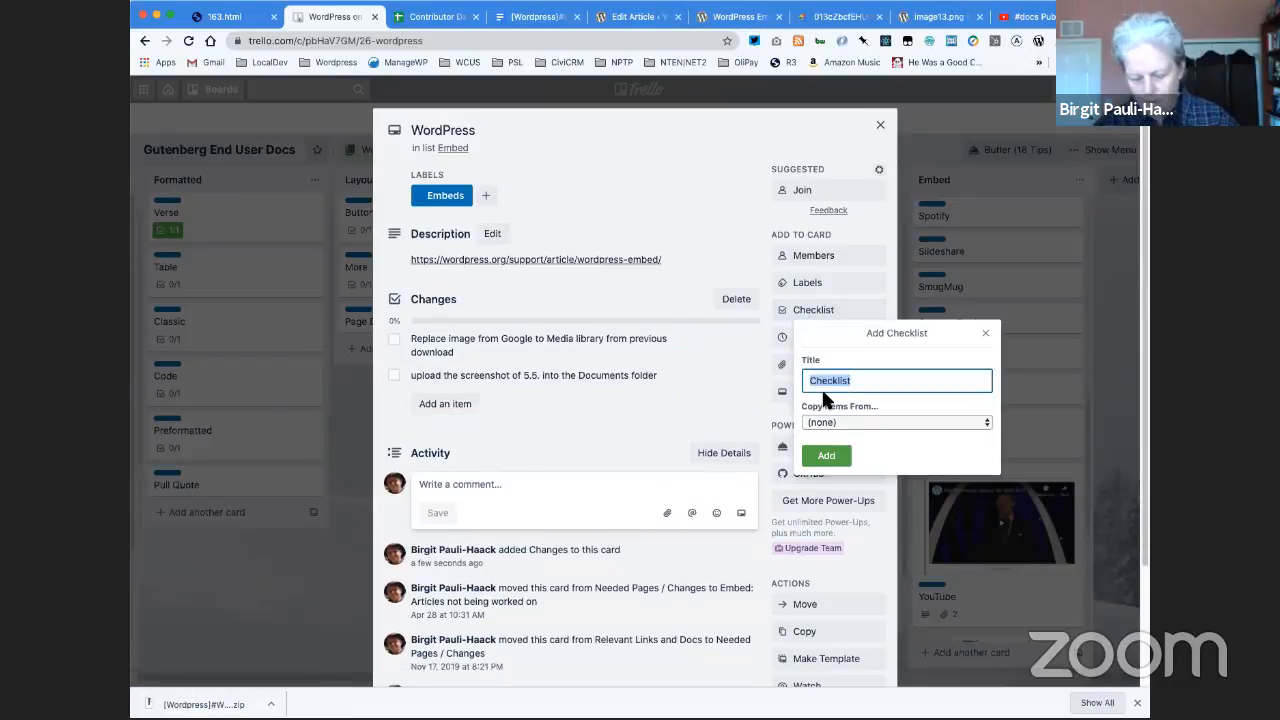
text(For 5.5)
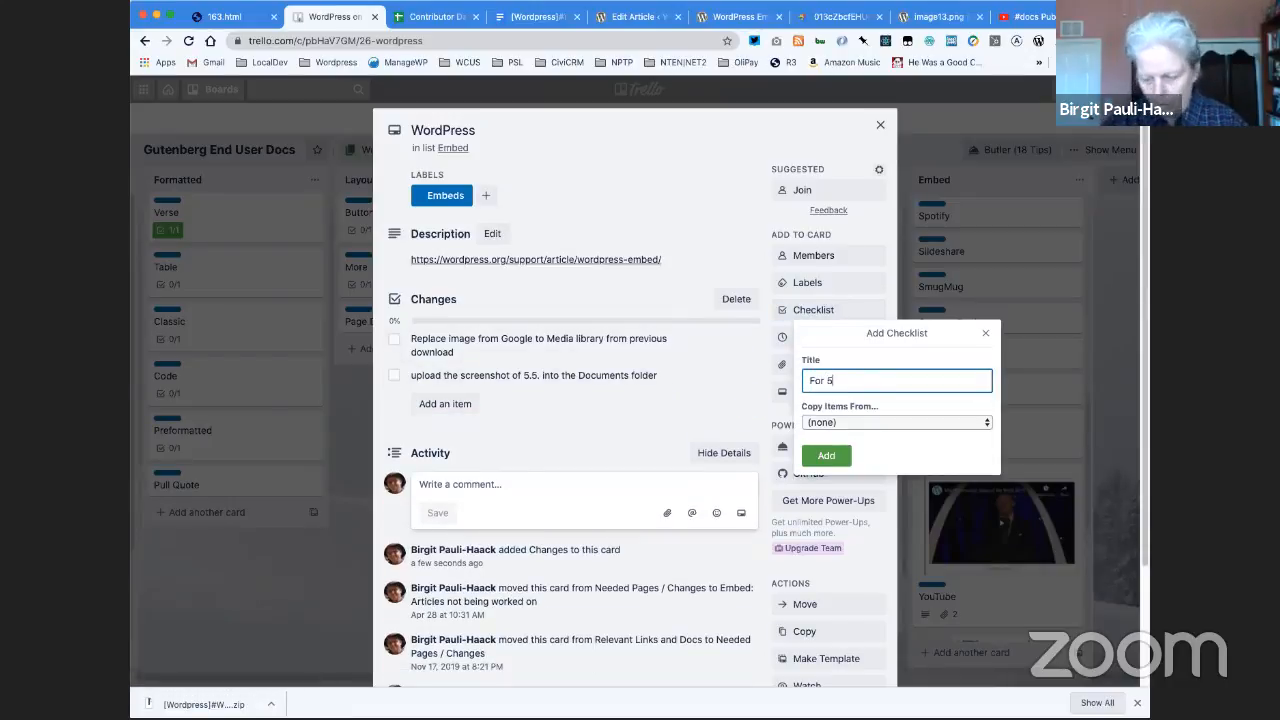
click(826, 456)
- Move the screenshot upload item from the Changes checklist into the For 5.5 checklist and close the card
drag(433, 382, 468, 496)
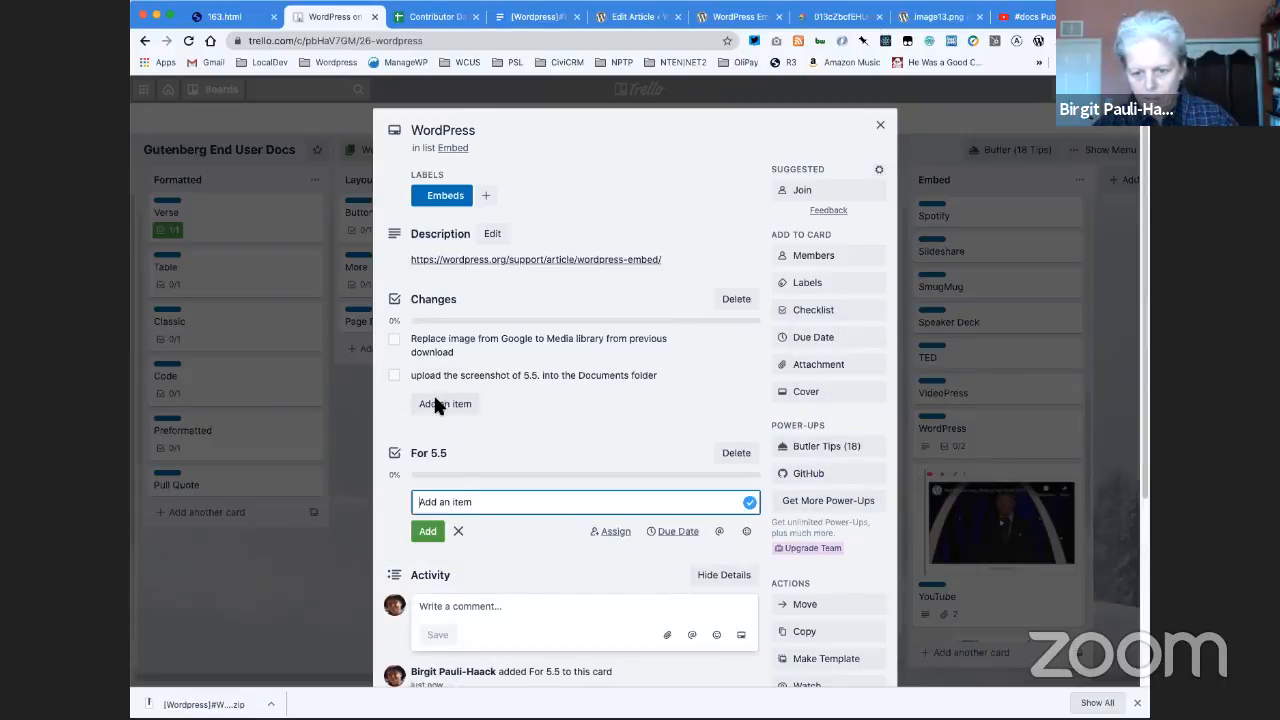
drag(422, 378, 426, 514)
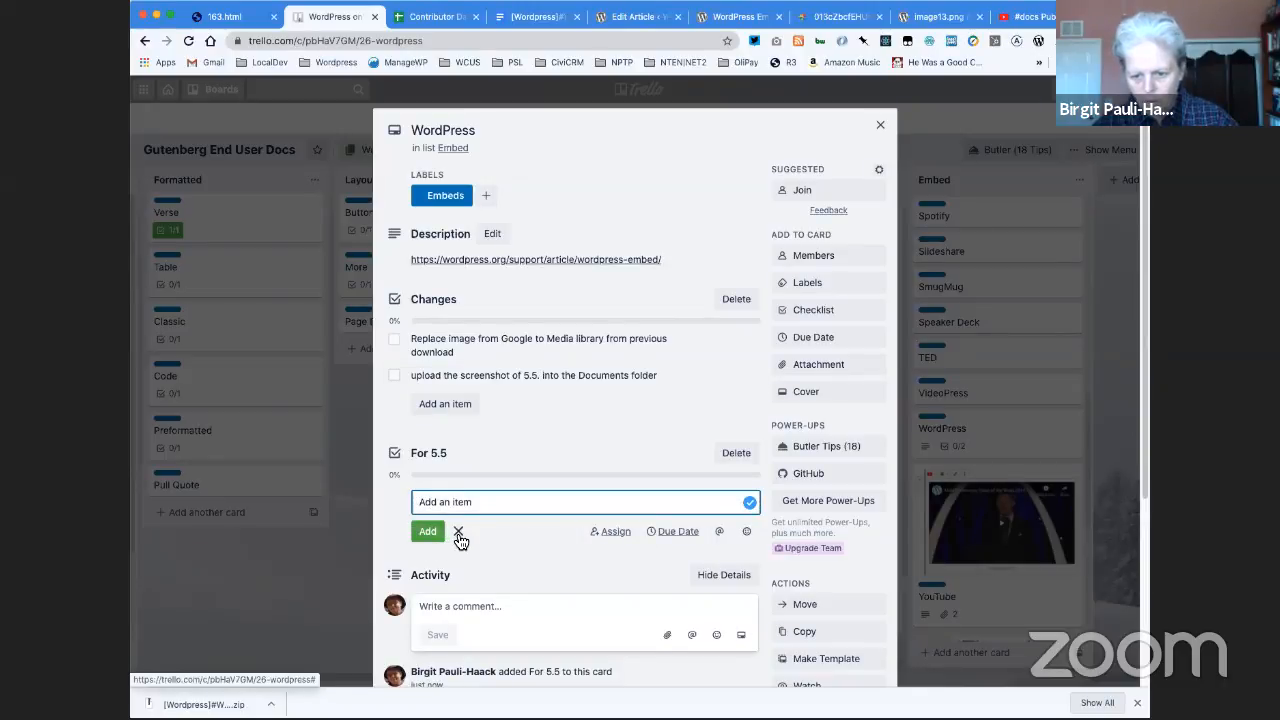
click(459, 533)
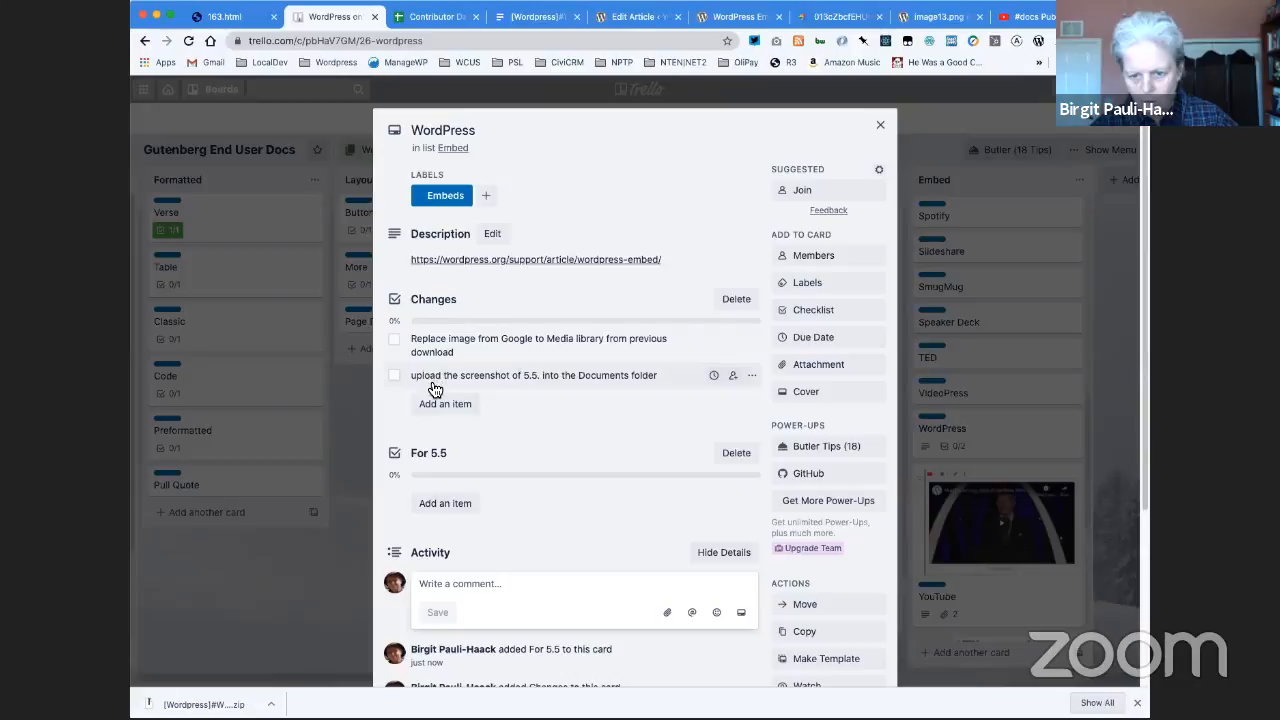
drag(435, 389, 443, 514)
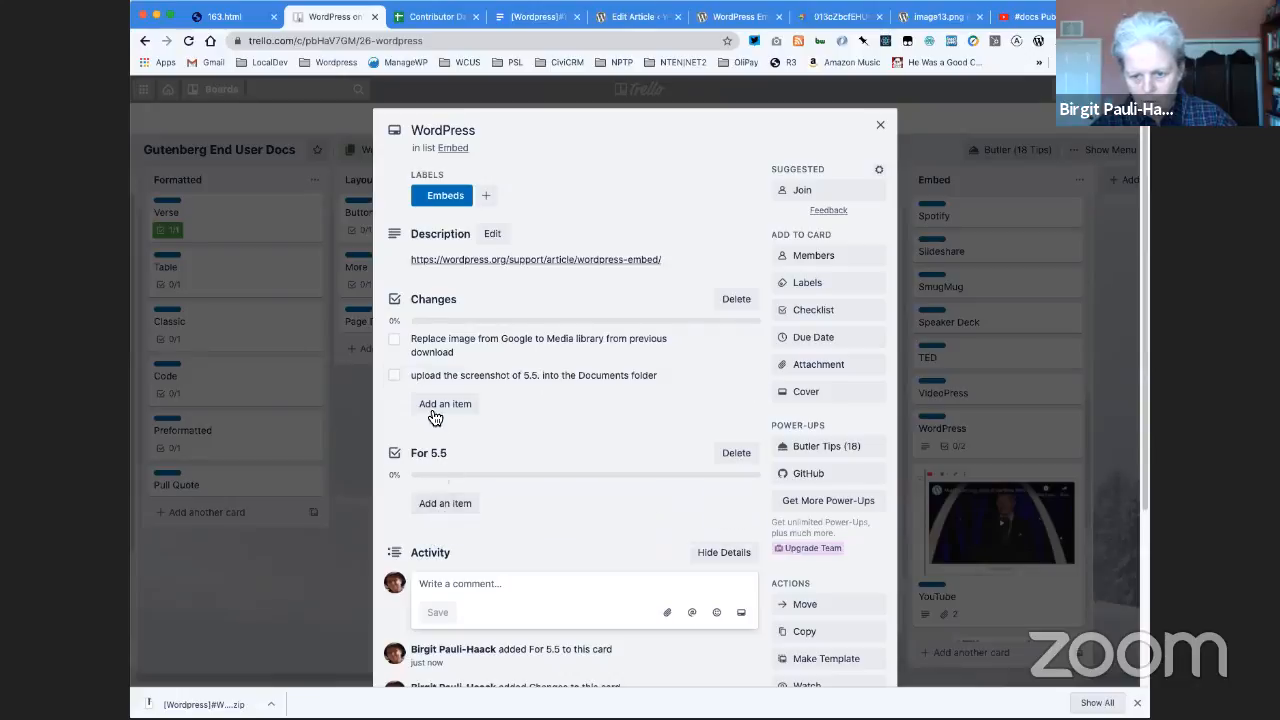
drag(407, 371, 421, 490)
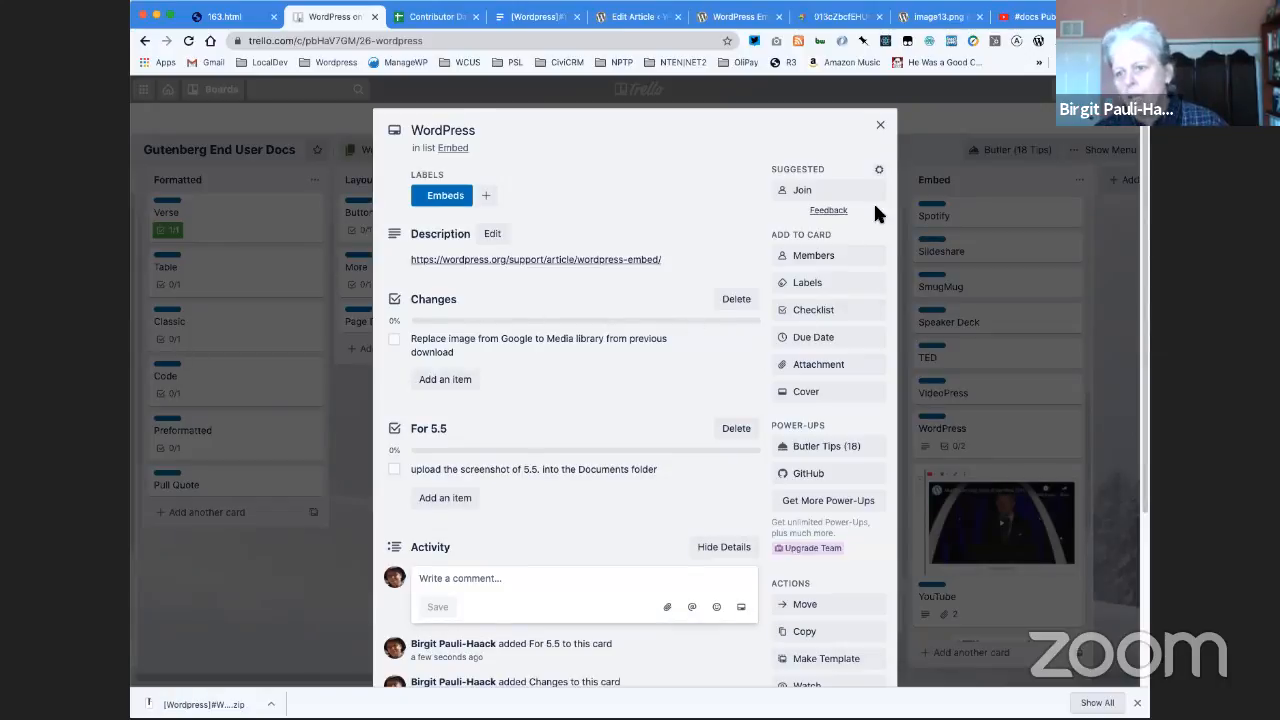
click(695, 268)
key(super+c)
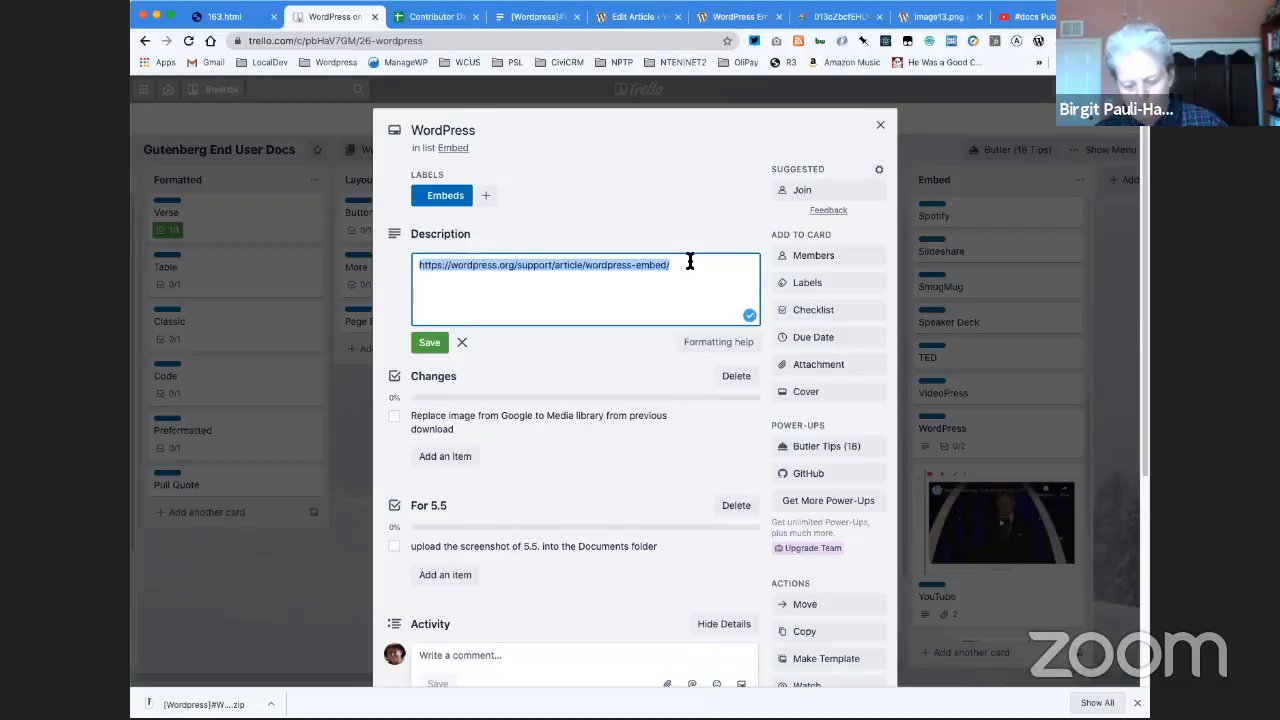
click(880, 125)
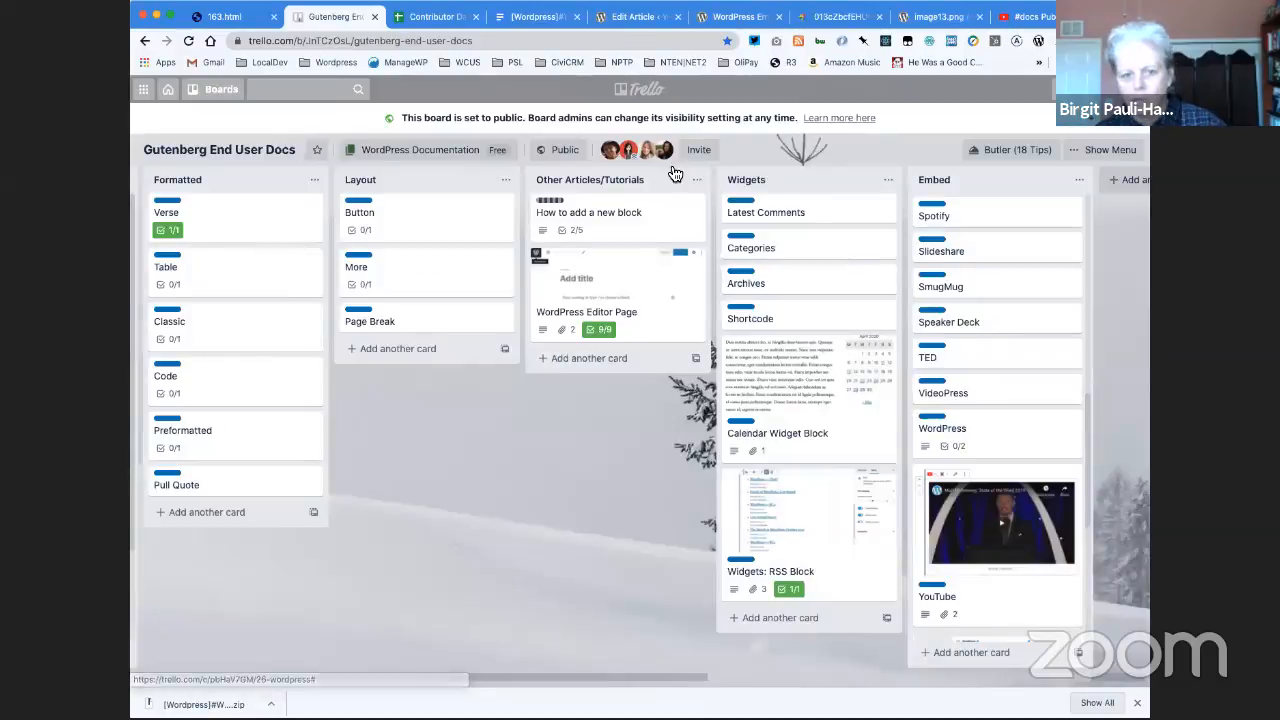
- Open the page inventory spreadsheet linked in the Page inventory card's description in the In Google Docs list
drag(700, 678, 173, 677)
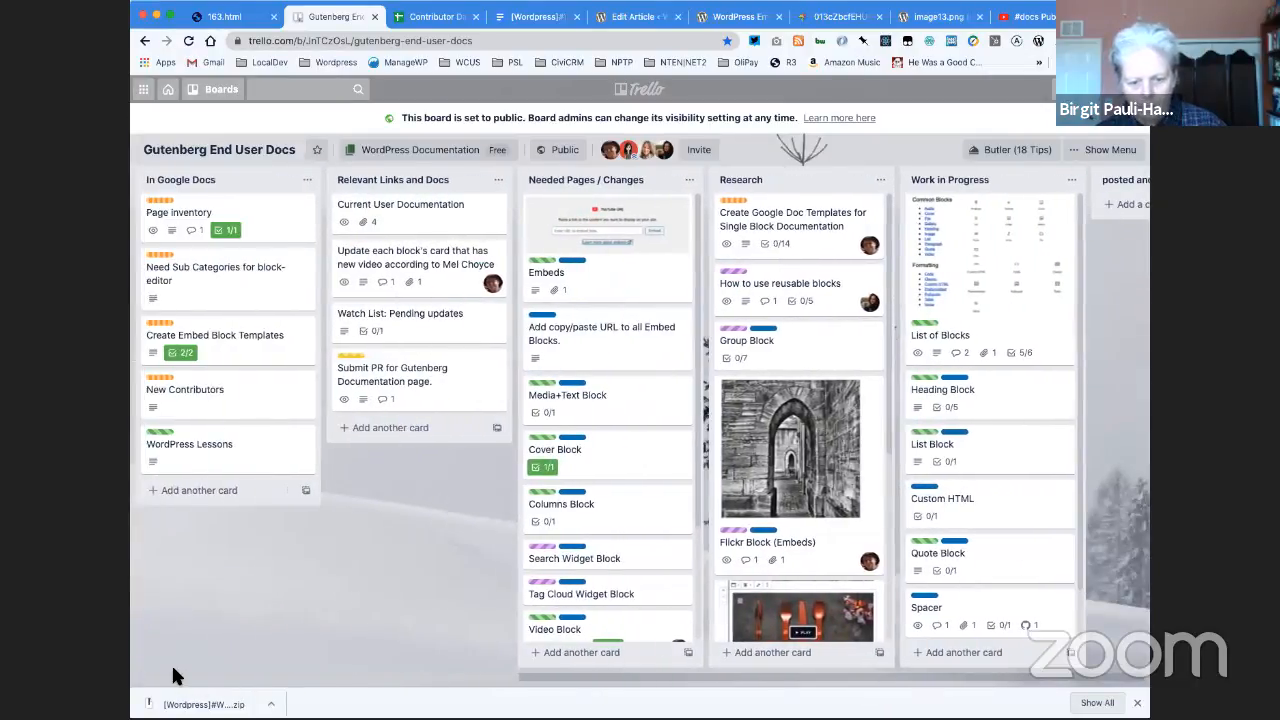
click(187, 212)
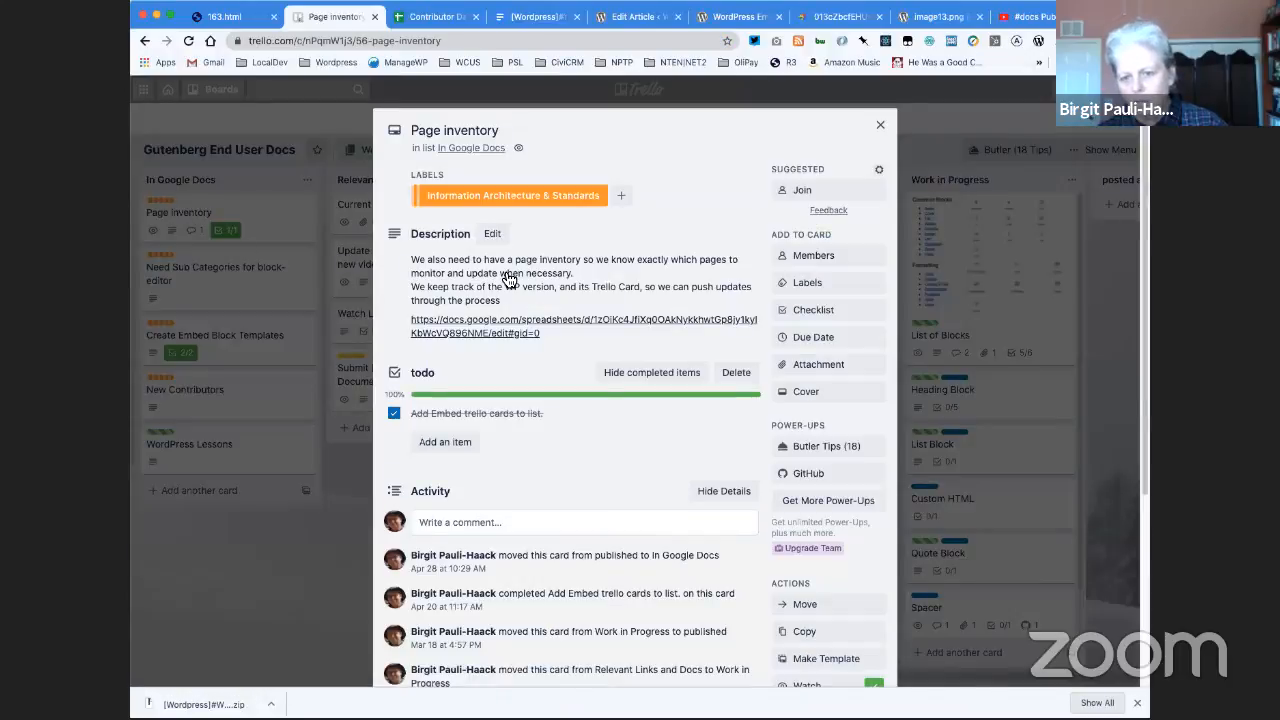
click(506, 329)
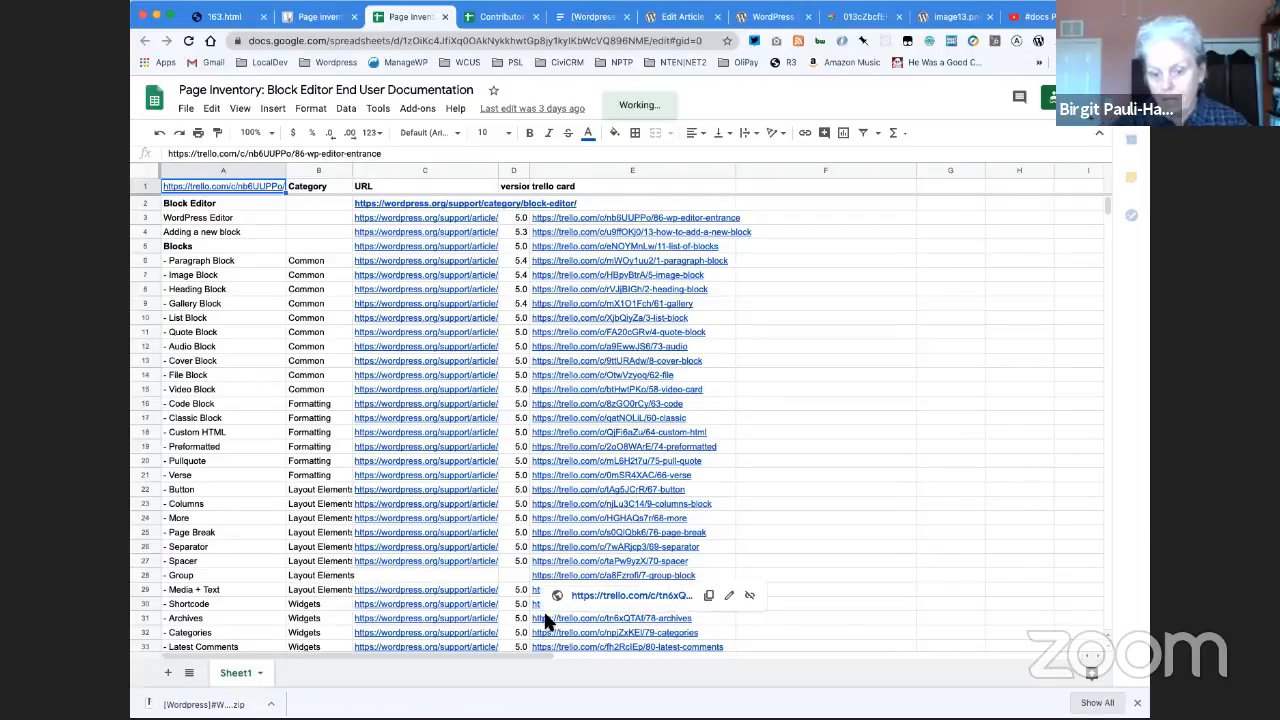
scroll(520, 590, down, 7)
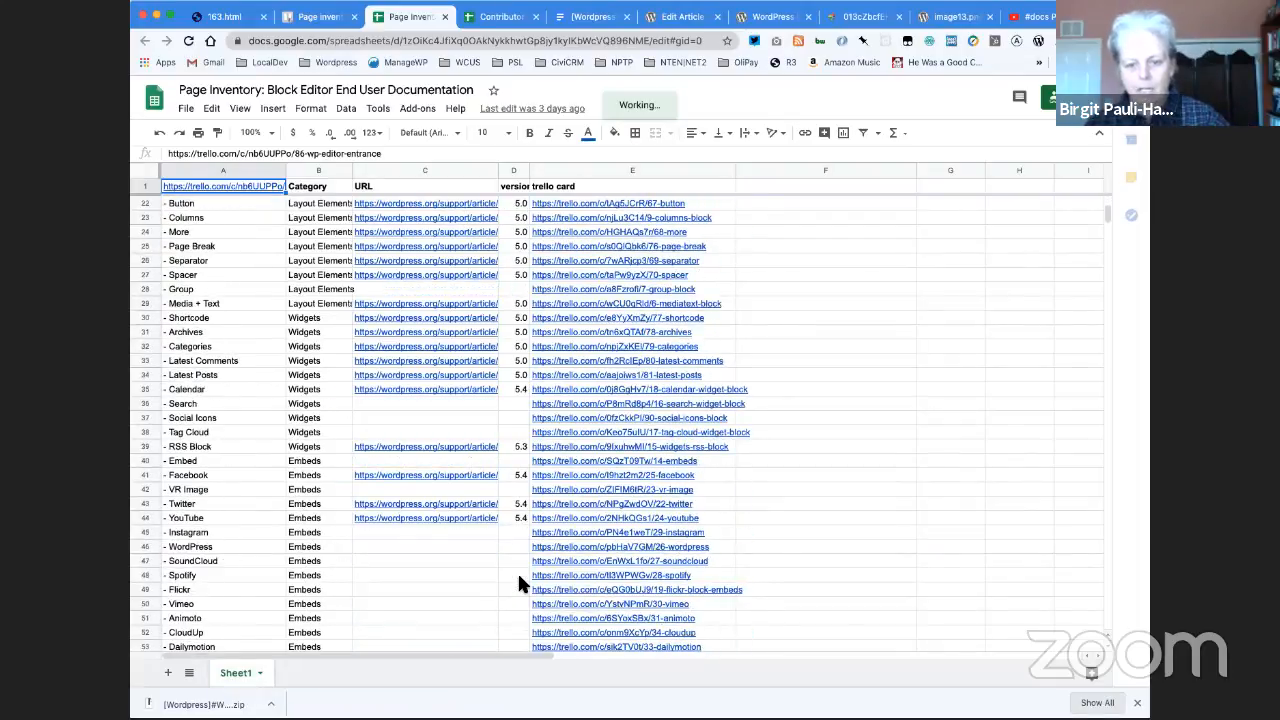
scroll(519, 578, down, 4)
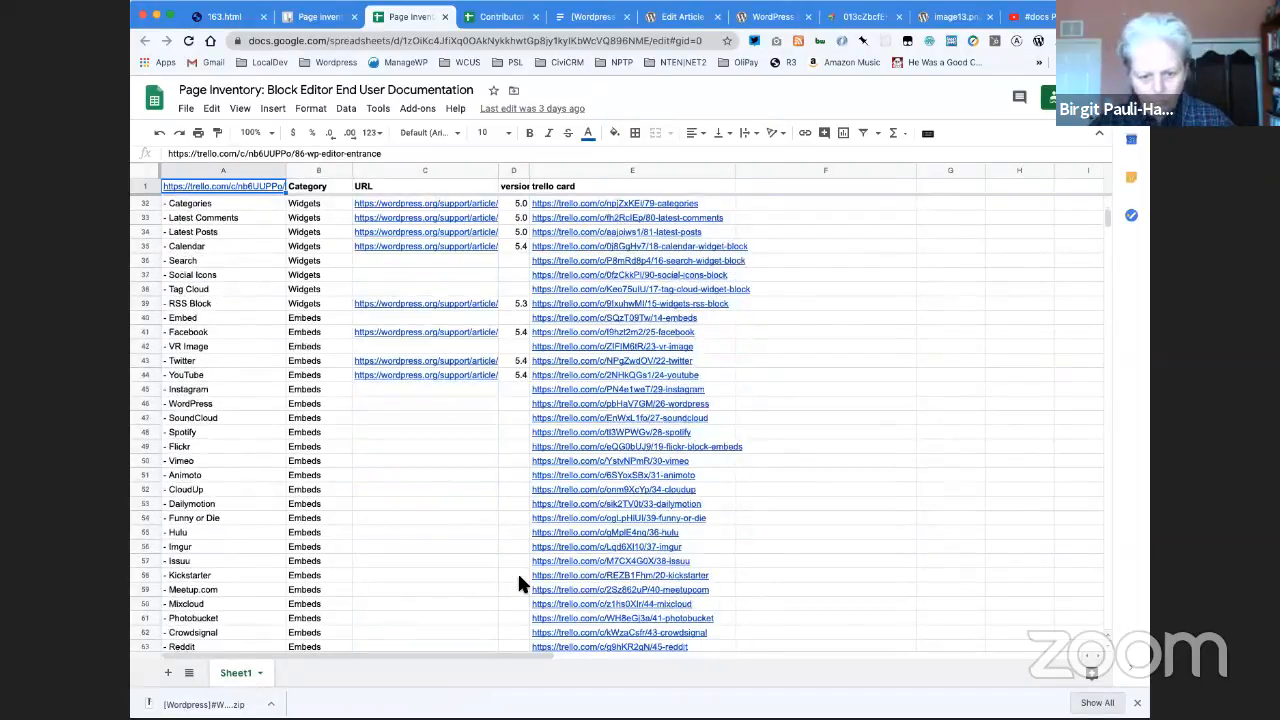
scroll(519, 578, down, 4)
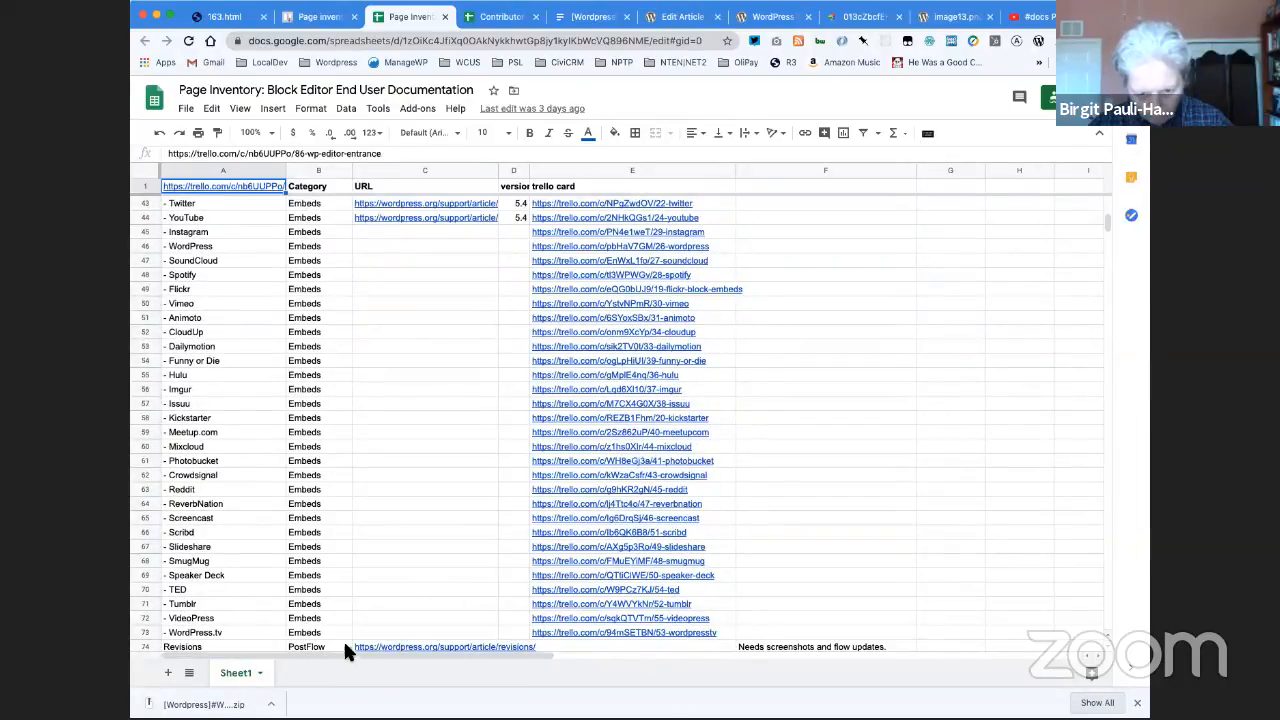
scroll(381, 488, up, 2)
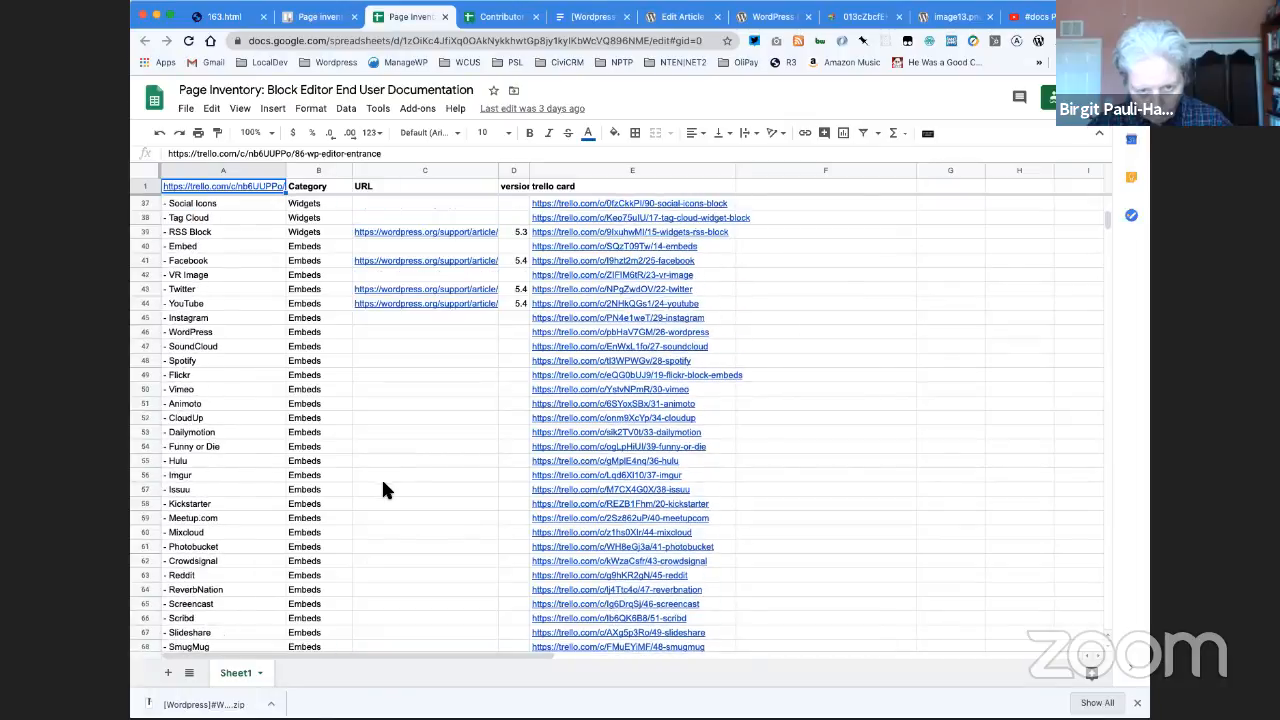
click(386, 333)
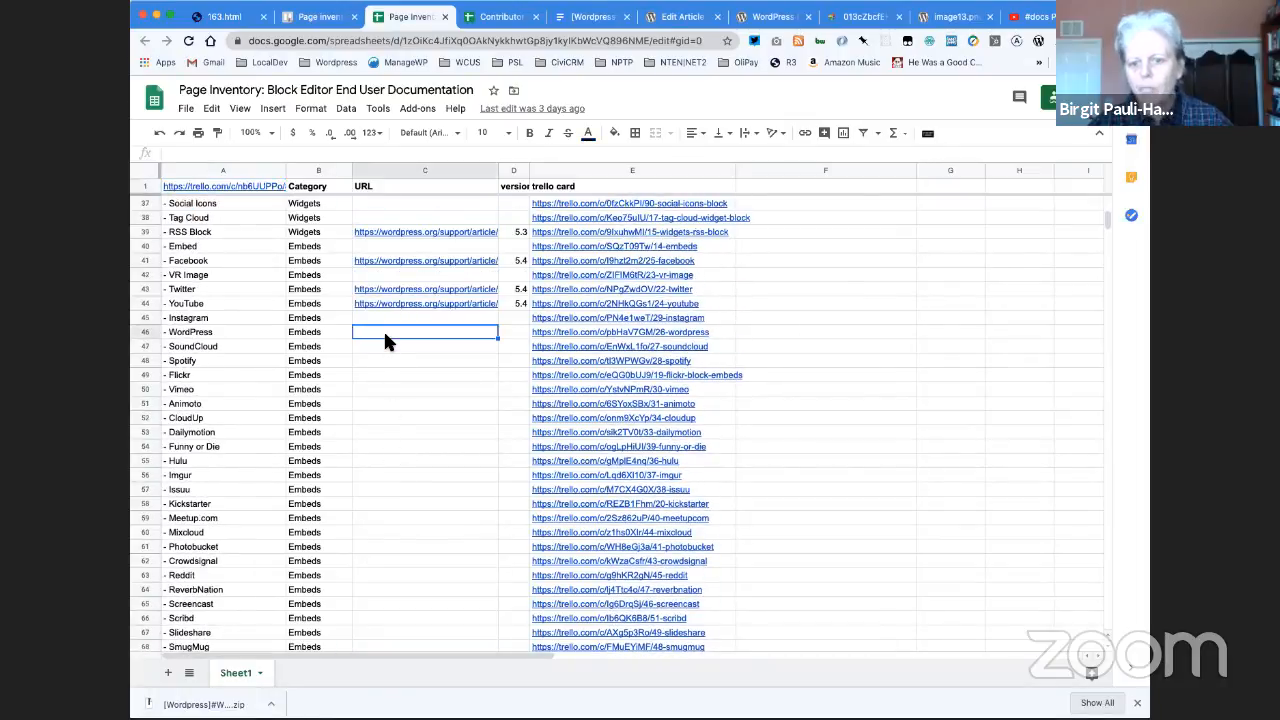
key(super+v)
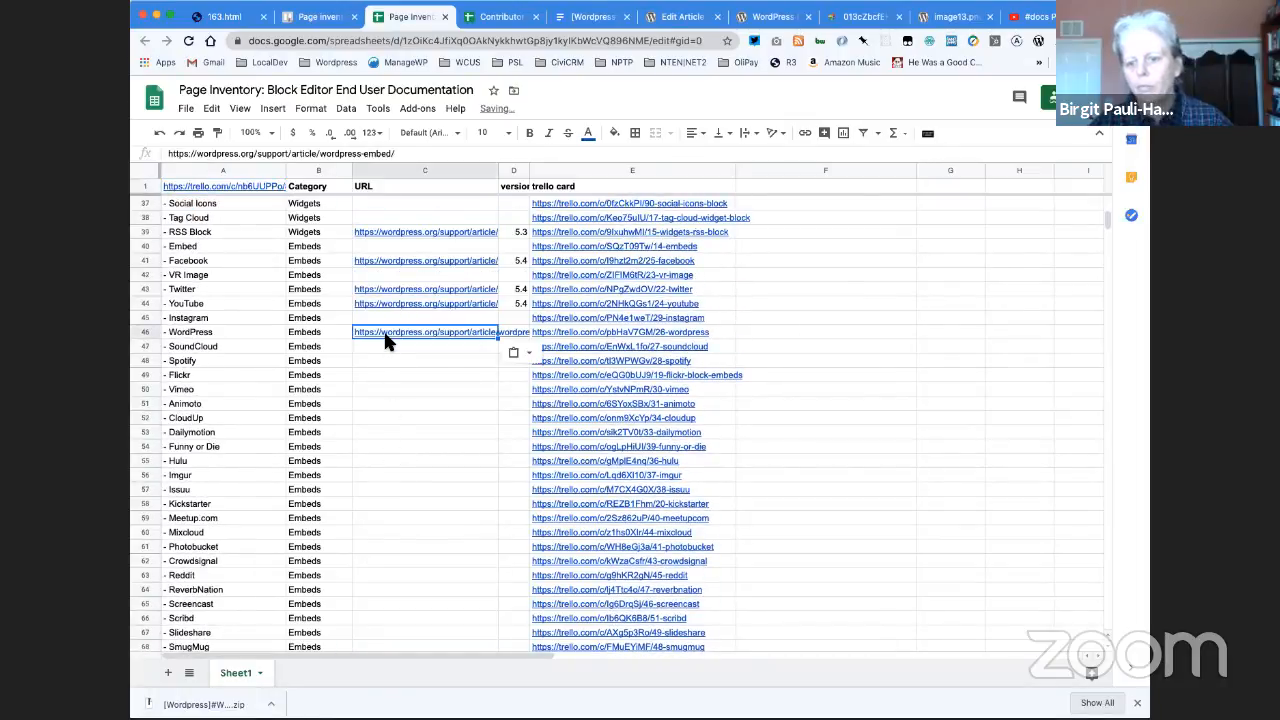
click(508, 334)
text(5.4)
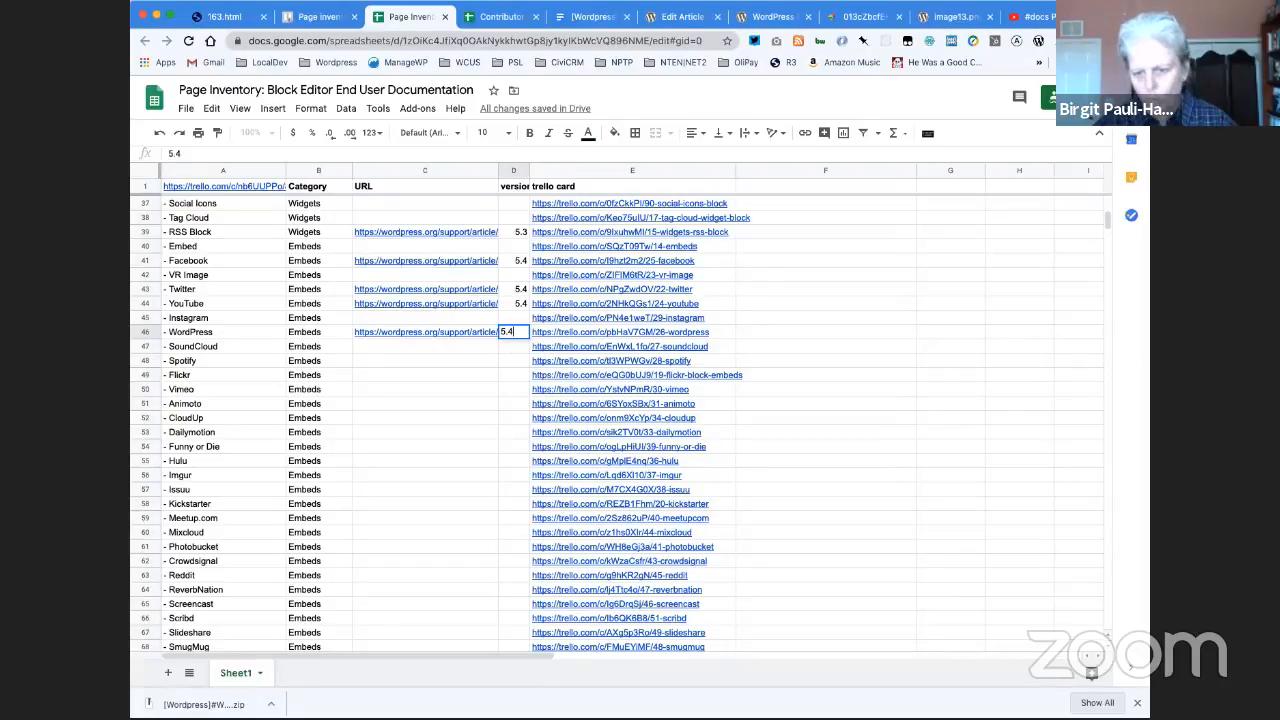
click(398, 360)
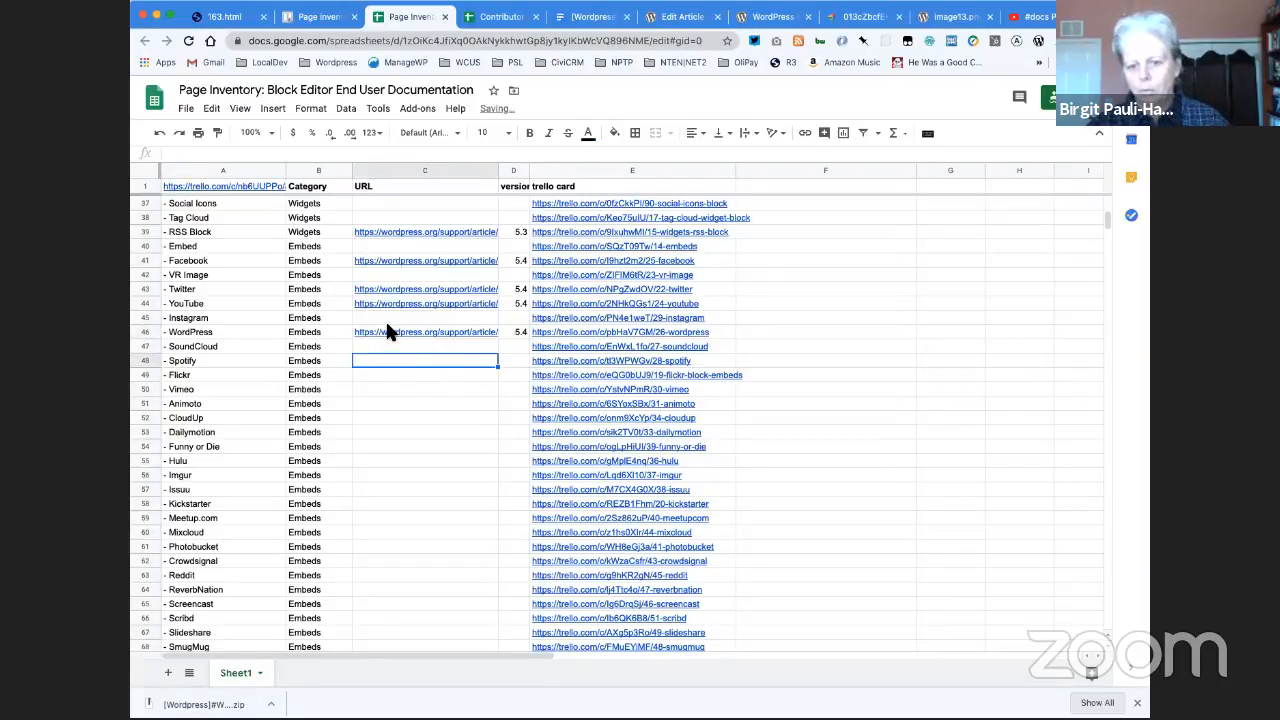
key(ctrl+v)
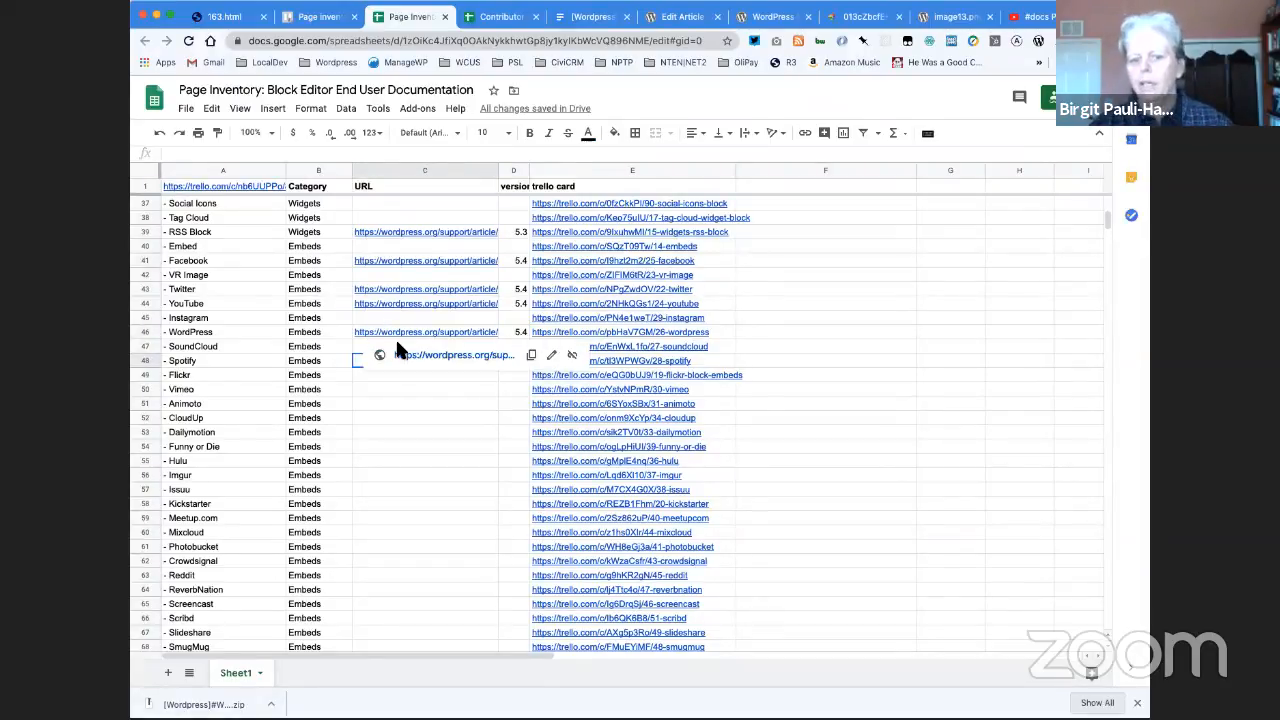
key(ctrl+z)
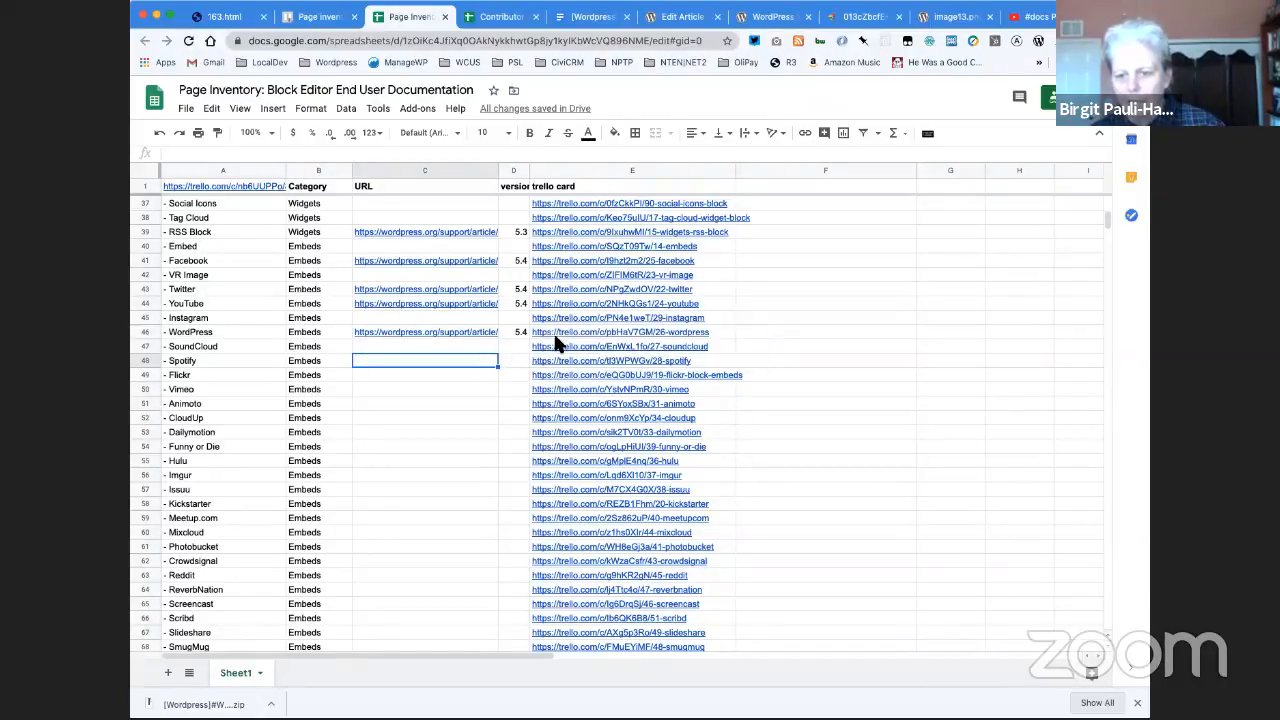
click(584, 335)
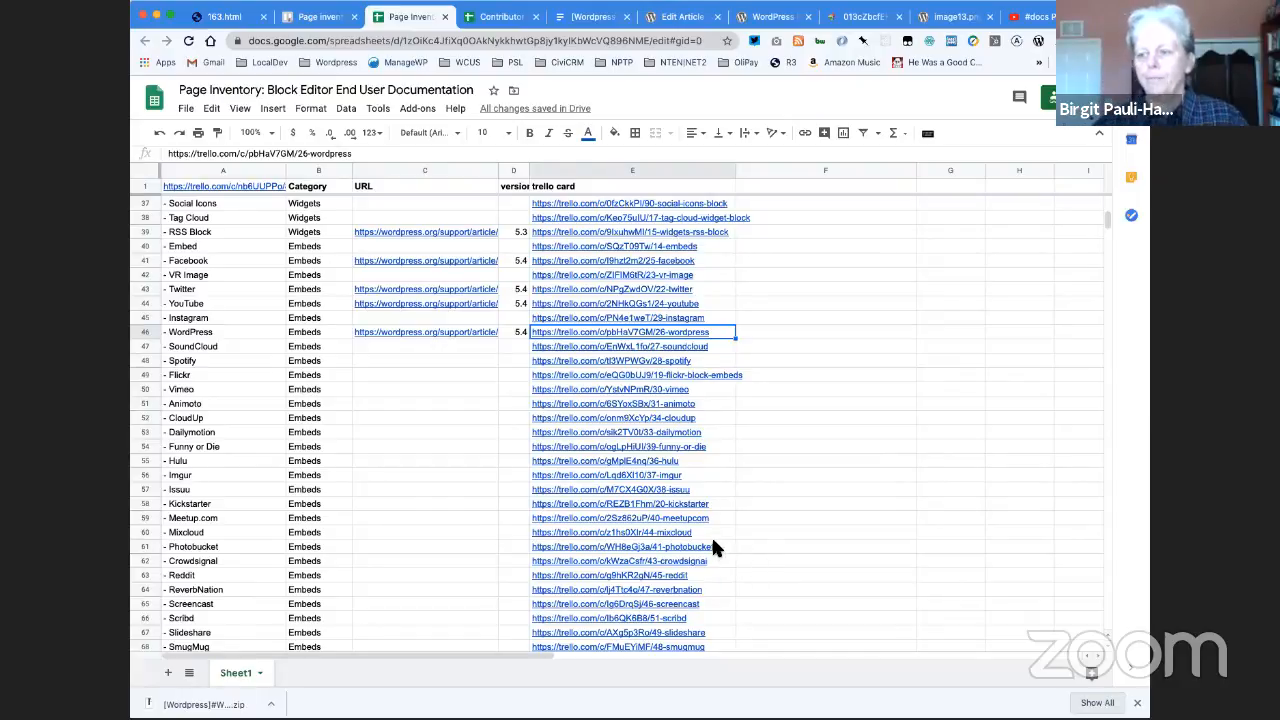
mouse_move(712, 541)
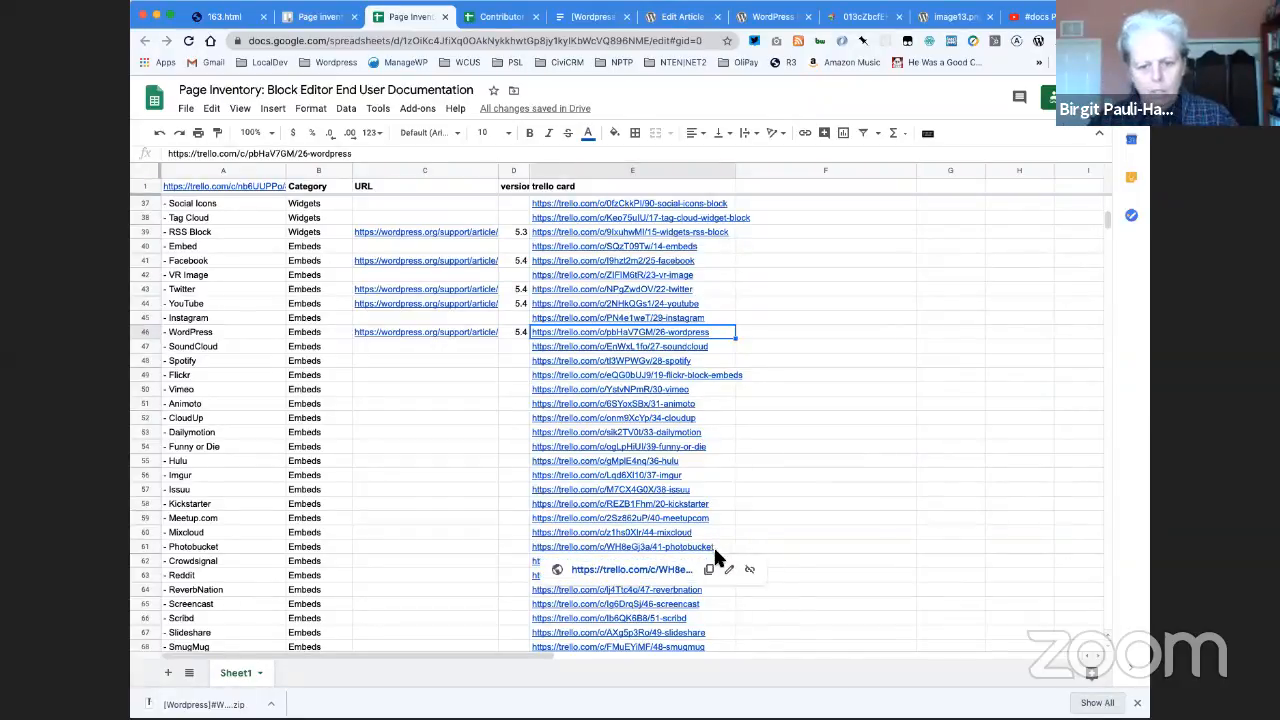
- Switch back to Trello, close the Page inventory card and open the WordPress card in the Embed list
click(318, 18)
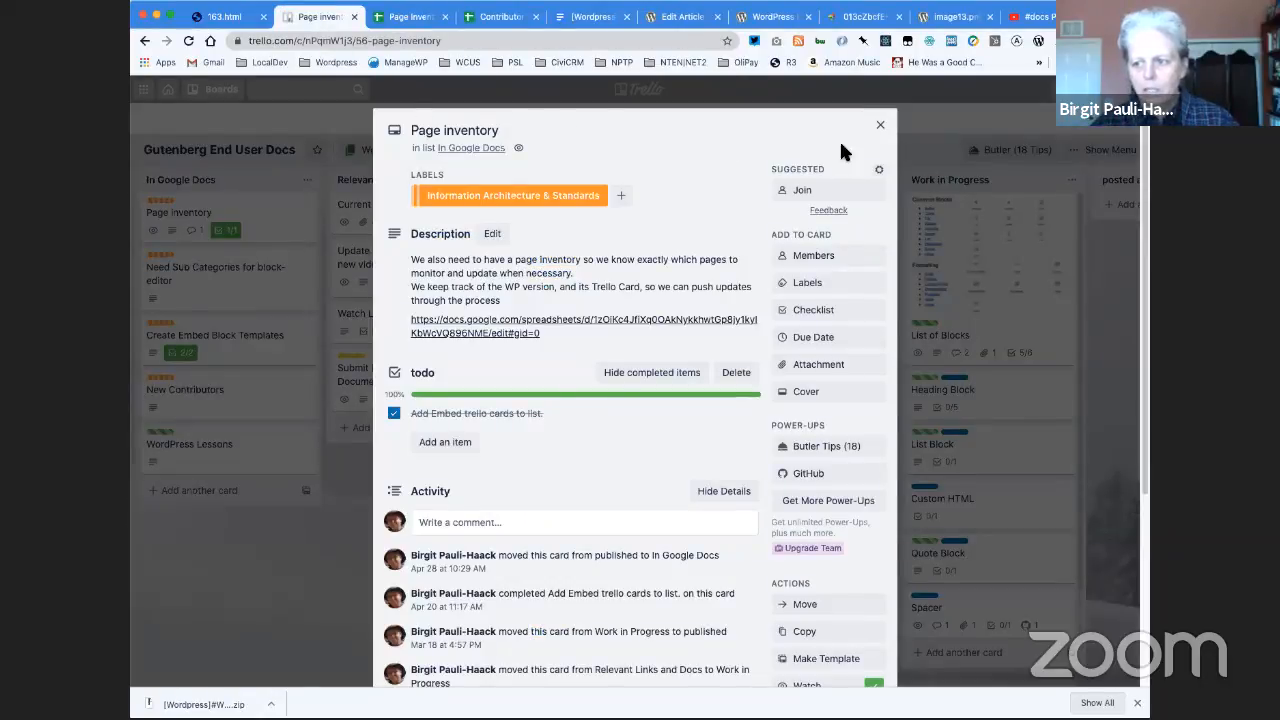
click(880, 127)
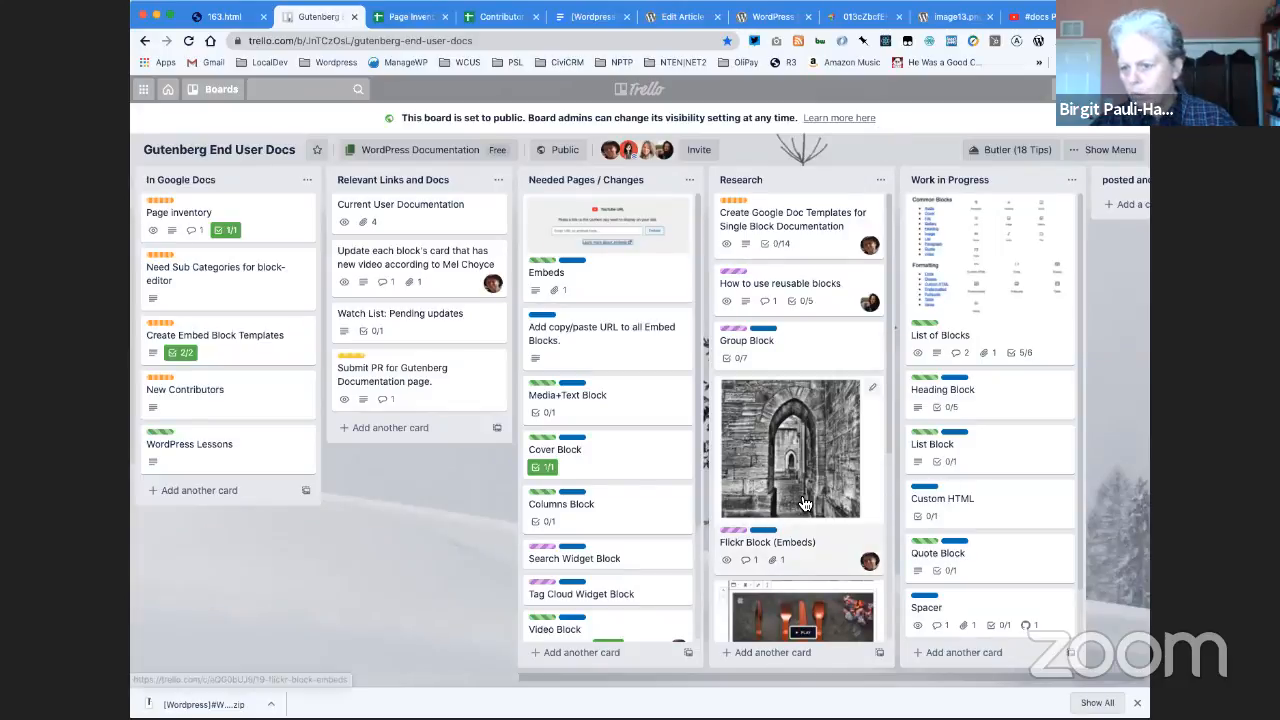
scroll(805, 503, down, 1)
scroll(805, 503, down, 5)
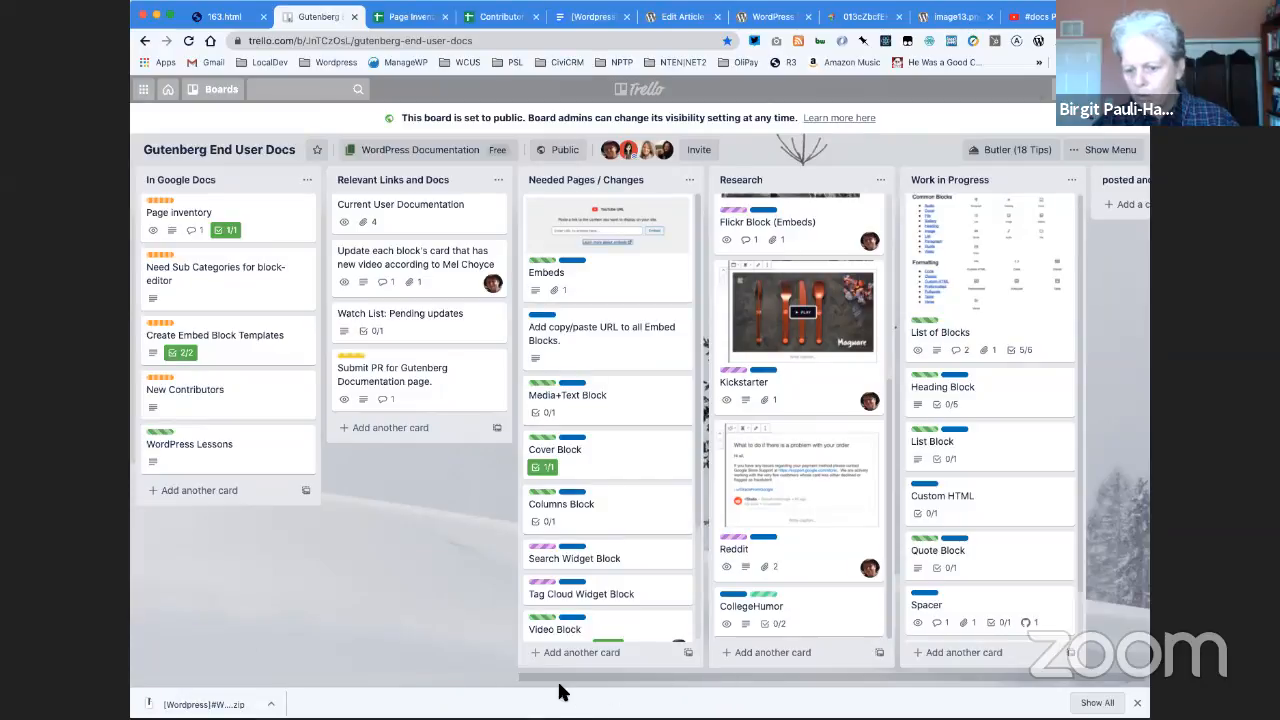
drag(502, 677, 1135, 674)
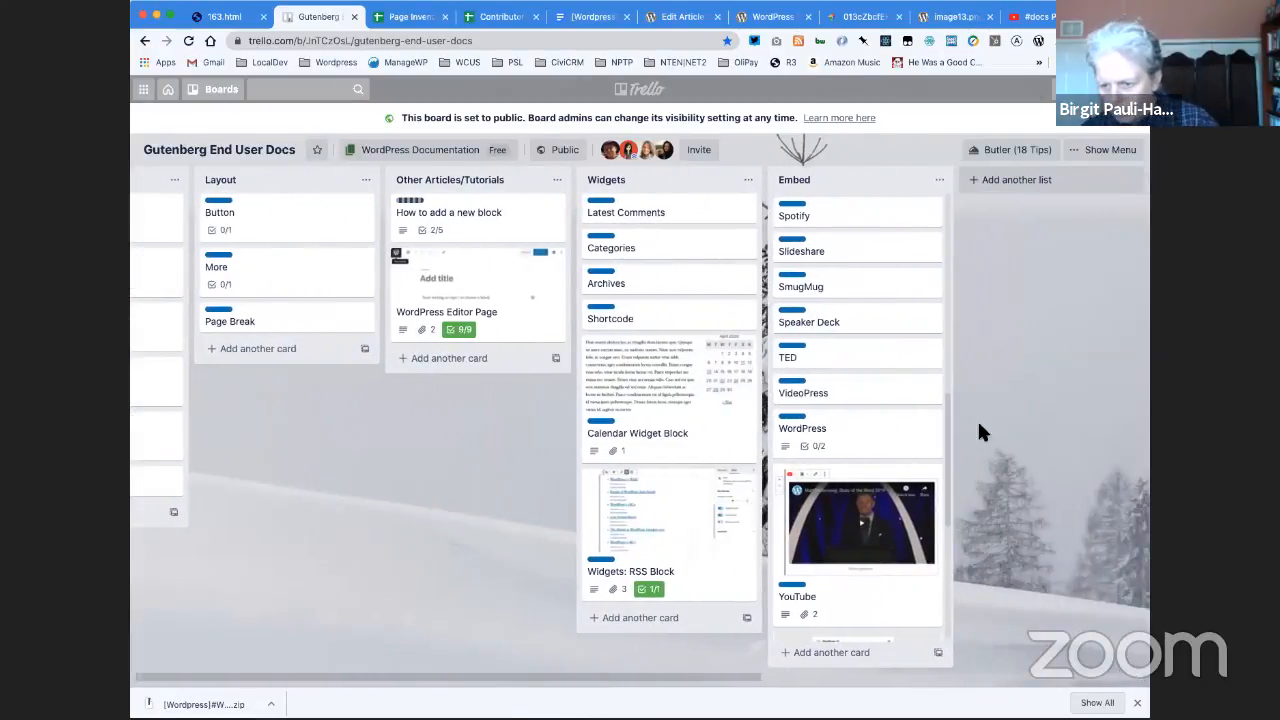
click(835, 432)
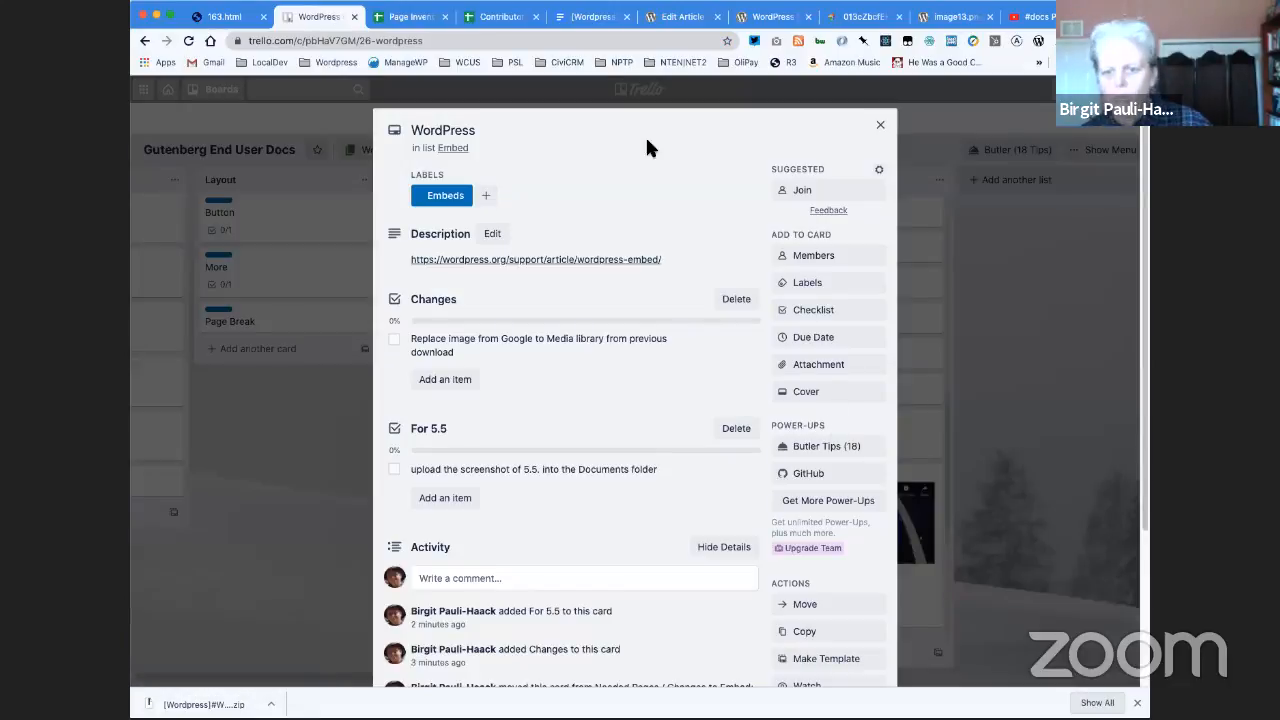
- Attach image2.png from the computer to the WordPress card and close the card
click(803, 366)
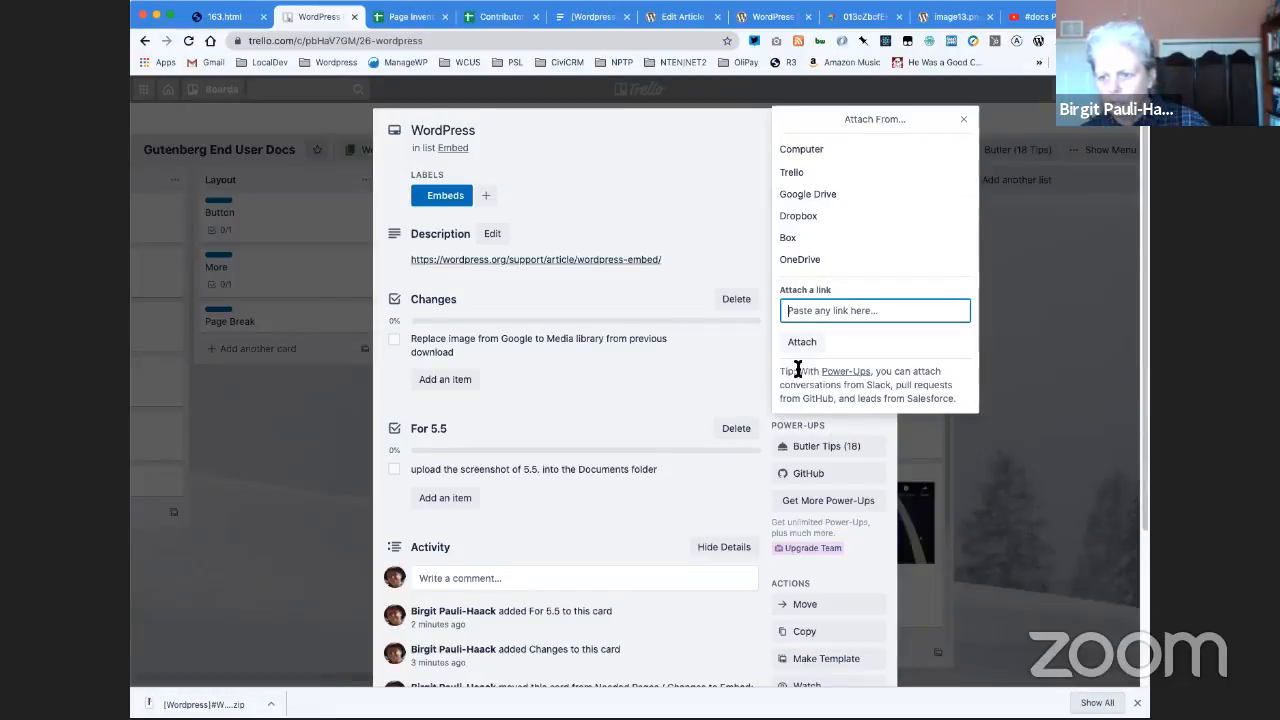
click(794, 148)
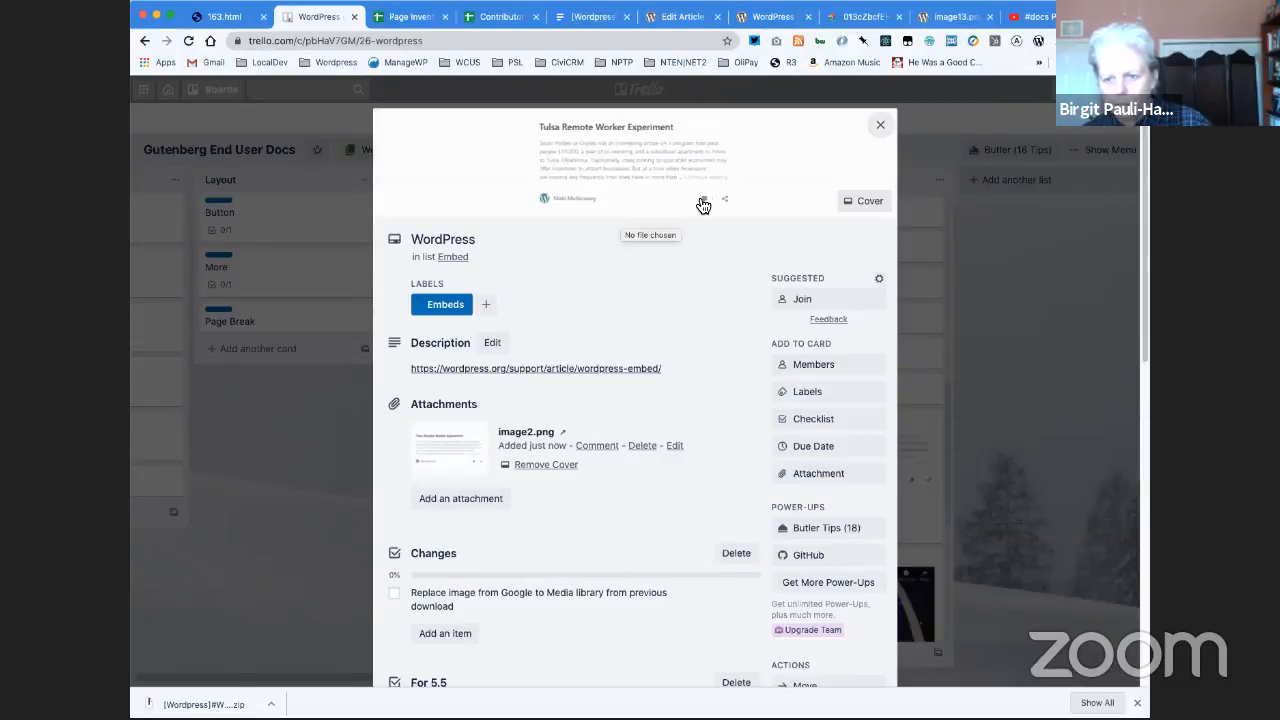
click(880, 128)
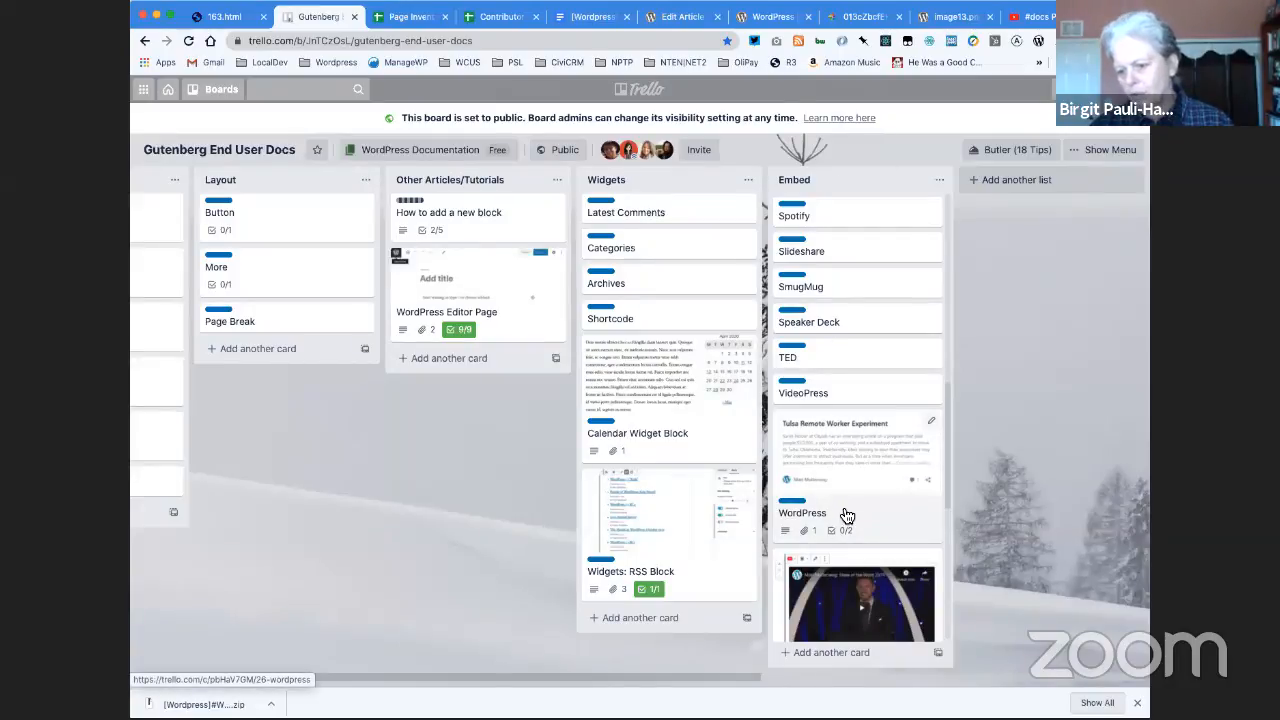
scroll(842, 520, down, 1)
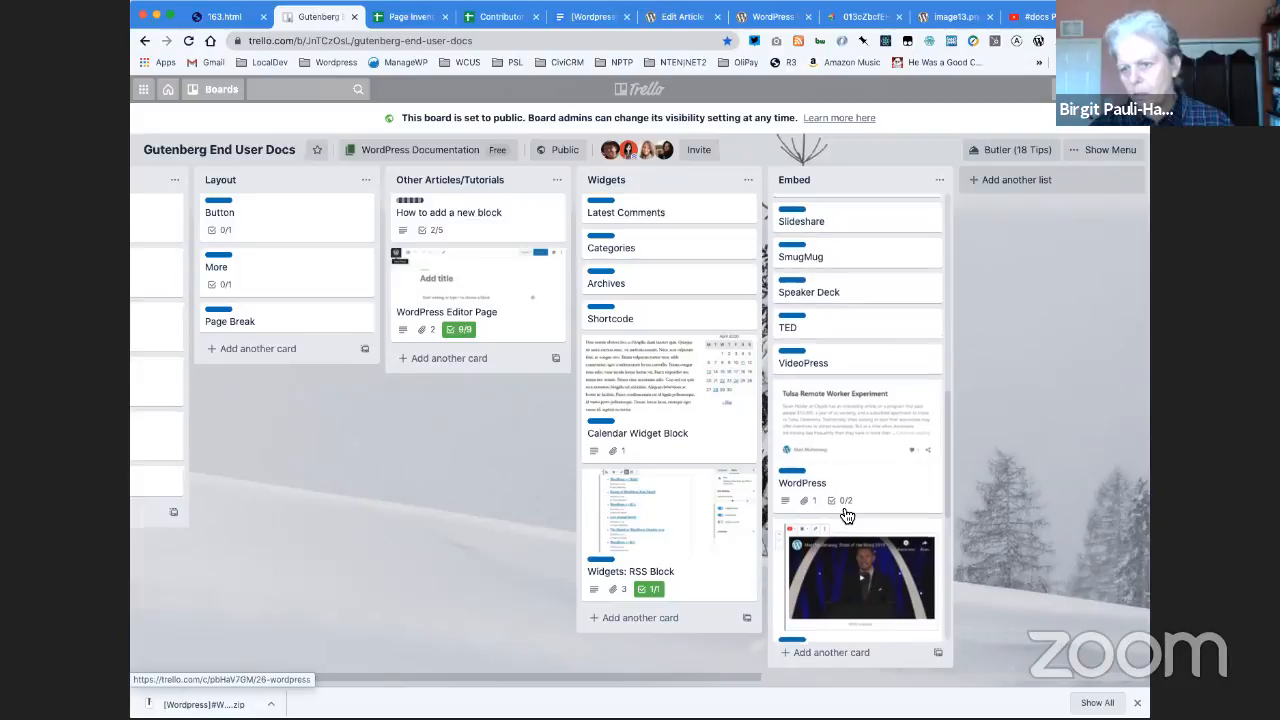
scroll(847, 516, up, 1)
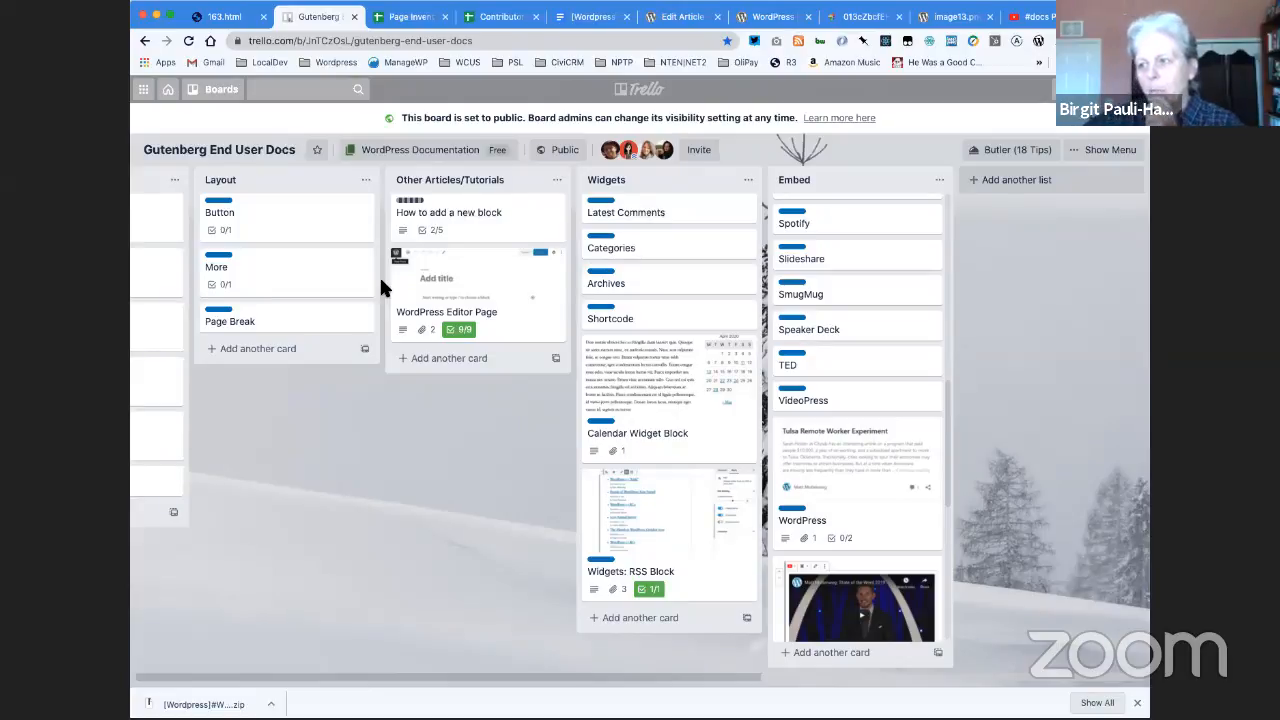
scroll(894, 423, down, 1)
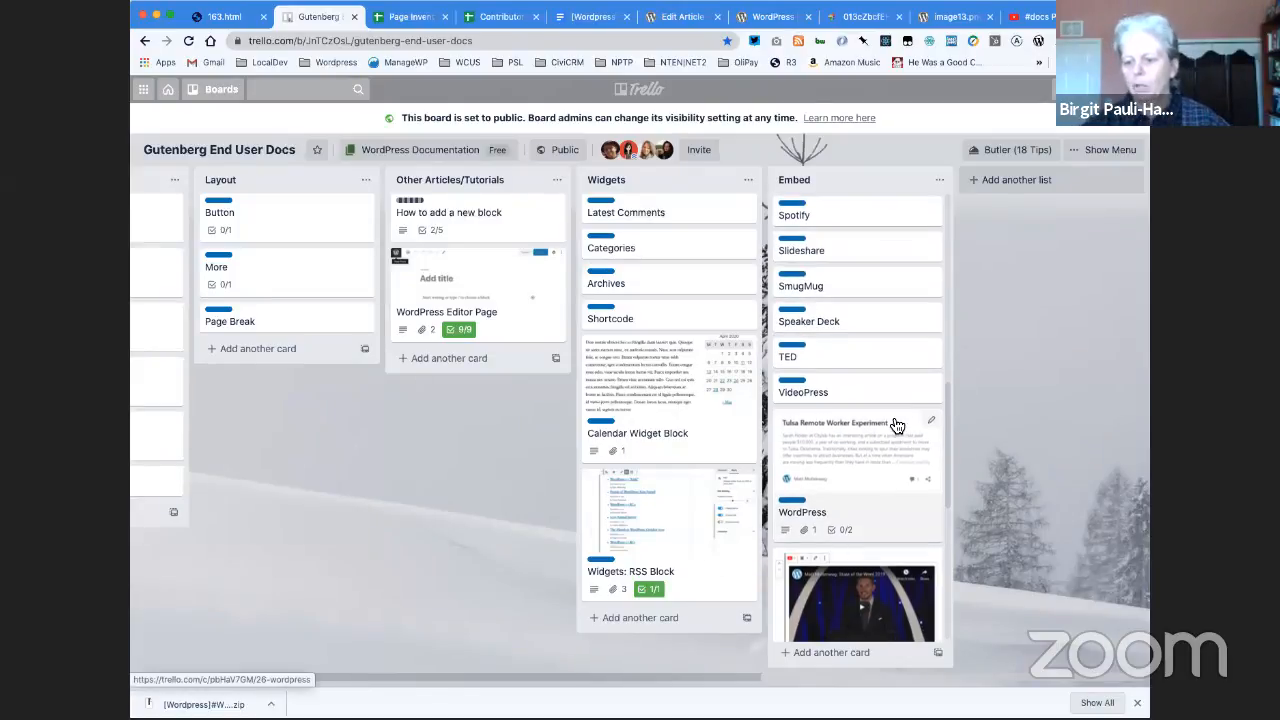